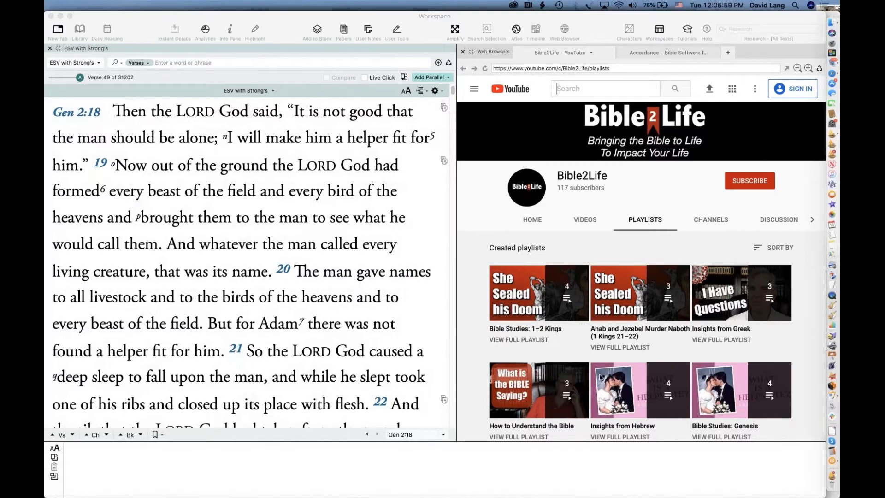
# Open the full 'Insights from Hebrew' YouTube playlist beside the ESV with Strong's at Genesis 2:18
pyautogui.click(607, 440)
pyautogui.click(604, 440)
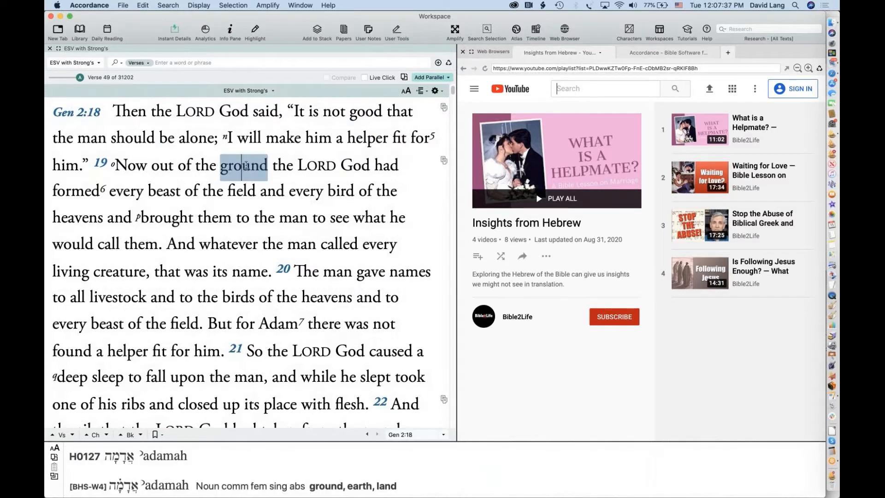
# Run a Key Number search on 'ground' for Strong's H0127, yielding 223 hits from Genesis 1:25
pyautogui.rightClick(241, 167)
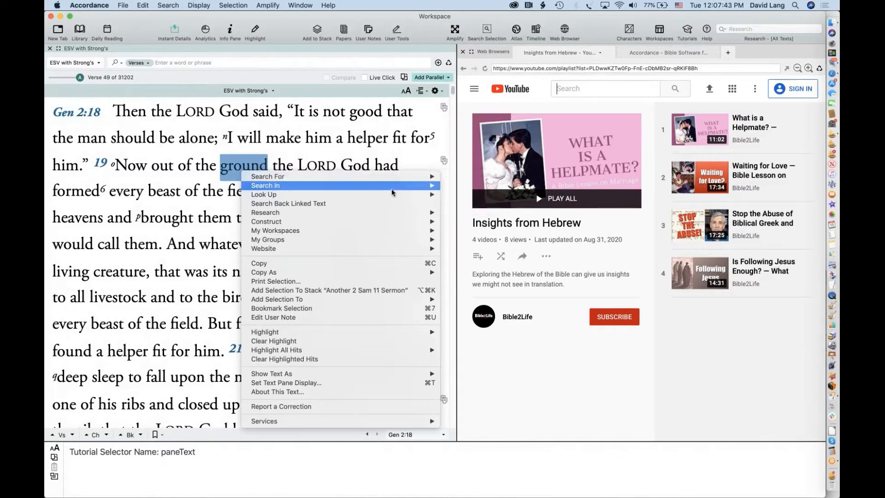
pyautogui.moveTo(407, 182)
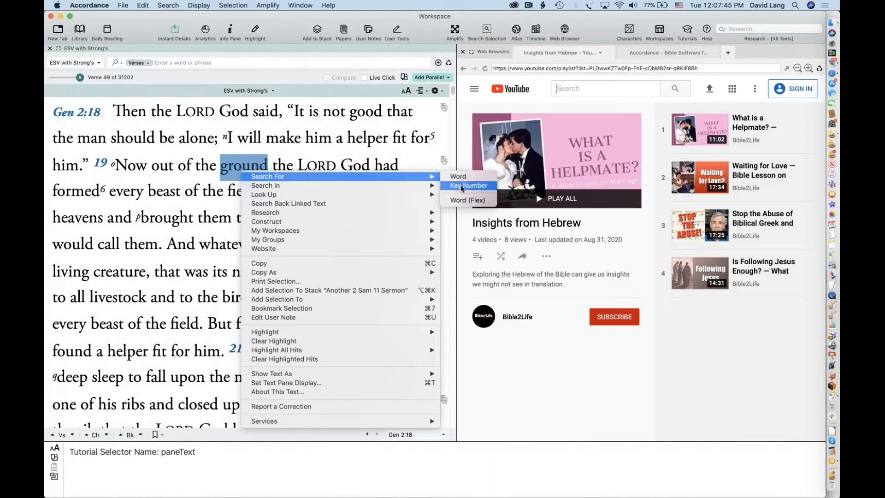
pyautogui.click(460, 186)
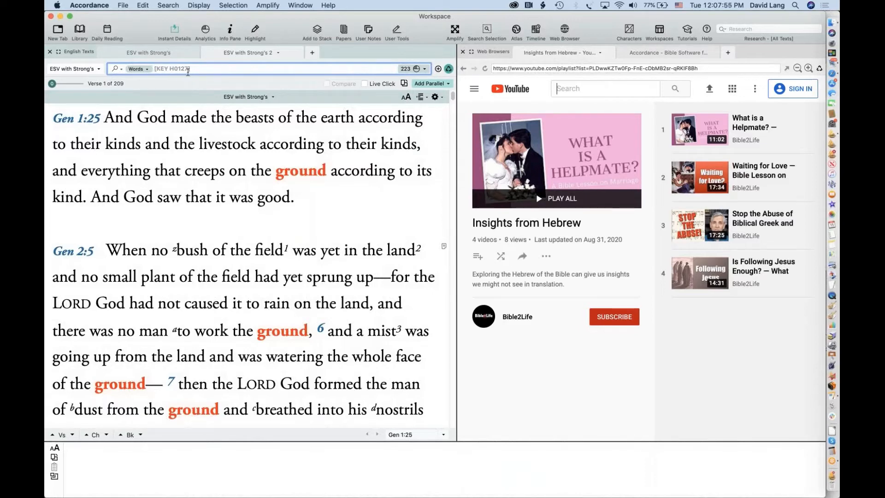
# Show a Word Count analysis of the 223 H0127 hits (land 112, ground 69) and close the playlist pane
pyautogui.click(297, 178)
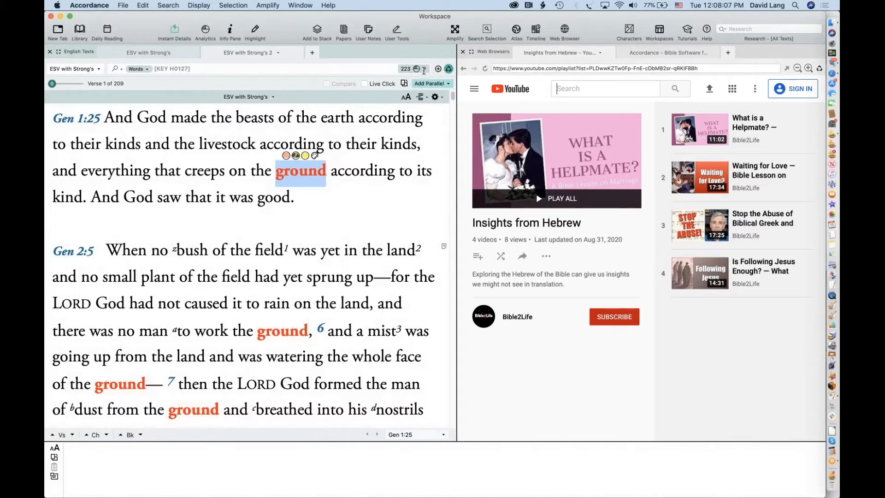
pyautogui.click(423, 69)
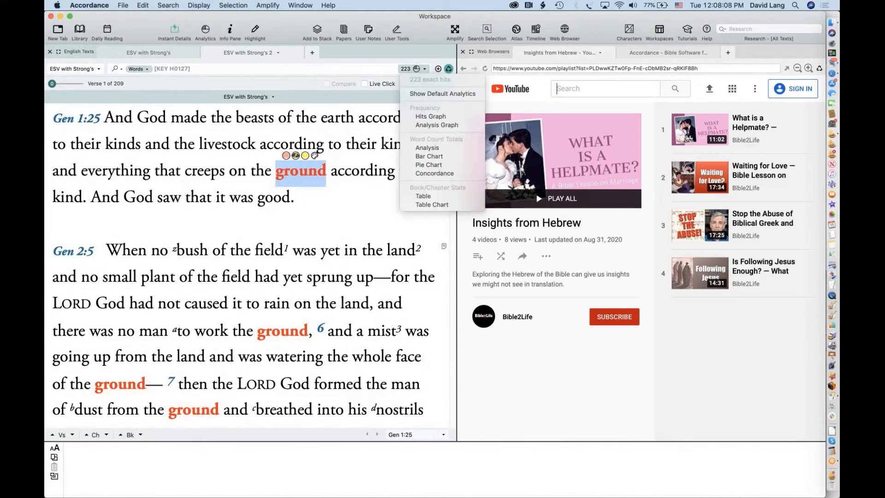
pyautogui.click(411, 148)
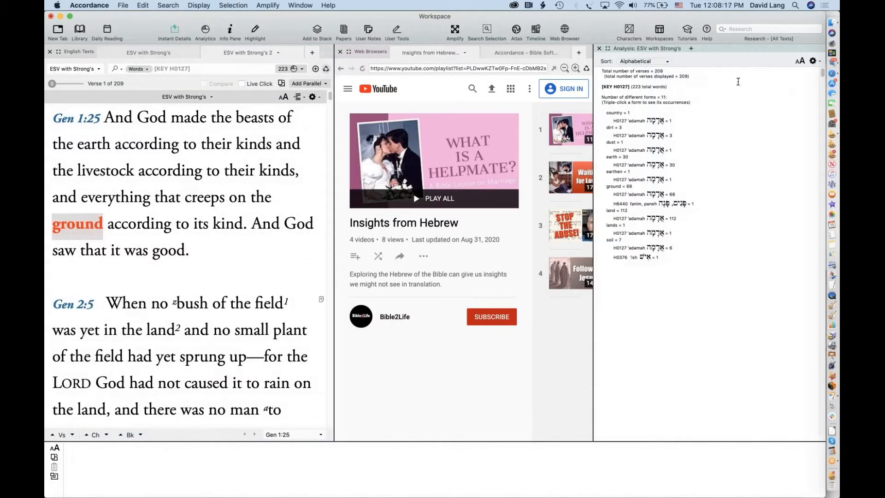
pyautogui.click(339, 53)
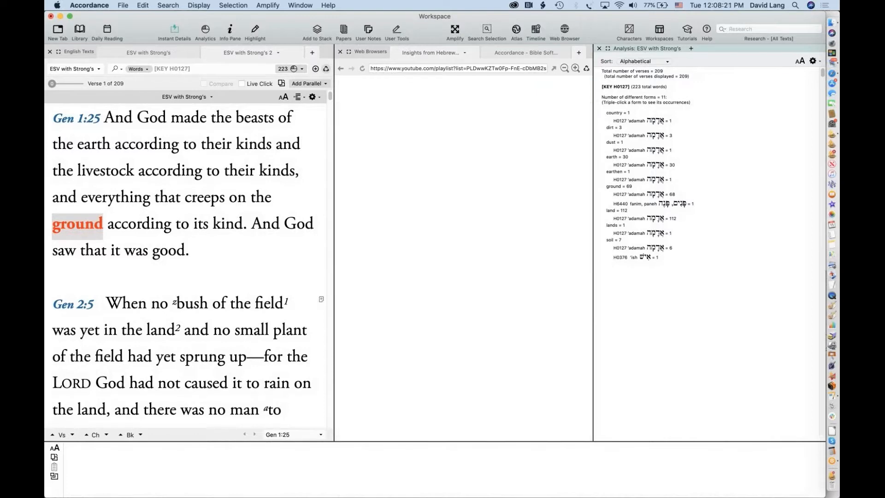
# Enlarge the Analysis text, then close the Analysis pane so the H0127 results fill the window
pyautogui.click(800, 61)
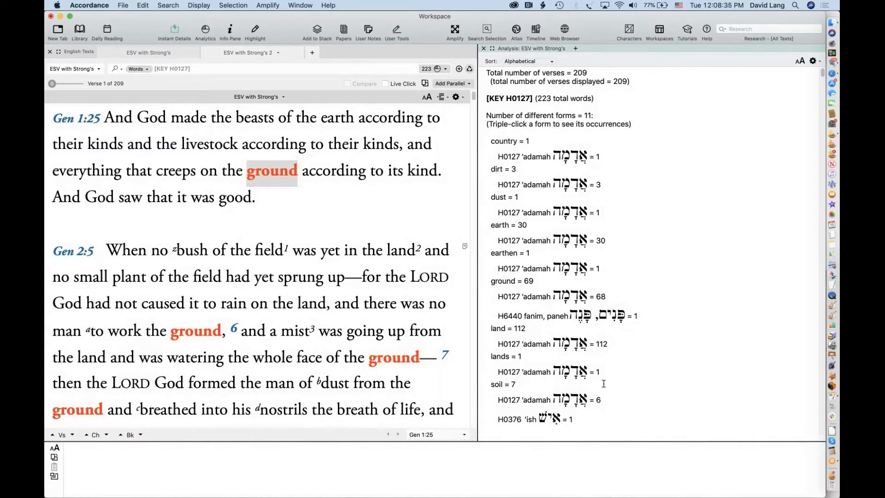
pyautogui.click(483, 49)
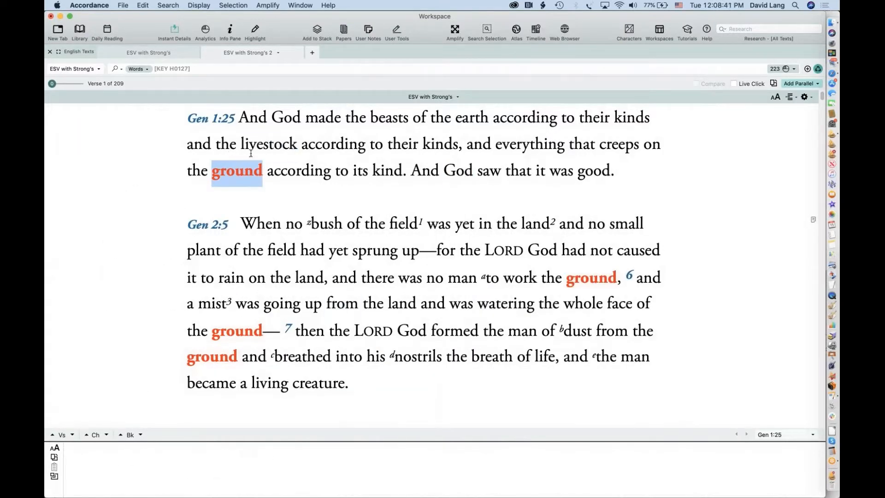
pyautogui.click(198, 69)
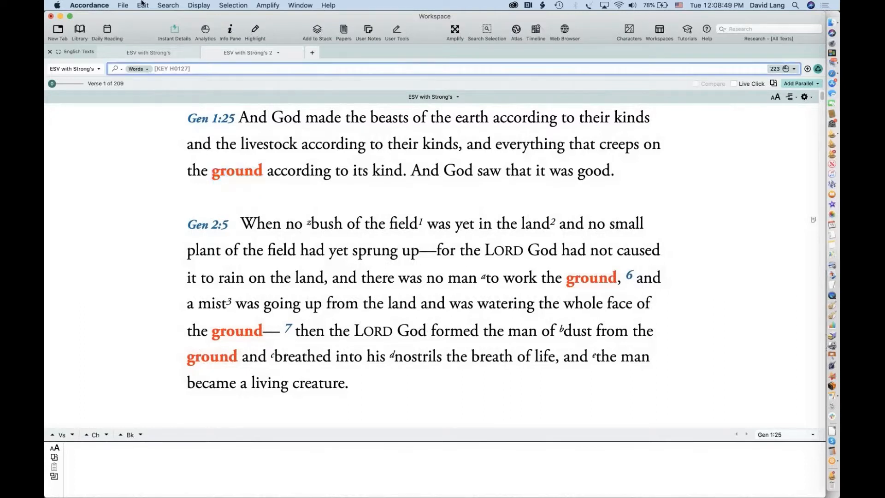
# Refine the search to [KEY H0127]@-ground, leaving 155 hits in 146 verses from Genesis 4:14
pyautogui.click(169, 5)
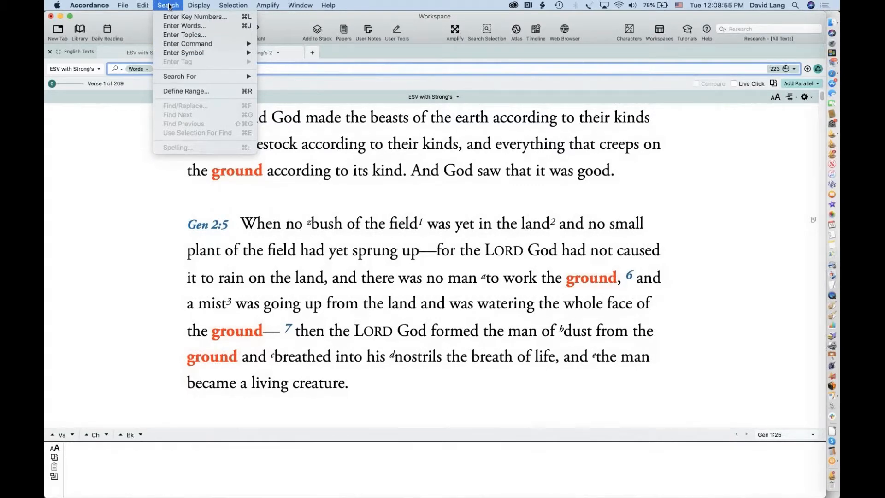
pyautogui.moveTo(206, 55)
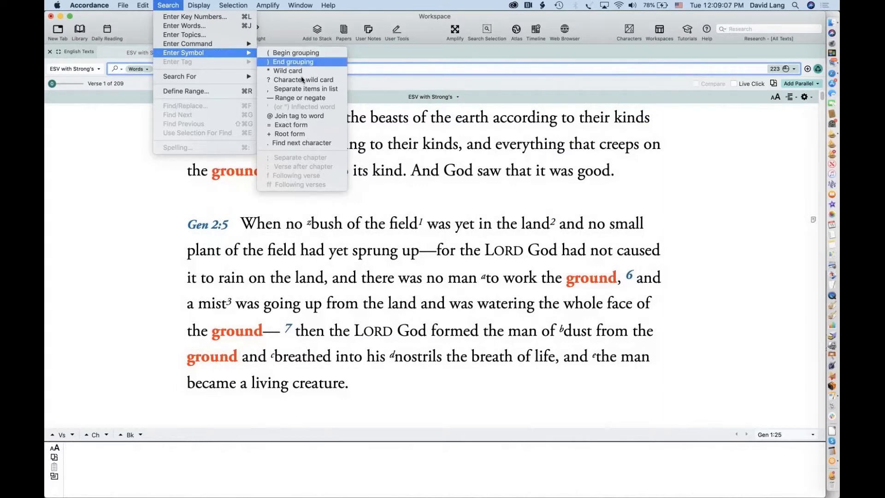
pyautogui.click(316, 116)
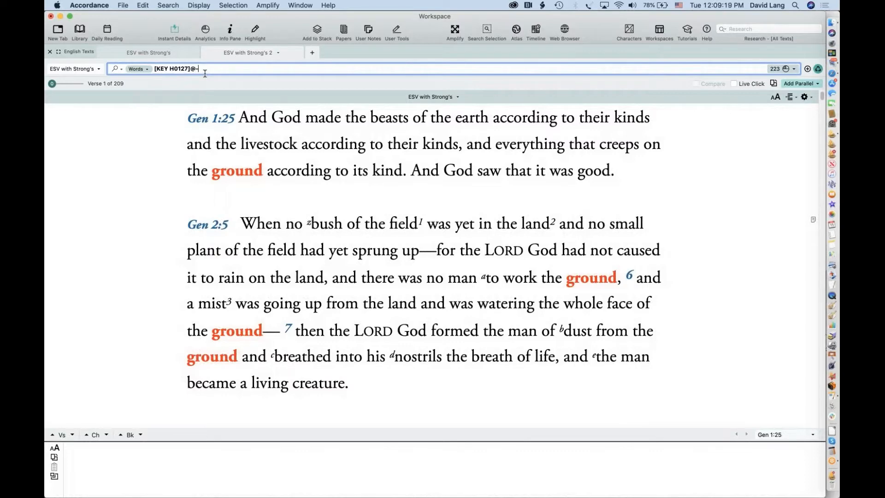
pyautogui.write('ground')
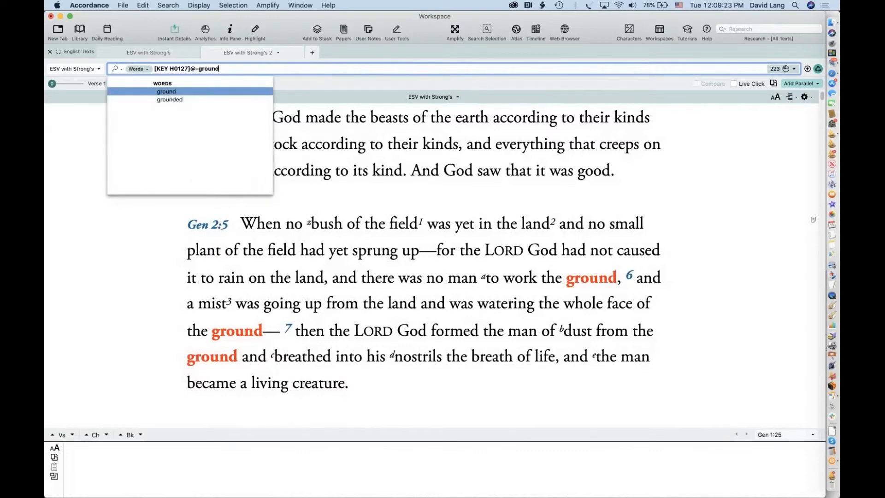
pyautogui.press('Return')
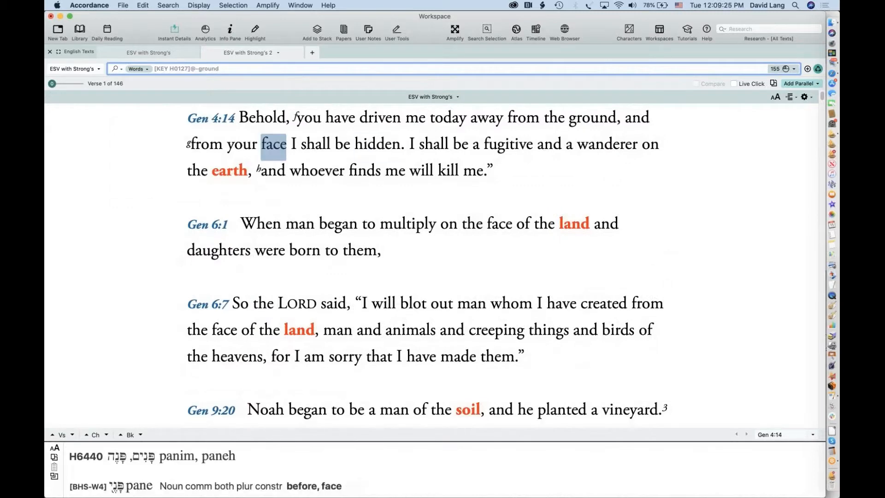
# Review renderings like land, soil and earth, then close the ESV with Strong's 2 results tab
pyautogui.moveTo(306, 325)
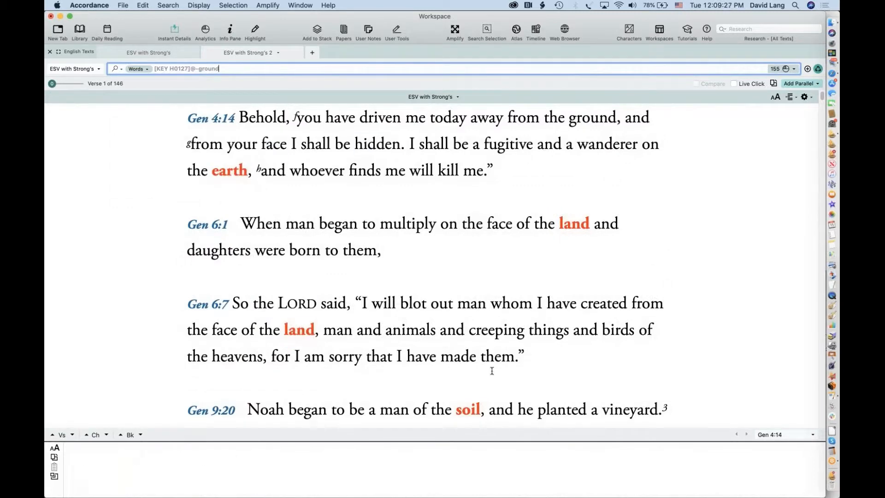
pyautogui.scroll(-5, 492, 371)
pyautogui.scroll(-3, 492, 371)
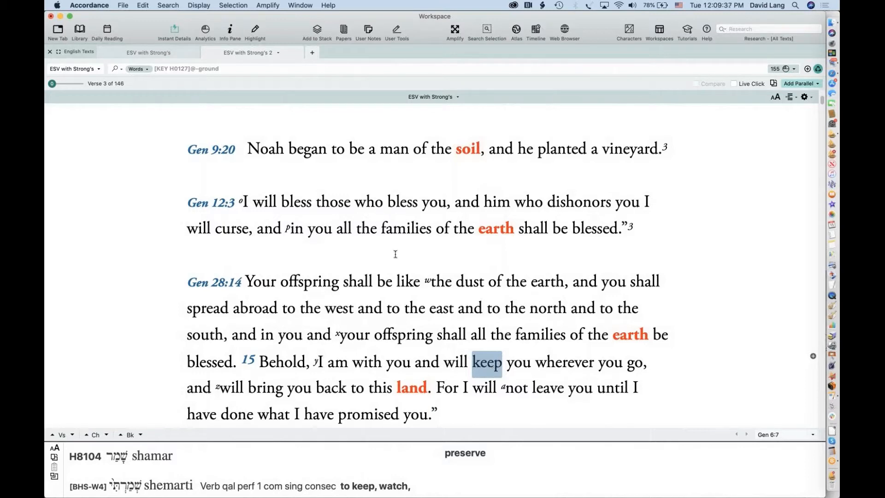
pyautogui.click(208, 54)
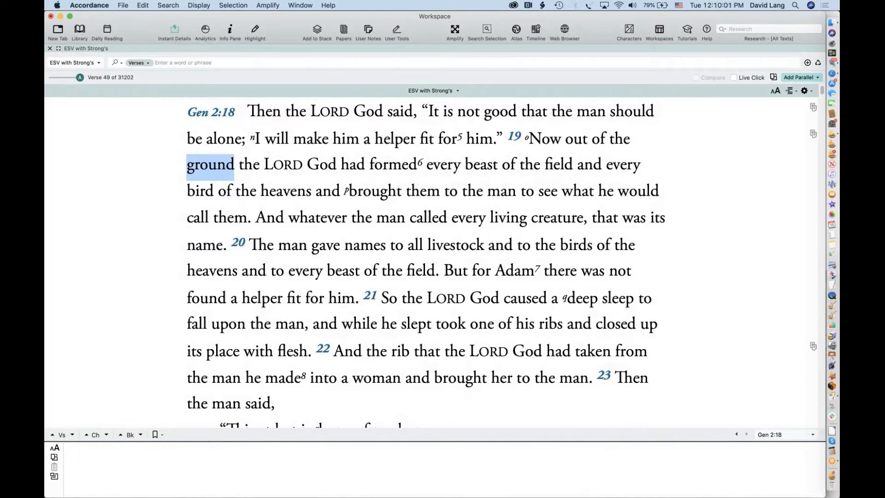
pyautogui.moveTo(209, 173)
pyautogui.click(175, 30)
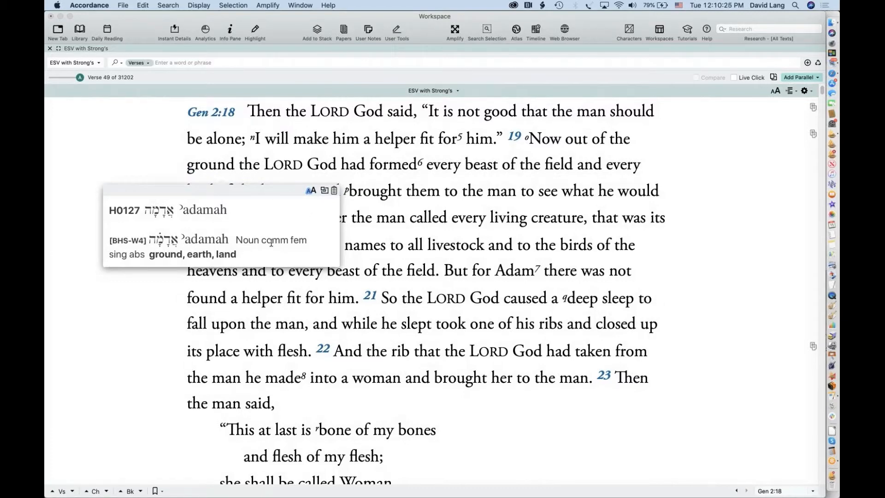
pyautogui.click(174, 30)
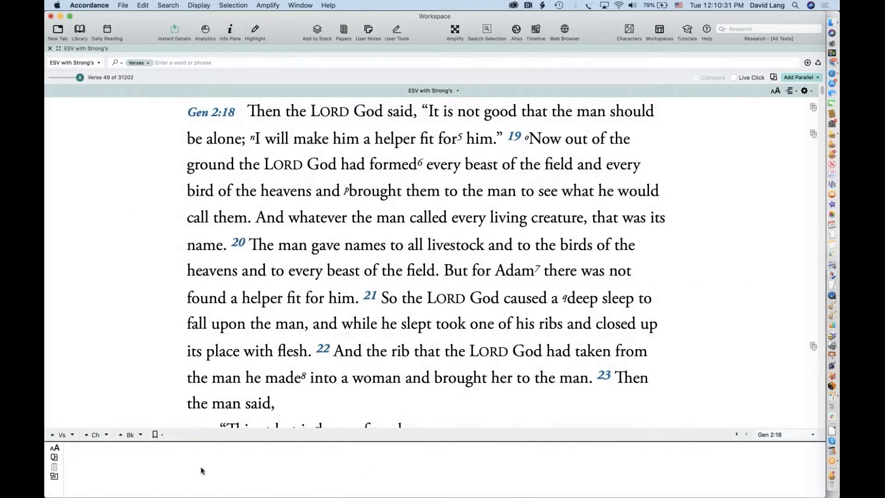
pyautogui.click(804, 91)
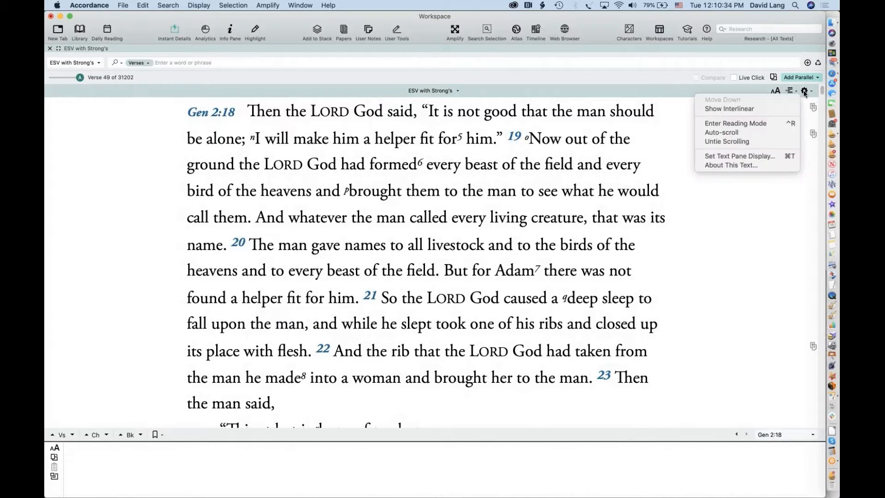
pyautogui.click(766, 123)
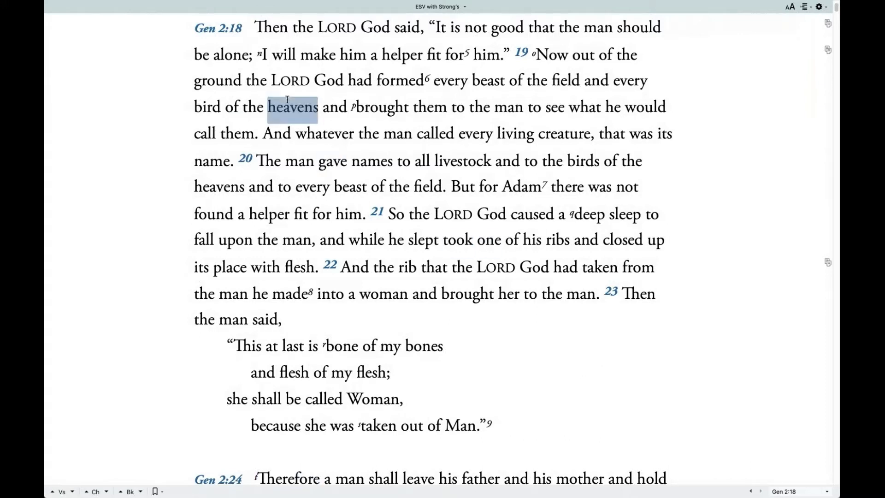
pyautogui.moveTo(293, 110)
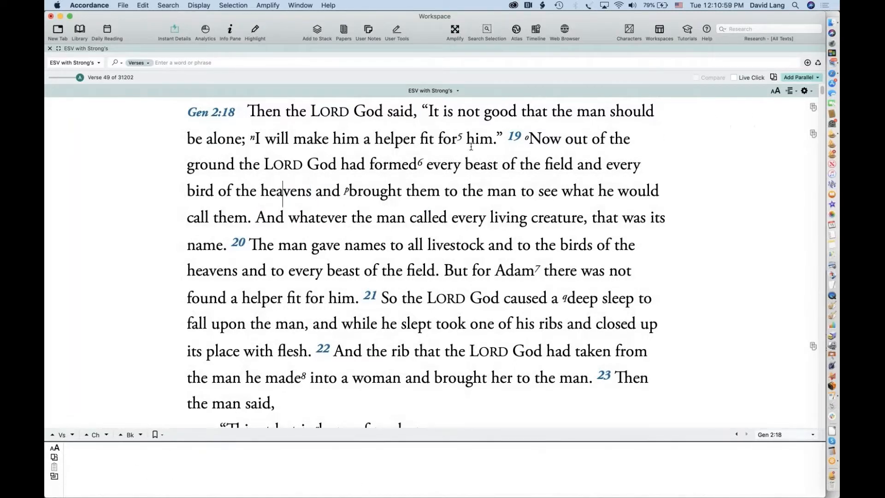
# Show a traditional interlinear under the ESV at Genesis 2:18, then request Greek Texts rows
pyautogui.click(790, 92)
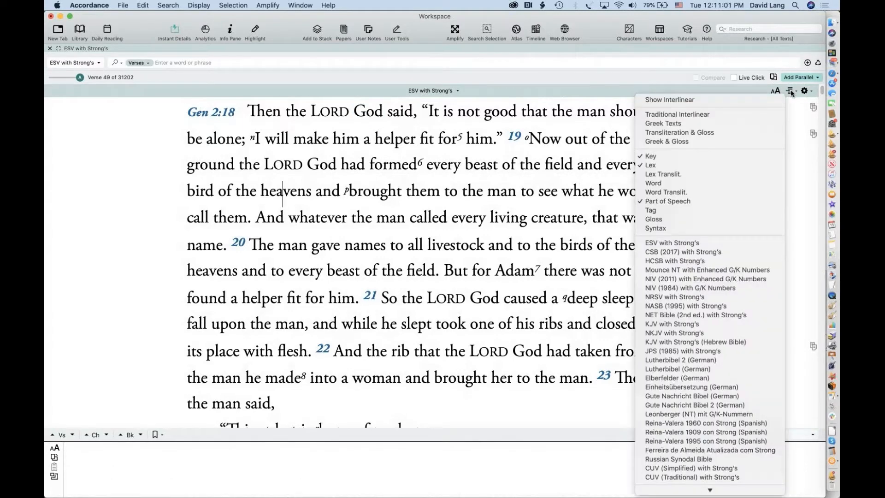
pyautogui.click(678, 115)
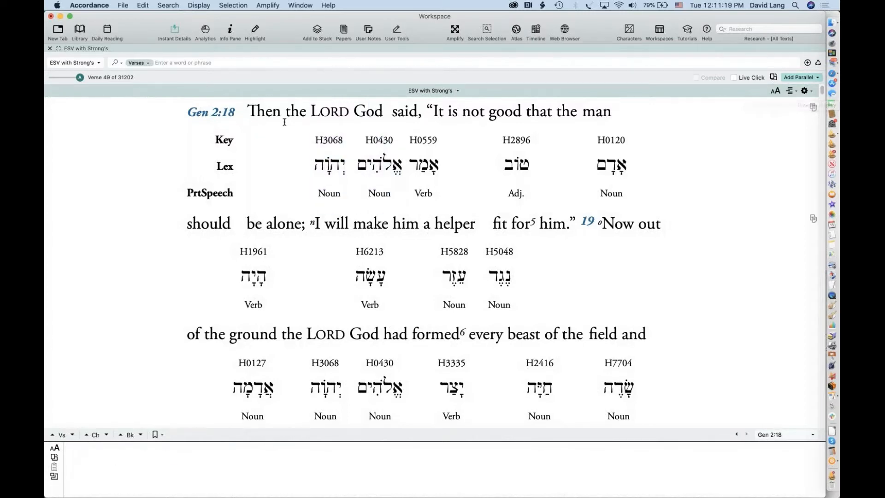
pyautogui.click(789, 91)
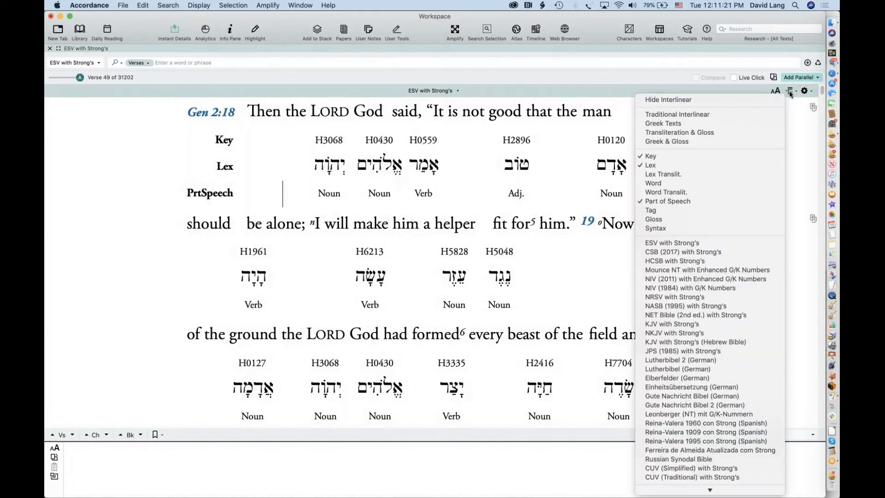
pyautogui.click(671, 124)
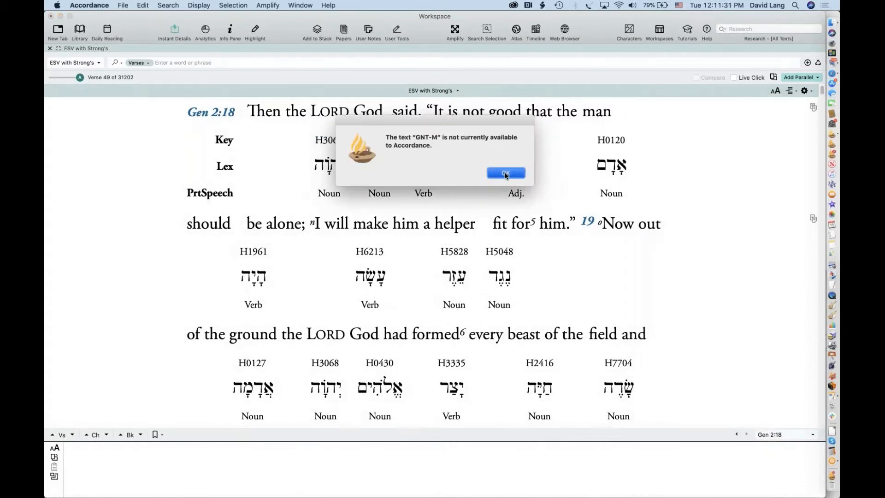
# Dismiss the GNT-M unavailable notice and switch the interlinear to Transliteration & Gloss rows
pyautogui.click(505, 173)
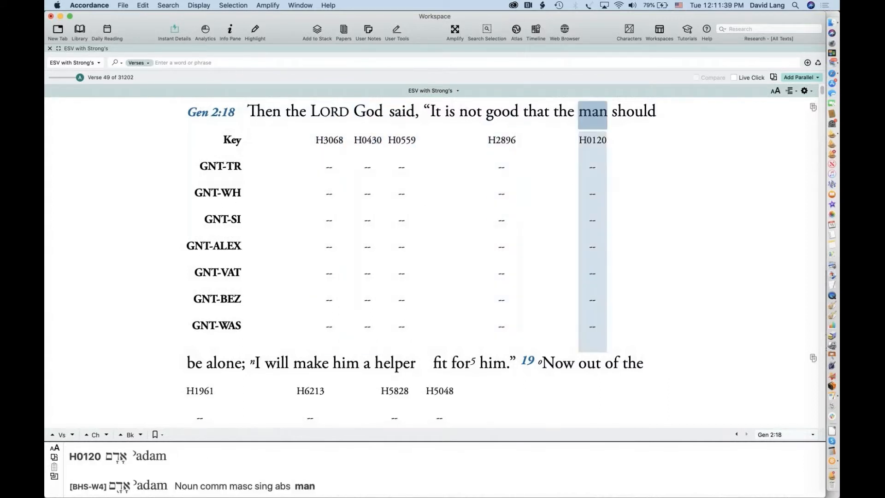
pyautogui.click(791, 91)
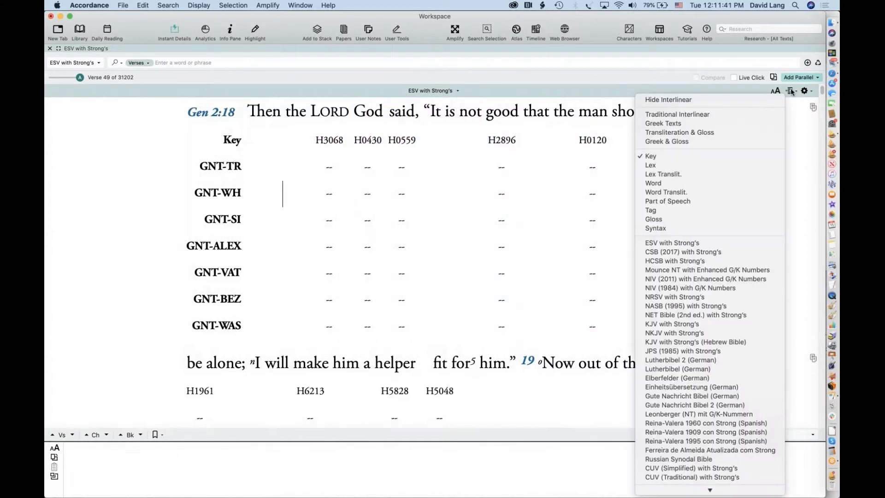
pyautogui.click(729, 134)
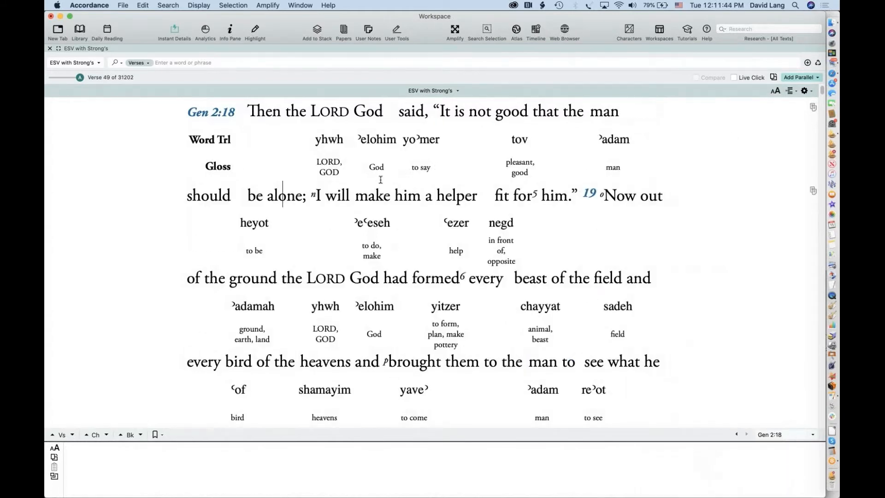
pyautogui.moveTo(399, 170)
# Add a Part of Speech row, then restore the Traditional Interlinear with Key and Lex rows
pyautogui.click(790, 92)
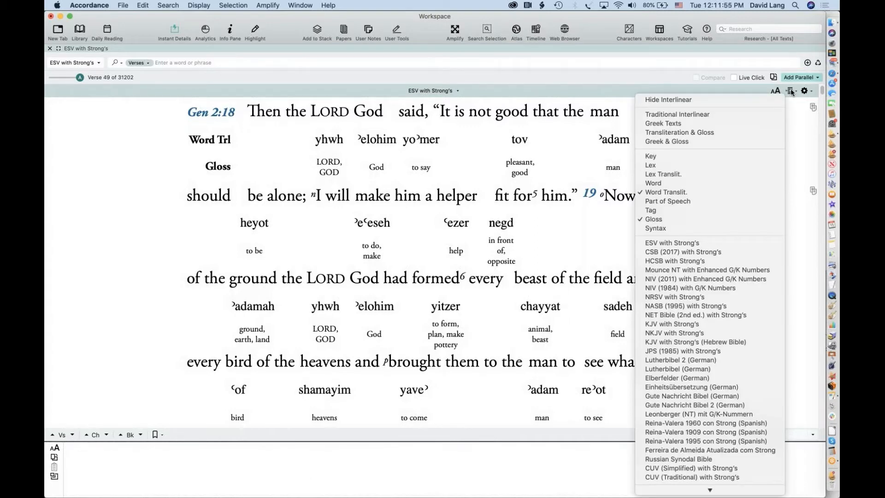
pyautogui.click(703, 203)
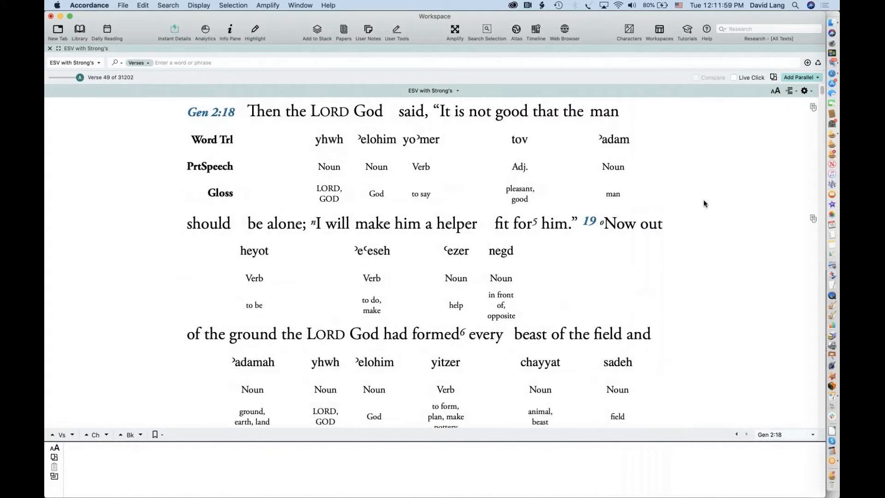
pyautogui.click(790, 91)
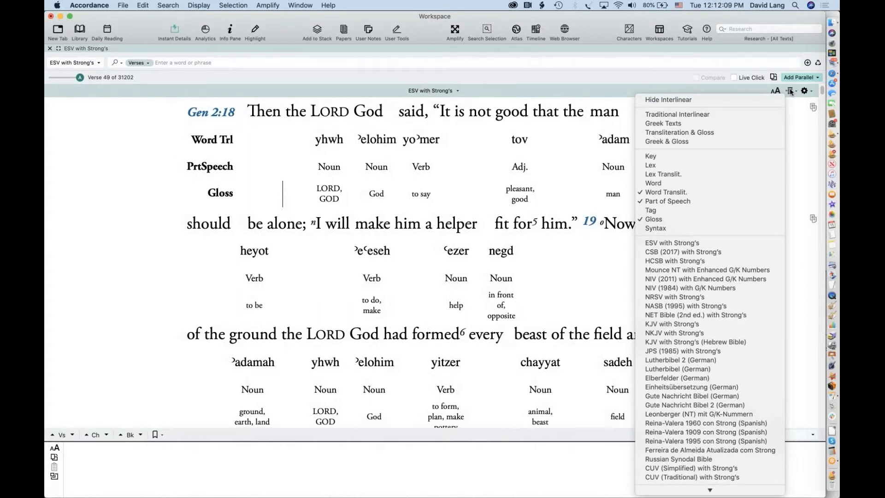
pyautogui.click(685, 114)
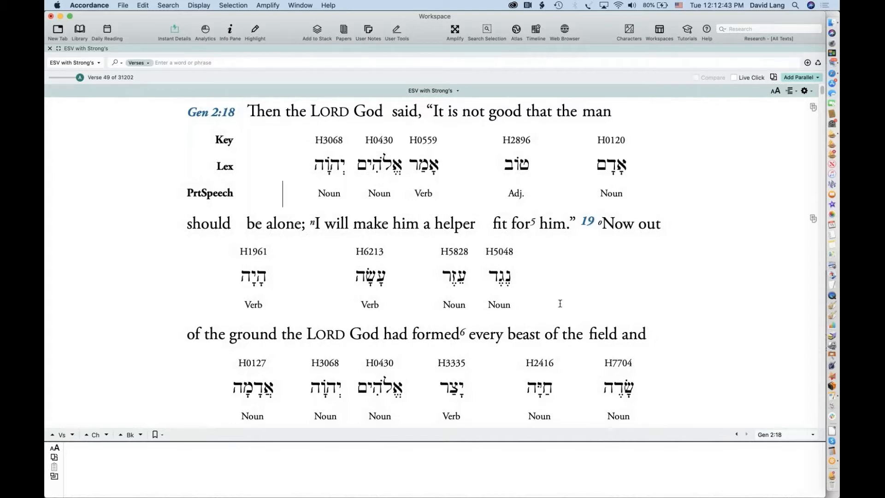
# Bring Genesis 2:20 into view and inspect the Hebrew words behind 'names' and 'gave'
pyautogui.scroll(-2, 559, 303)
pyautogui.scroll(-4, 560, 303)
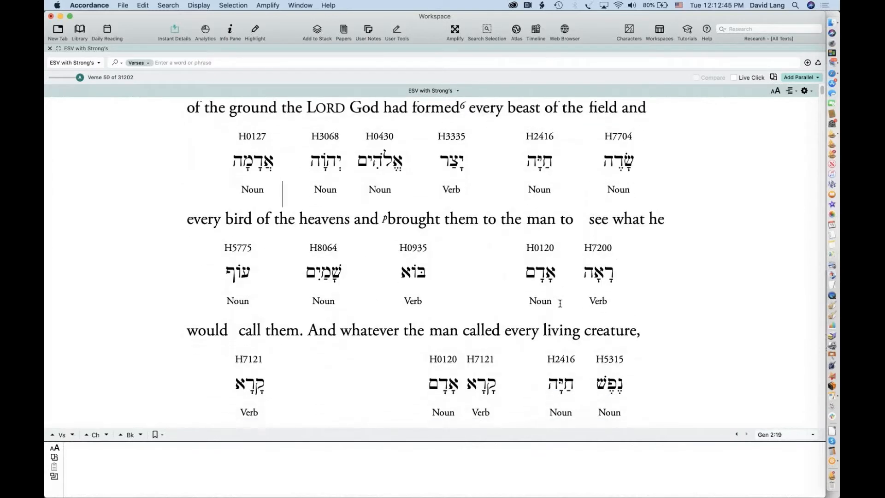
pyautogui.scroll(-3, 560, 303)
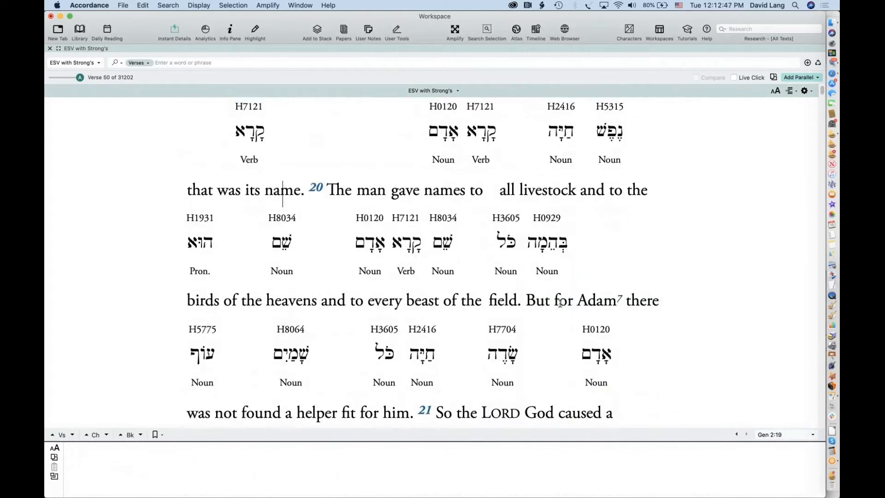
pyautogui.scroll(-2, 560, 303)
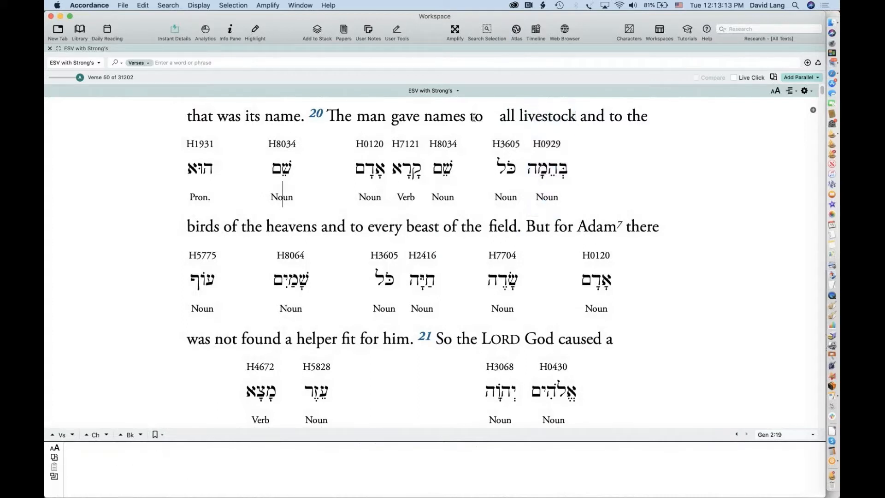
pyautogui.click(460, 165)
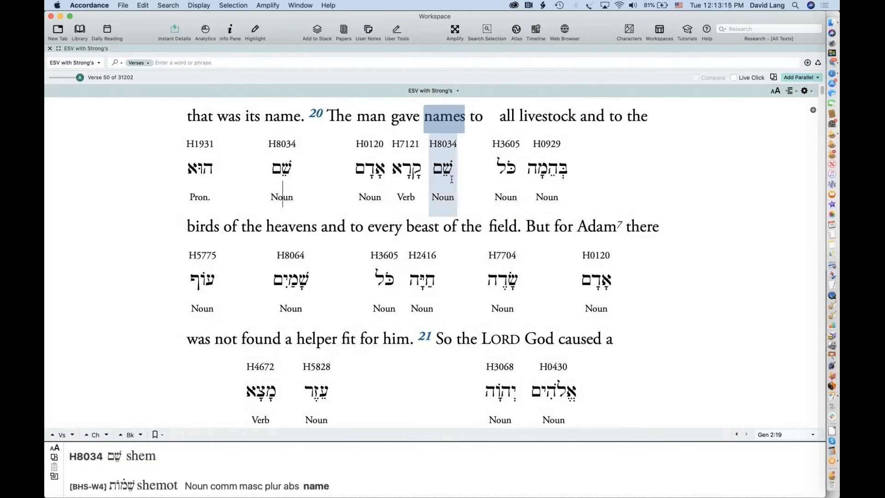
pyautogui.click(414, 171)
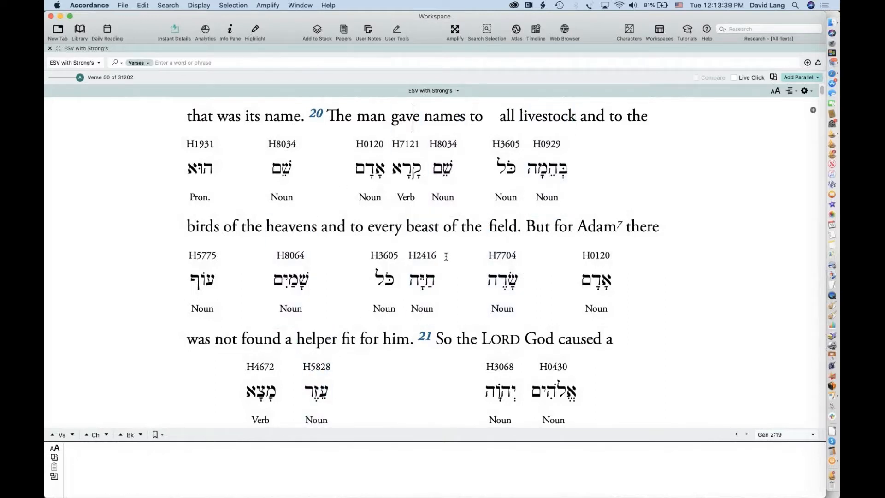
# Add Hebrew Bible (Biblia Hebraica) Tagged as a parallel pane beside the ESV and scroll through it
pyautogui.click(798, 79)
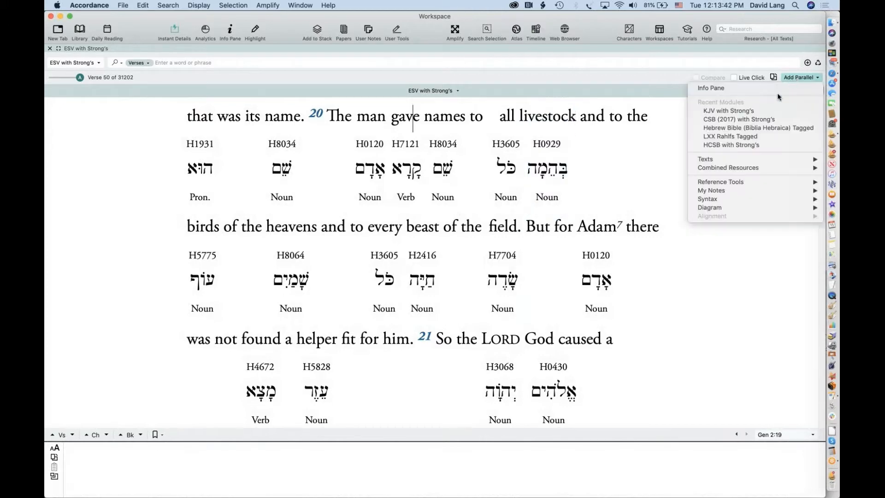
pyautogui.click(750, 128)
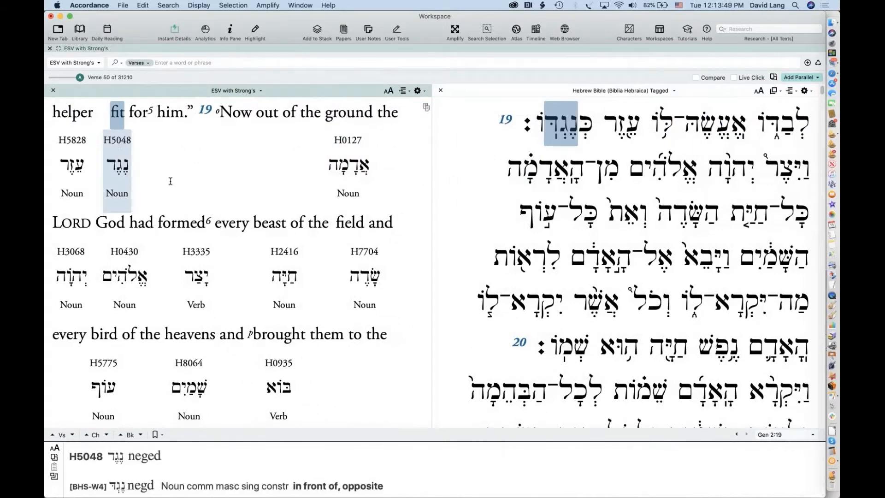
pyautogui.scroll(-3, 263, 336)
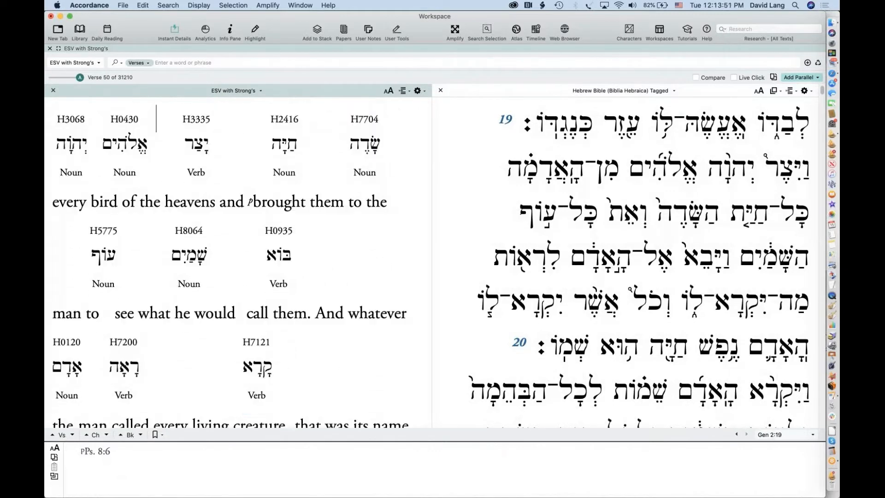
pyautogui.scroll(1, 262, 336)
pyautogui.scroll(4, 232, 265)
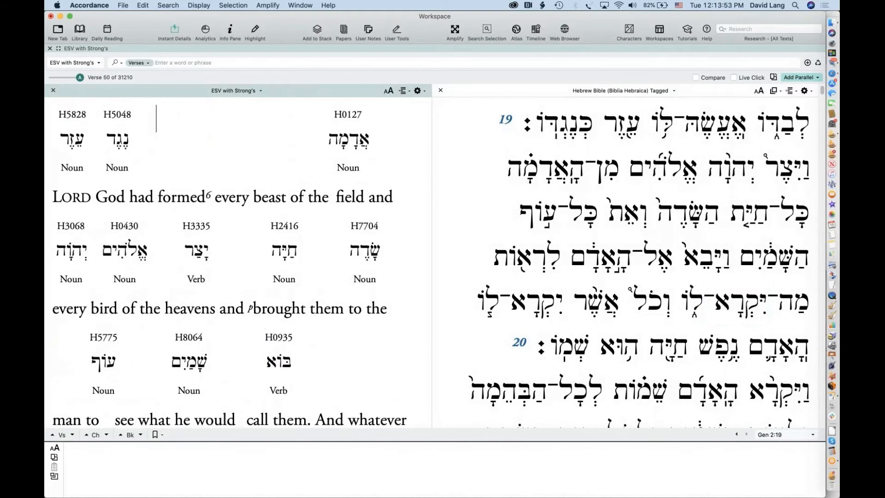
pyautogui.scroll(-5, 232, 265)
pyautogui.scroll(-6, 250, 197)
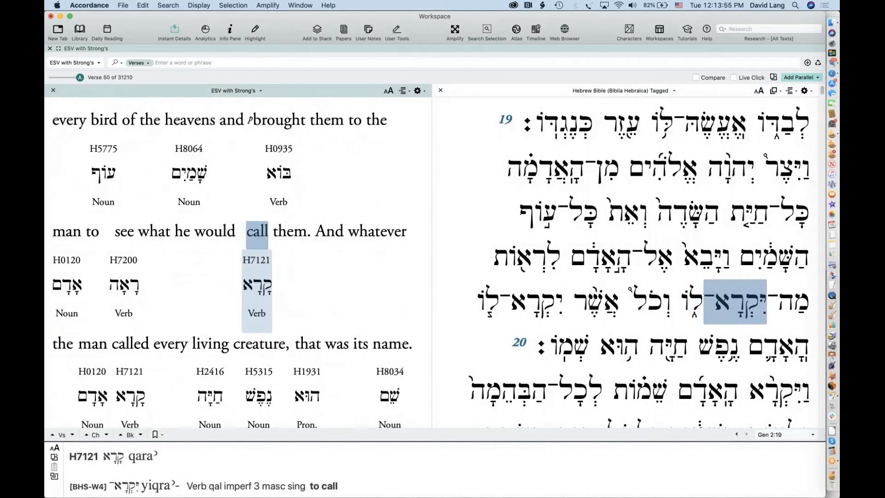
pyautogui.scroll(-3, 249, 235)
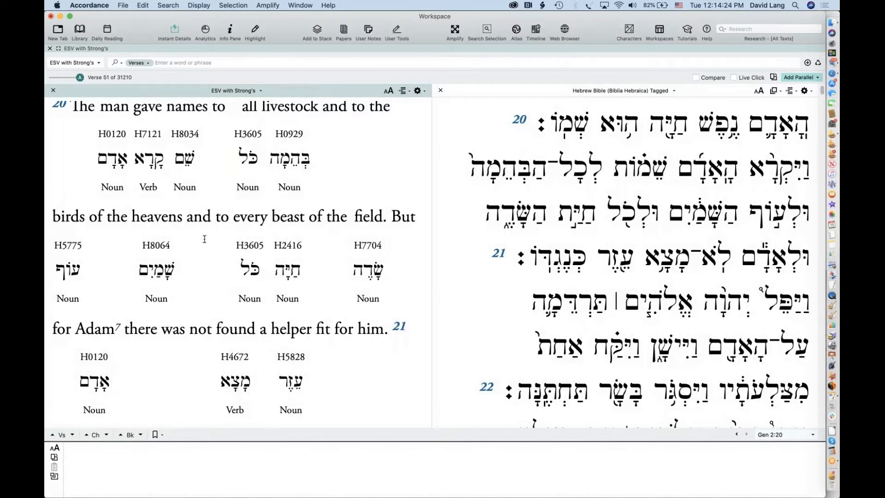
pyautogui.moveTo(251, 267)
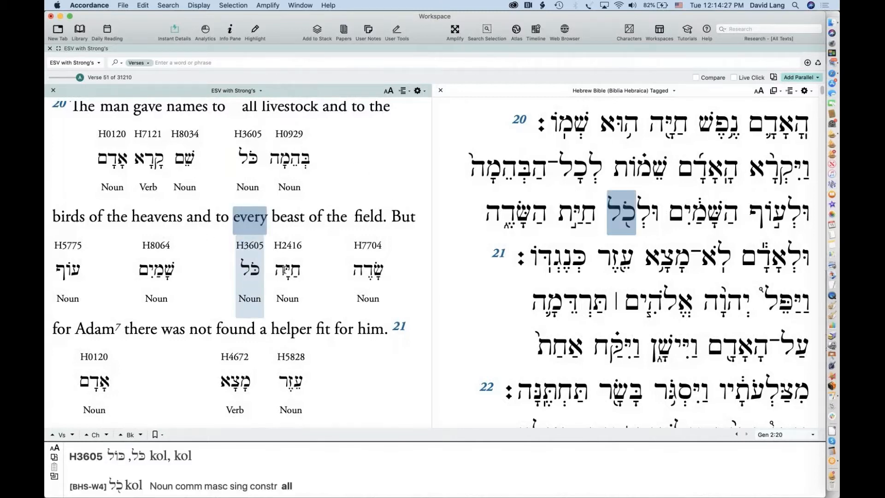
# Close the Hebrew parallel pane and hide the ESV interlinear, leaving plain ESV text
pyautogui.click(439, 91)
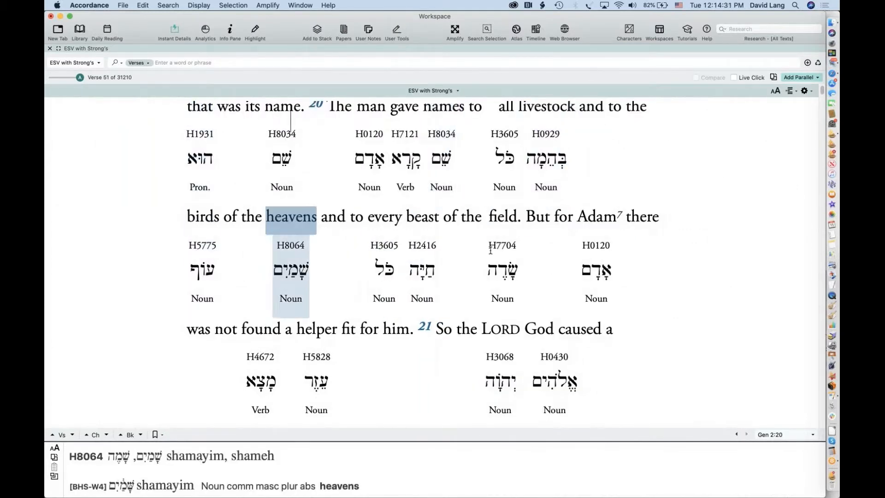
pyautogui.moveTo(490, 249)
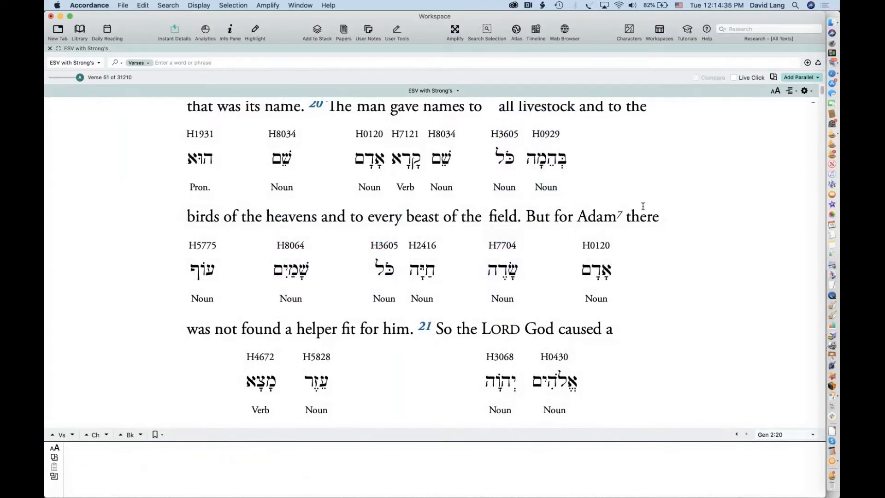
pyautogui.scroll(2, 340, 175)
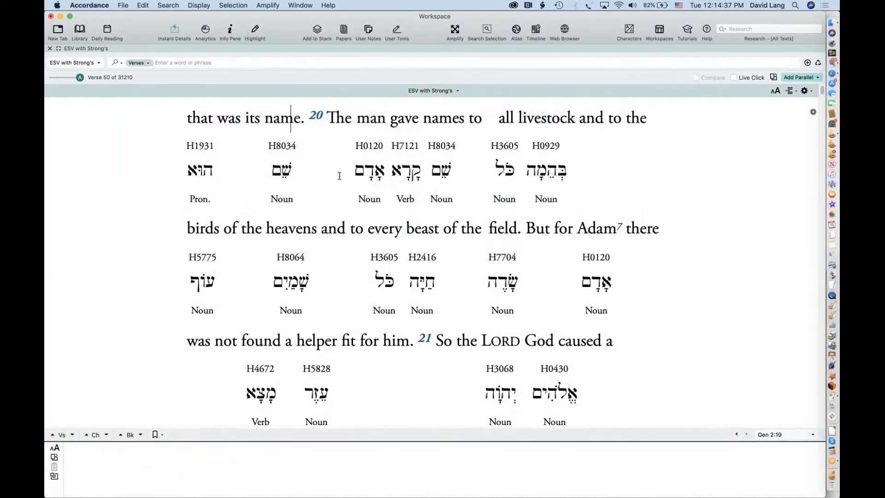
pyautogui.scroll(-1, 339, 176)
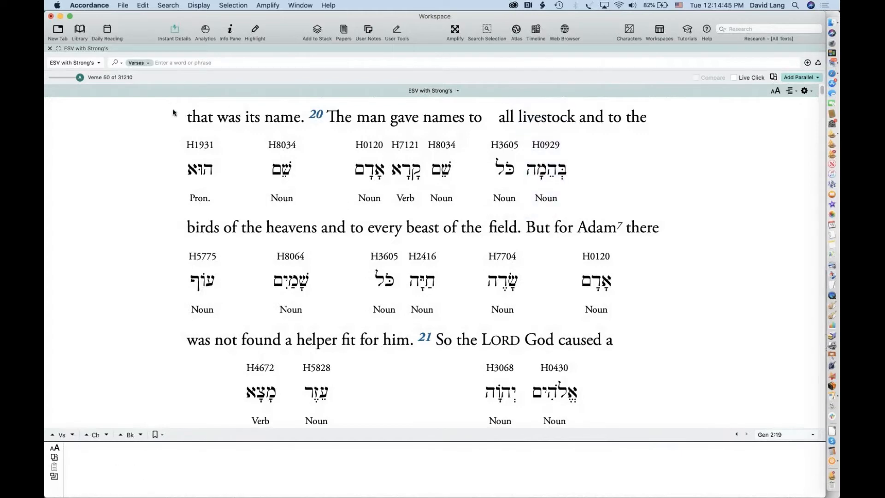
pyautogui.click(789, 92)
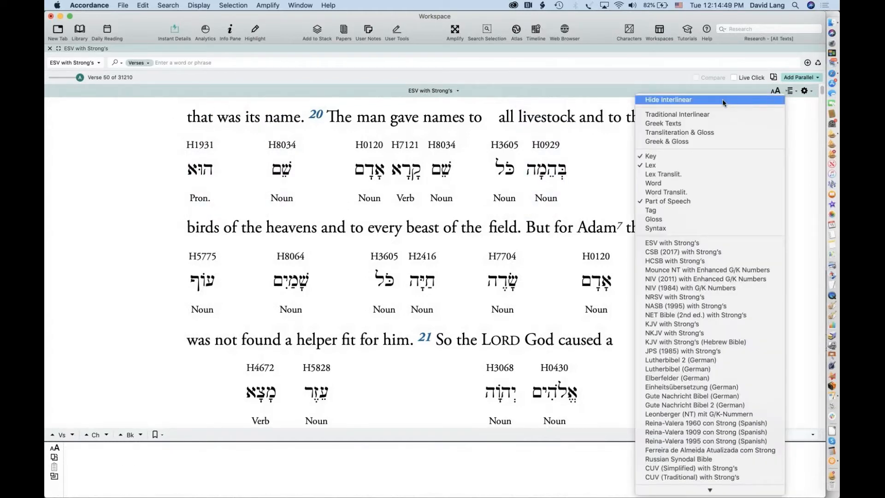
pyautogui.click(722, 100)
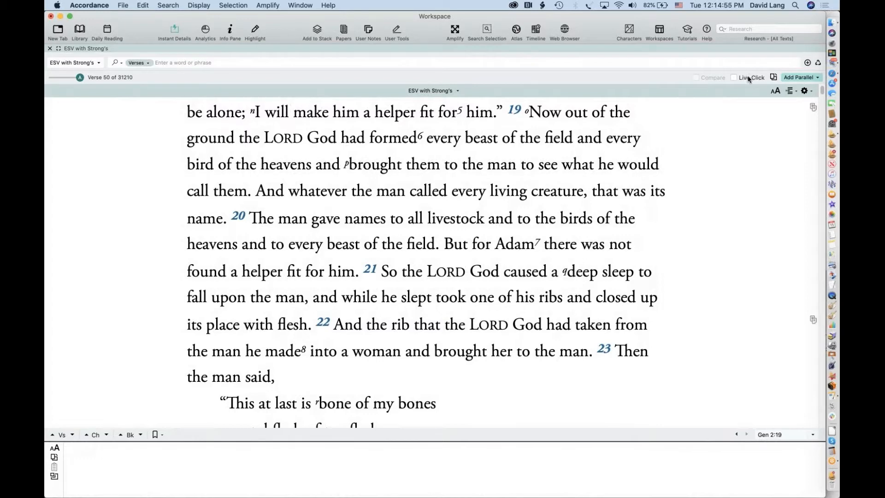
# Switch Live Click off and rest on ESV words like 'beast' to see H2416 chayyah details
pyautogui.click(748, 78)
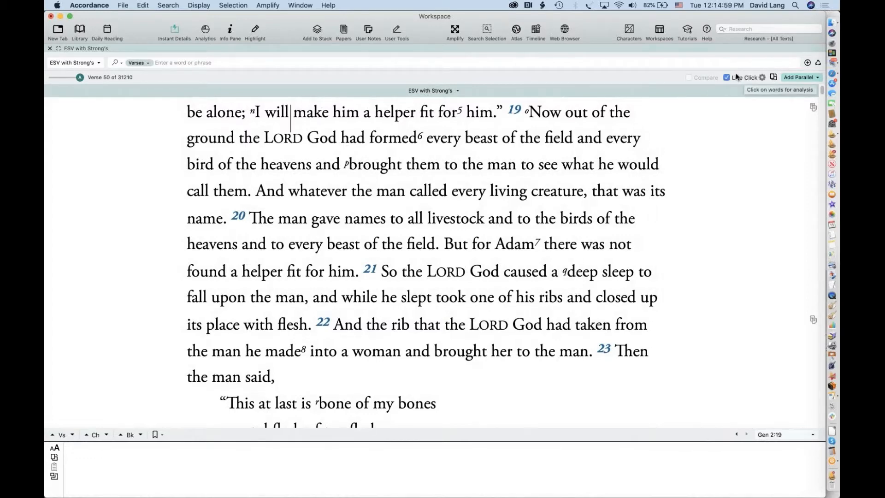
pyautogui.click(749, 78)
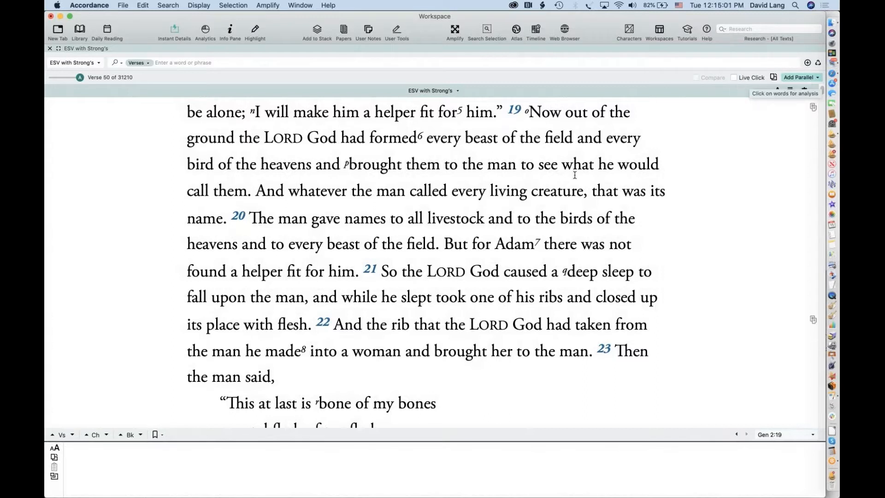
pyautogui.moveTo(593, 207)
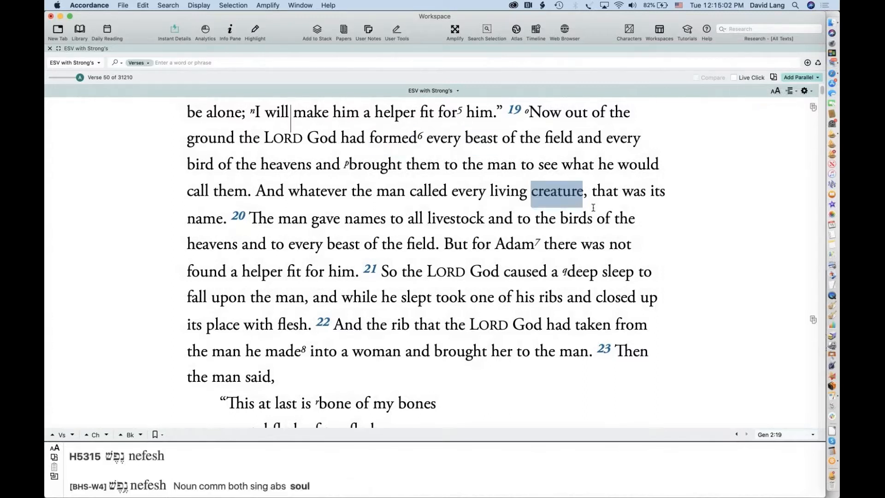
pyautogui.moveTo(532, 151)
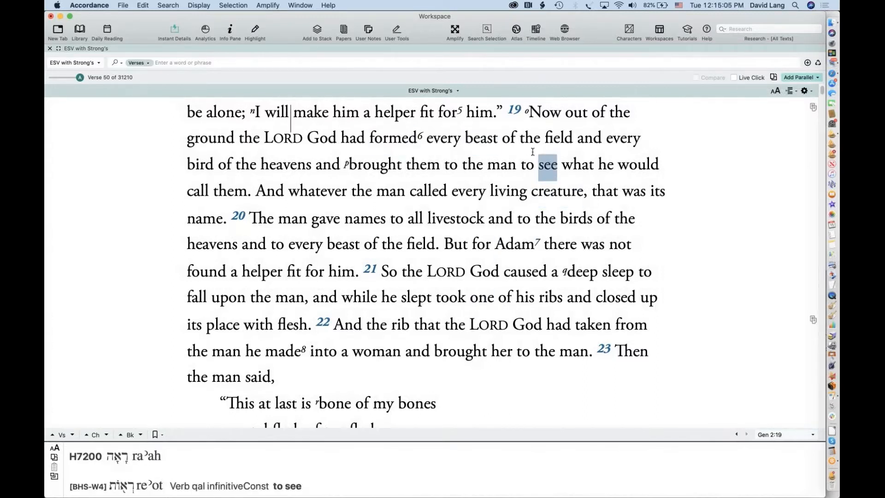
pyautogui.moveTo(478, 146)
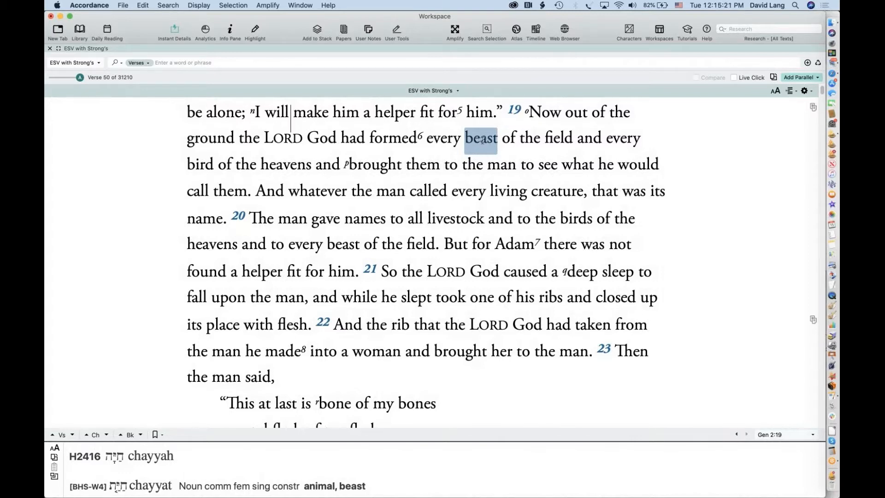
pyautogui.tripleClick(482, 141)
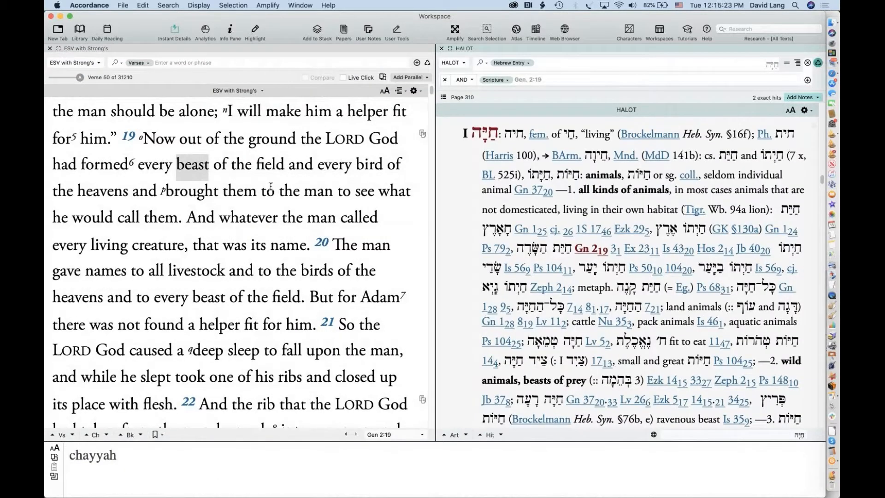
pyautogui.moveTo(195, 181)
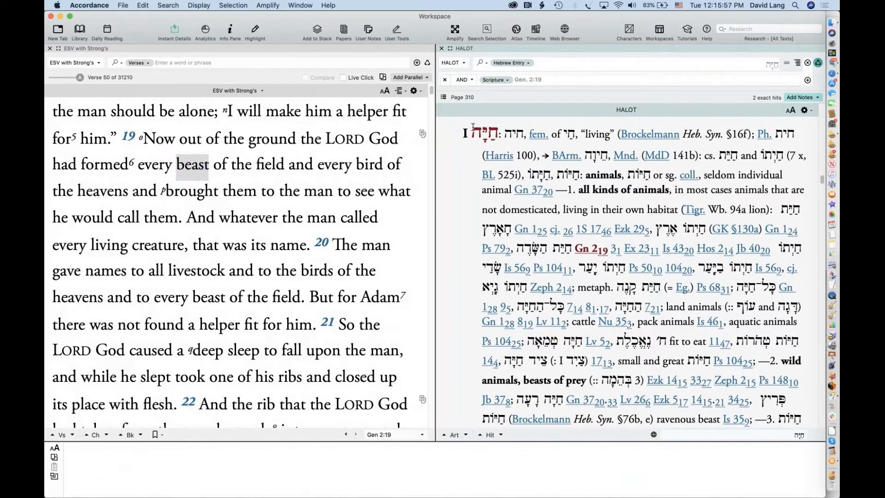
pyautogui.moveTo(489, 137)
pyautogui.moveTo(588, 251)
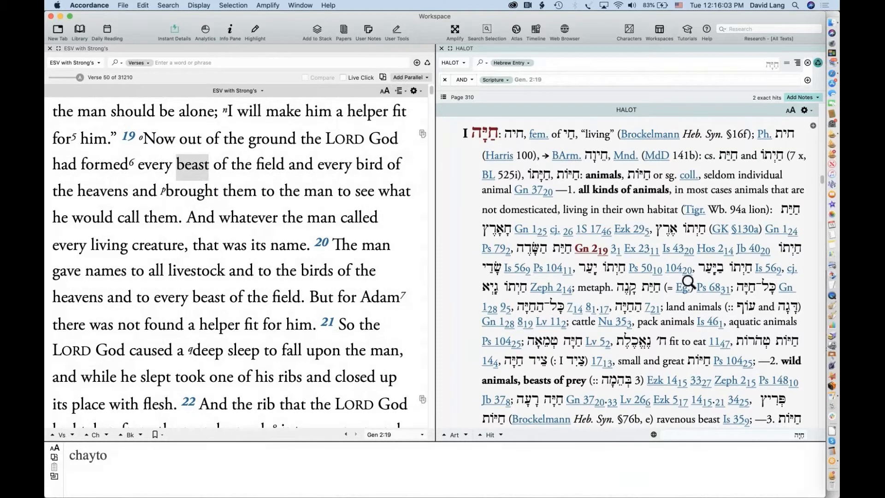
pyautogui.scroll(-3, 689, 282)
pyautogui.scroll(-12, 689, 282)
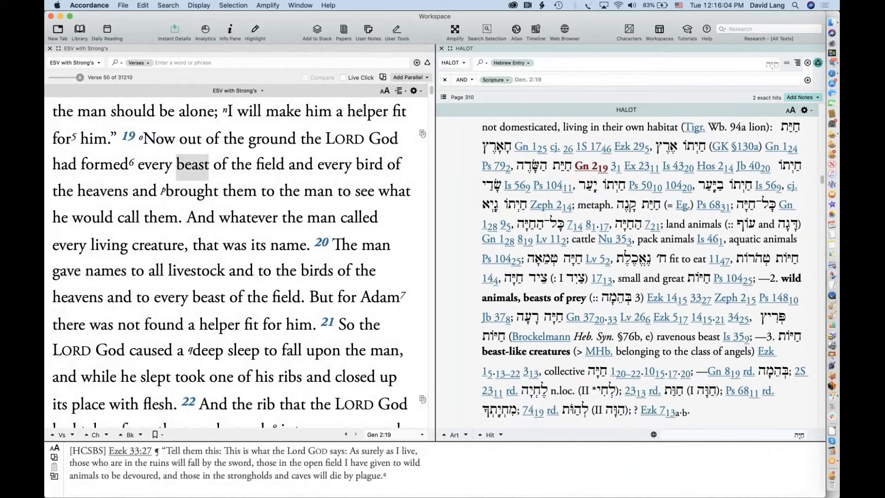
pyautogui.scroll(-7, 634, 273)
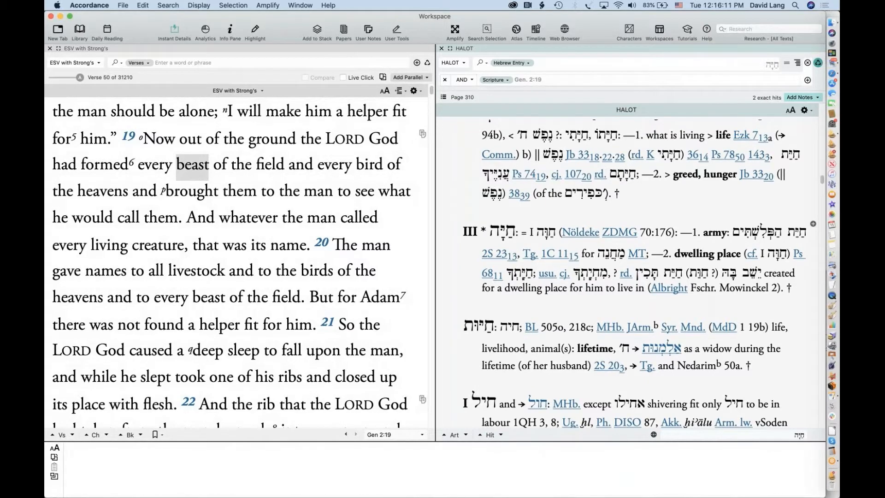
pyautogui.scroll(-11, 600, 298)
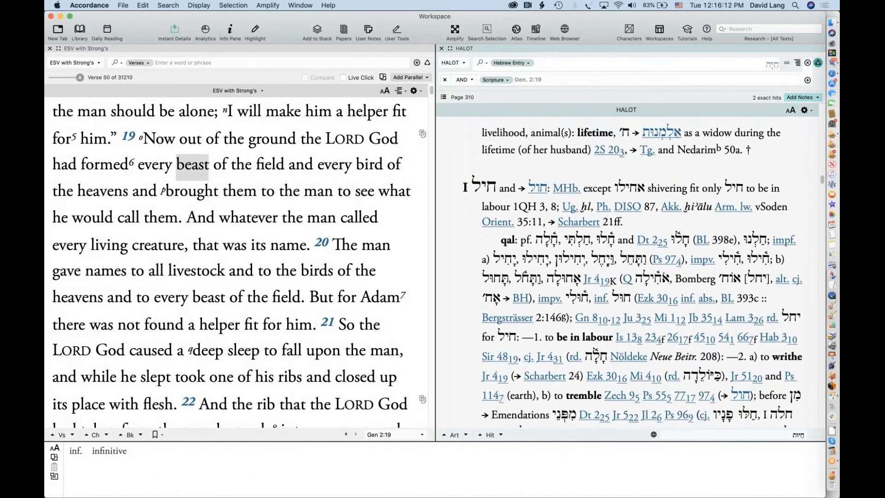
pyautogui.scroll(20, 699, 296)
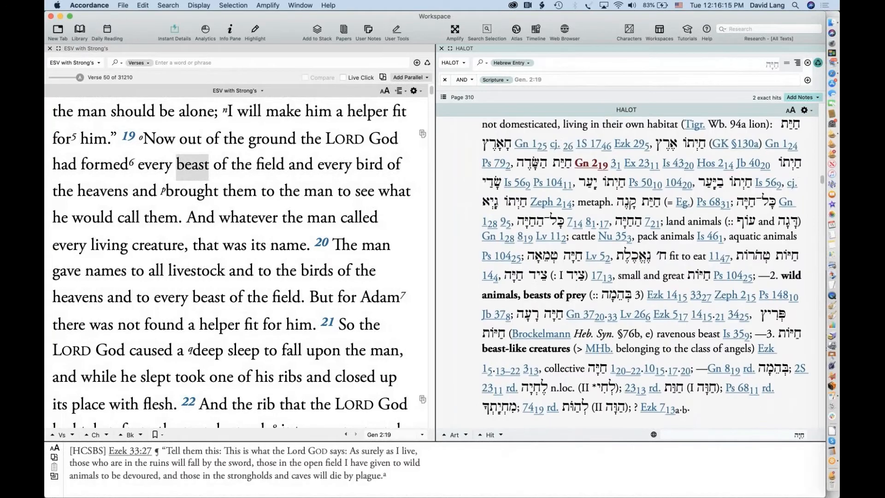
pyautogui.scroll(4, 554, 168)
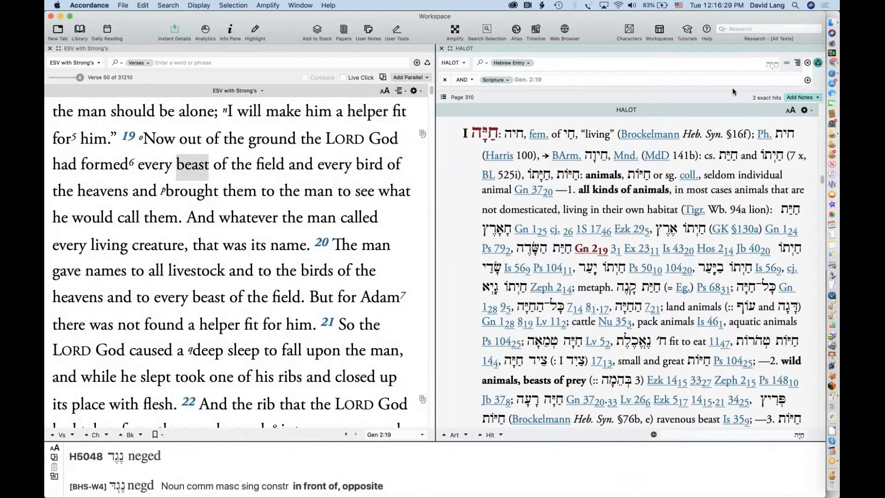
pyautogui.click(441, 49)
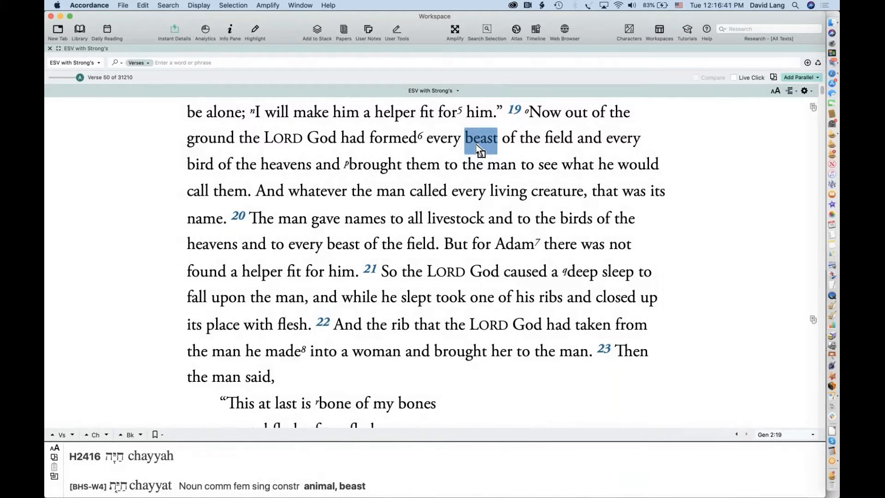
# In Amplify preferences, search 'triple' and uncheck Override Key Number Dictionaries, then confirm with OK
pyautogui.click(87, 5)
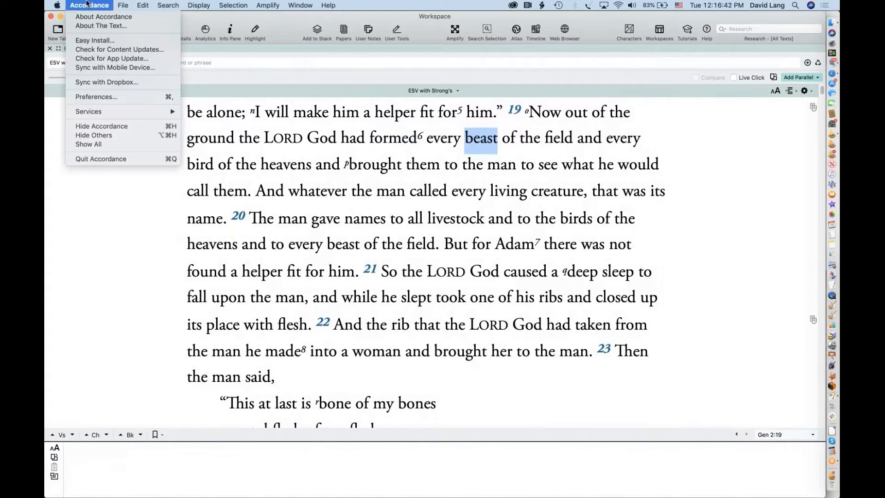
pyautogui.click(94, 98)
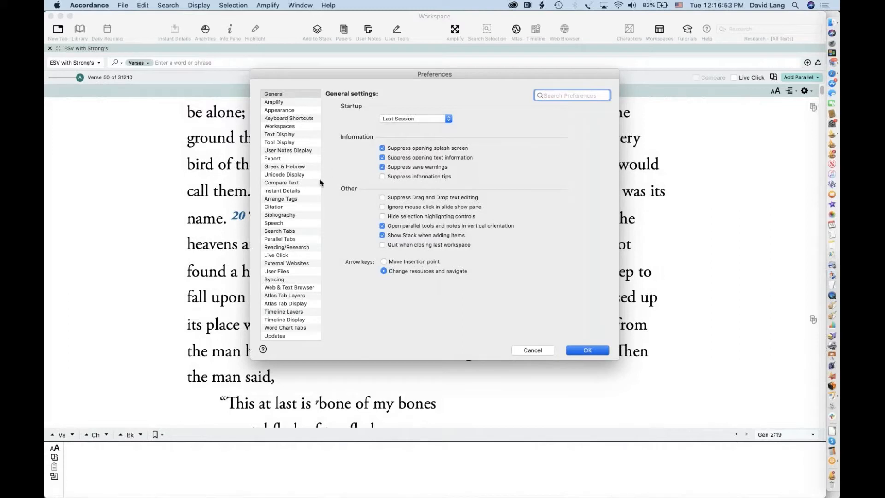
pyautogui.click(275, 167)
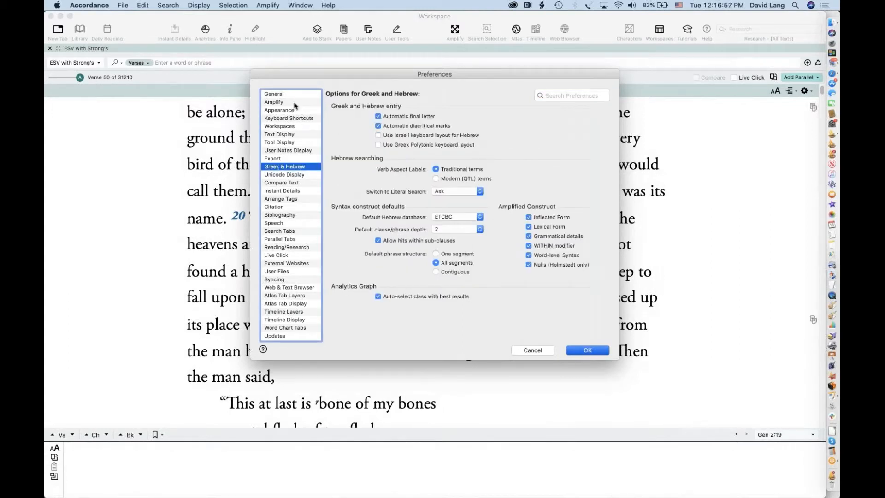
pyautogui.click(271, 102)
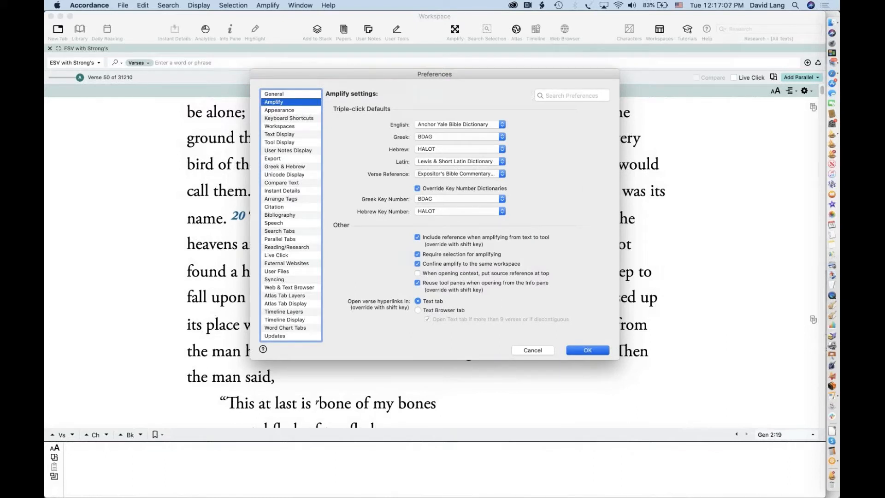
pyautogui.click(570, 95)
pyautogui.write('triple')
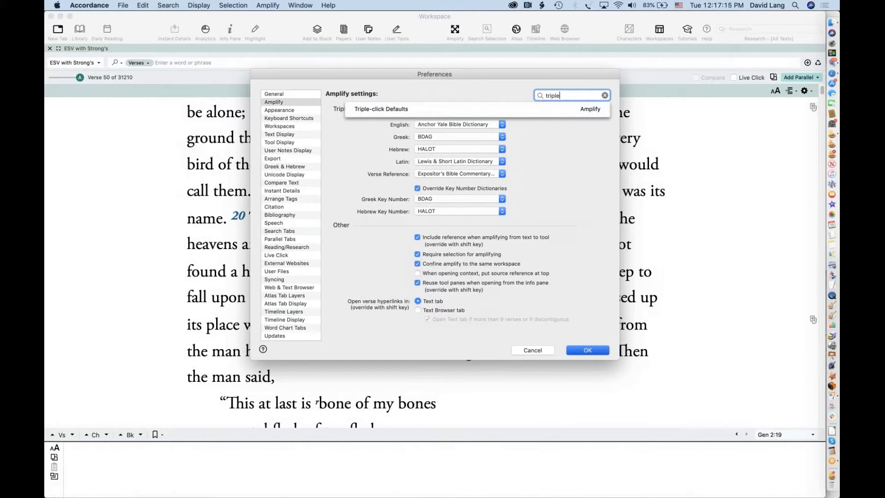
pyautogui.click(395, 109)
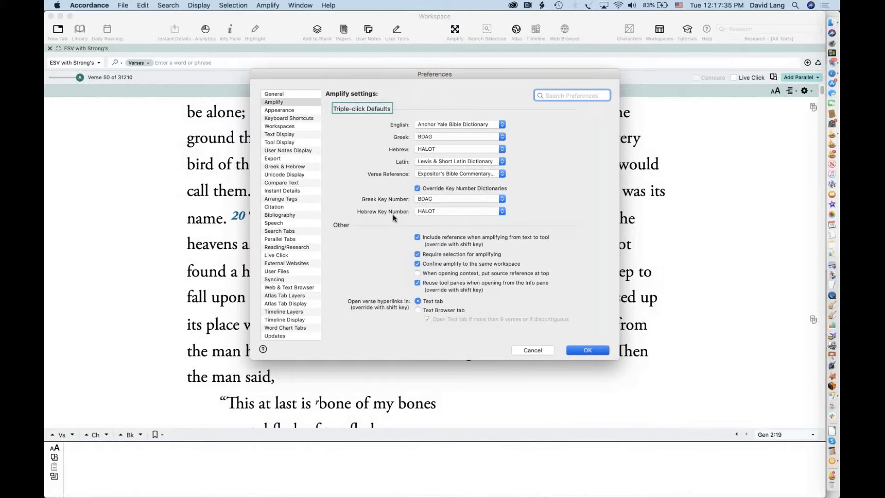
pyautogui.click(417, 188)
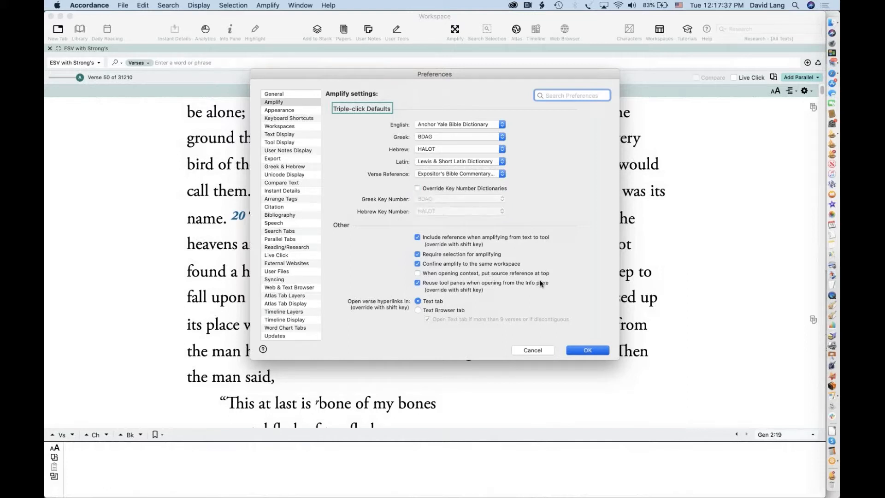
pyautogui.click(572, 348)
pyautogui.click(579, 348)
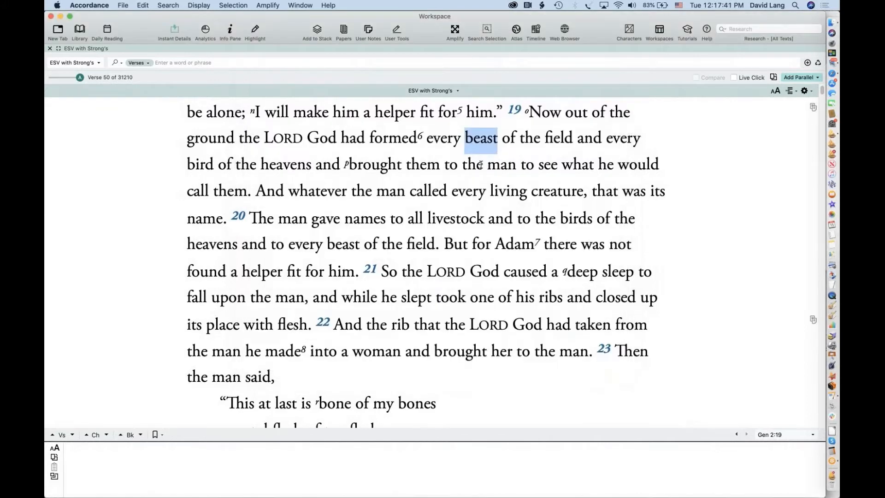
# Triple-click 'beast' to open Kohlenberger/Mounce Hebrew at H2416, then reactivate the ESV pane
pyautogui.tripleClick(481, 144)
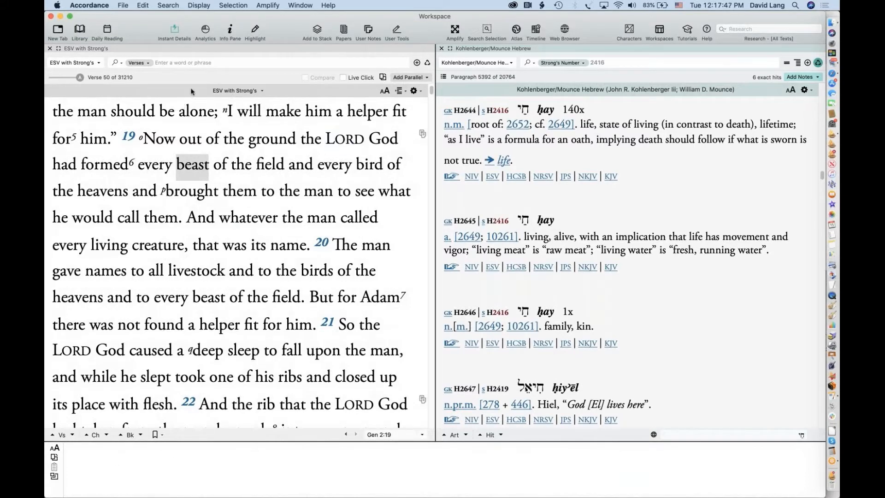
pyautogui.click(202, 90)
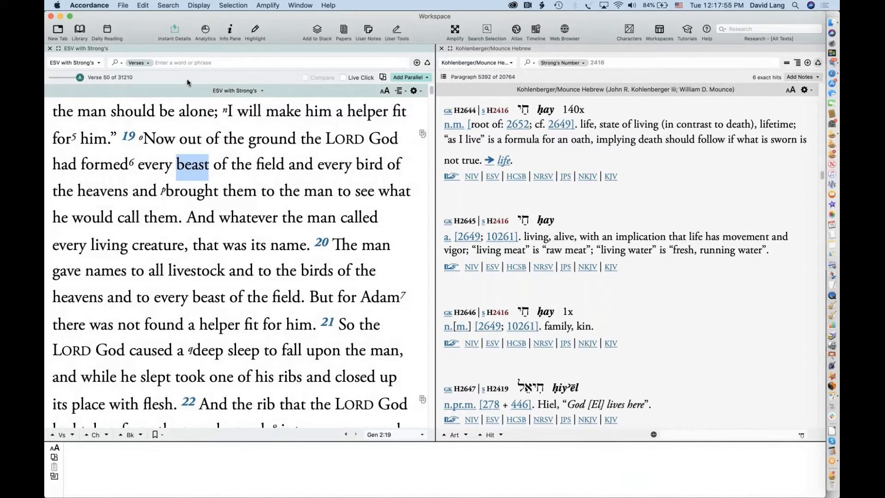
pyautogui.click(72, 62)
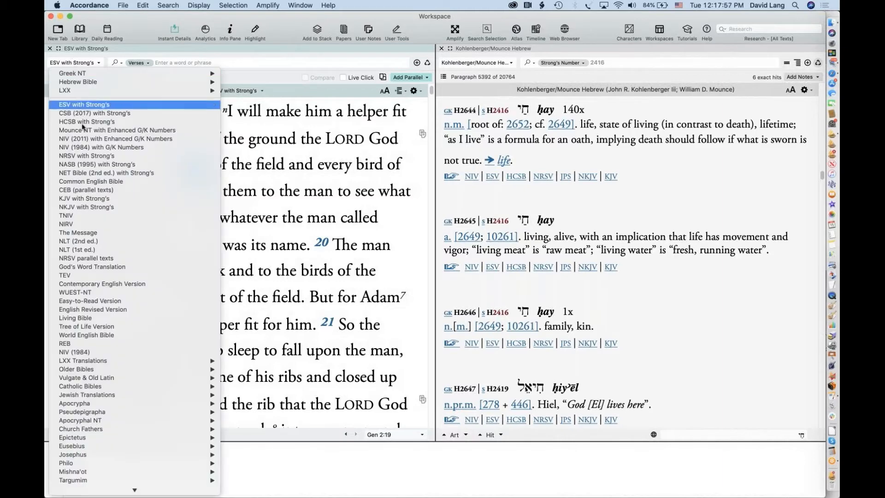
# Switch the text to NASB (1995), then KJV with Strong's, looking up 'field' in each dictionary
pyautogui.click(107, 167)
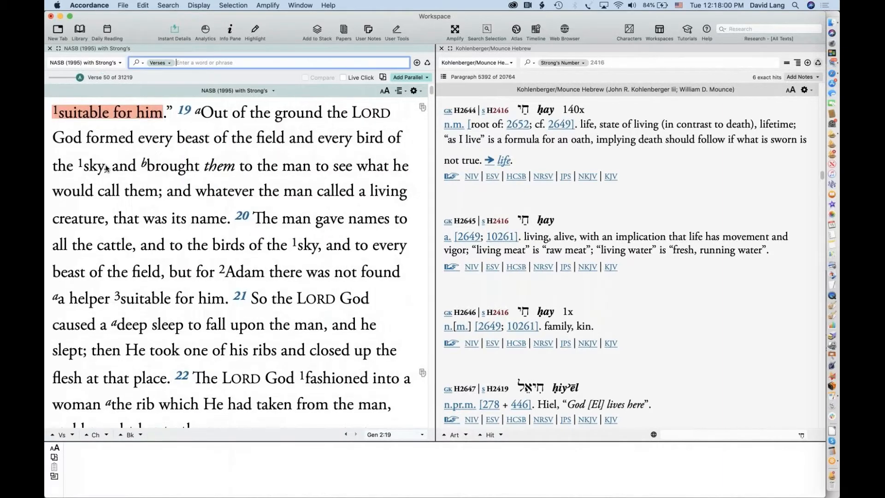
pyautogui.doubleClick(270, 142)
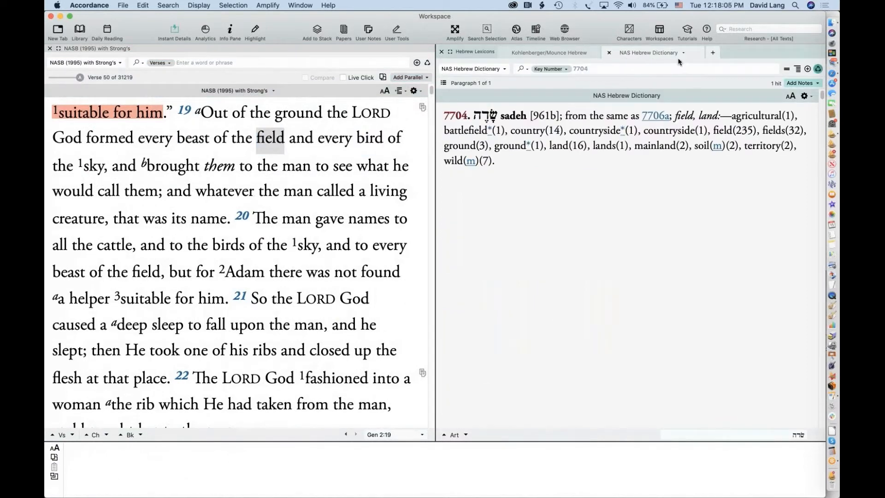
pyautogui.click(69, 63)
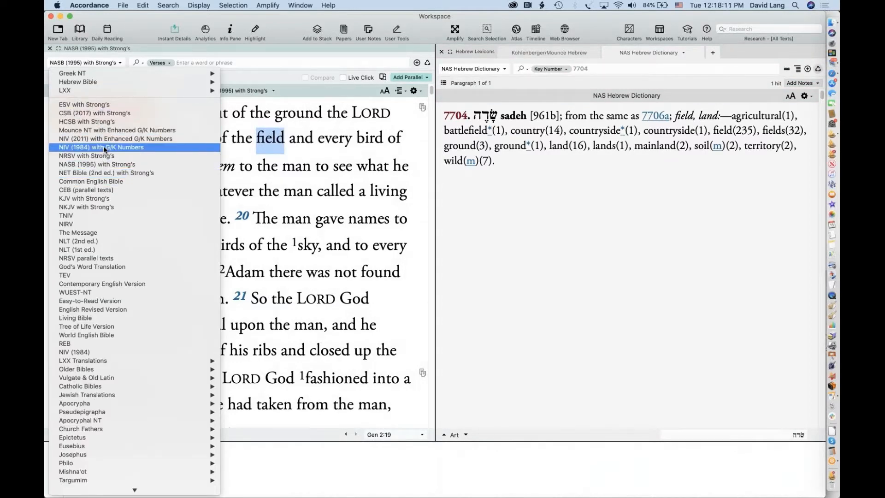
pyautogui.click(101, 198)
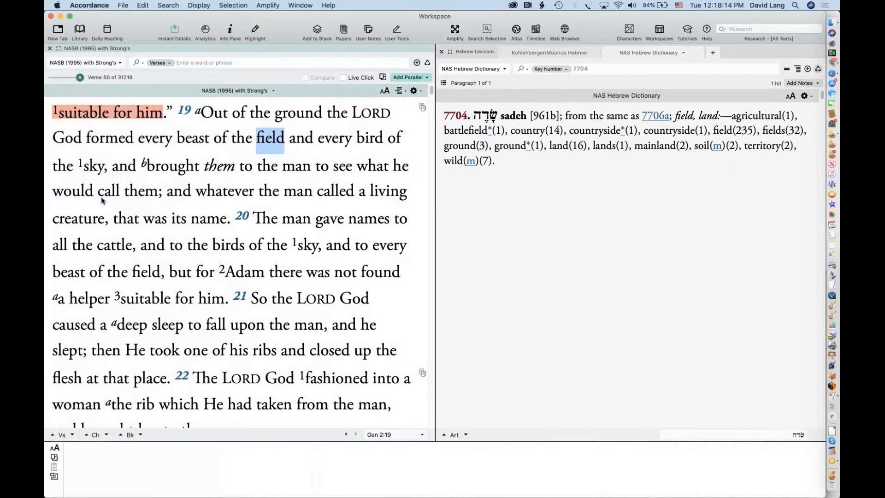
pyautogui.doubleClick(270, 138)
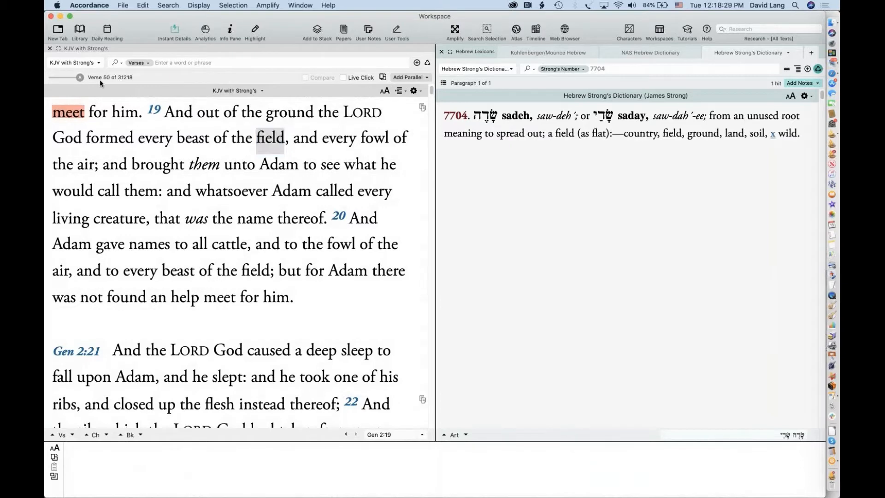
# Switch the main text back to ESV with Strong's
pyautogui.click(73, 63)
pyautogui.click(79, 59)
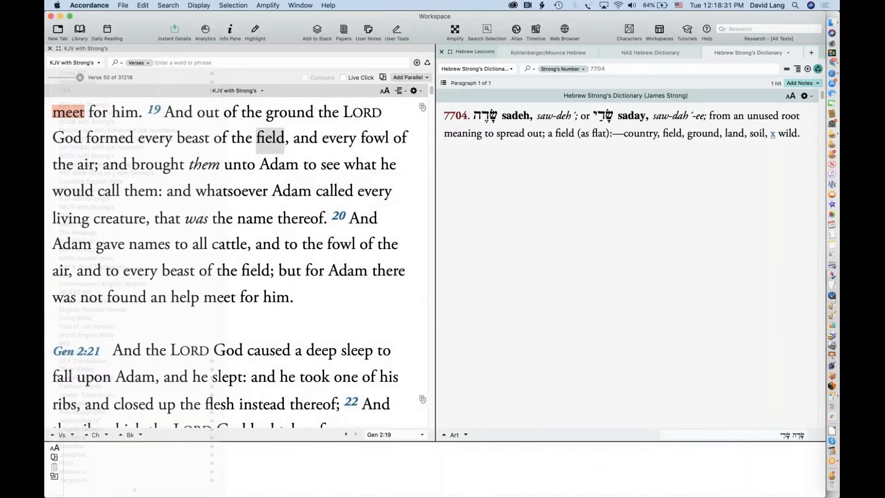
pyautogui.click(69, 61)
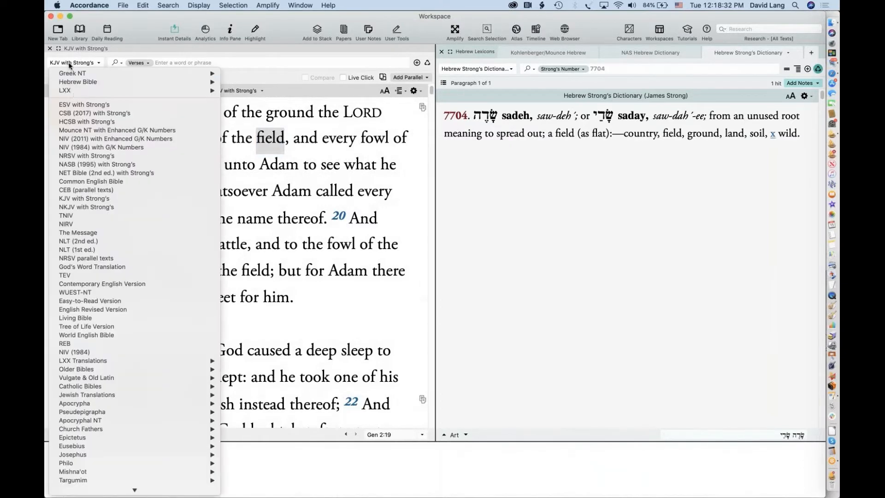
pyautogui.click(75, 105)
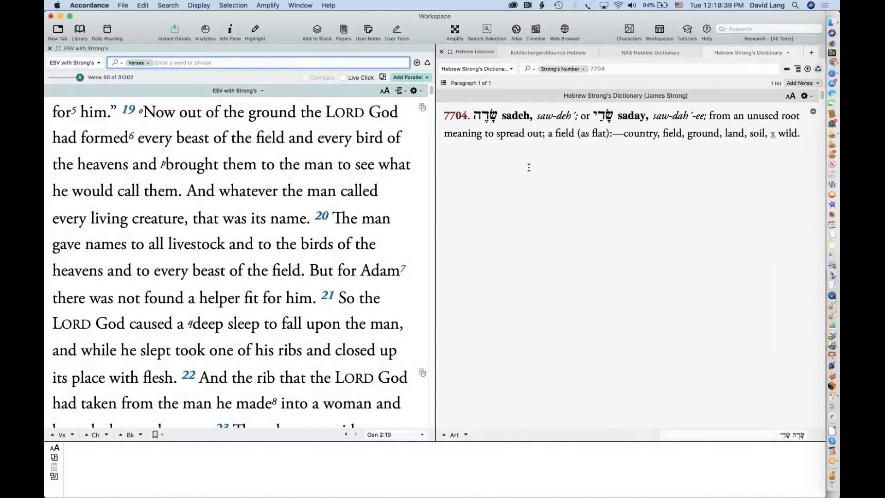
# Re-enable Override Key Number Dictionaries in Amplify preferences, then look up 'man' in Genesis 2:19
pyautogui.click(87, 4)
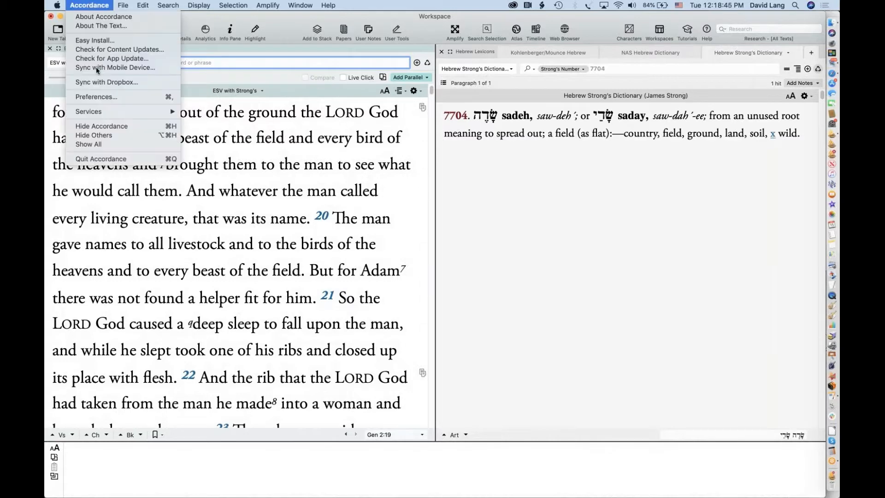
pyautogui.click(106, 96)
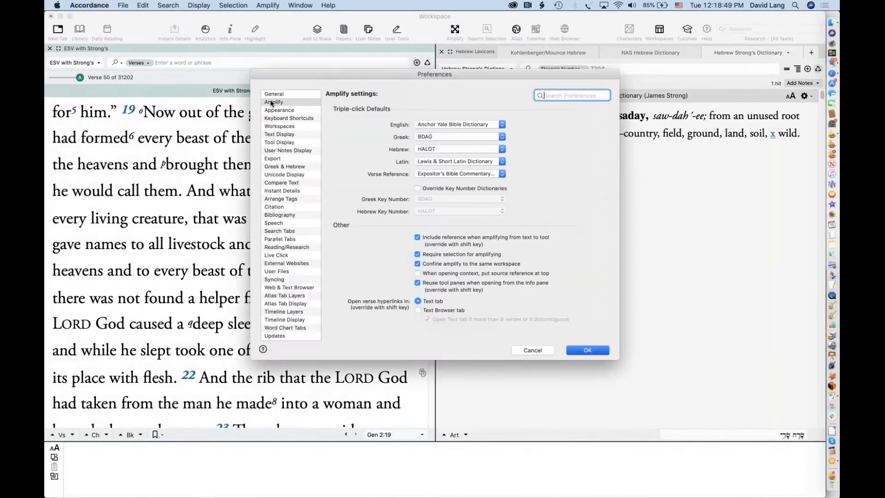
pyautogui.click(435, 189)
pyautogui.click(578, 350)
pyautogui.doubleClick(318, 164)
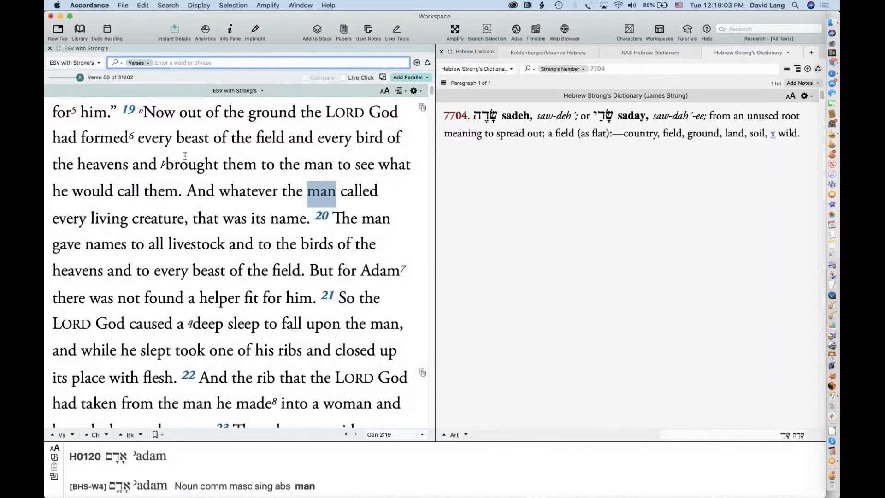
# Close the Hebrew lexicon pane and turn Live Click on
pyautogui.click(440, 52)
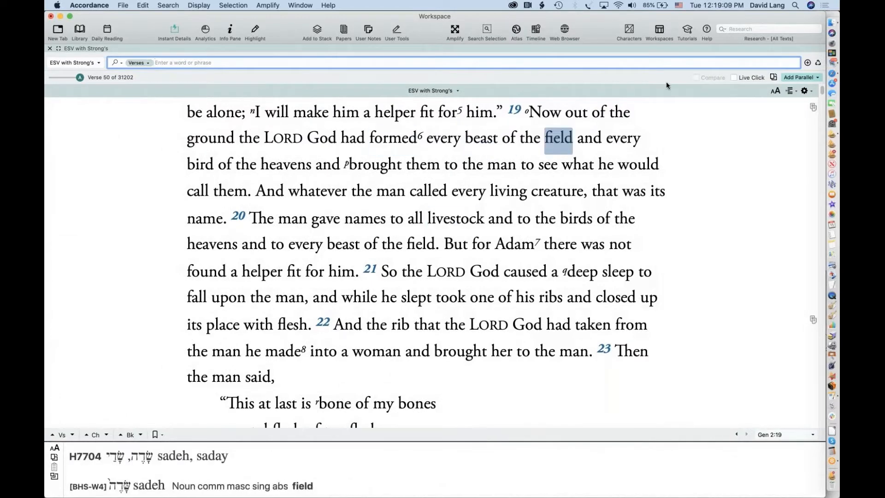
pyautogui.click(749, 79)
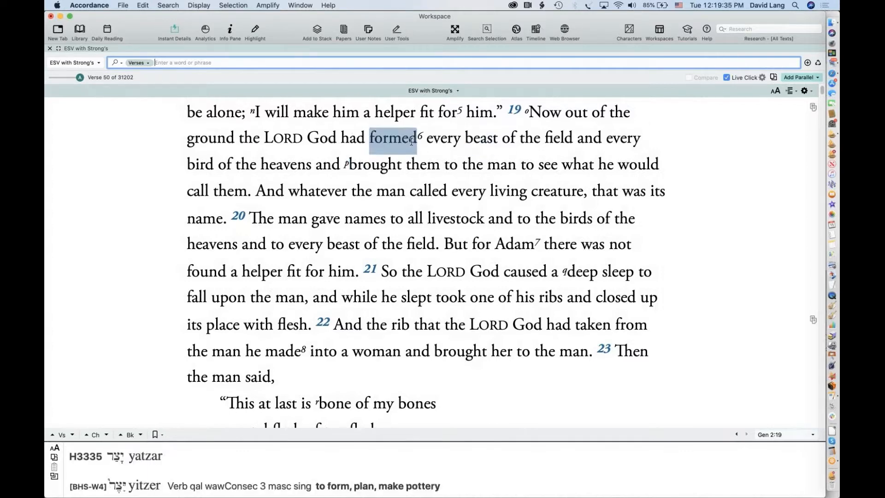
# Show yatsar for 'formed' in BDB Complete and Abridged, then its NASB (1995) and JPS (1985) usage
pyautogui.click(389, 140)
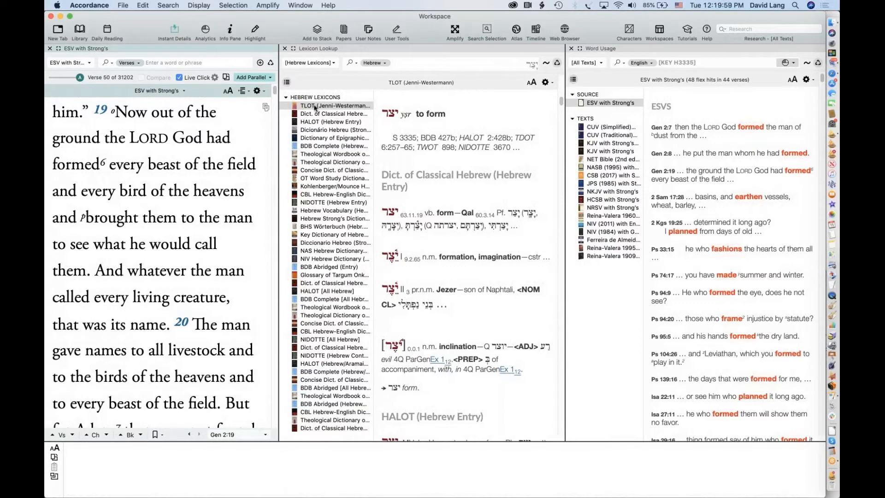
pyautogui.click(316, 146)
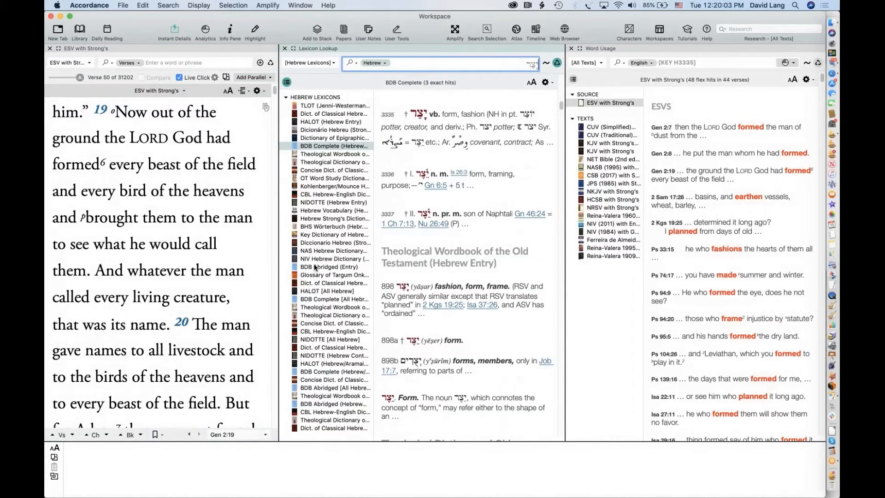
pyautogui.click(316, 267)
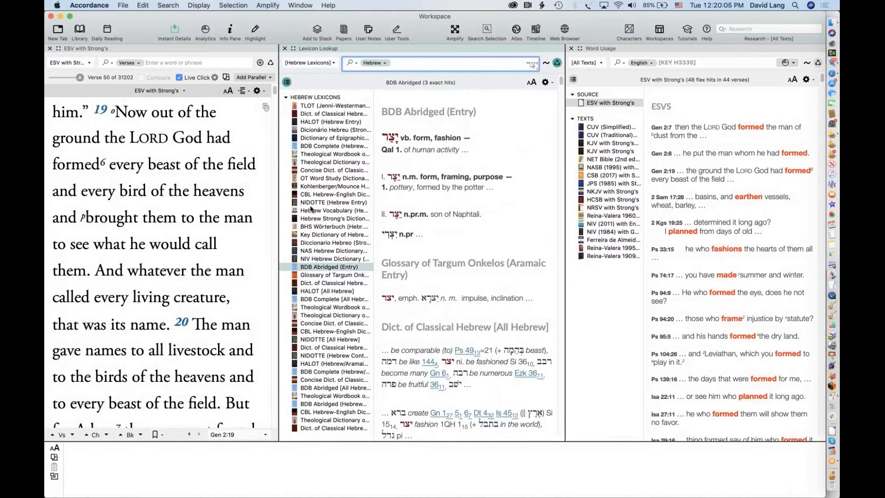
pyautogui.click(318, 299)
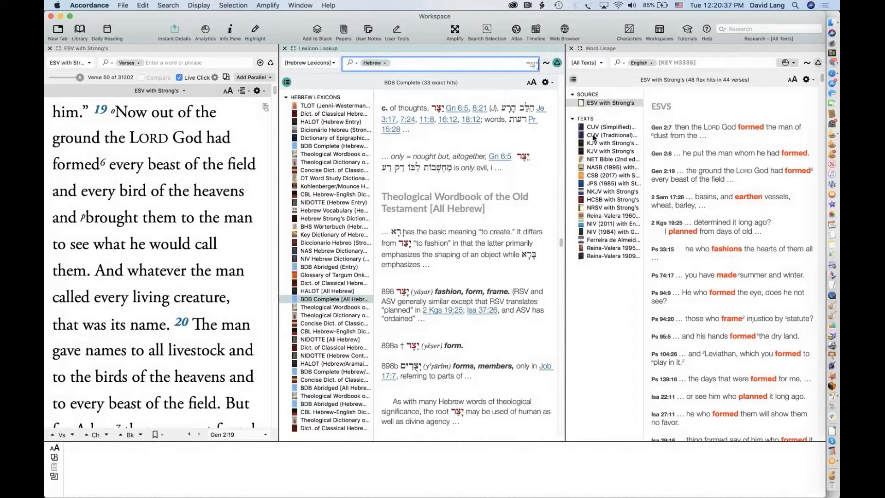
pyautogui.click(599, 168)
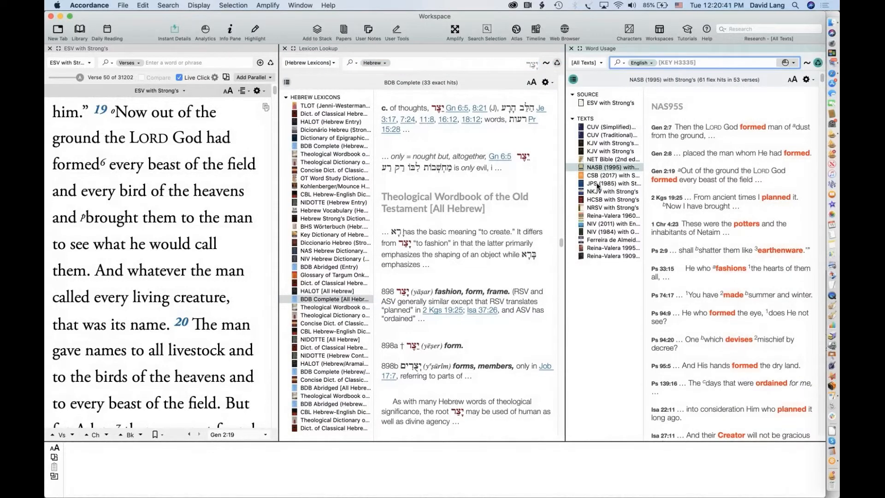
pyautogui.click(597, 184)
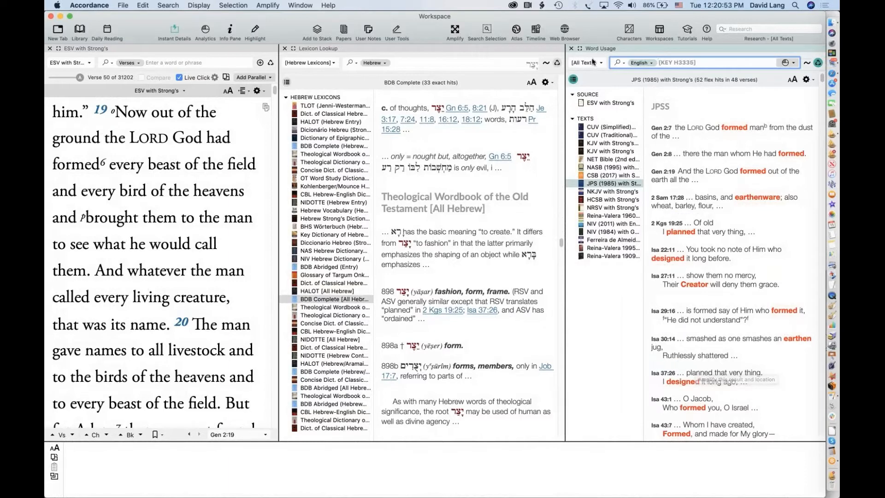
# Close the Word Usage and Lexicon Lookup result panes, leaving the ESV with Strong's text
pyautogui.click(571, 49)
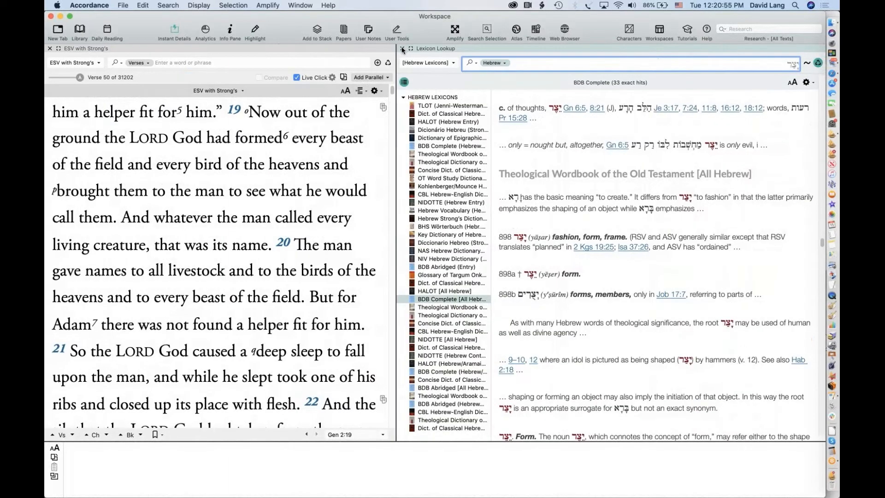
pyautogui.click(400, 49)
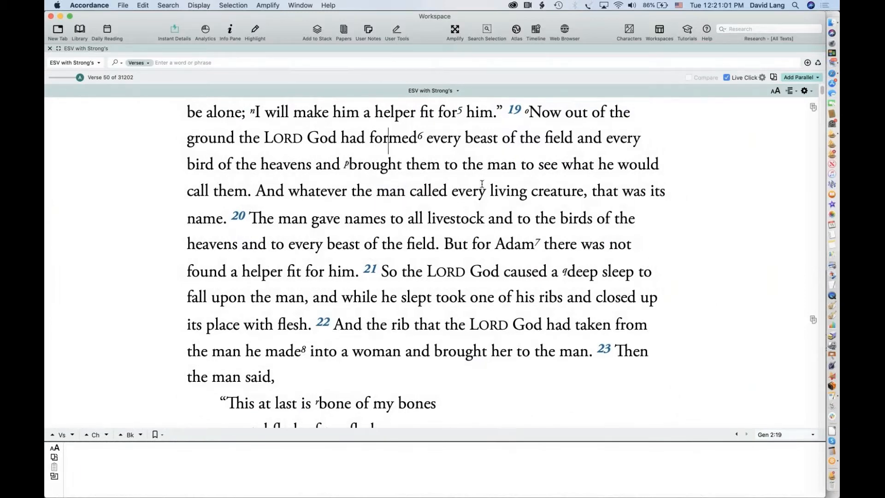
pyautogui.click(761, 78)
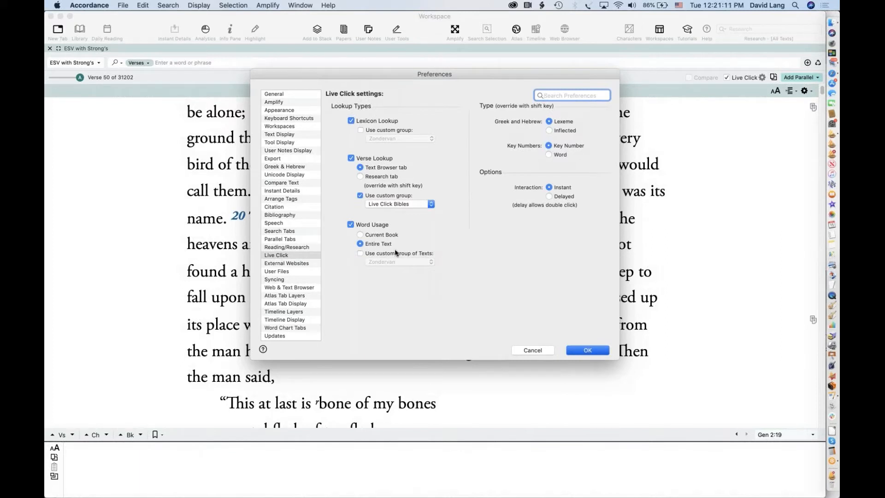
pyautogui.click(533, 351)
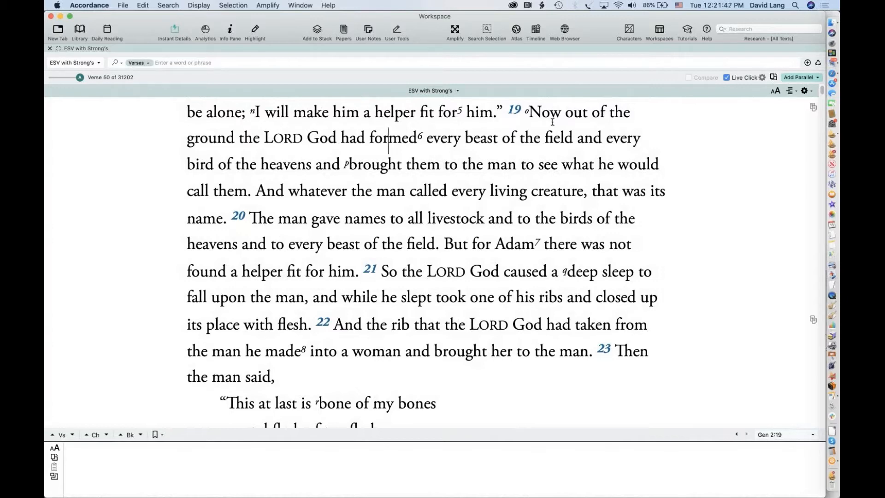
# Add Hebrew Bible (Biblia Hebraica) Tagged from Recent Modules as a parallel to the ESV at Genesis 2:19
pyautogui.click(796, 78)
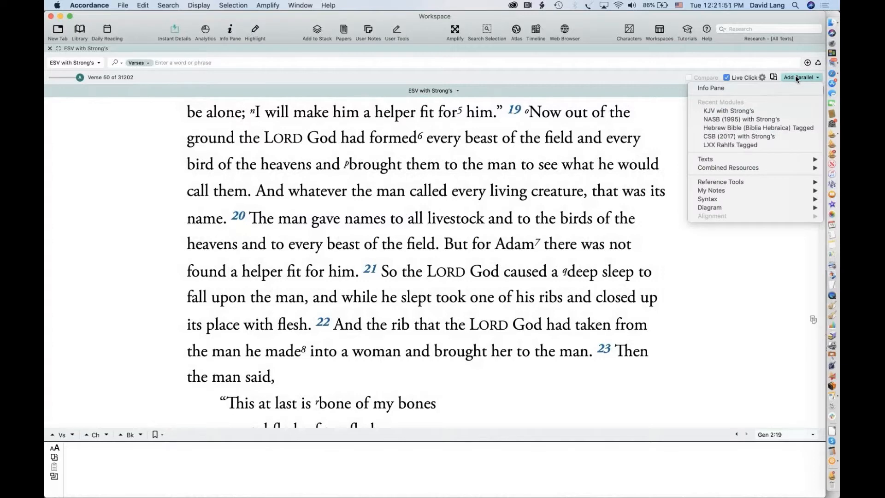
pyautogui.click(770, 127)
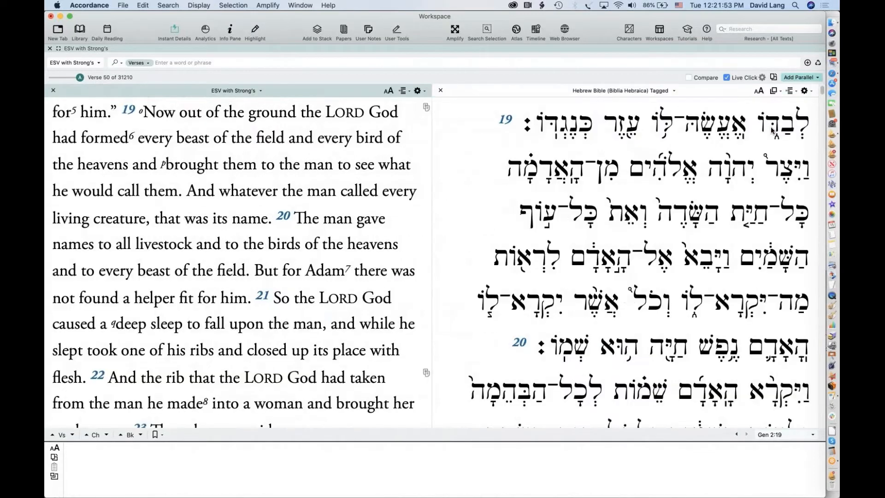
pyautogui.moveTo(764, 147)
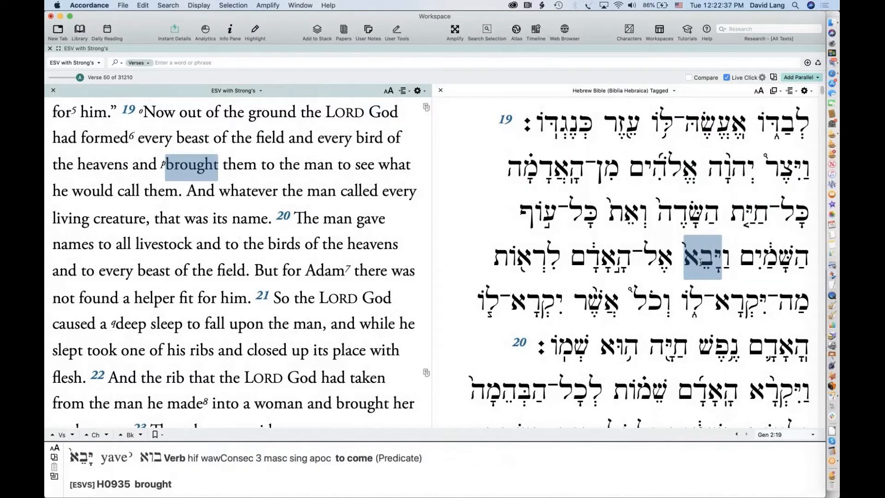
# Read the Instant Details for 'formed' in Genesis 2:19: the Hebrew verb yitzer (H3335), 'to form, plan, make pottery'
pyautogui.moveTo(198, 169)
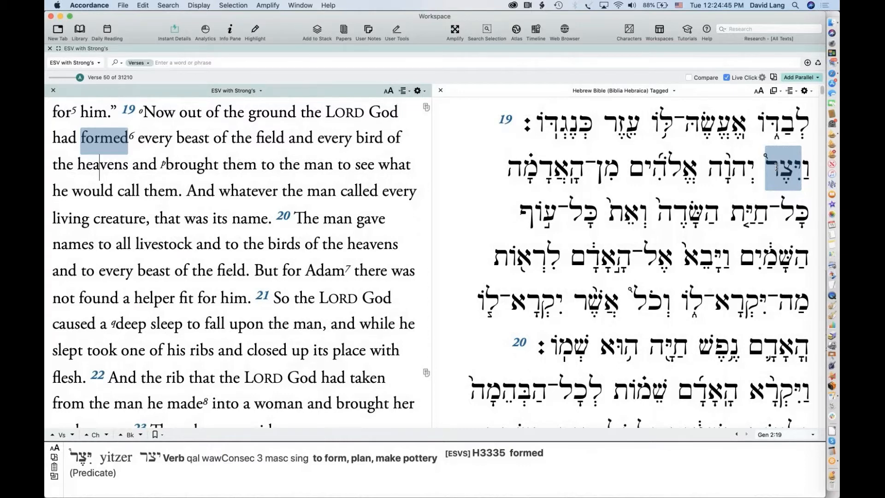
pyautogui.click(721, 167)
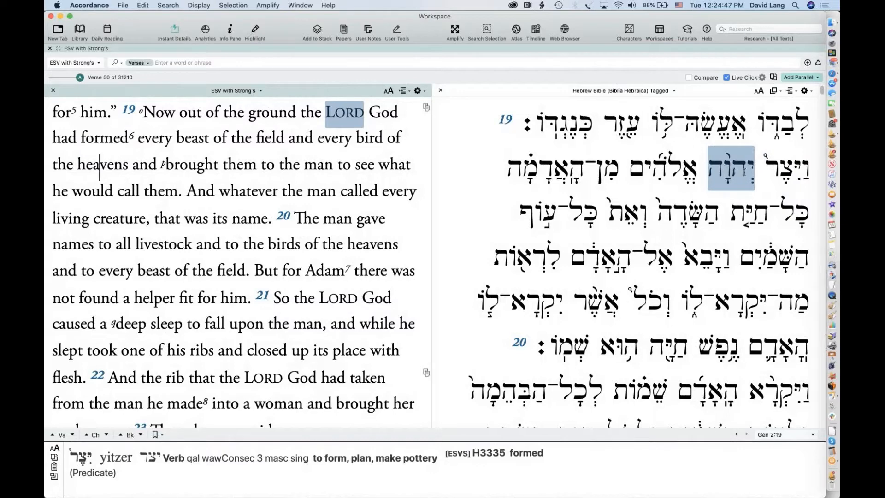
pyautogui.click(775, 170)
pyautogui.click(726, 171)
pyautogui.click(684, 166)
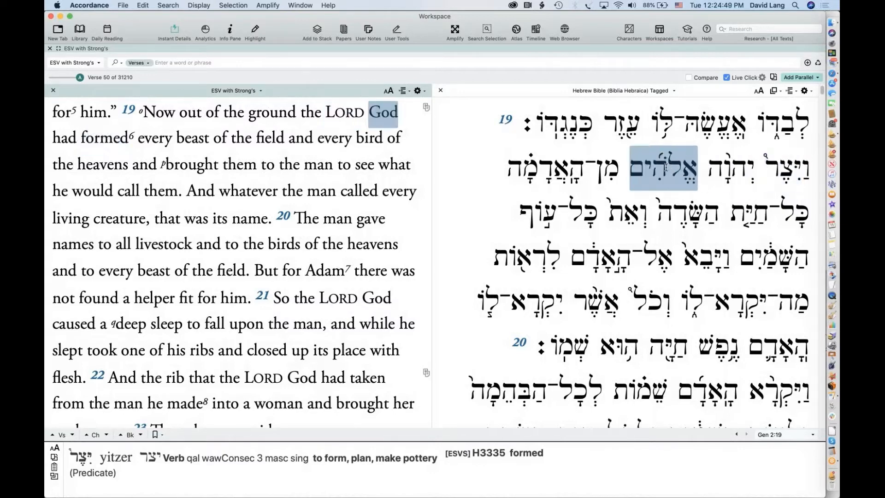
pyautogui.click(589, 168)
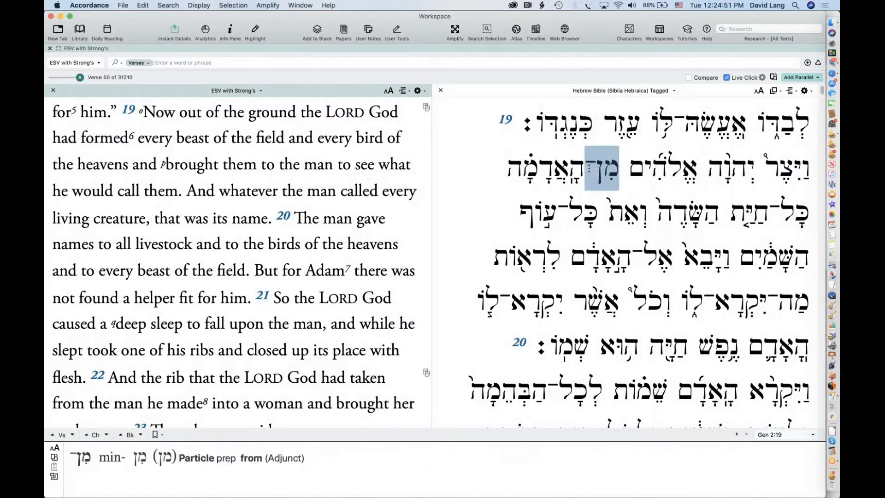
pyautogui.click(525, 166)
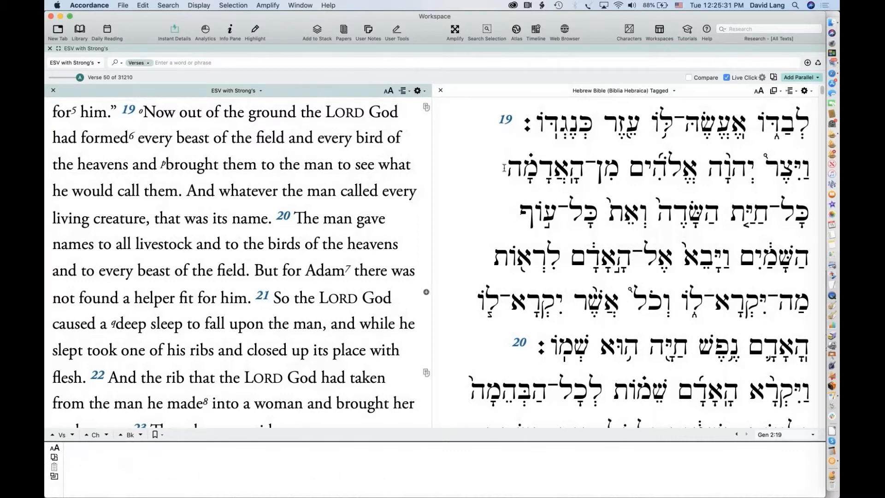
# Close the tagged Hebrew parallel, then read Strong's details for 'formed' and other words in Genesis 2:19–23
pyautogui.click(439, 91)
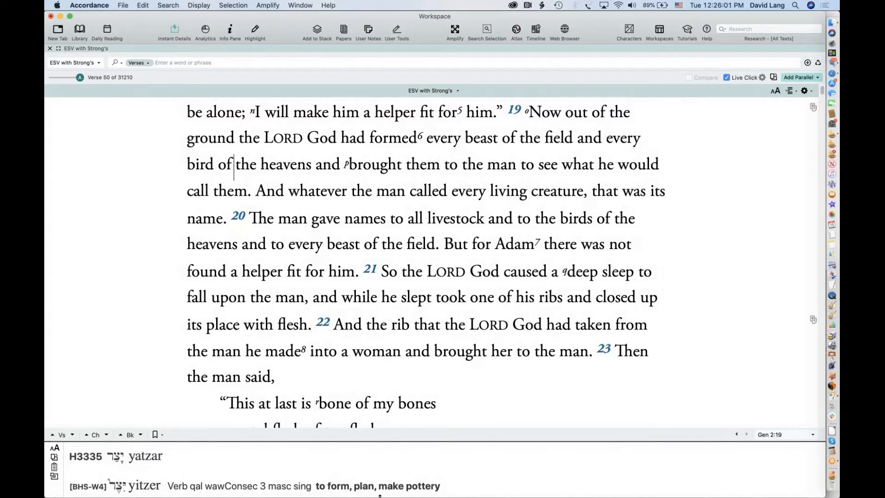
pyautogui.doubleClick(398, 148)
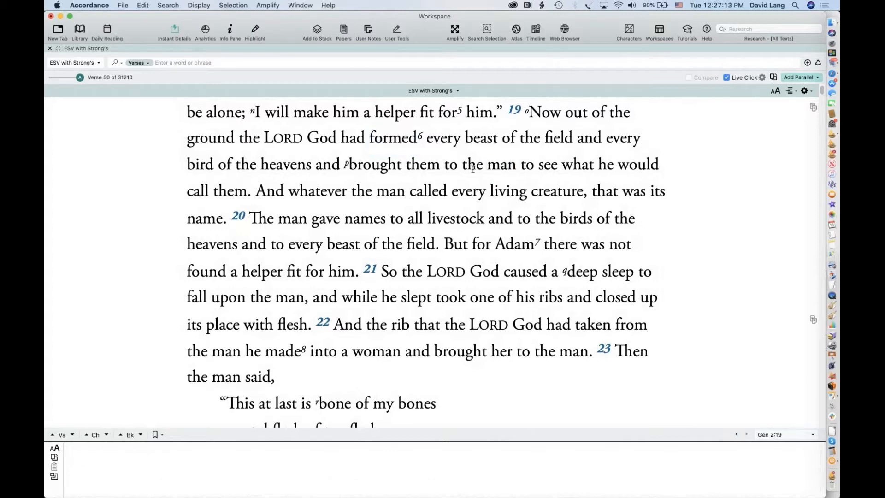
pyautogui.moveTo(506, 168)
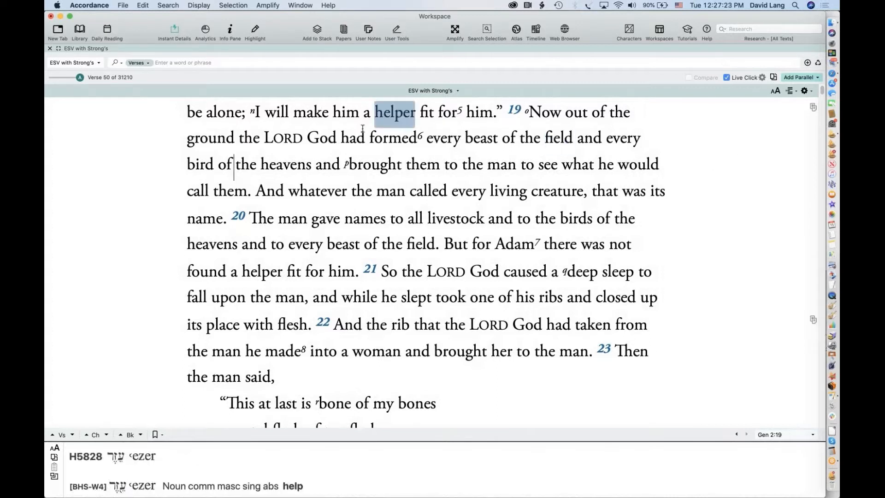
pyautogui.moveTo(367, 154)
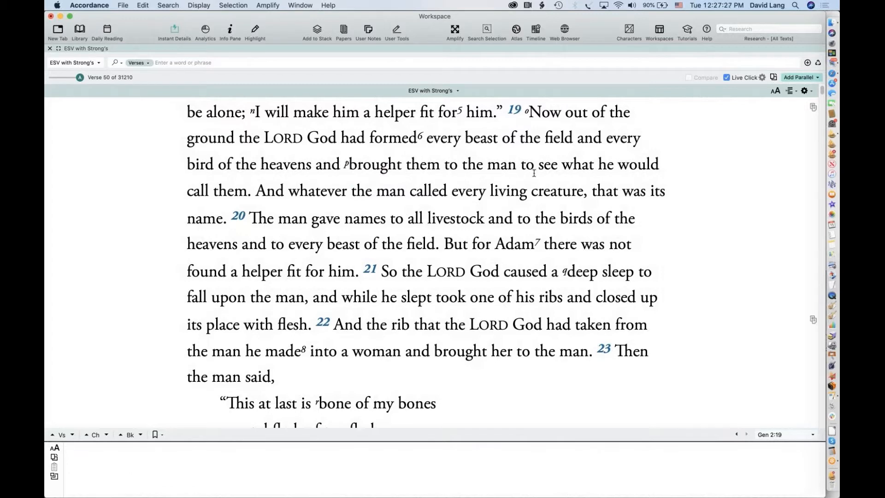
# Re-add Hebrew Bible (Biblia Hebraica) Tagged as a parallel and scroll both texts up to Genesis 2:18
pyautogui.moveTo(583, 214)
pyautogui.click(788, 78)
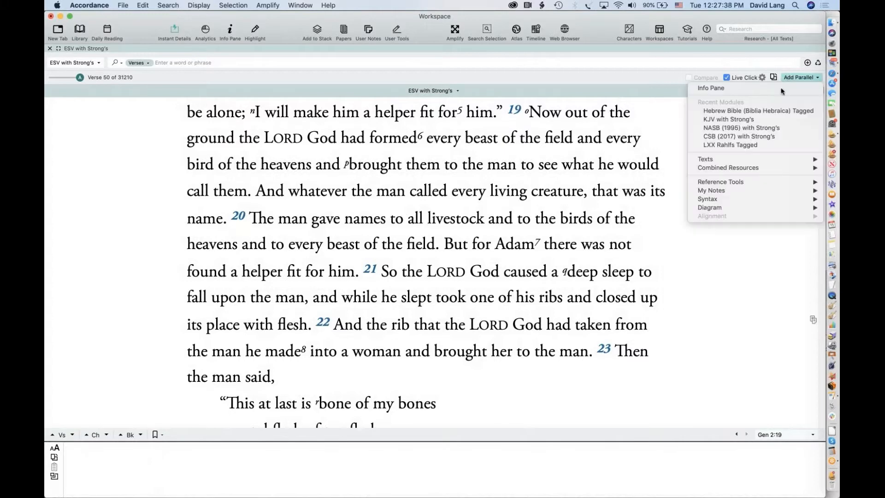
pyautogui.click(768, 111)
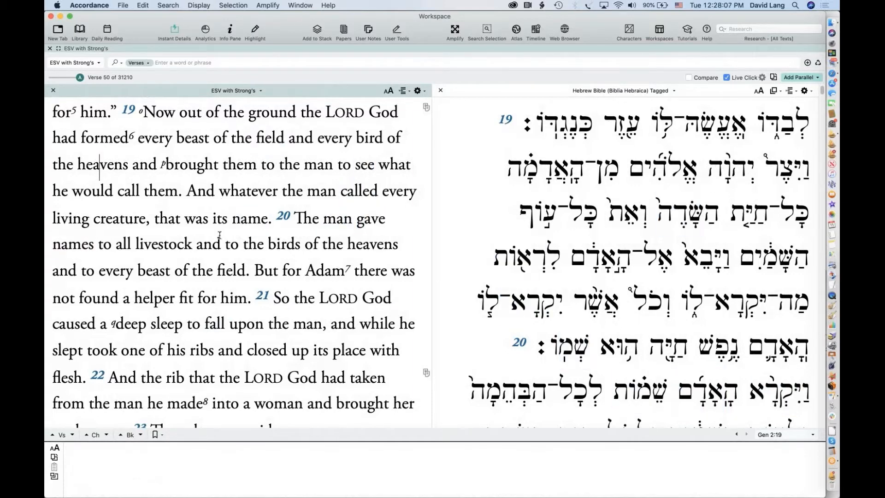
pyautogui.scroll(3, 219, 235)
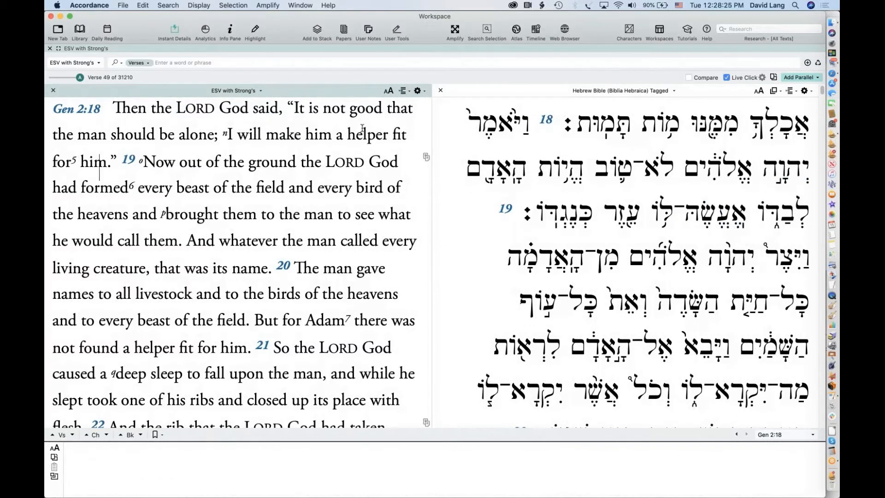
# Open Lexicon Lookup and Word Usage for 'ground' (H0127, adamah) using Live Click
pyautogui.moveTo(364, 137)
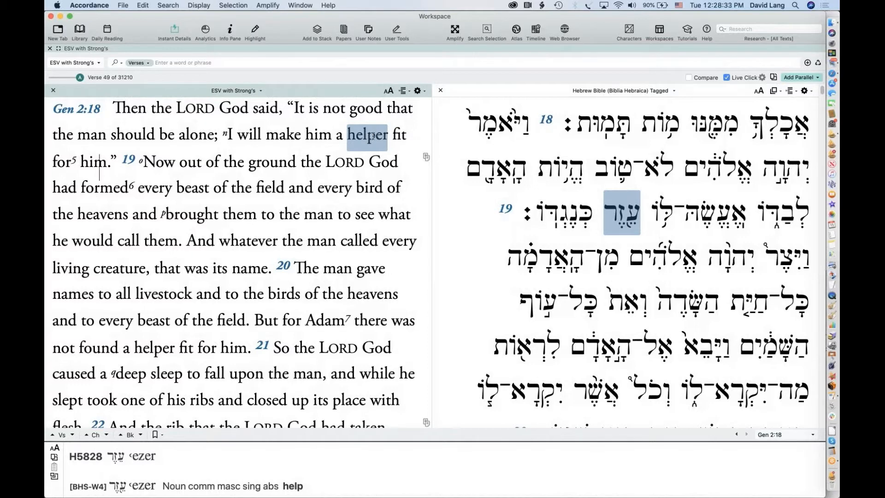
pyautogui.click(169, 63)
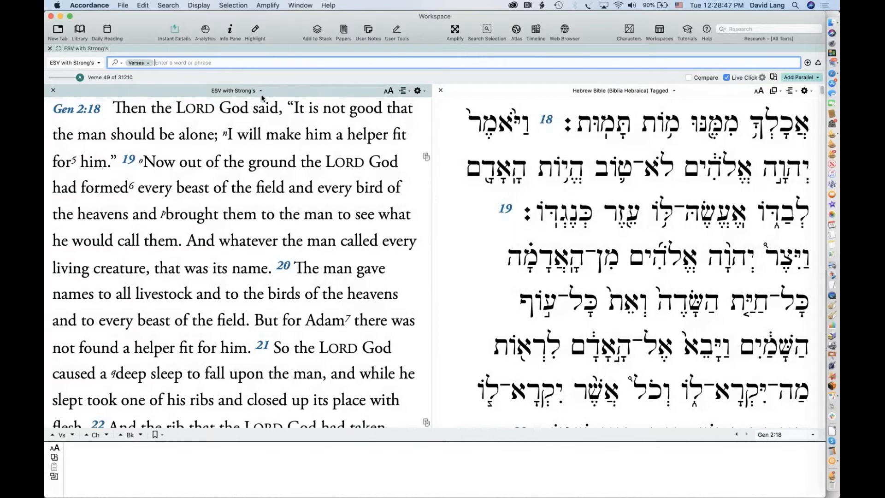
pyautogui.moveTo(277, 170)
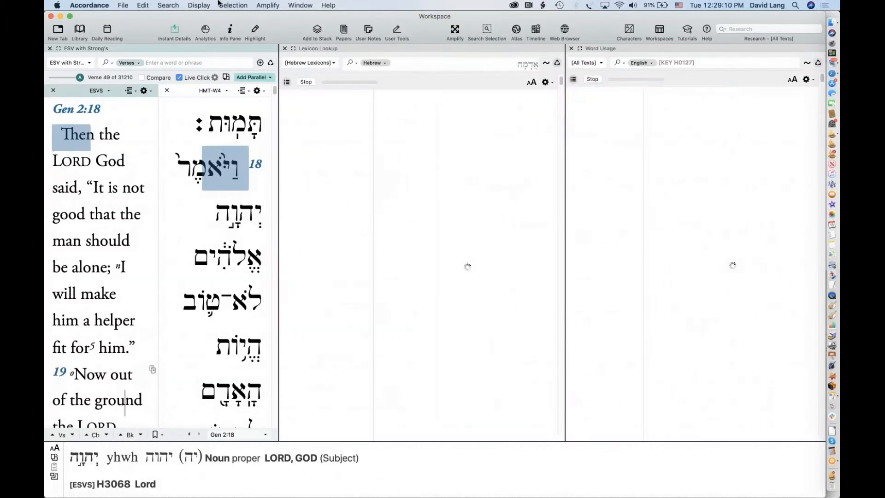
# Turn off Live Click and close the H0127 Lexicon Lookup and Word Usage panes
pyautogui.click(179, 77)
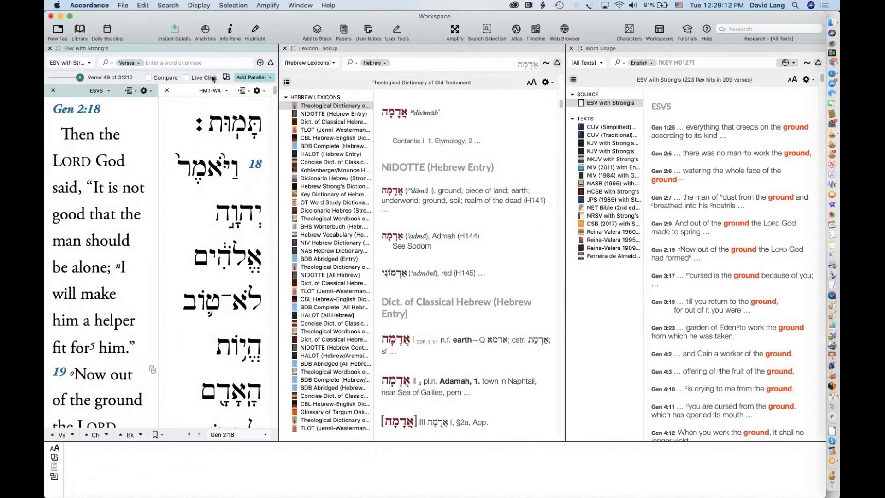
pyautogui.click(284, 49)
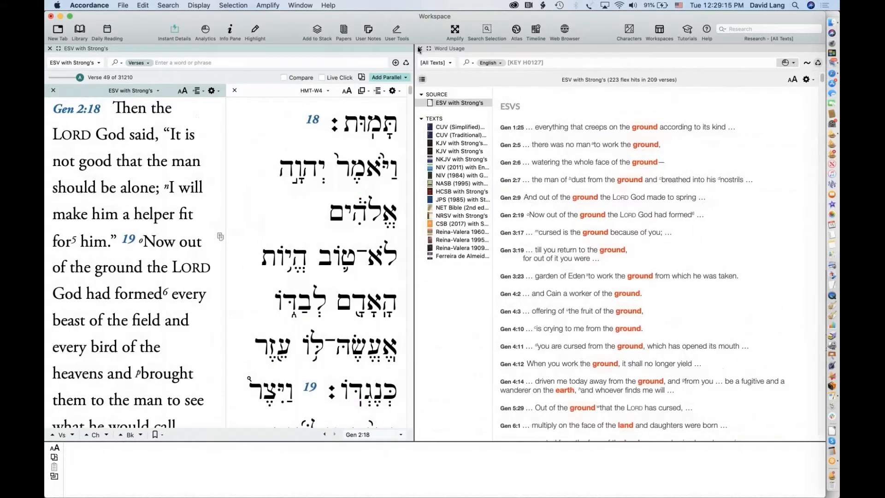
pyautogui.click(419, 48)
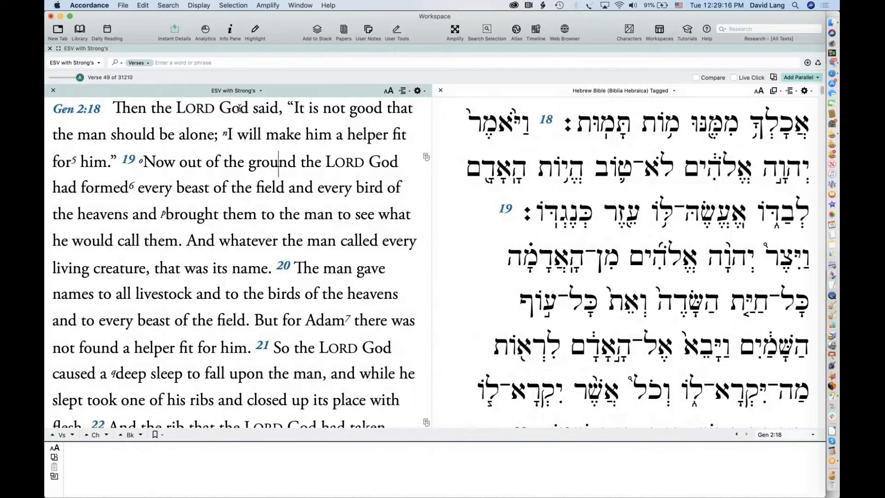
# Bring up the TEXT command dialog via Search > Enter Command, defaulting to the NA28 Greek NT
pyautogui.click(168, 5)
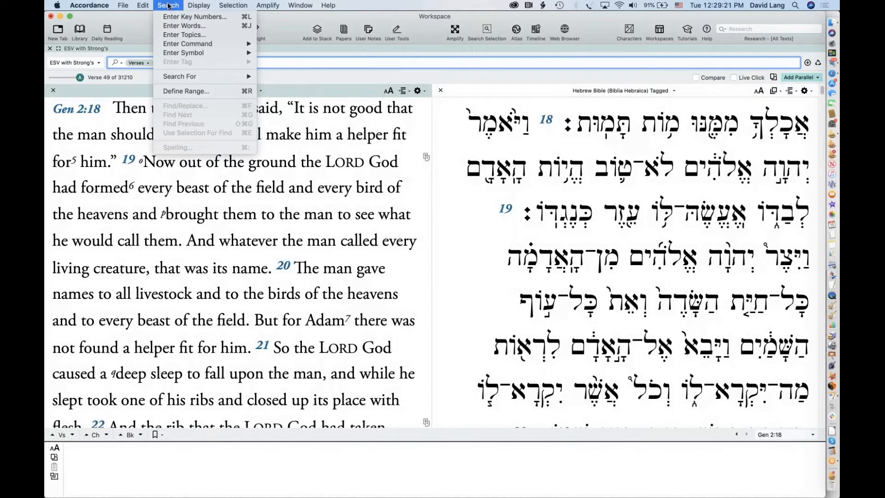
pyautogui.moveTo(211, 45)
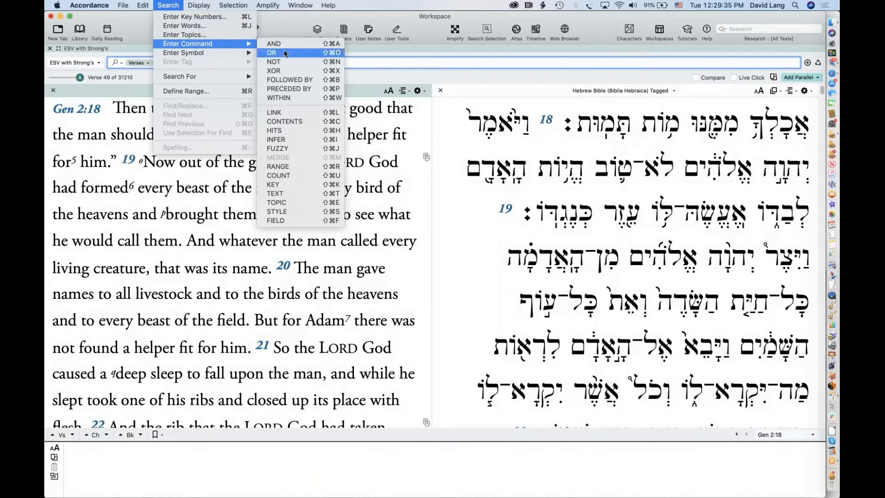
pyautogui.click(296, 195)
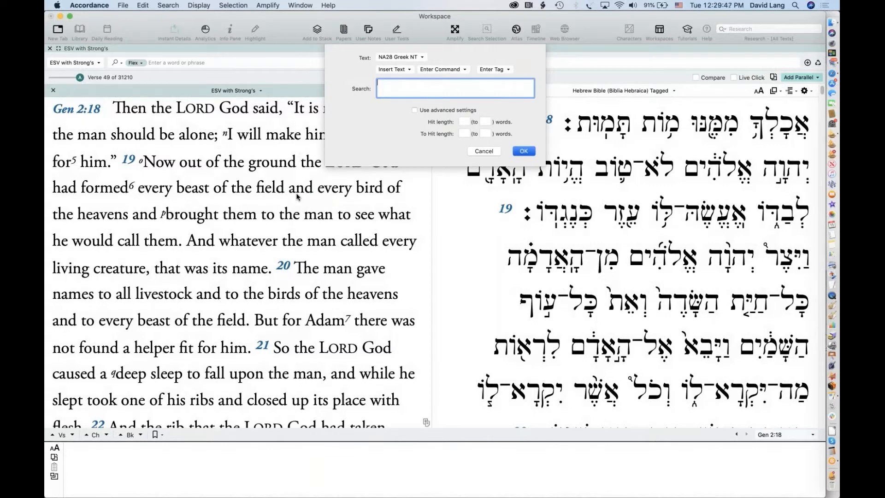
# Search Hebrew Bible (Biblia Hebraica) Tagged for עזר, getting 66 hits such as 'helper' in Genesis 2:18
pyautogui.click(404, 57)
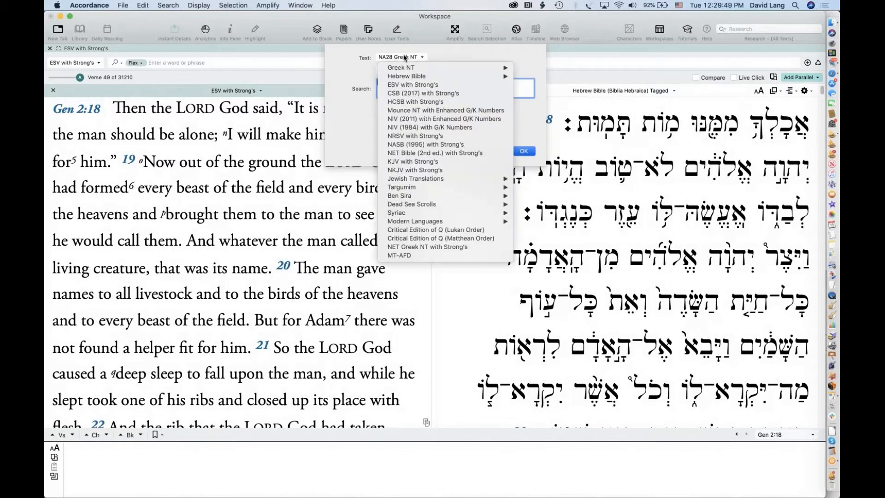
pyautogui.moveTo(414, 77)
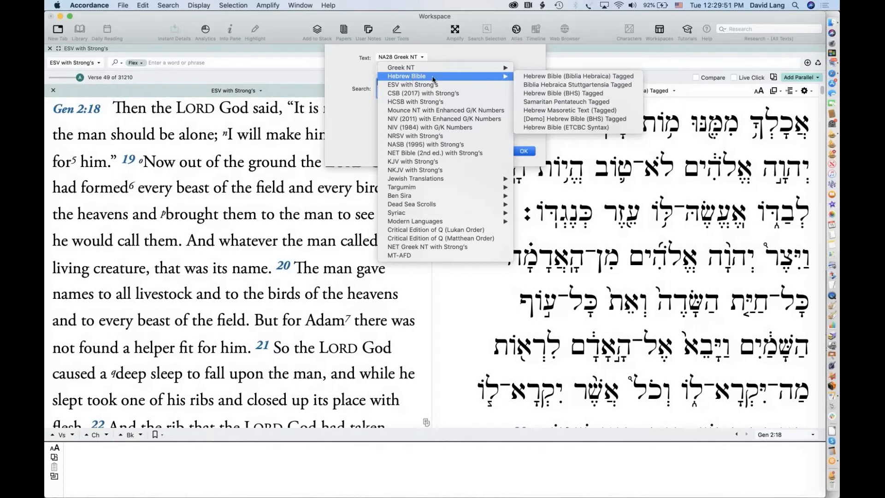
pyautogui.click(537, 77)
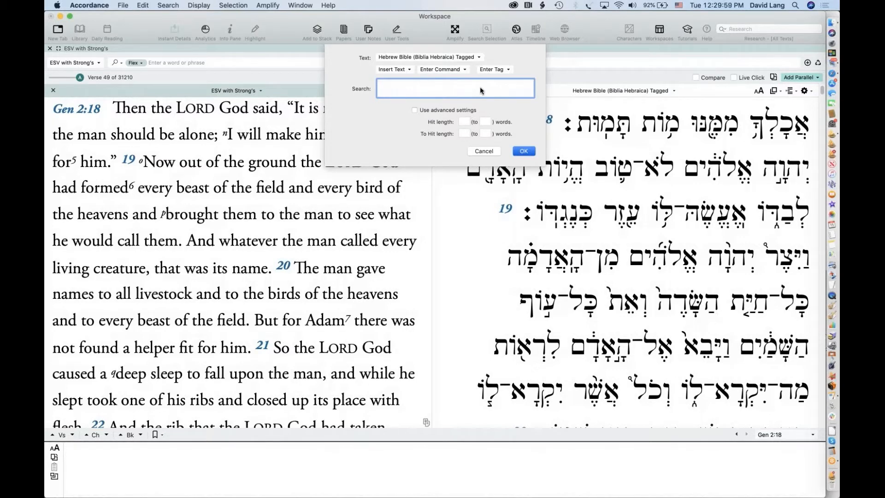
pyautogui.write('עזר')
pyautogui.click(528, 152)
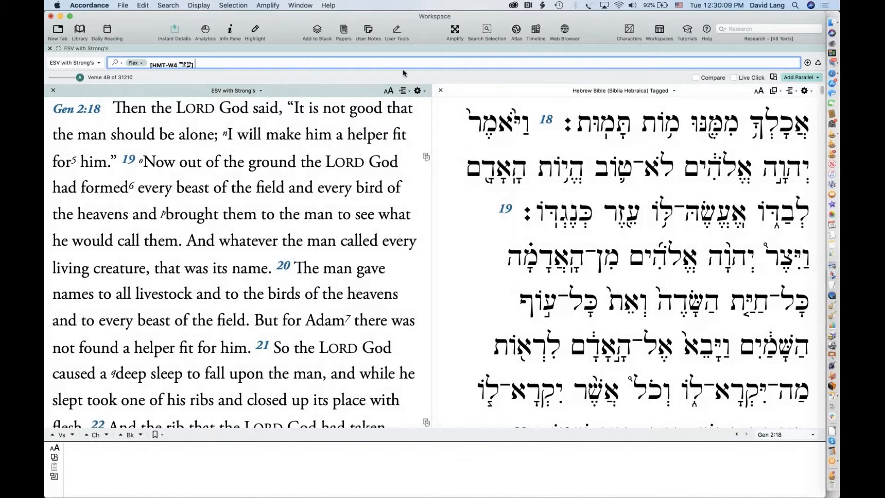
pyautogui.moveTo(405, 84); pyautogui.dragTo(404, 93)
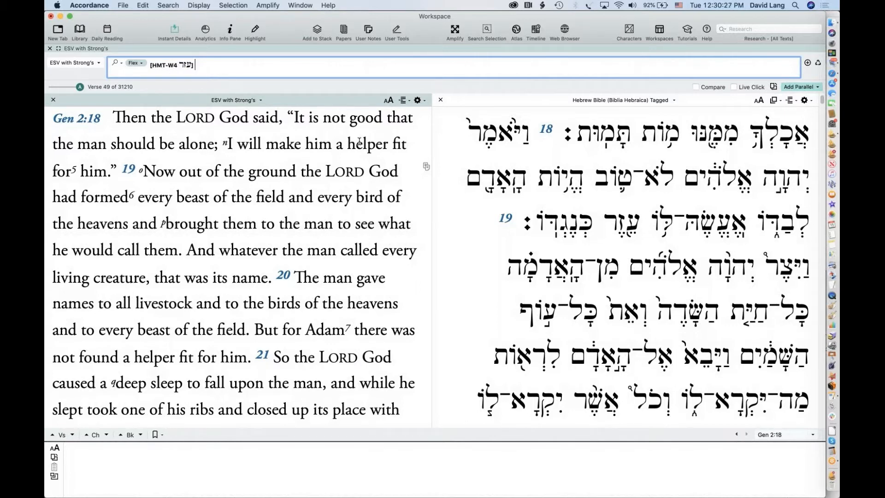
pyautogui.moveTo(361, 143)
pyautogui.press('Return')
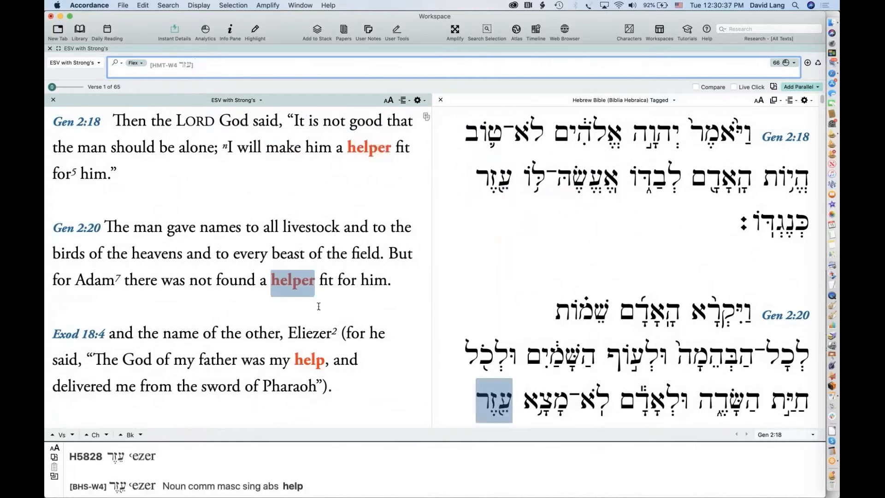
# Scroll through the ezer hits comparing ESV 'helper'/'help' with עֵזֶר, then return to Genesis 2:18
pyautogui.moveTo(118, 368)
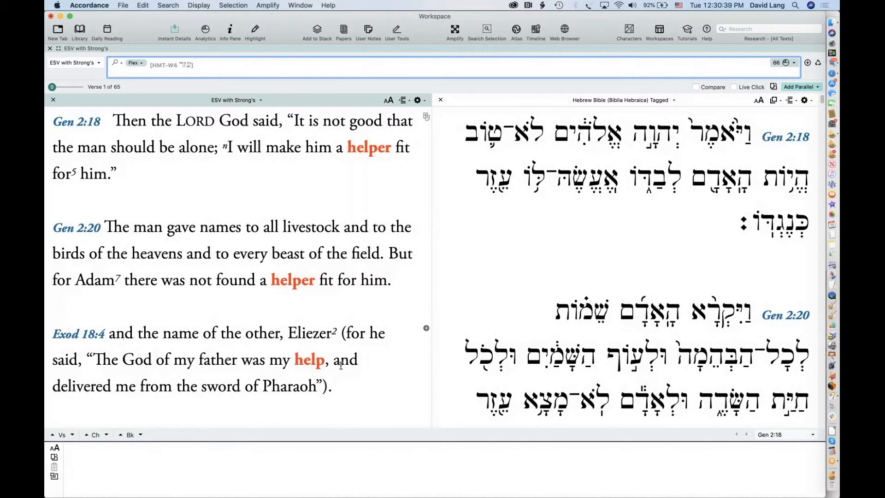
pyautogui.moveTo(313, 362)
pyautogui.scroll(-5, 417, 367)
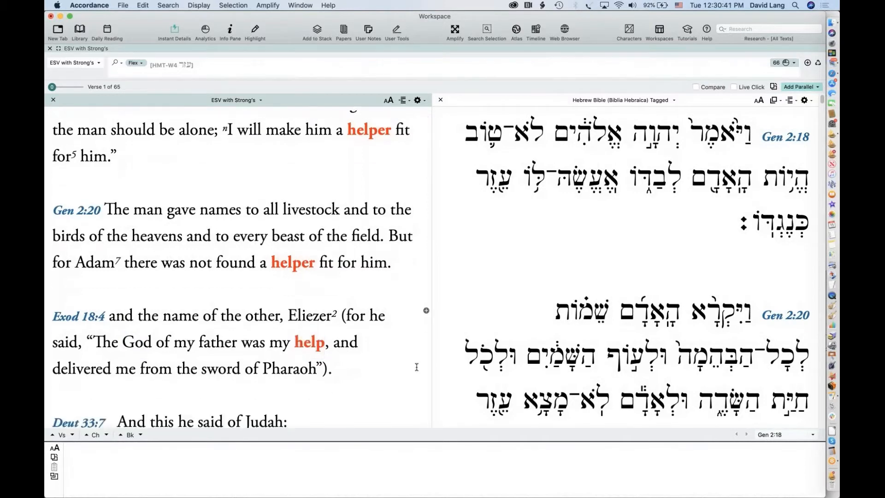
pyautogui.scroll(-2, 416, 367)
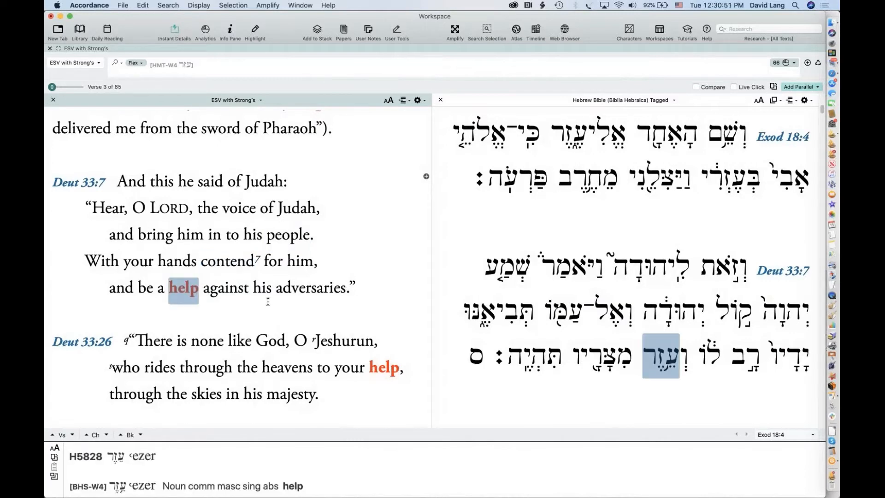
pyautogui.scroll(-3, 351, 384)
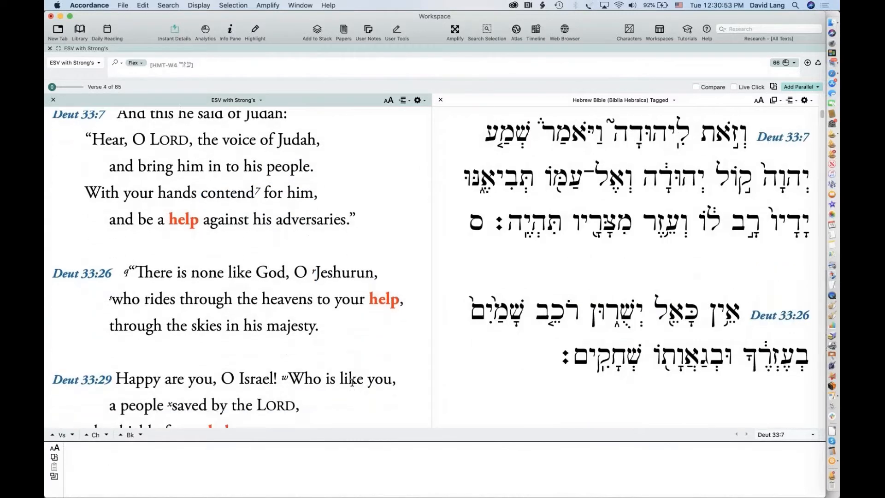
pyautogui.scroll(-1, 352, 382)
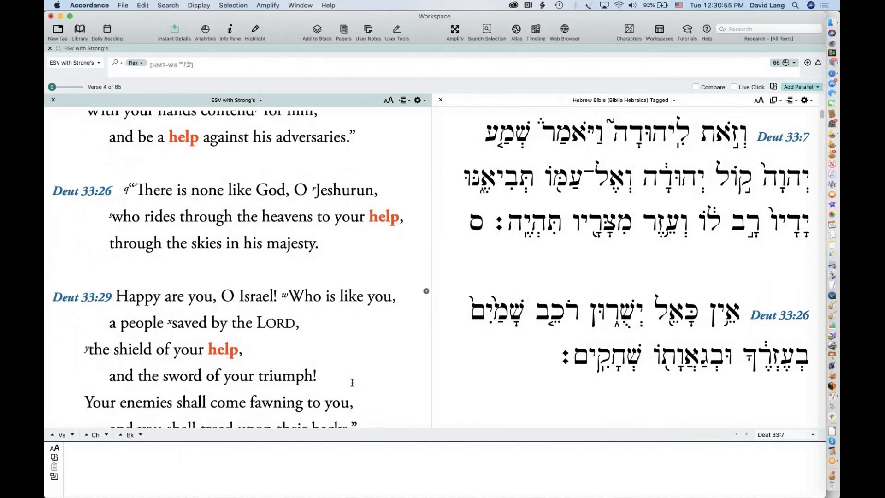
pyautogui.moveTo(380, 214)
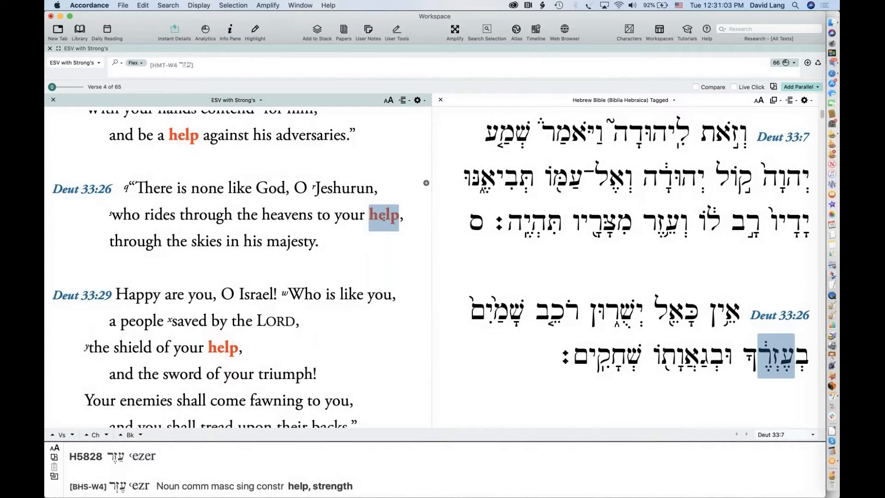
pyautogui.scroll(15, 271, 250)
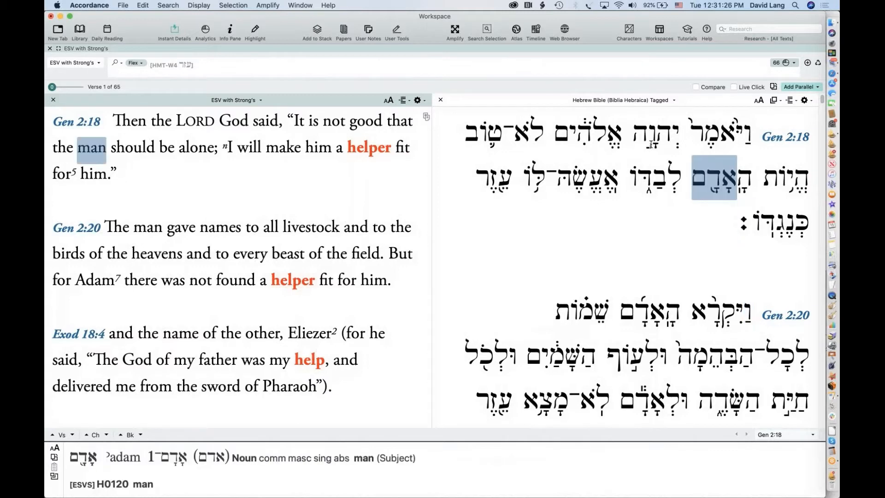
# Replace the ezer query with a new TEXT command set to Hebrew Bible (Biblia Hebraica) Tagged
pyautogui.click(196, 67)
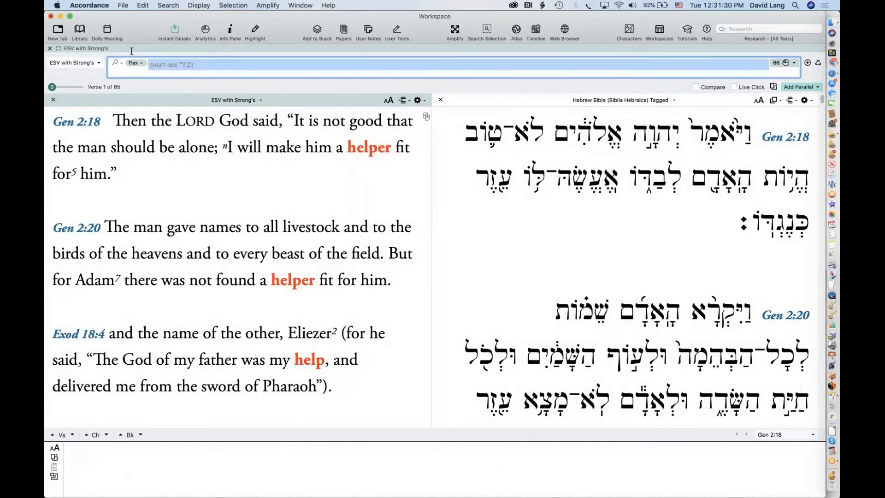
pyautogui.click(167, 5)
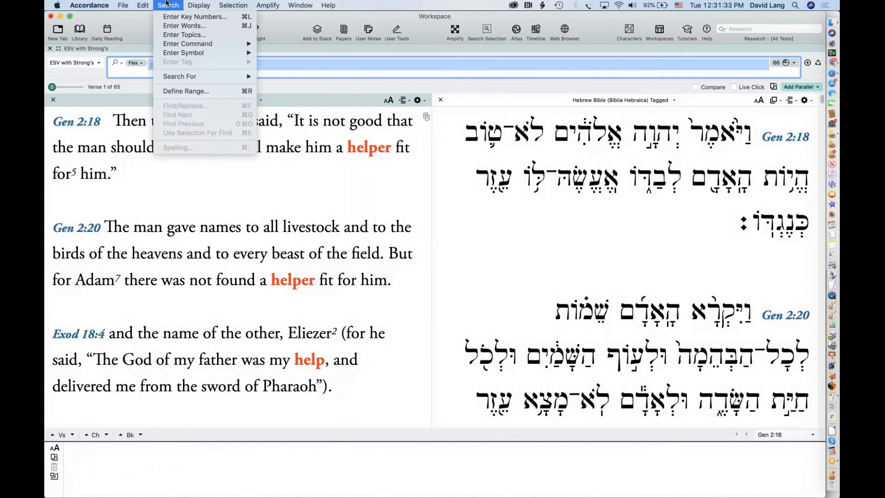
pyautogui.moveTo(202, 44)
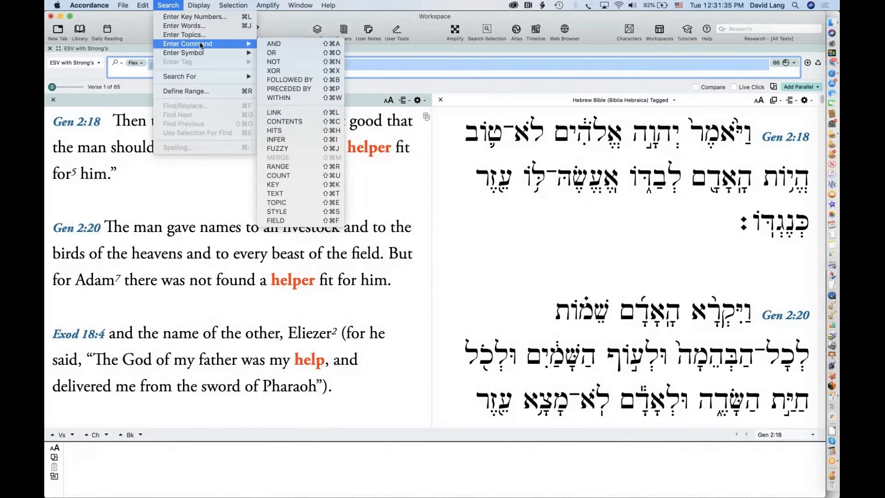
pyautogui.click(300, 194)
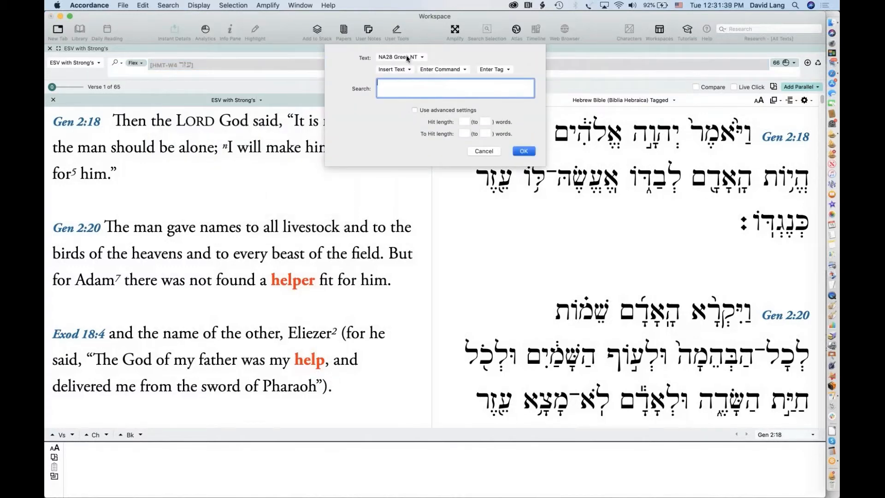
pyautogui.click(410, 58)
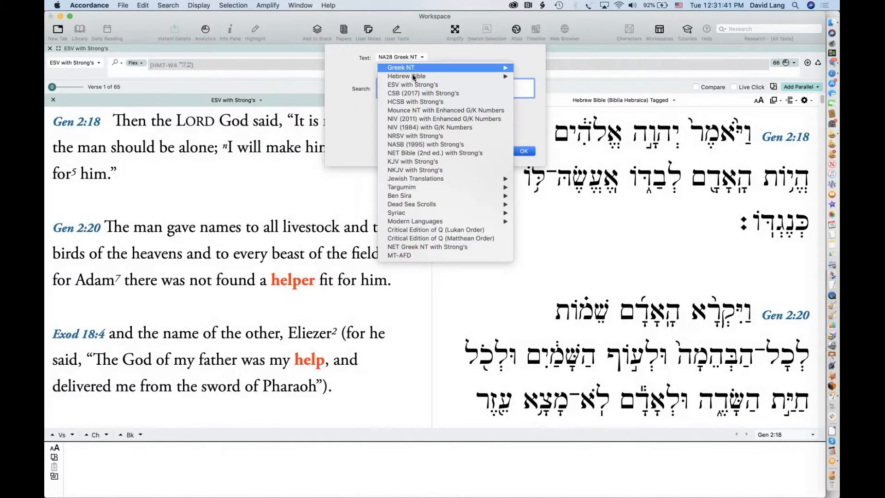
pyautogui.moveTo(414, 76)
pyautogui.click(553, 76)
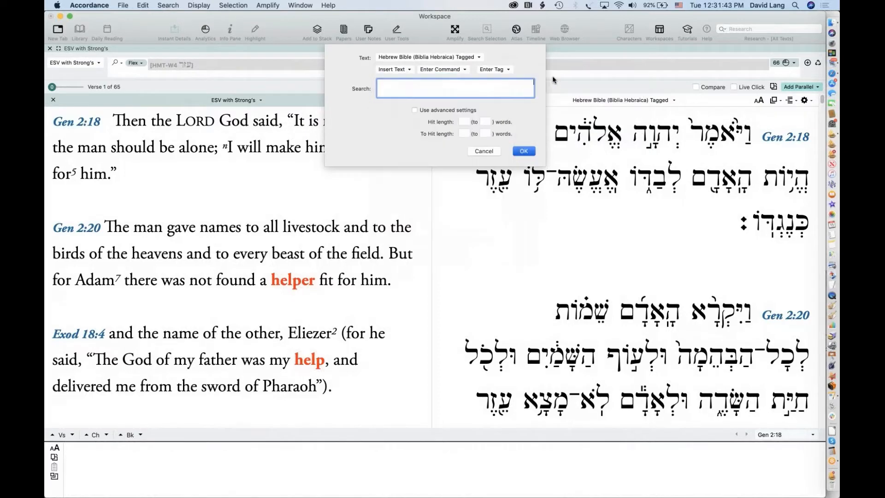
# Add a Verb tag with imperative aspect, producing [HMT-W4 [VERB imperative]] in the search entry
pyautogui.click(501, 70)
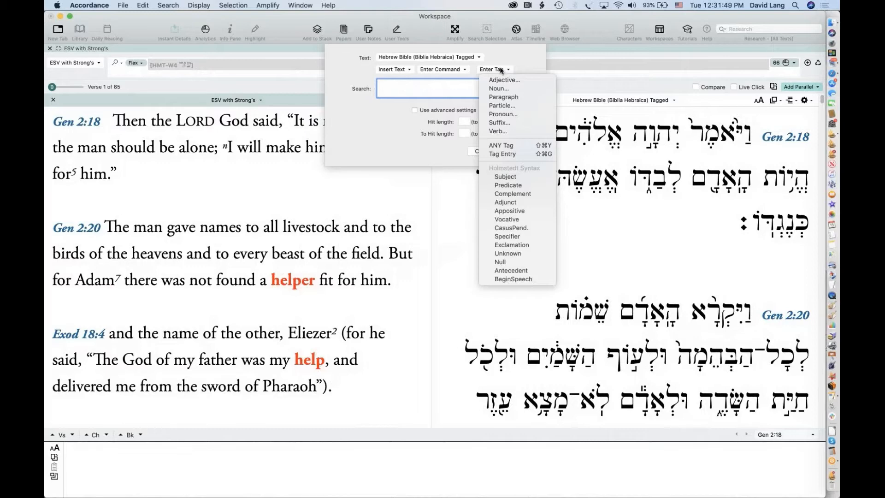
pyautogui.click(500, 133)
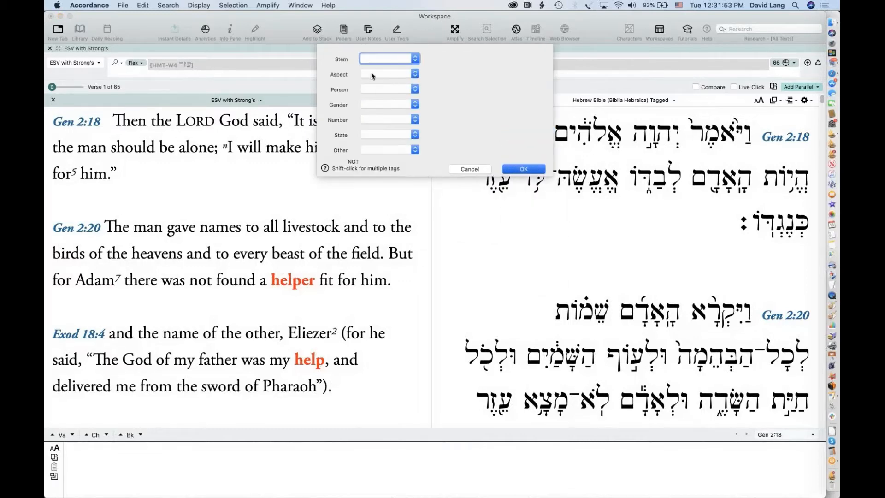
pyautogui.click(372, 75)
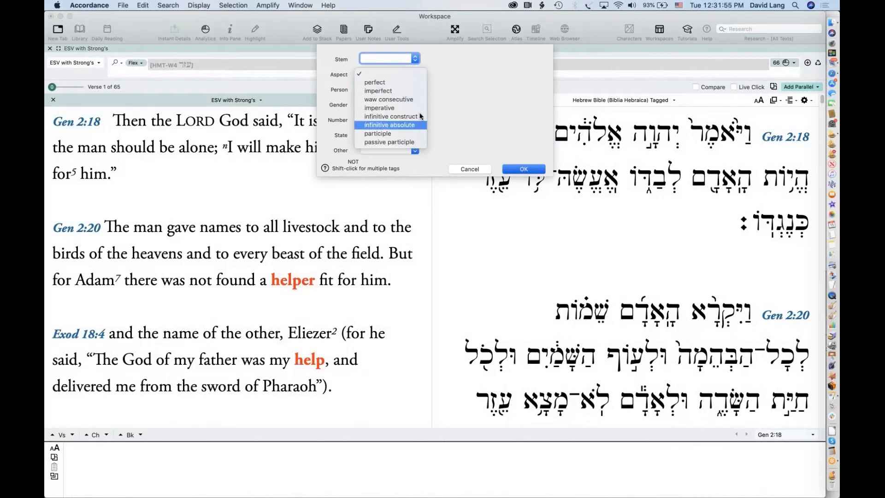
pyautogui.click(389, 108)
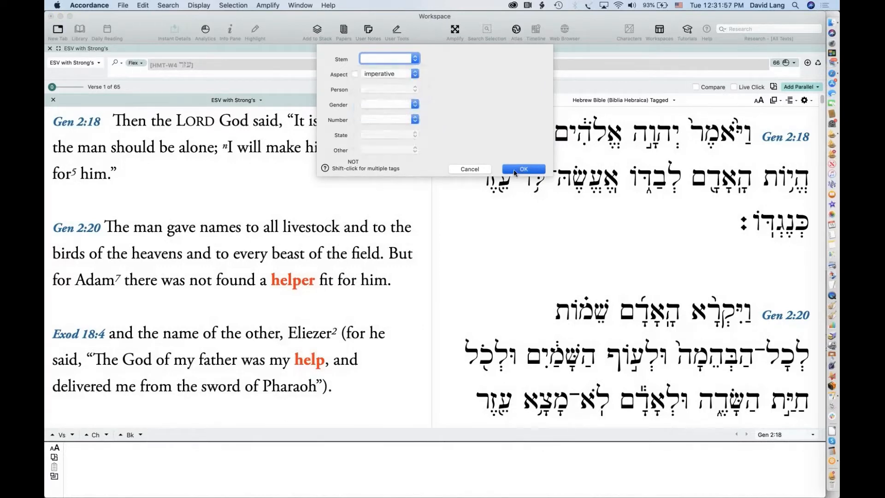
pyautogui.click(515, 169)
pyautogui.click(526, 155)
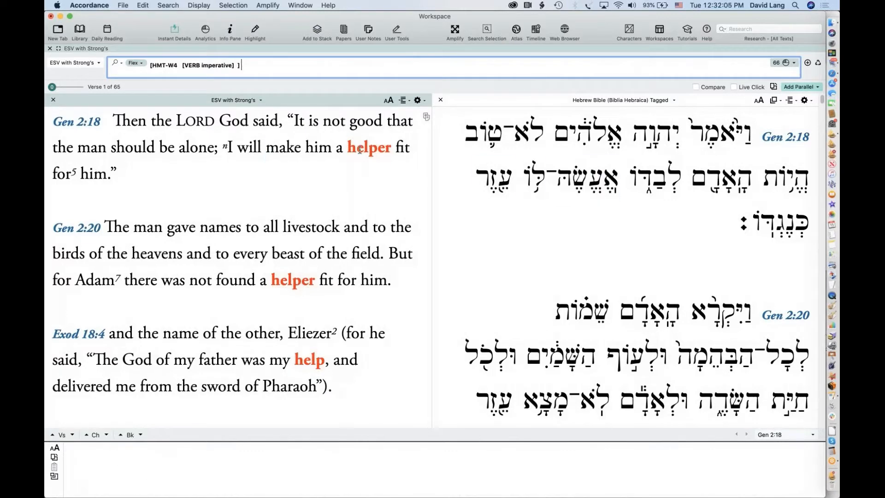
# Run the imperative-verb search (4011 hits in 2577 verses) and read the hits through Gen 4:23
pyautogui.moveTo(365, 148)
pyautogui.press('Return')
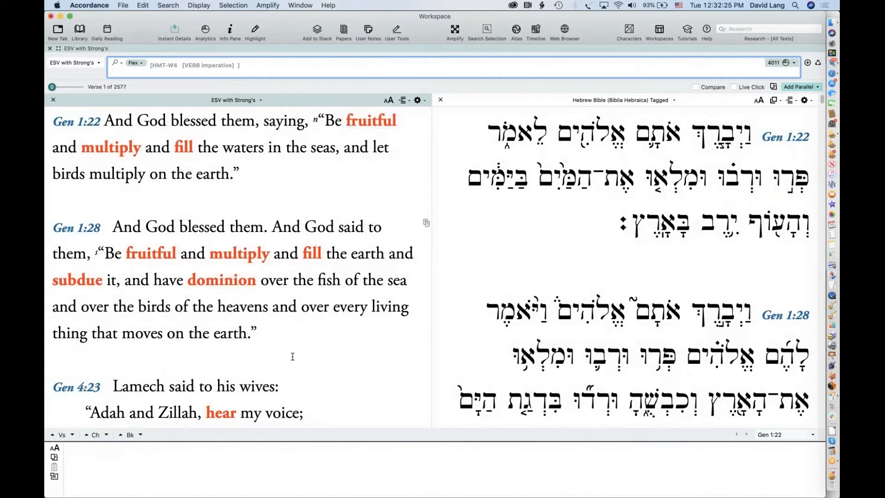
pyautogui.scroll(-5, 126, 220)
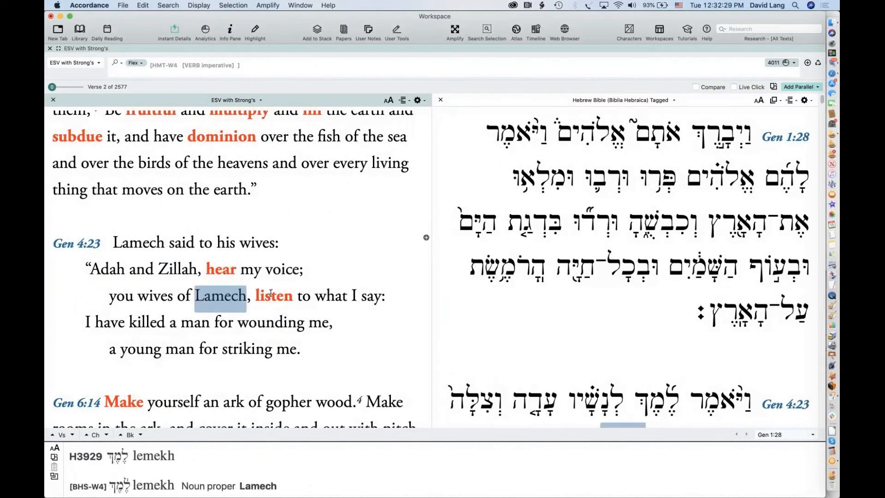
pyautogui.scroll(-4, 251, 376)
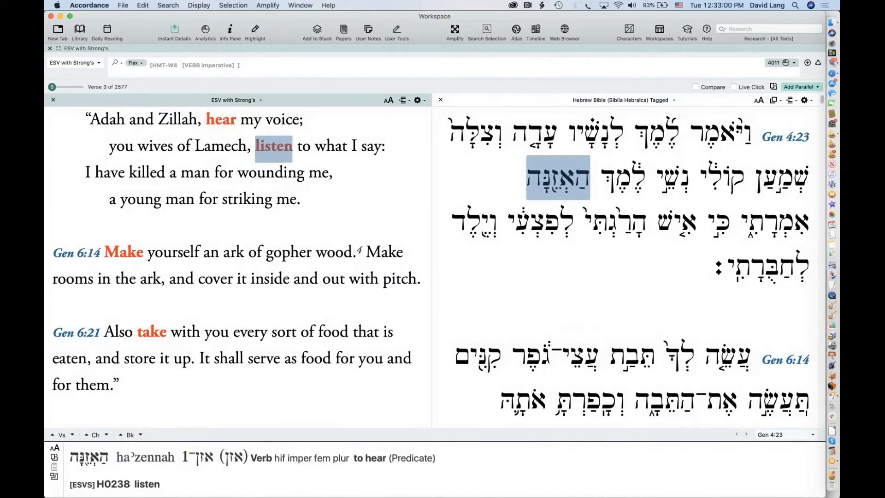
pyautogui.click(75, 62)
# Switch the tab's main text to Hebrew Bible (Biblia Hebraica) Tagged, keeping the search mode unchanged
pyautogui.moveTo(194, 81)
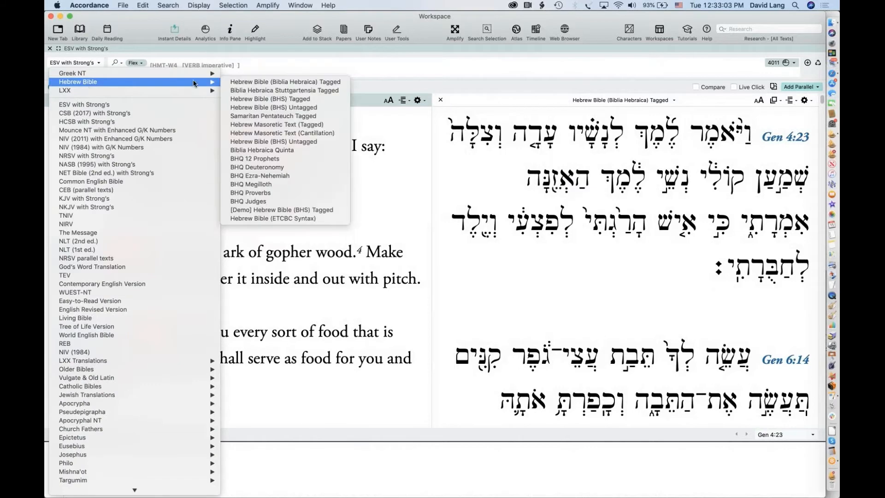
pyautogui.click(276, 85)
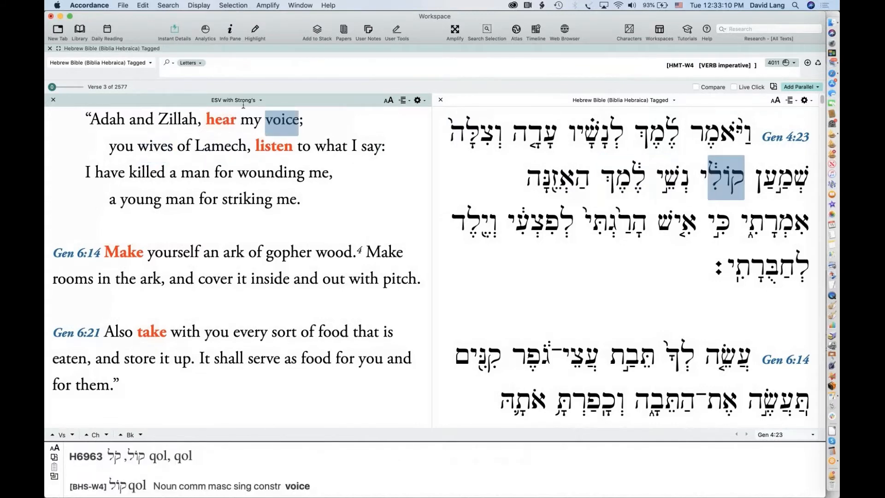
pyautogui.click(189, 63)
pyautogui.click(252, 64)
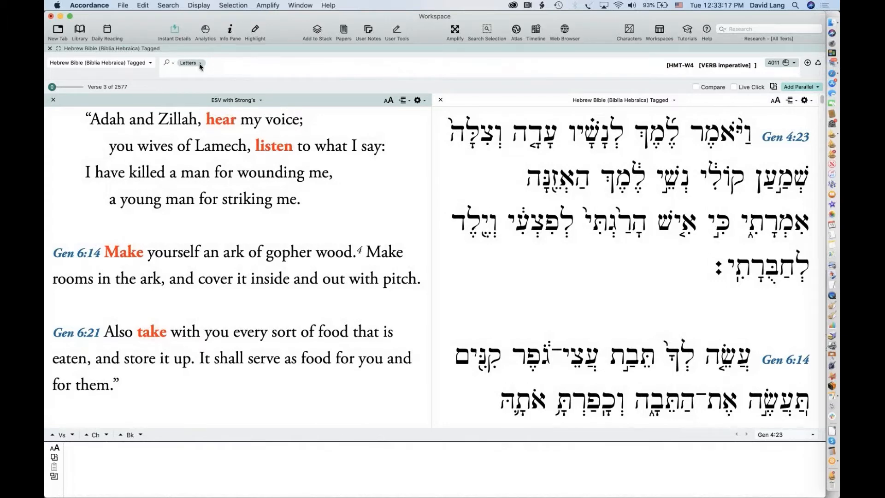
pyautogui.click(654, 66)
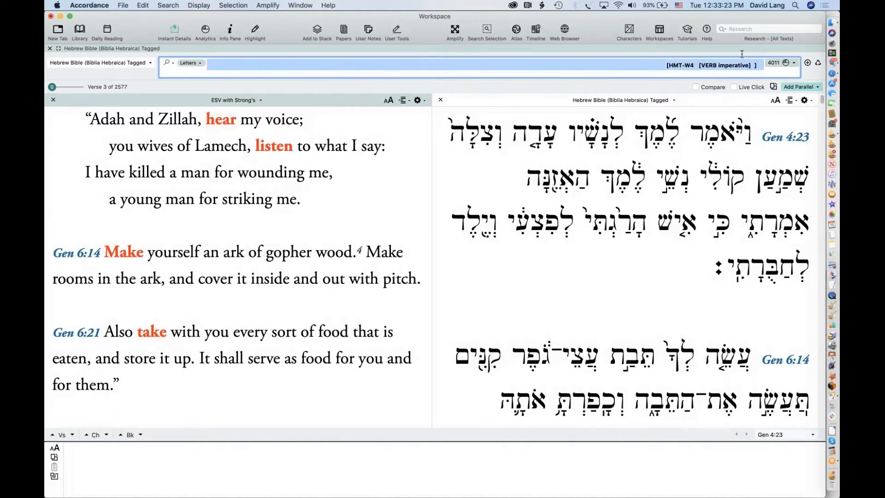
# Delete the imperative-verb query so both panes show the full text from Genesis 1:1
pyautogui.press('BackSpace')
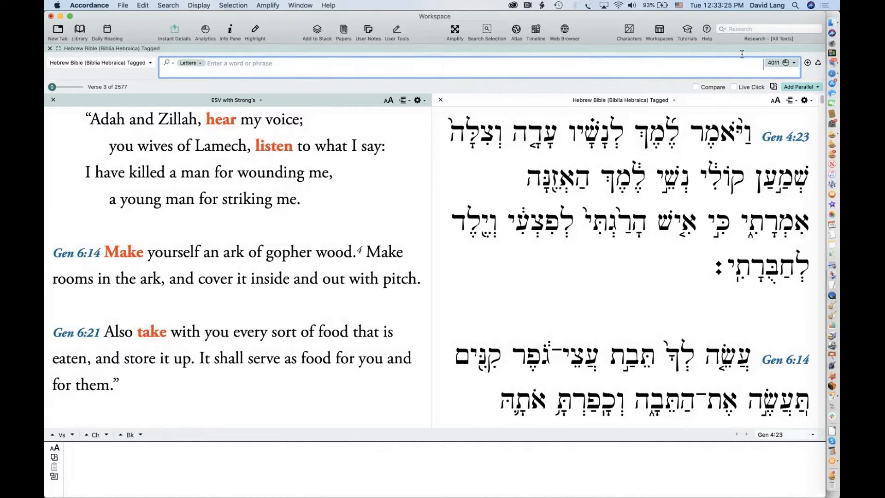
pyautogui.press('Return')
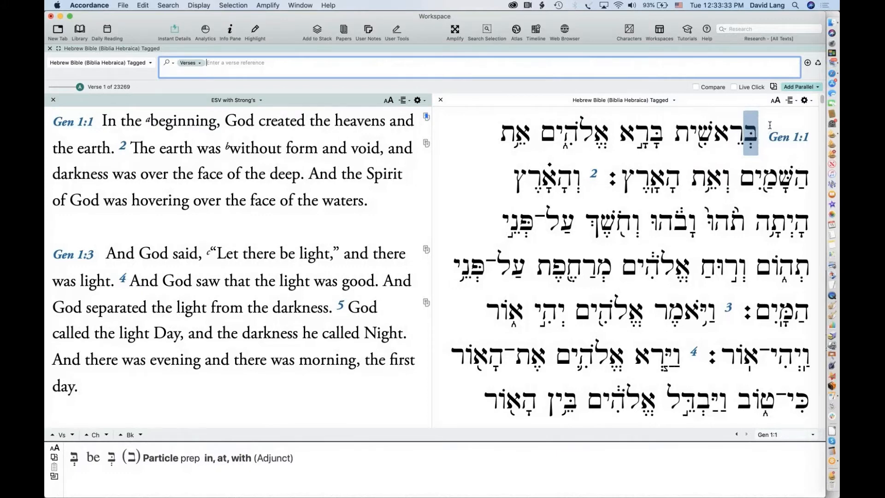
pyautogui.click(756, 136)
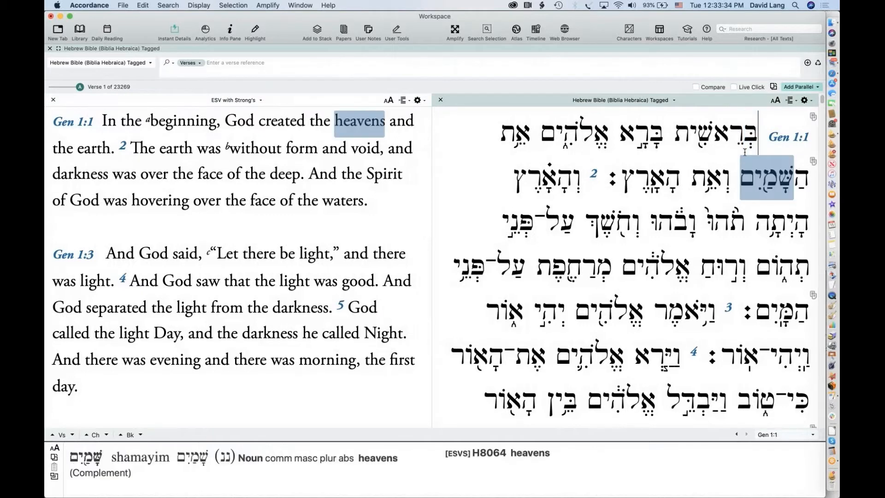
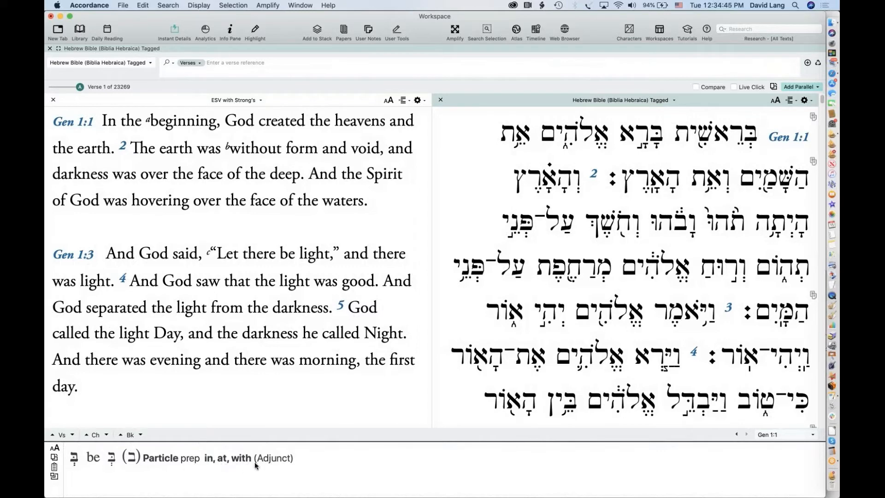
# Place the cursor in the search entry of the Hebrew Bible (Biblia Hebraica) Tagged tab
pyautogui.moveTo(713, 140)
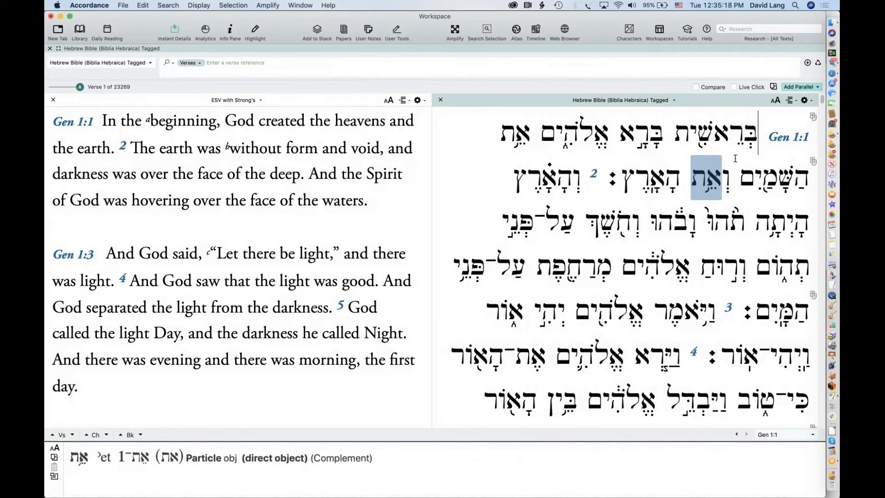
pyautogui.click(225, 64)
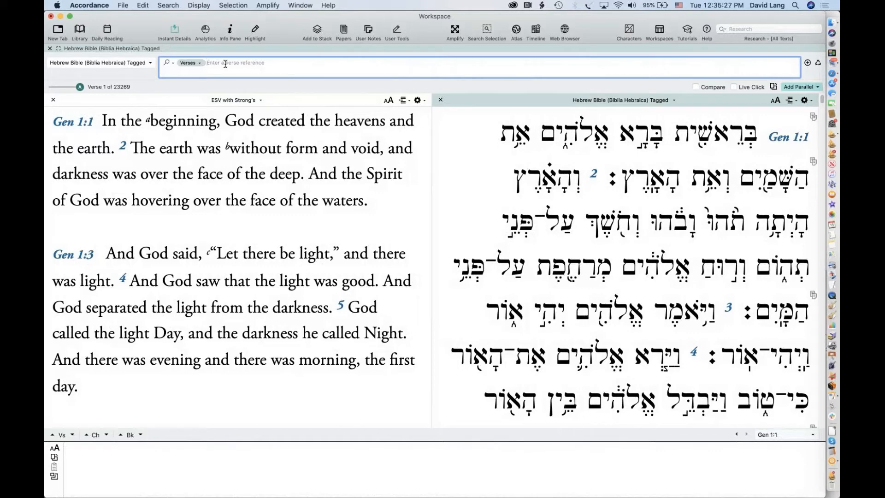
# Run a Words search for ברא (typed as 'bra'), finding 54 hits in 46 verses
pyautogui.moveTo(631, 143)
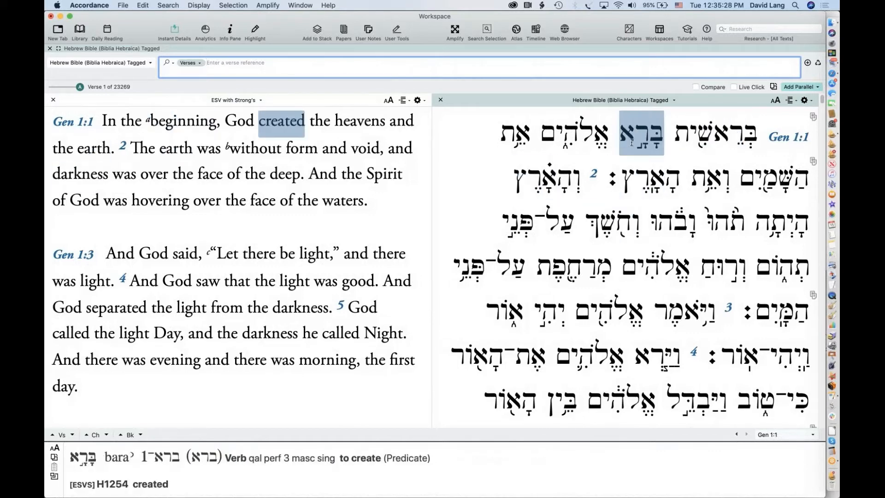
pyautogui.click(188, 64)
pyautogui.click(195, 66)
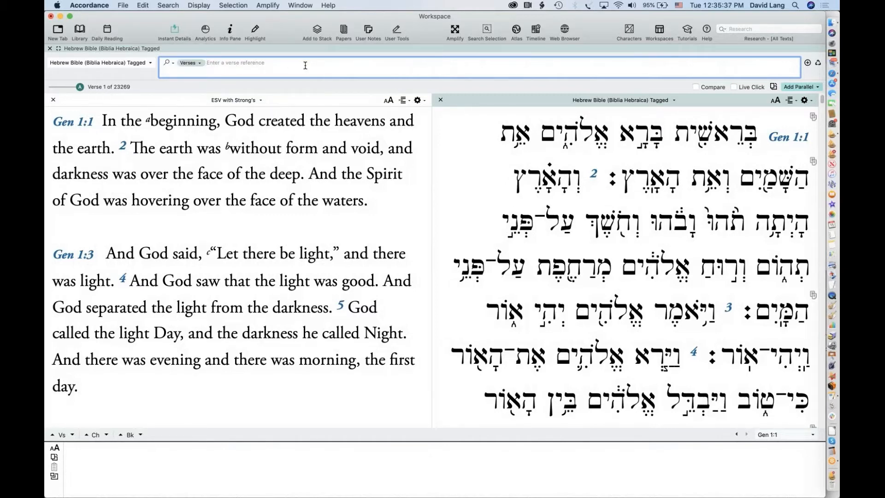
pyautogui.write('bra')
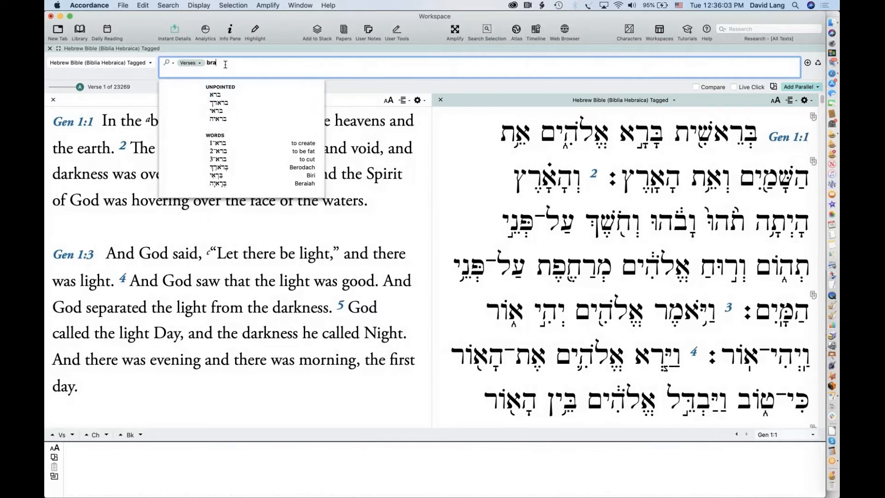
pyautogui.press('Return')
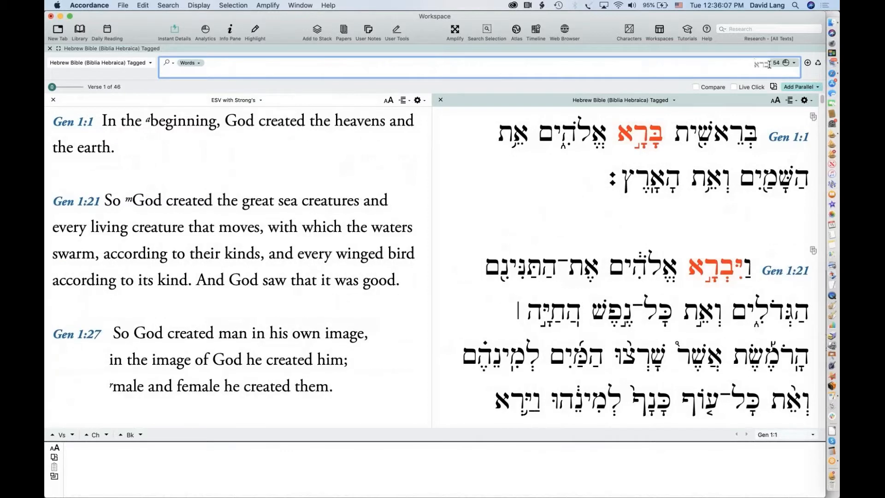
pyautogui.click(197, 64)
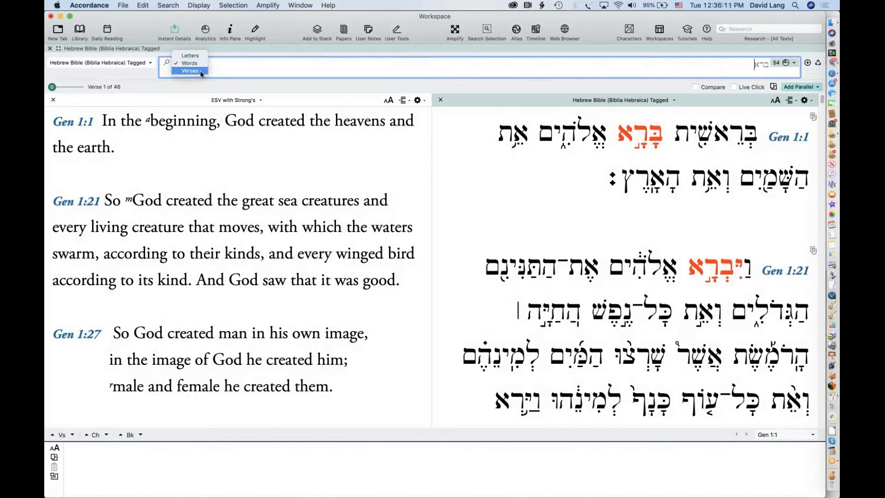
pyautogui.click(240, 67)
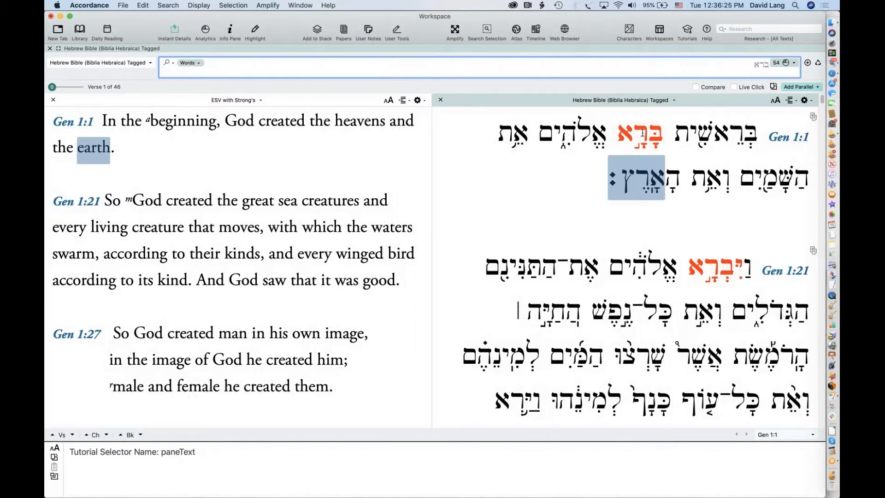
pyautogui.moveTo(637, 137)
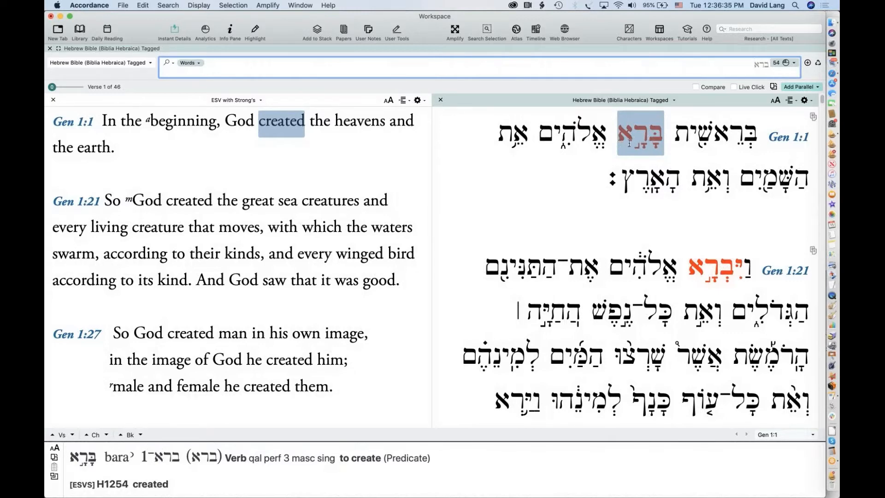
pyautogui.moveTo(693, 286)
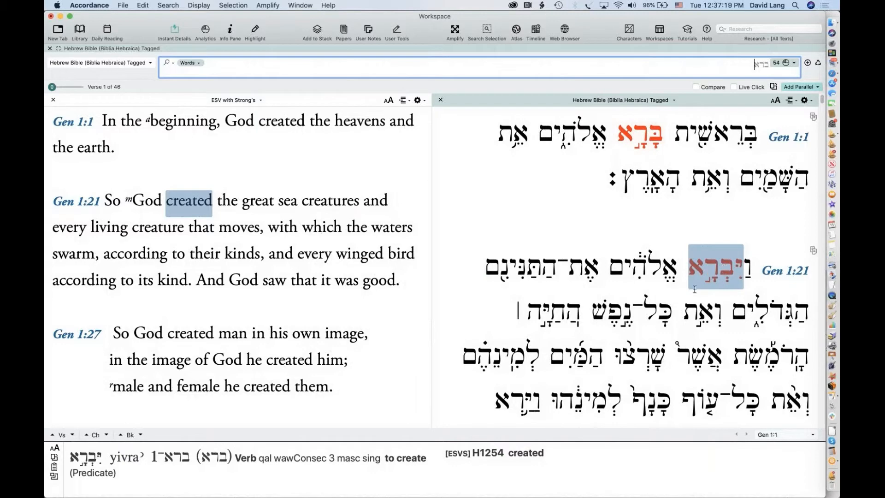
# Scroll to Gen 2:4, copy the form הבראם, and select the current search term
pyautogui.scroll(-10, 719, 348)
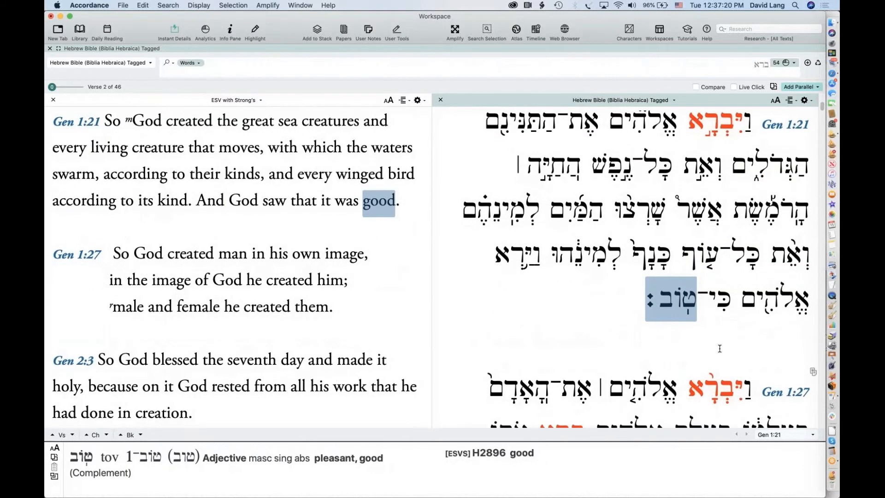
pyautogui.scroll(-8, 719, 349)
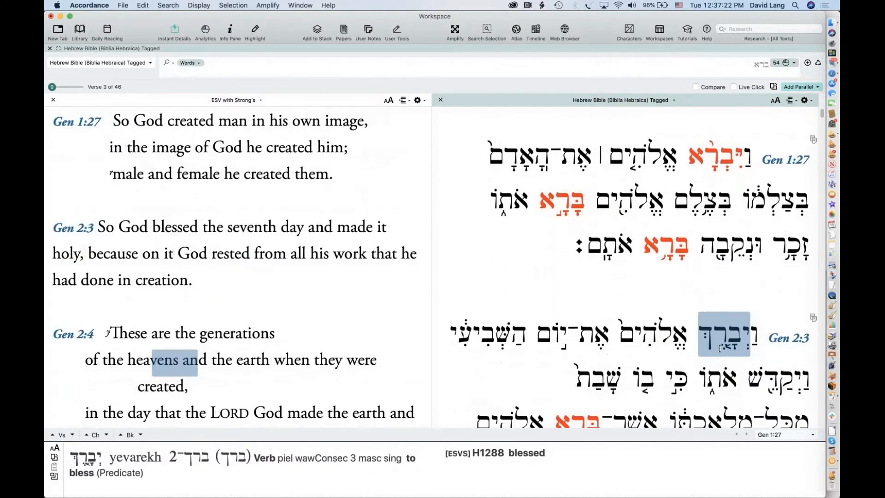
pyautogui.scroll(-8, 719, 349)
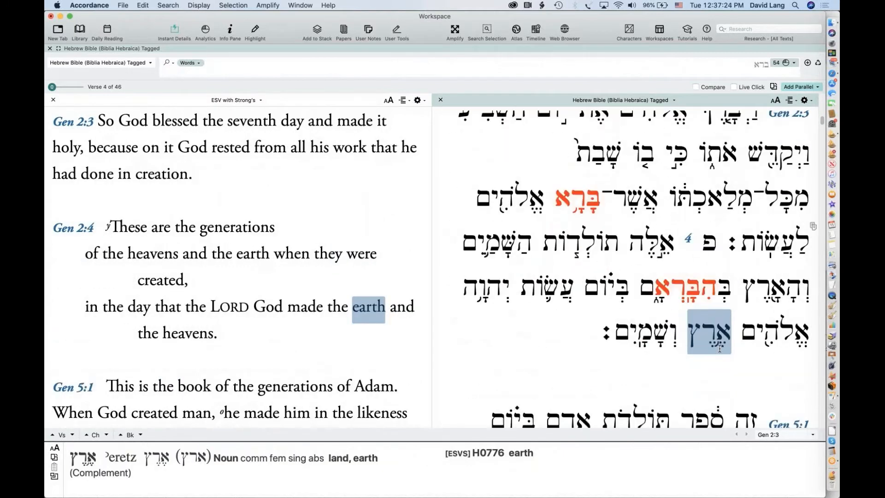
pyautogui.scroll(-3, 719, 349)
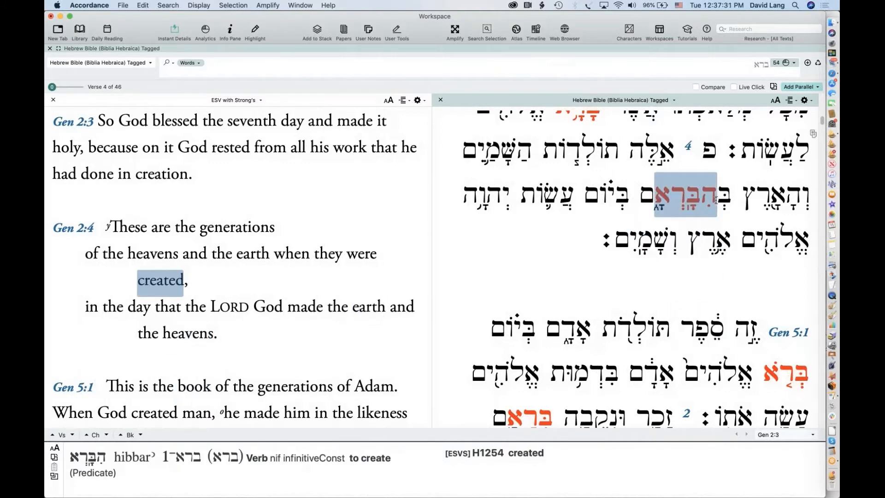
pyautogui.click(653, 200)
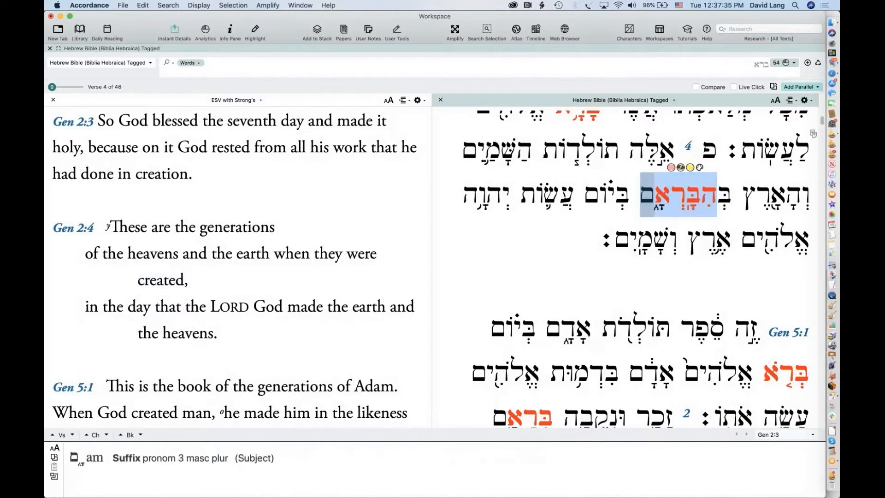
pyautogui.click(743, 67)
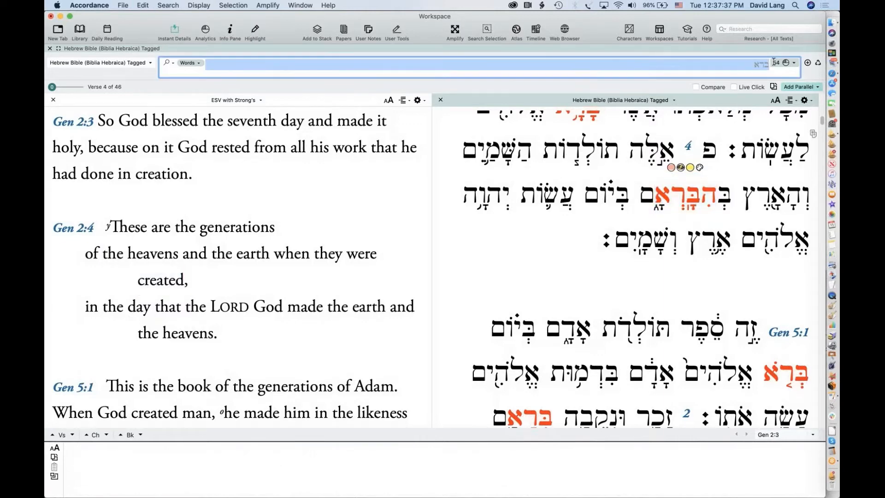
# Search for the pasted form הבּרא and decline the Literal Search offer
pyautogui.write('הִבָּרְאָ')
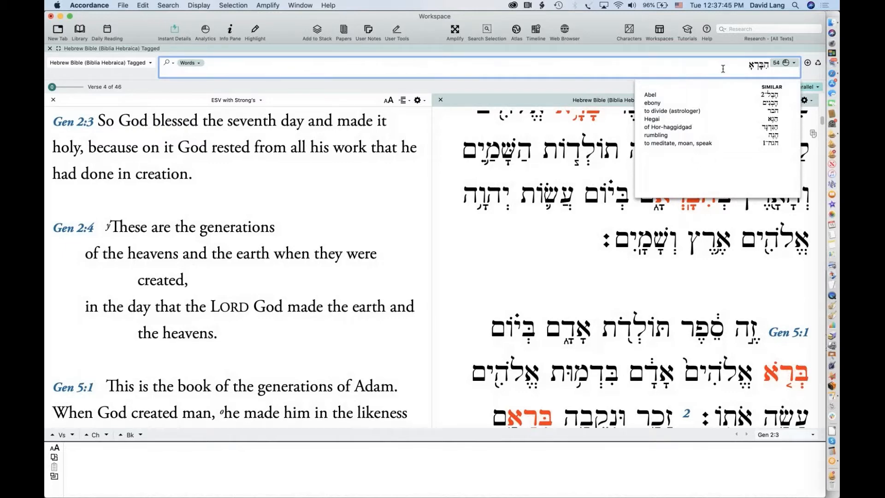
pyautogui.press('Return')
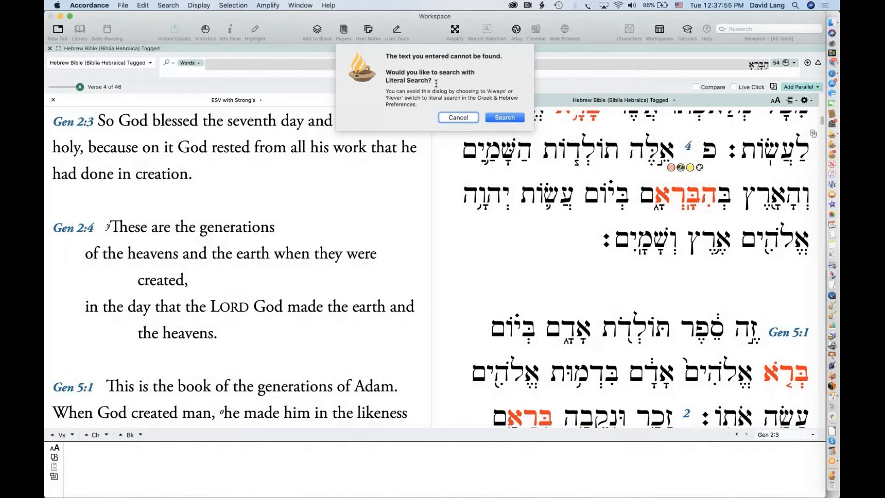
pyautogui.click(445, 119)
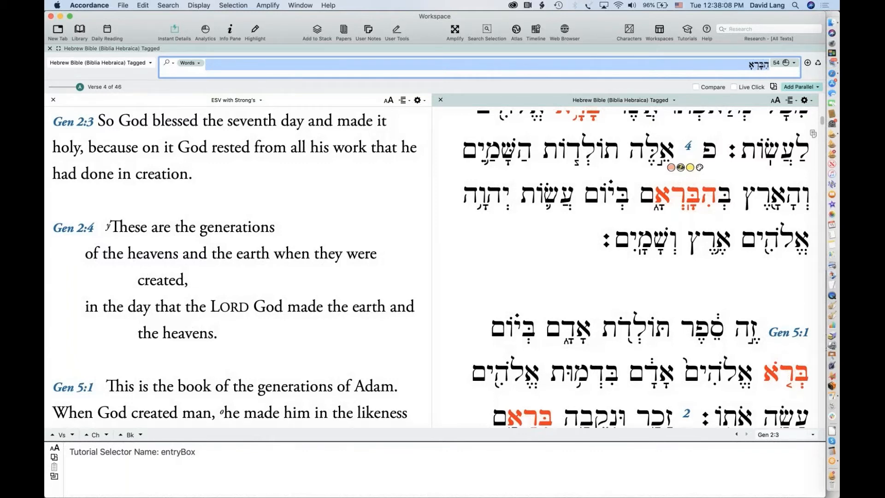
pyautogui.moveTo(704, 196)
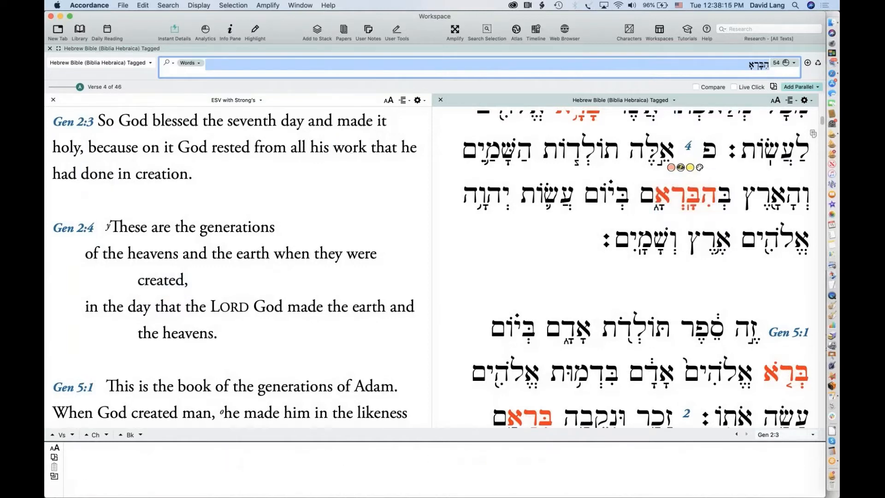
# Prefix the term with a quotation mark to find its single hit, Ezek 28:13, then remove the =
pyautogui.click(768, 65)
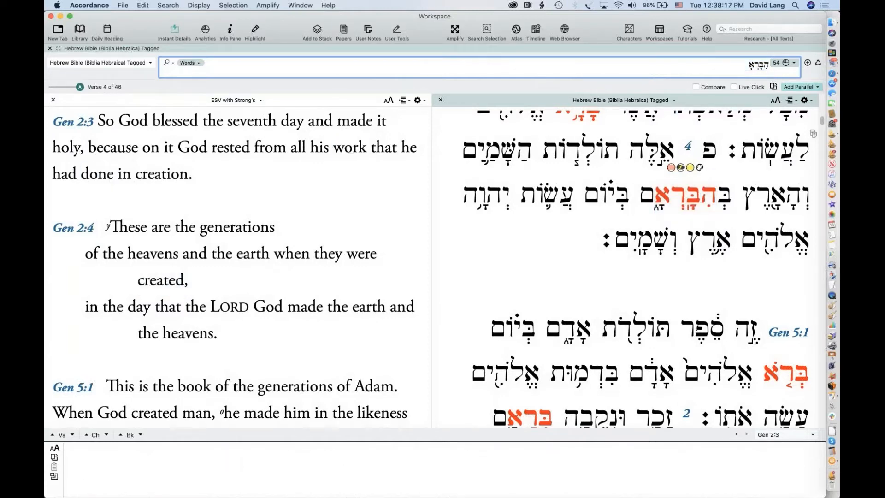
pyautogui.write('"')
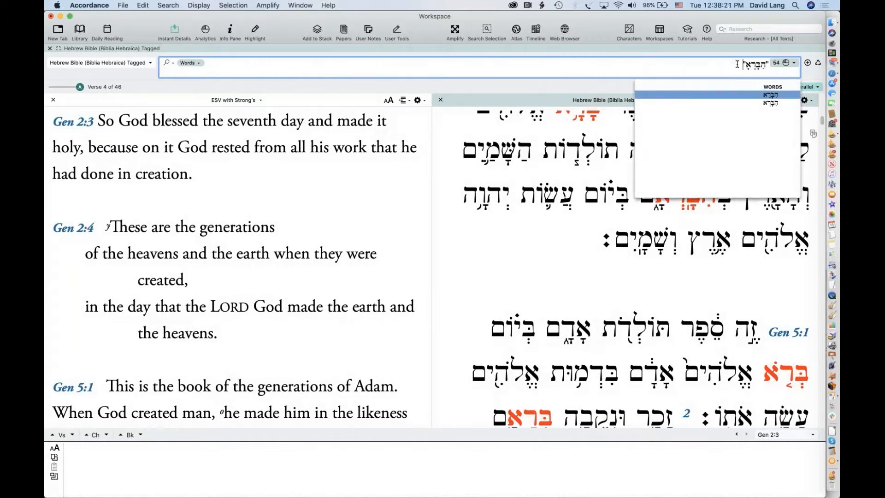
pyautogui.press('Return')
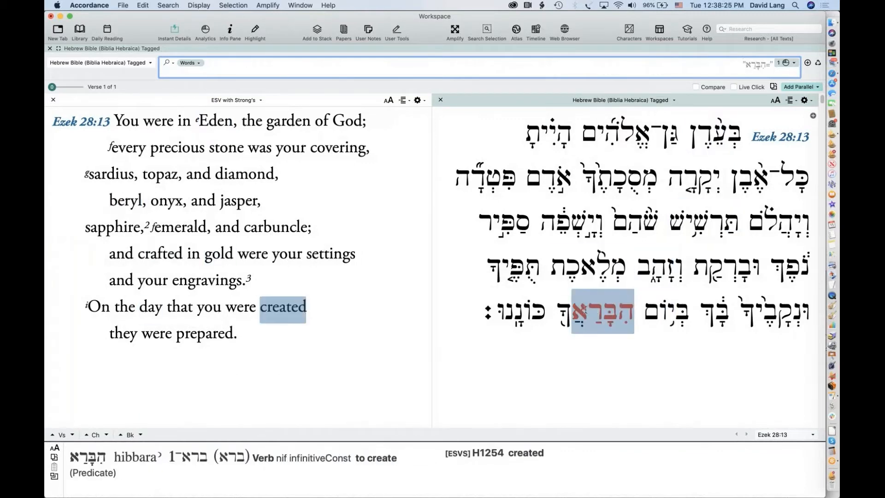
pyautogui.click(663, 272)
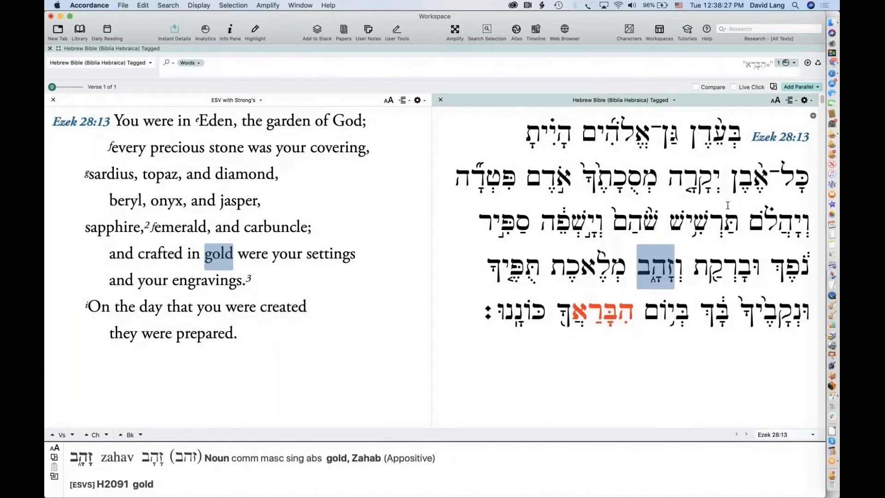
pyautogui.click(768, 67)
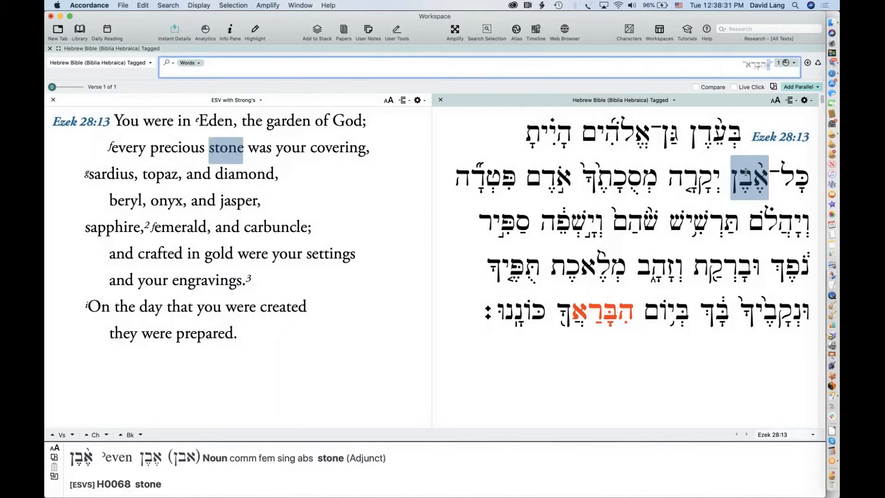
pyautogui.press('BackSpace')
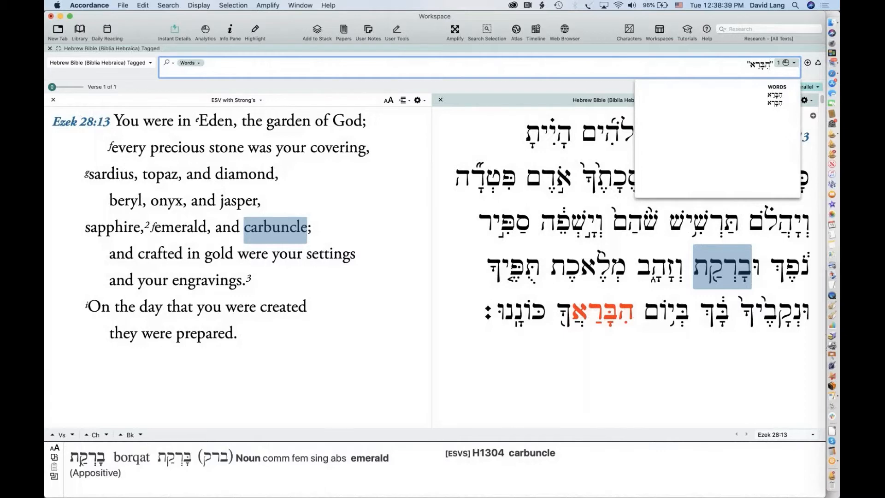
pyautogui.press('Return')
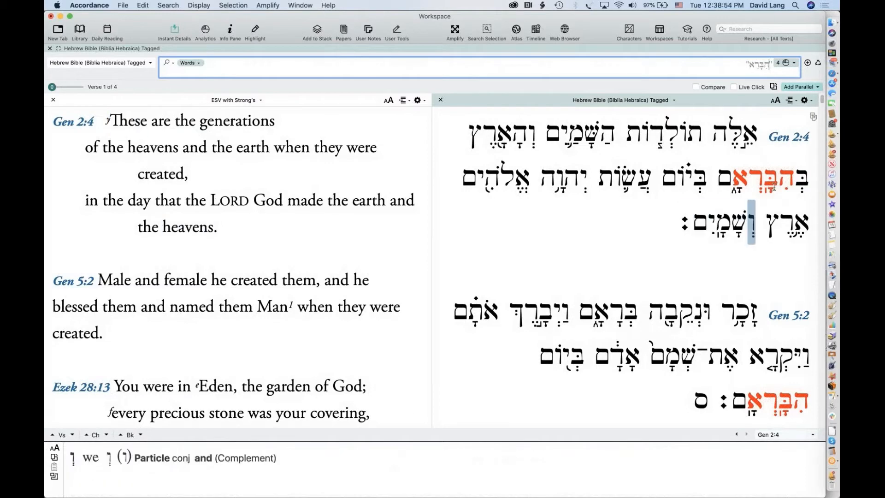
pyautogui.scroll(-2, 754, 399)
pyautogui.scroll(-5, 754, 399)
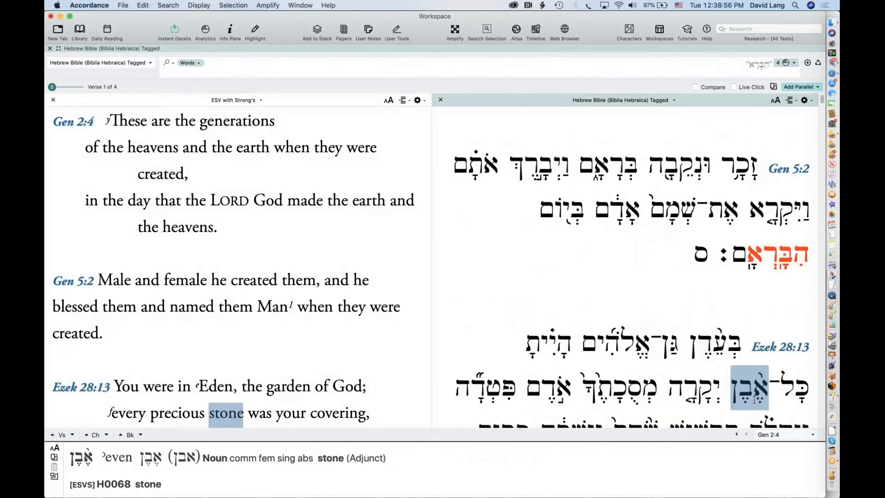
pyautogui.scroll(-5, 719, 239)
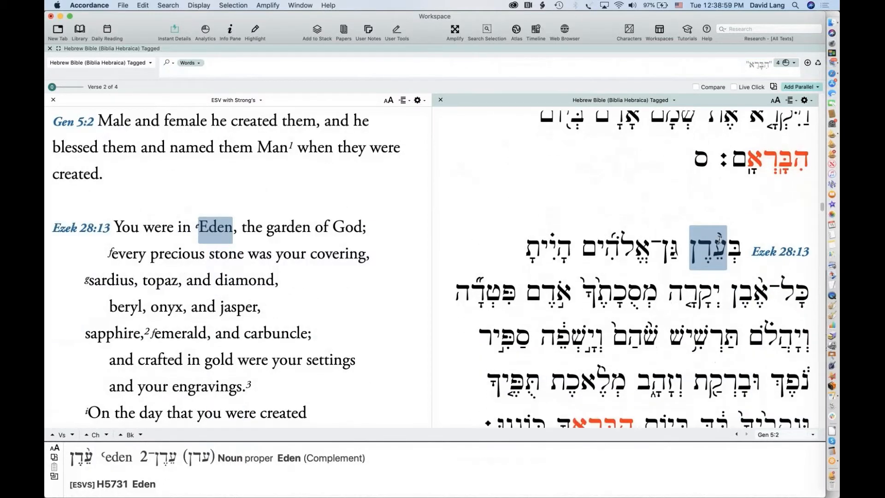
pyautogui.moveTo(609, 312)
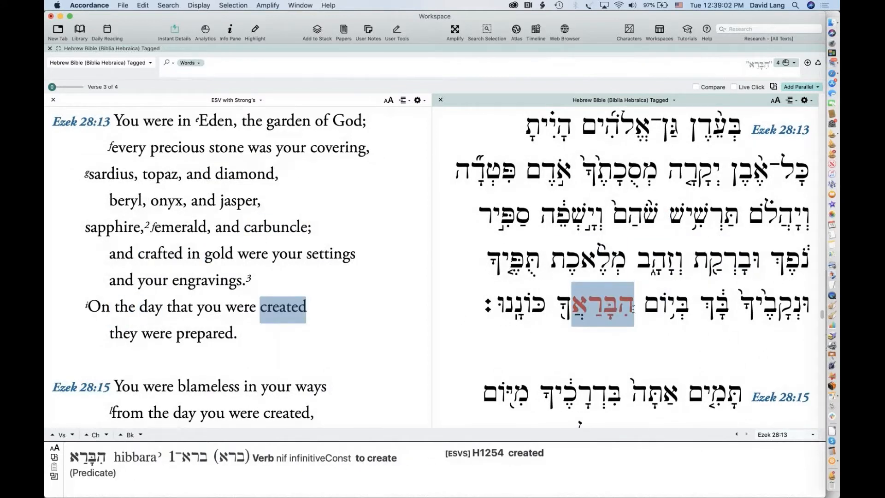
pyautogui.scroll(-5, 633, 309)
pyautogui.scroll(10, 633, 310)
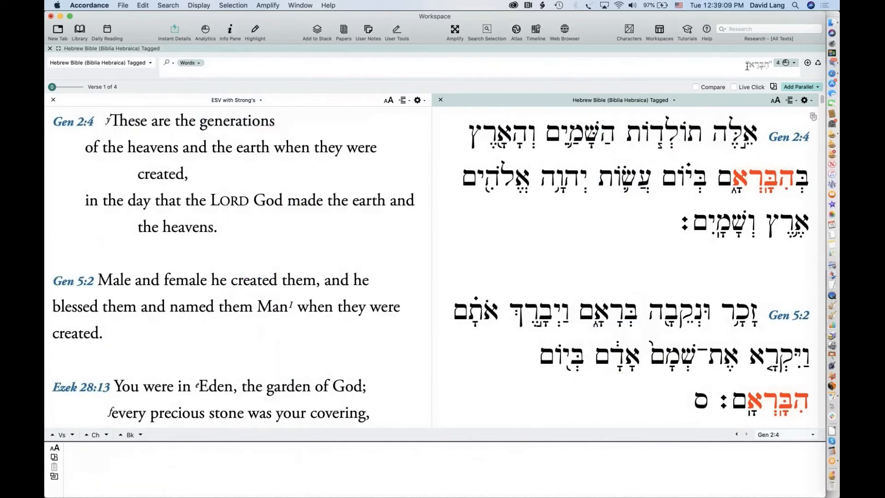
pyautogui.click(564, 31)
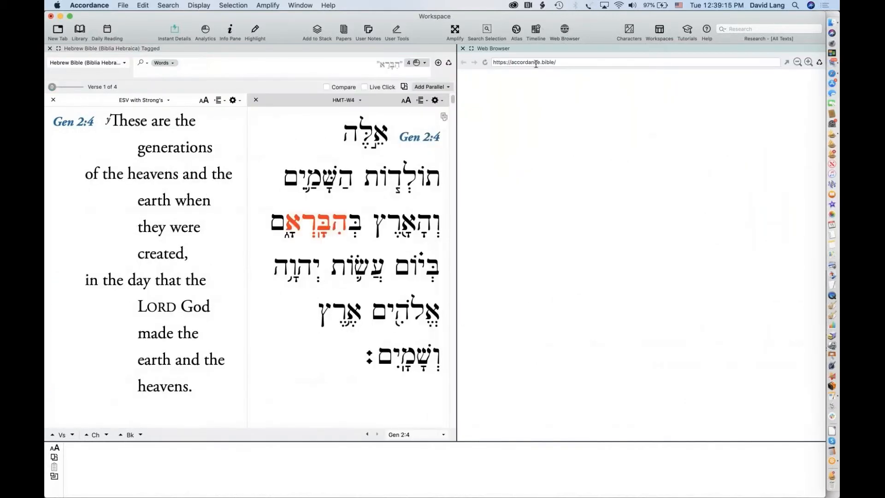
pyautogui.click(586, 63)
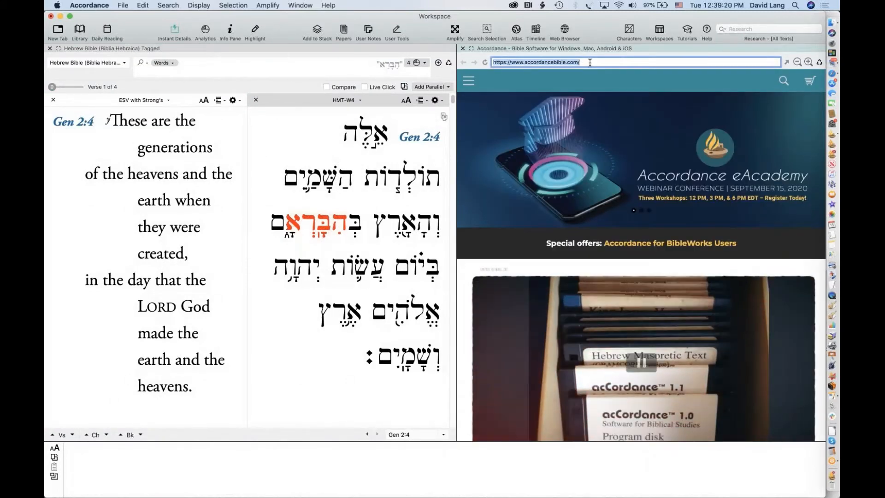
pyautogui.write('f')
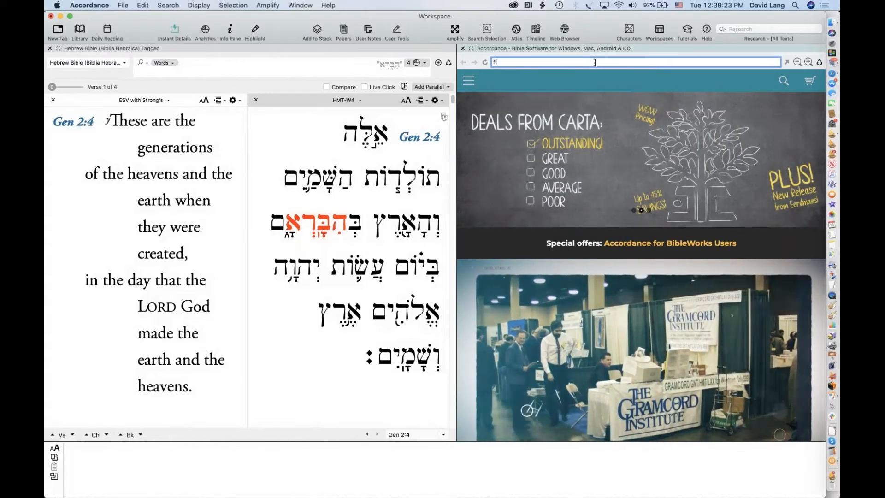
pyautogui.write('ile')
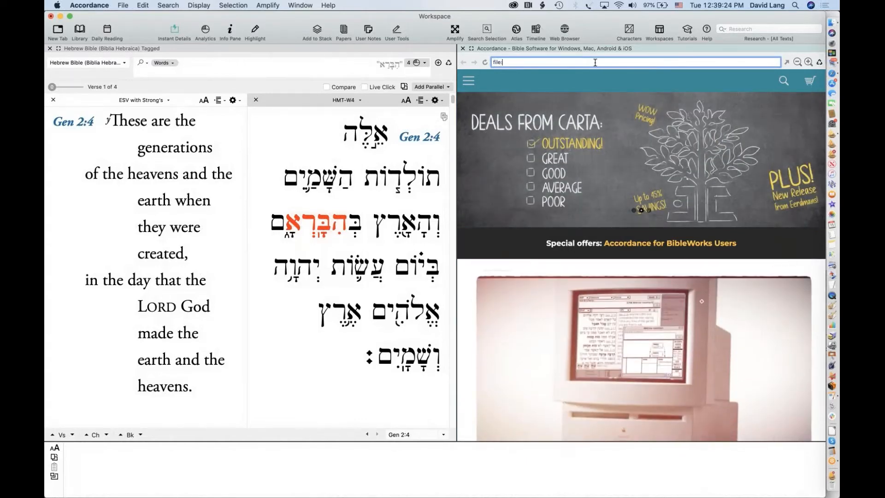
pyautogui.write(':')
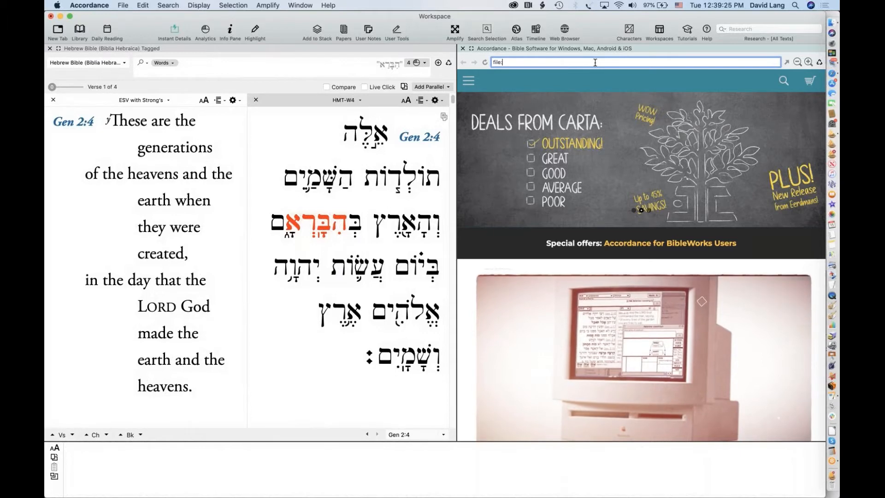
pyautogui.write('///Users/david')
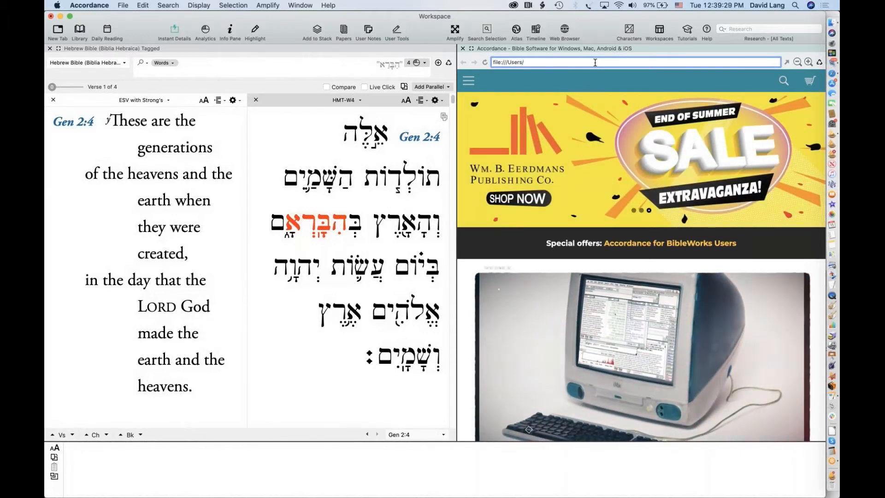
pyautogui.write('lng/')
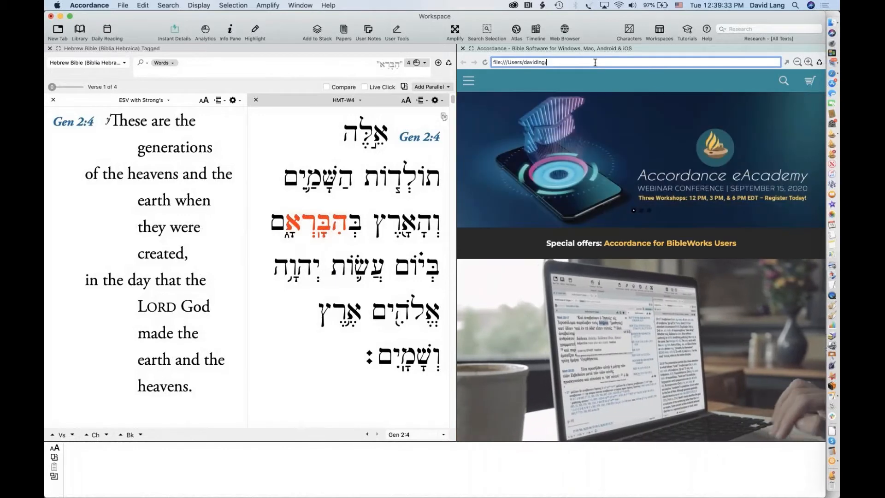
pyautogui.write('Deskt')
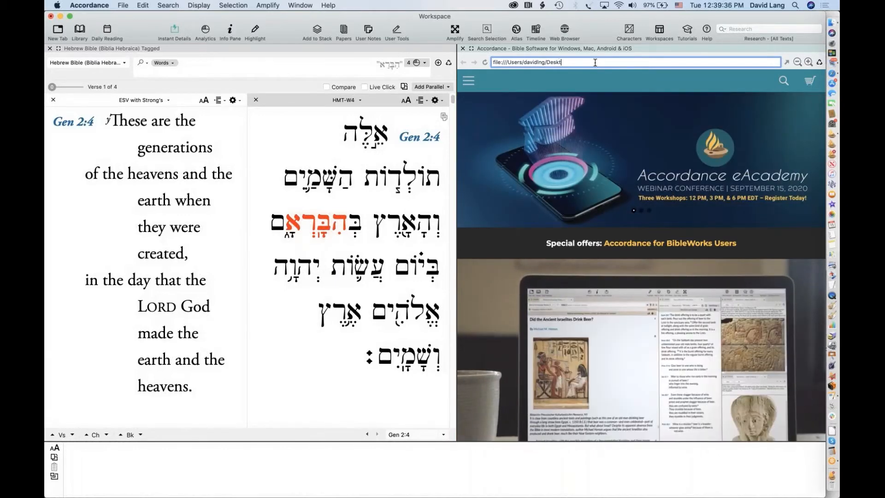
pyautogui.write('op/HE')
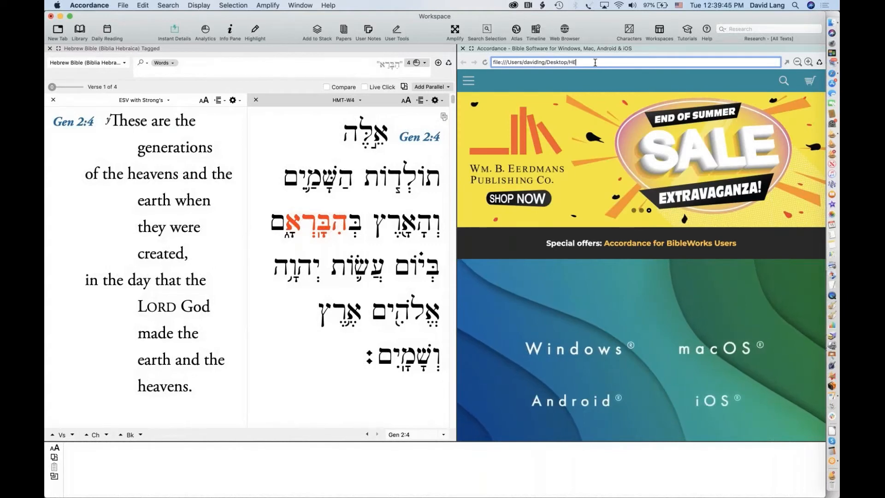
pyautogui.write('br')
pyautogui.press('BackSpace')
pyautogui.press('BackSpace')
pyautogui.press('BackSpace')
pyautogui.write('e')
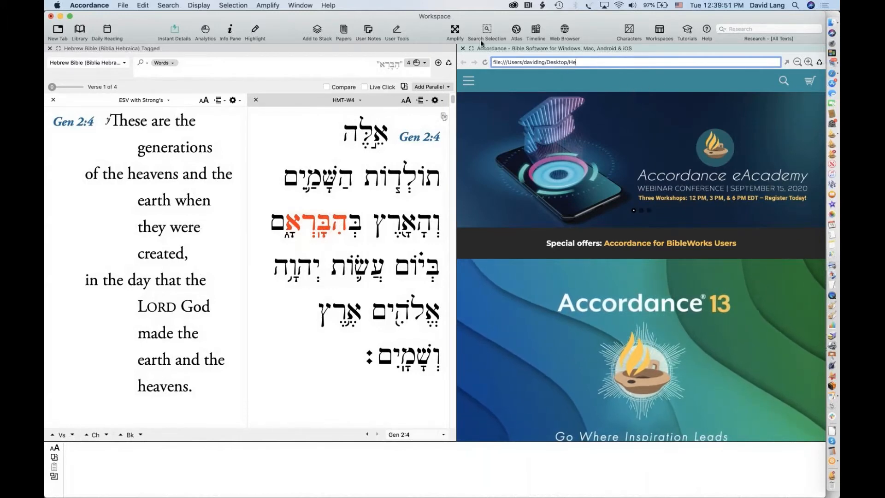
pyautogui.click(462, 48)
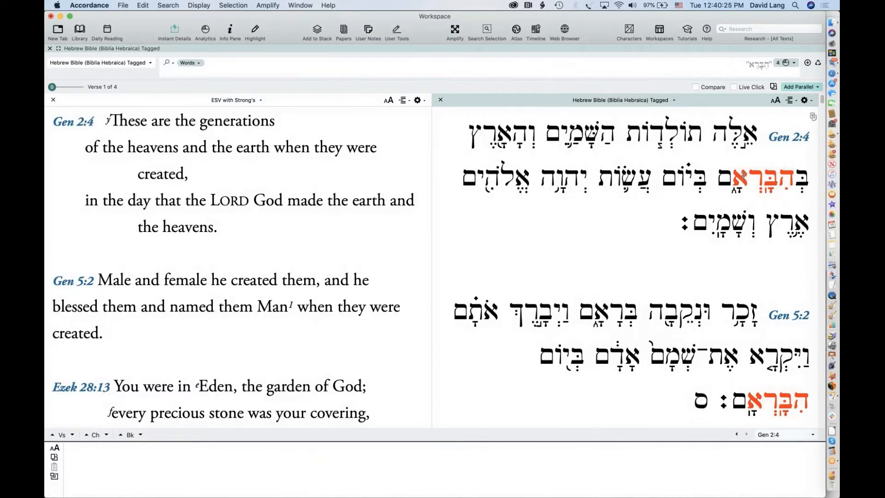
# Type ברא into the search entry and dismiss the suggestions without searching
pyautogui.moveTo(780, 174)
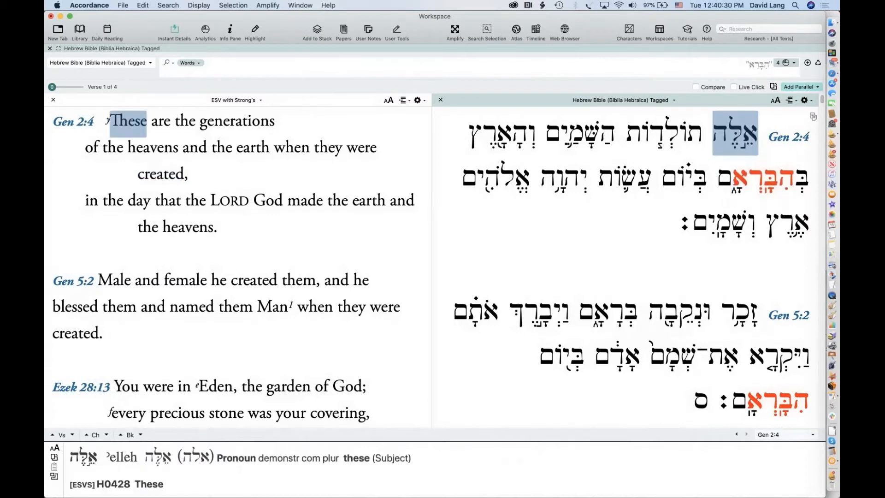
pyautogui.click(769, 63)
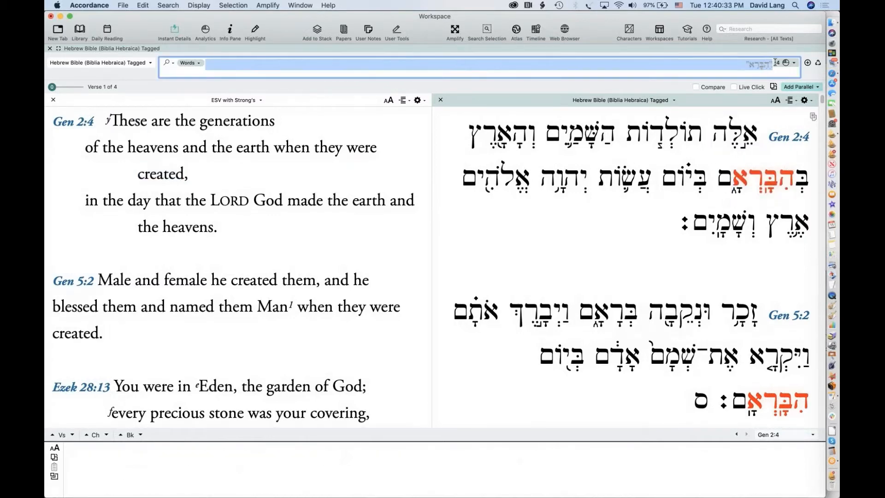
pyautogui.write('ברא')
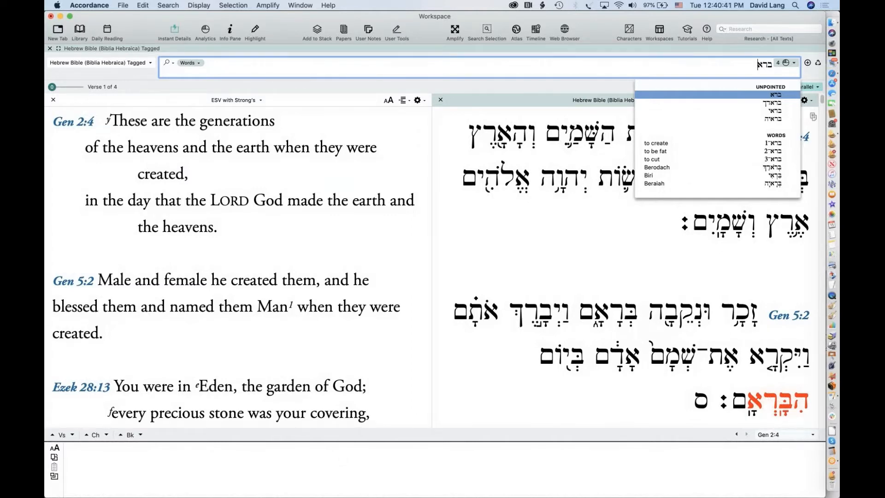
pyautogui.click(578, 160)
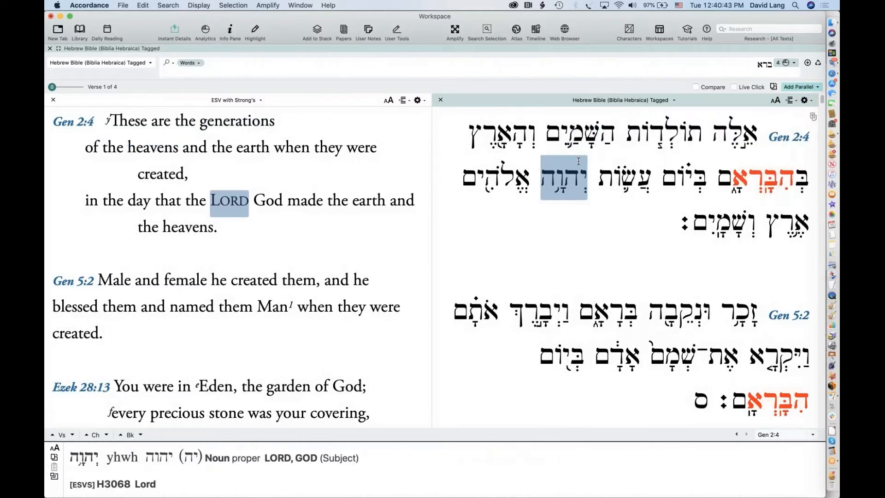
# Paste שמים from Gen 2:4 into the search entry, then delete it
pyautogui.moveTo(601, 136); pyautogui.dragTo(542, 136)
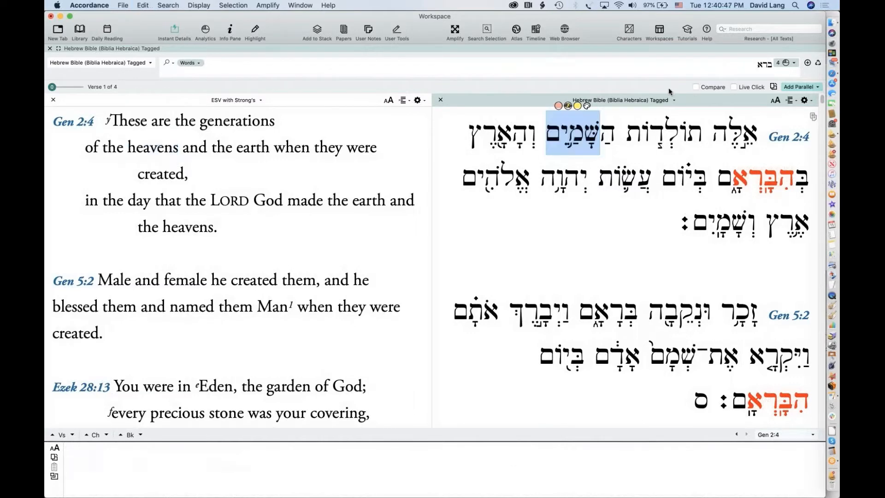
pyautogui.click(779, 61)
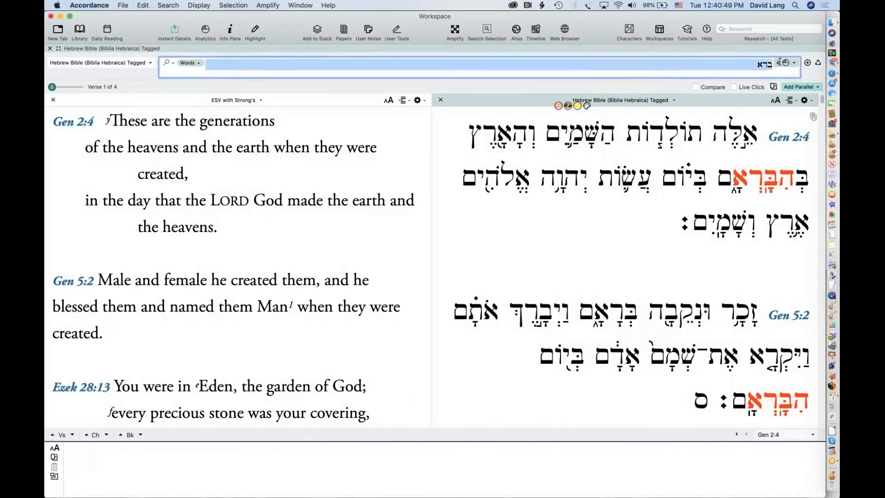
pyautogui.write('שָׁמַיִם')
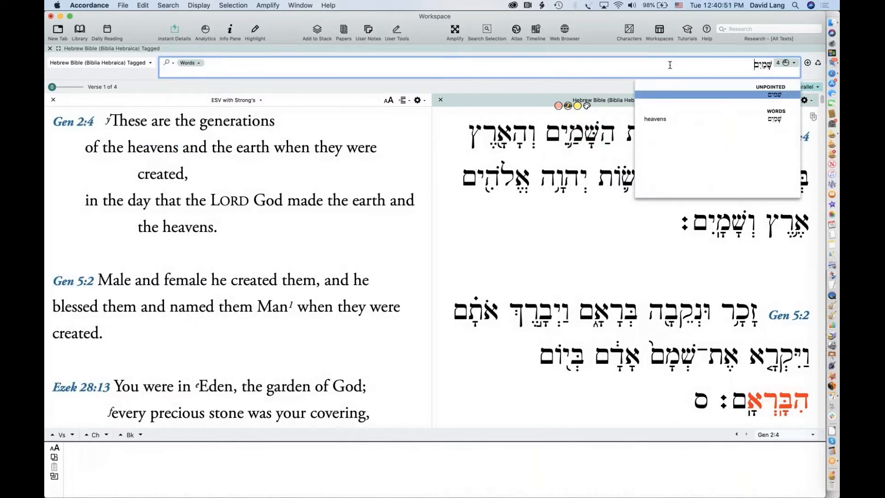
pyautogui.click(551, 195)
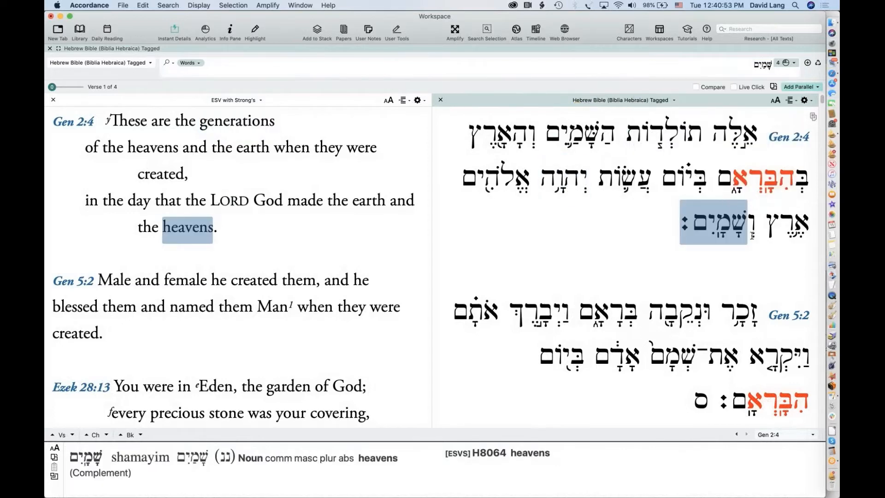
pyautogui.click(791, 62)
pyautogui.press('BackSpace')
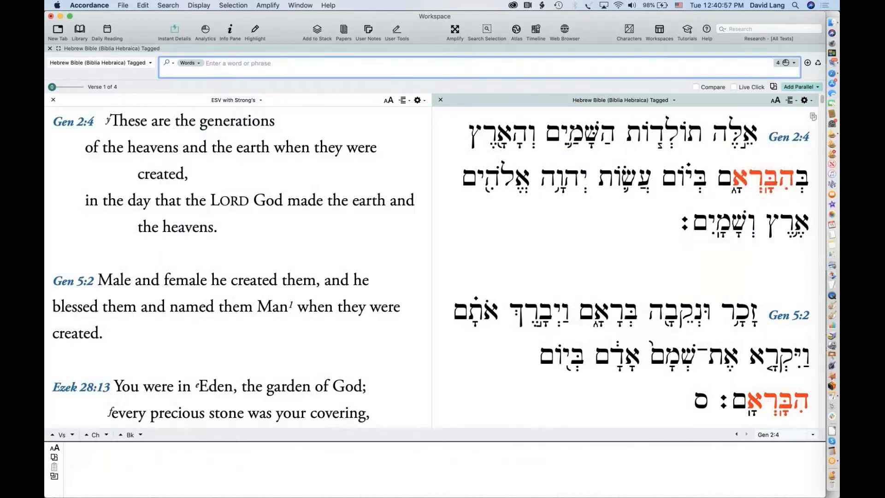
# Show the full Hebrew text, scroll to Gen 1:5, and select עֶרֶב behind 'evening'
pyautogui.press('Return')
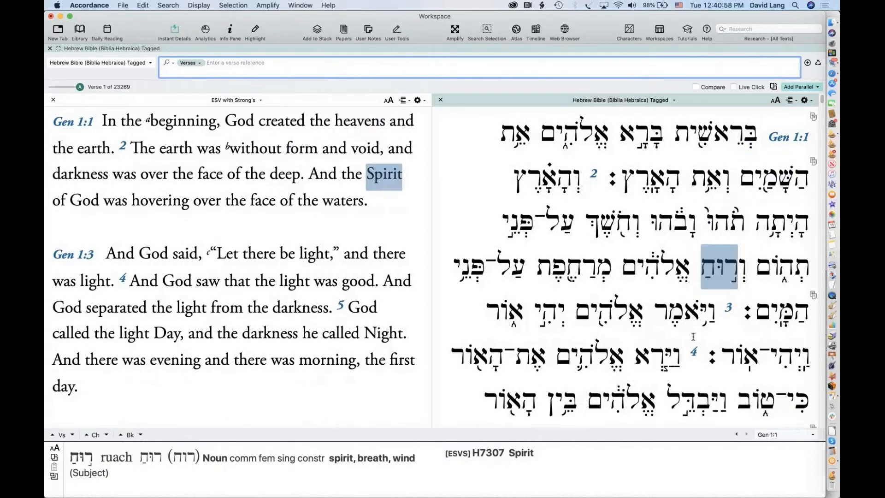
pyautogui.scroll(-6, 693, 336)
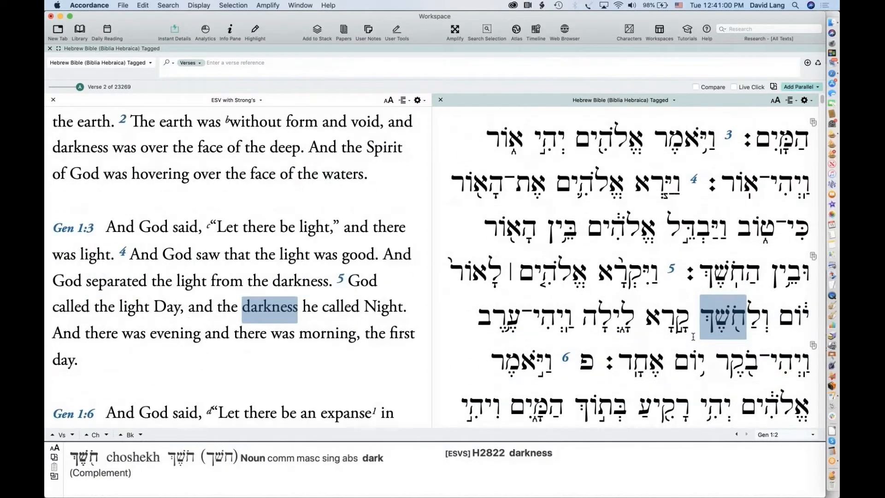
pyautogui.scroll(-6, 693, 336)
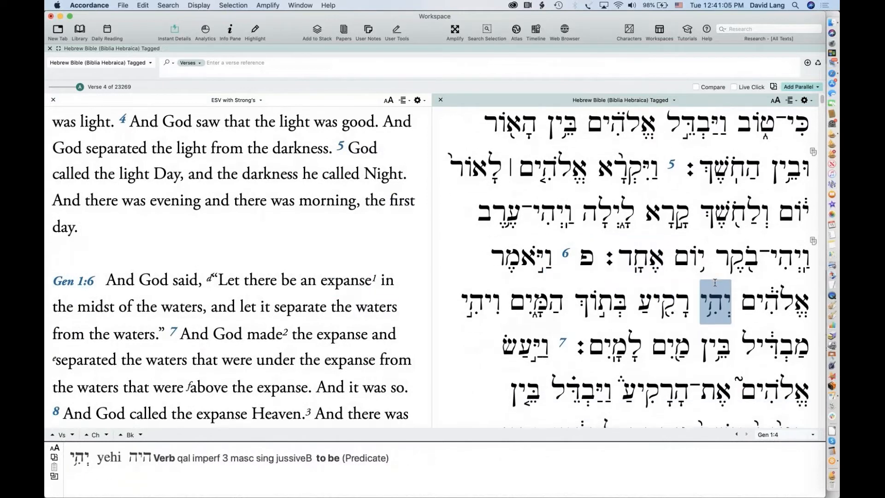
pyautogui.scroll(-4, 714, 282)
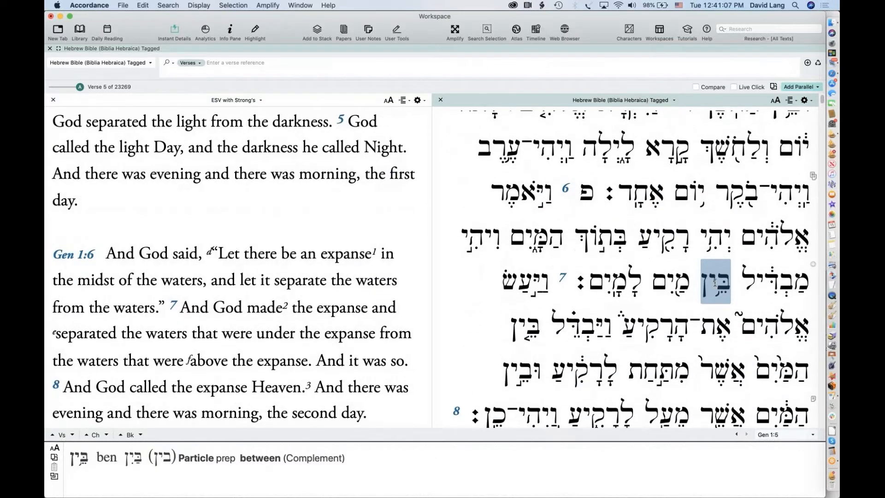
pyautogui.scroll(5, 715, 282)
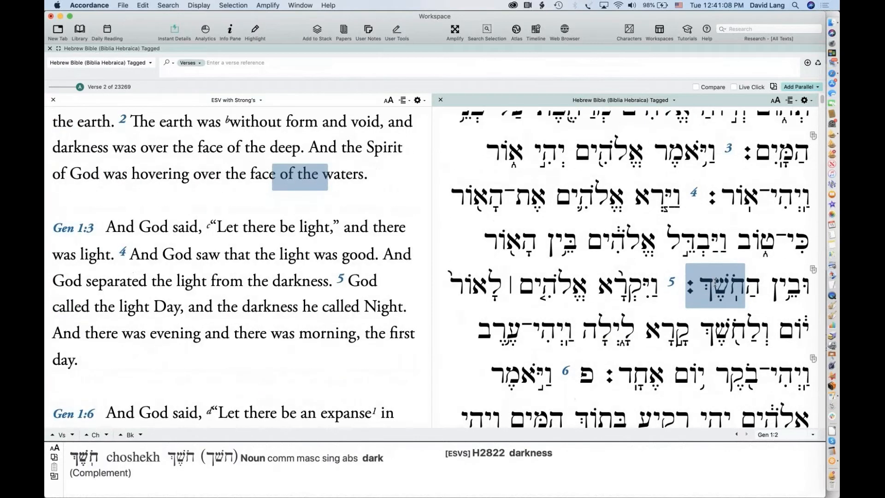
pyautogui.scroll(2, 714, 282)
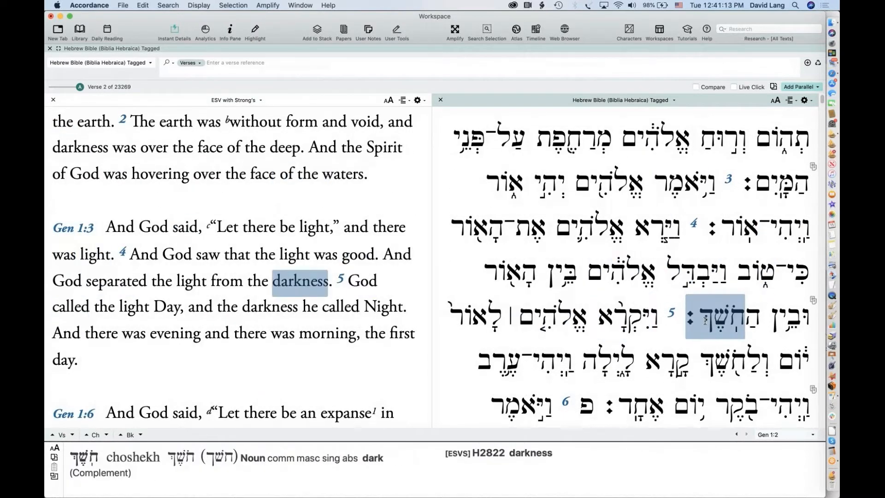
pyautogui.scroll(2, 263, 272)
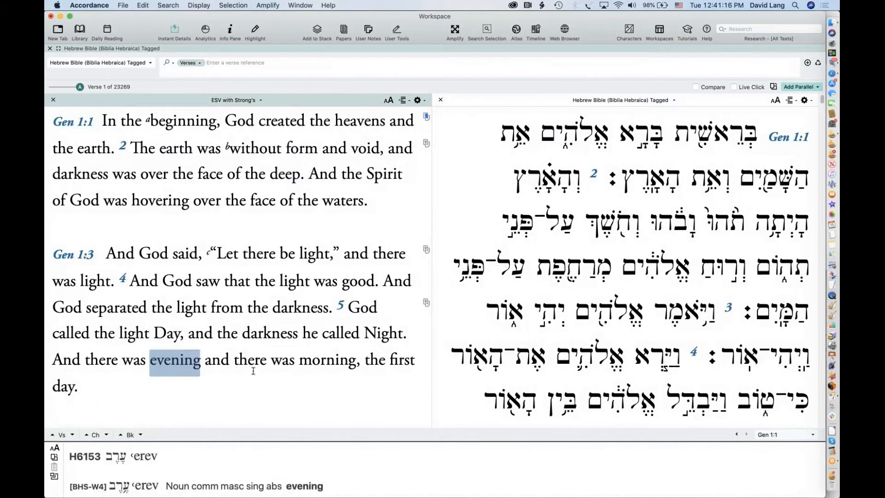
pyautogui.scroll(-2, 294, 237)
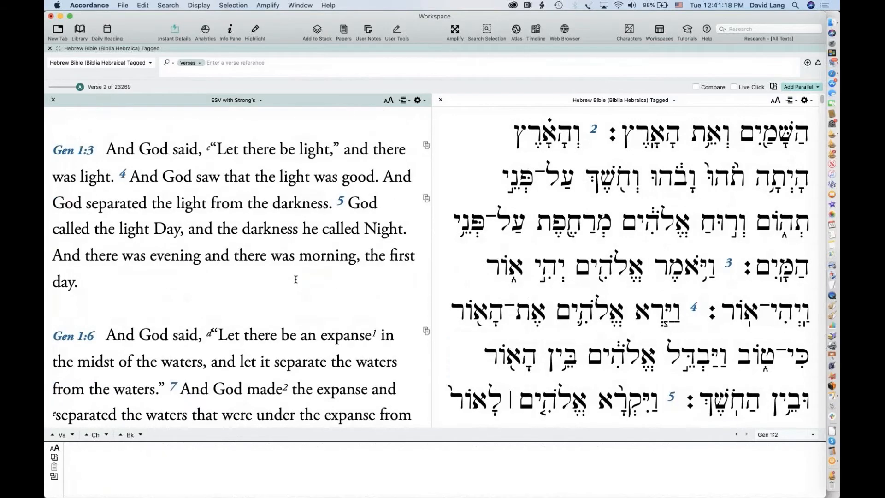
pyautogui.scroll(-2, 295, 279)
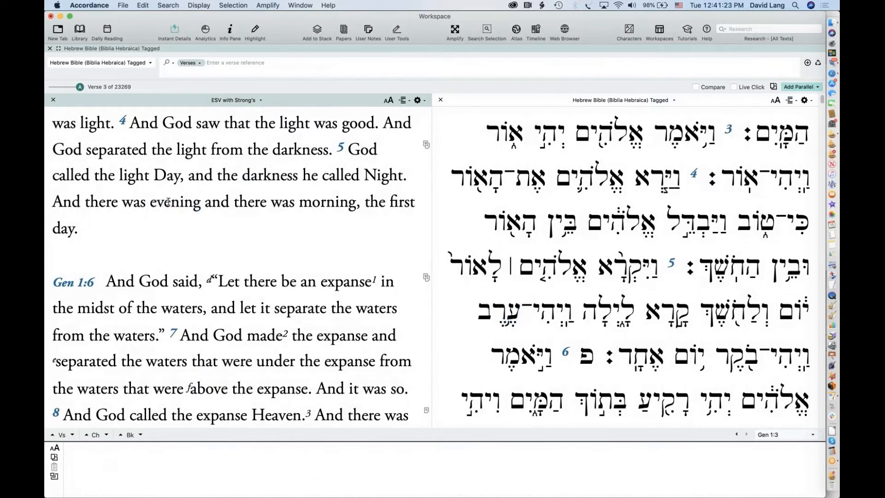
pyautogui.moveTo(179, 205)
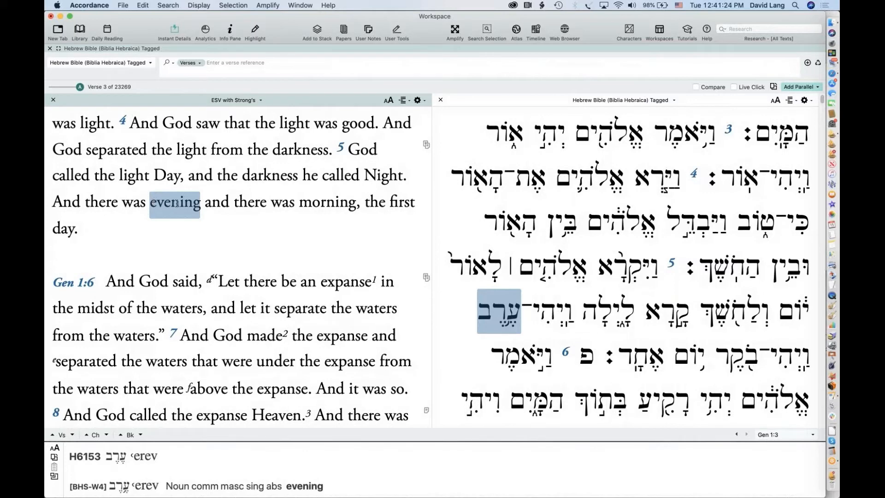
pyautogui.click(482, 318)
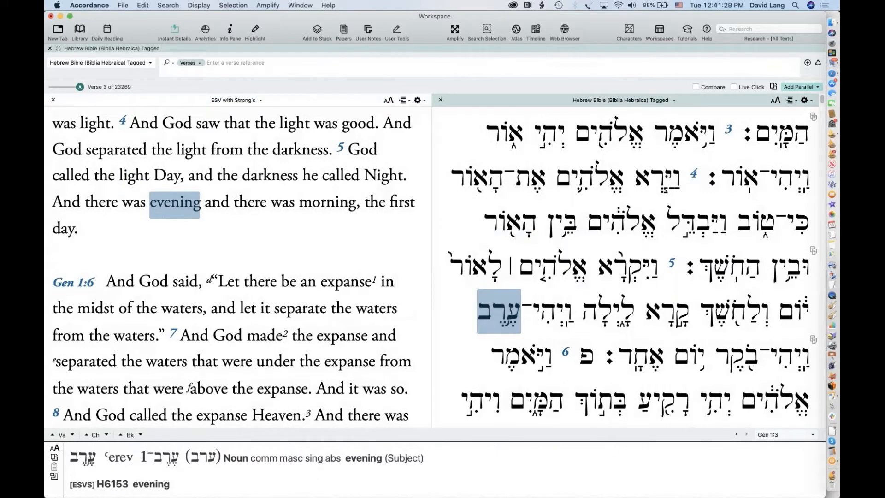
pyautogui.moveTo(520, 311)
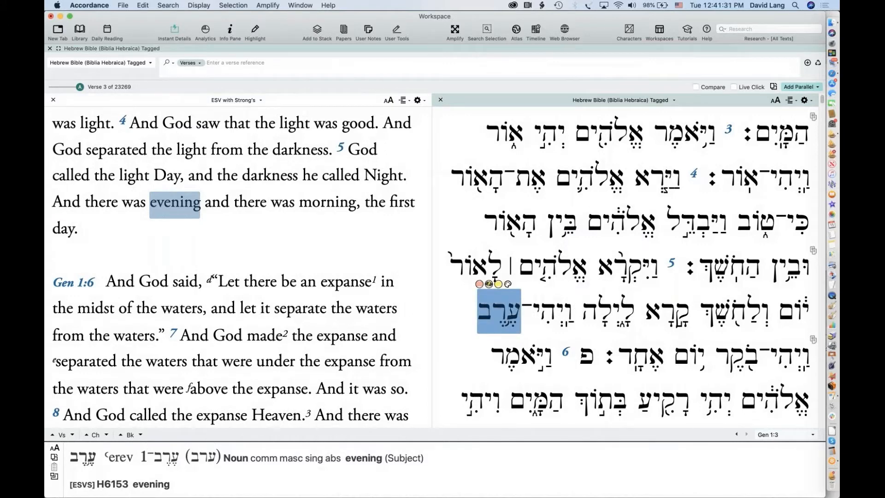
# Run a Words search for ערב, getting 220 hits in 201 verses from Genesis 1:5
pyautogui.click(763, 68)
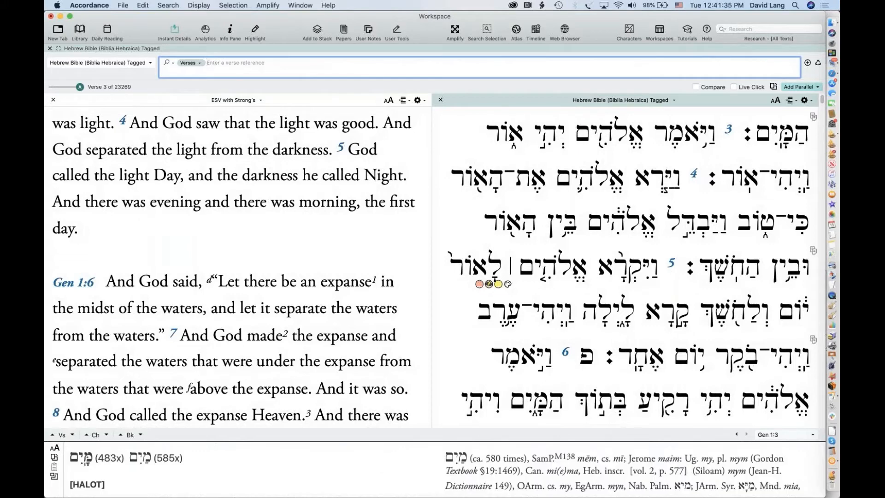
pyautogui.write('oRr®b')
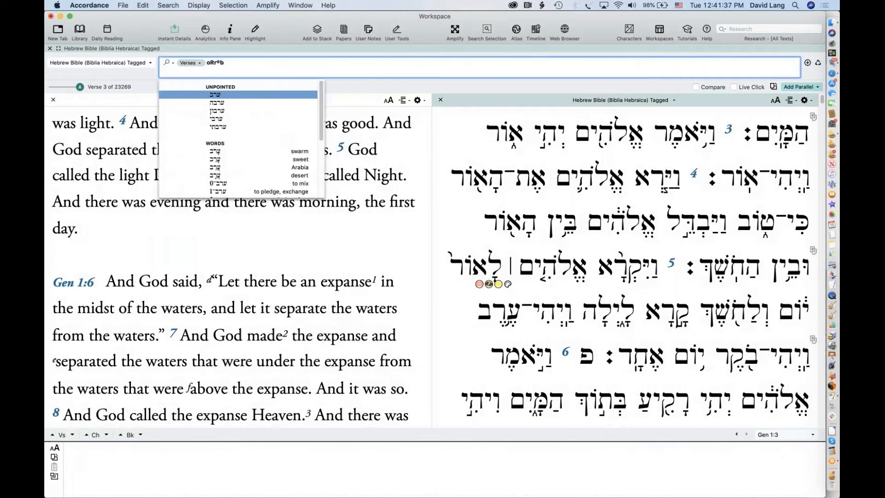
pyautogui.press('Return')
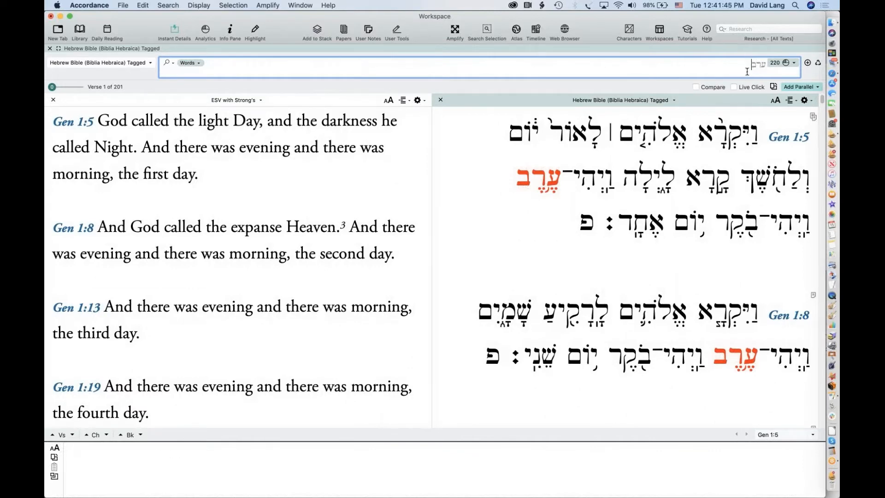
pyautogui.press('super+a')
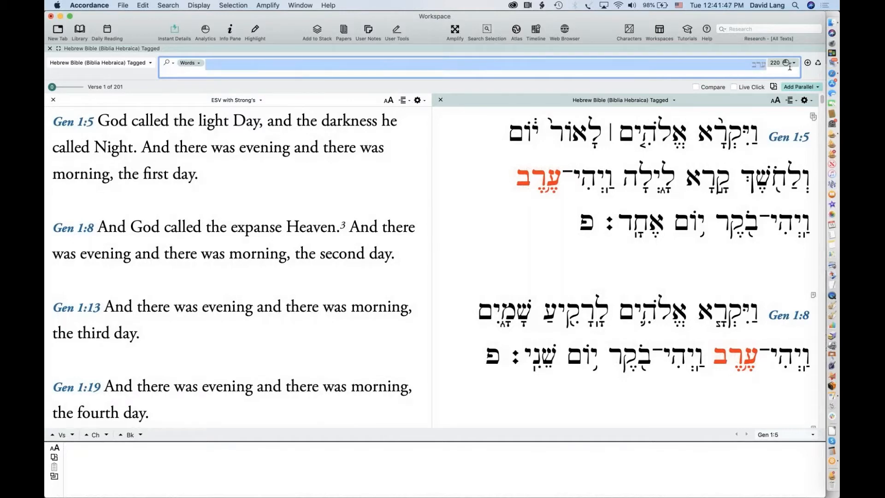
pyautogui.click(715, 66)
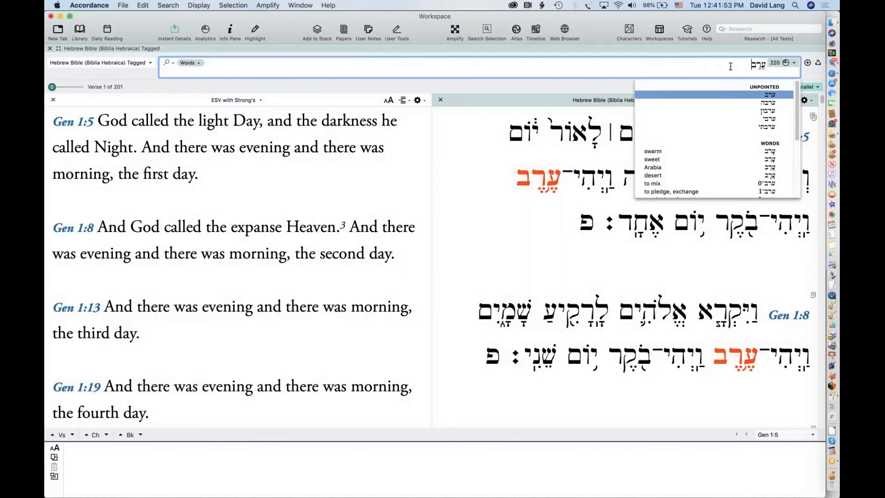
pyautogui.press('Escape')
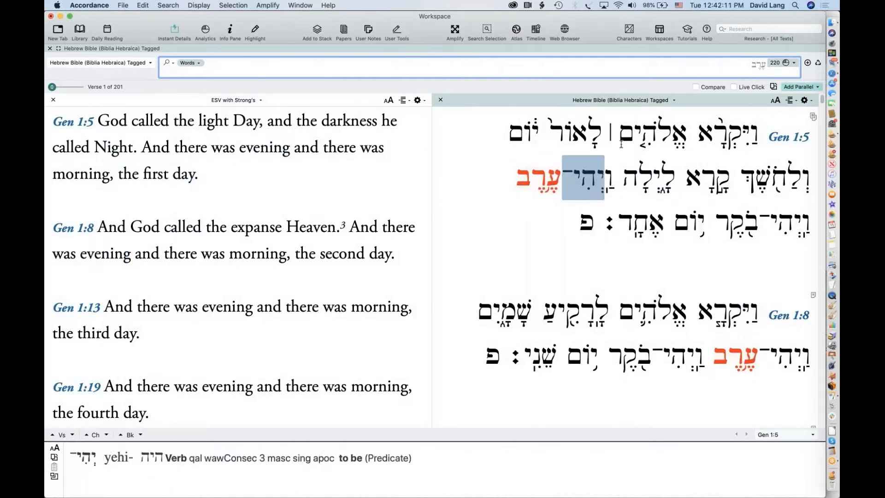
pyautogui.click(795, 62)
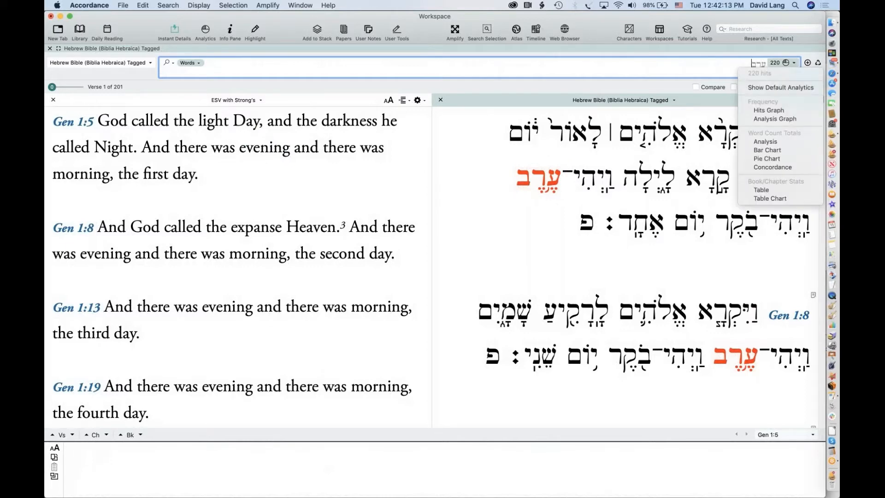
# Show the Analysis of the ערב hits, enlarge its text, and mark the evening = 134 row
pyautogui.click(796, 143)
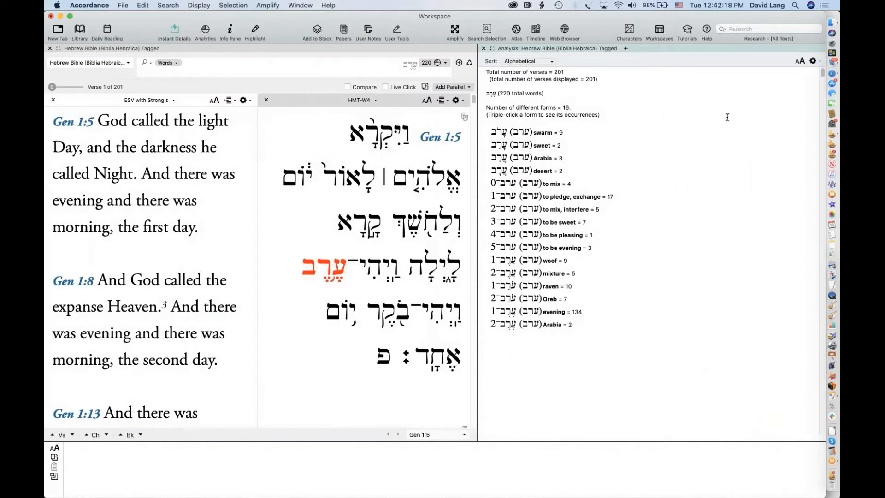
pyautogui.click(800, 62)
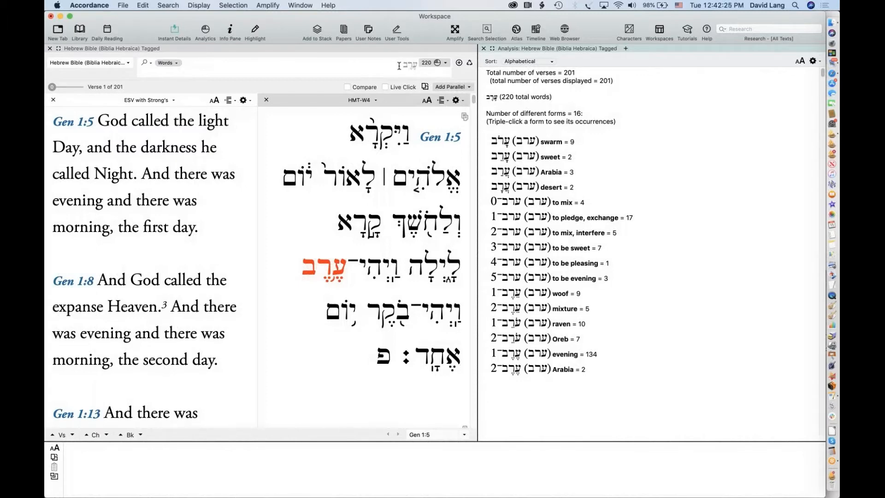
pyautogui.moveTo(313, 274)
pyautogui.moveTo(491, 353); pyautogui.dragTo(603, 352)
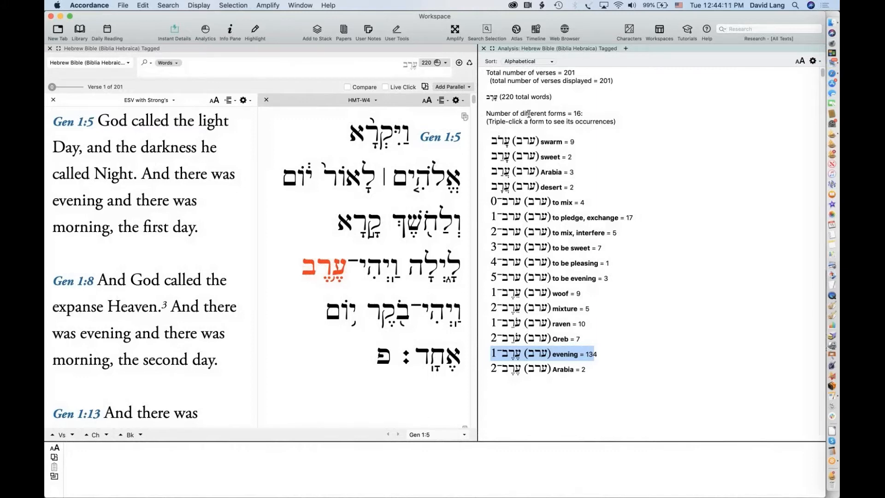
# Search for the exact form =עָרֹב (swarm), copied from the Analysis list
pyautogui.click(416, 65)
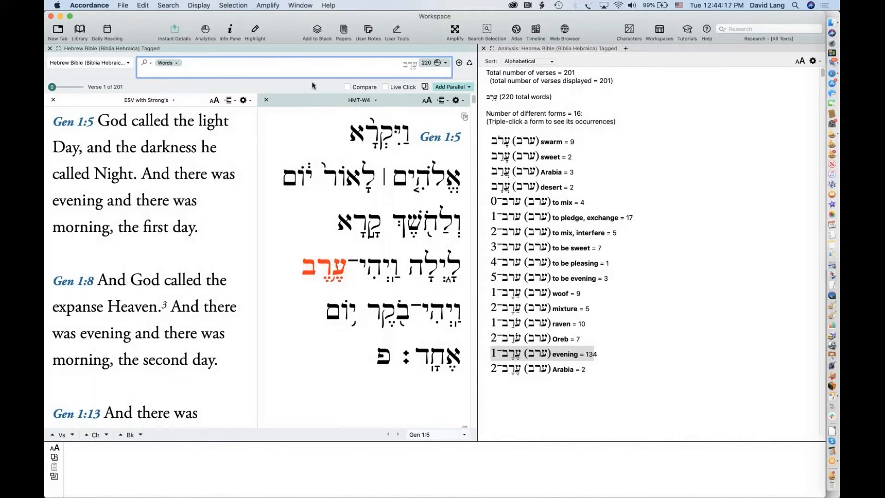
pyautogui.write('=')
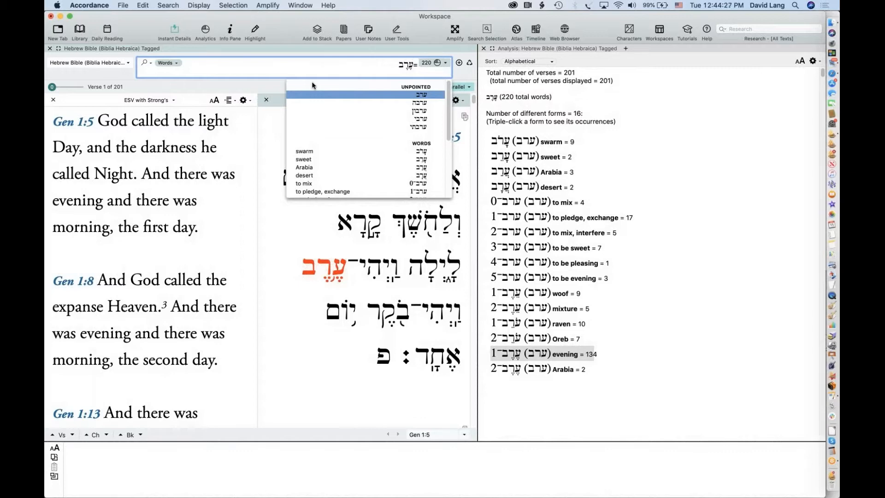
pyautogui.tripleClick(420, 67)
pyautogui.press('BackSpace')
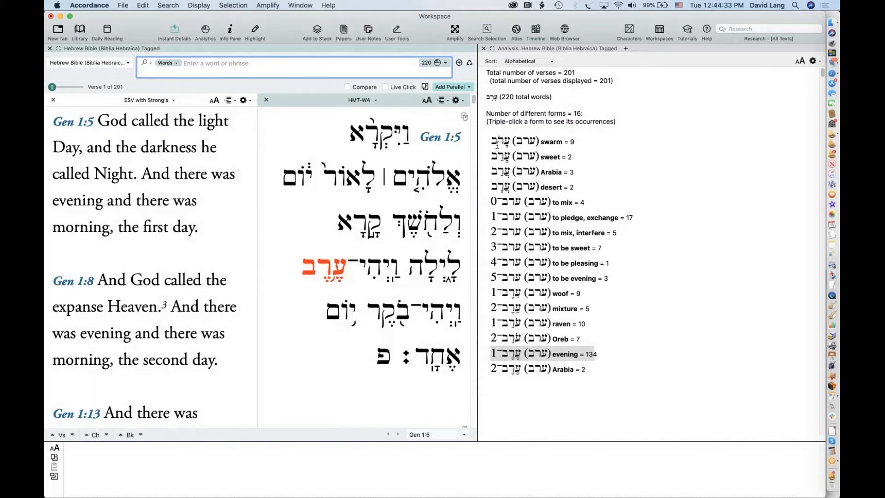
pyautogui.doubleClick(501, 141)
pyautogui.press('super+c')
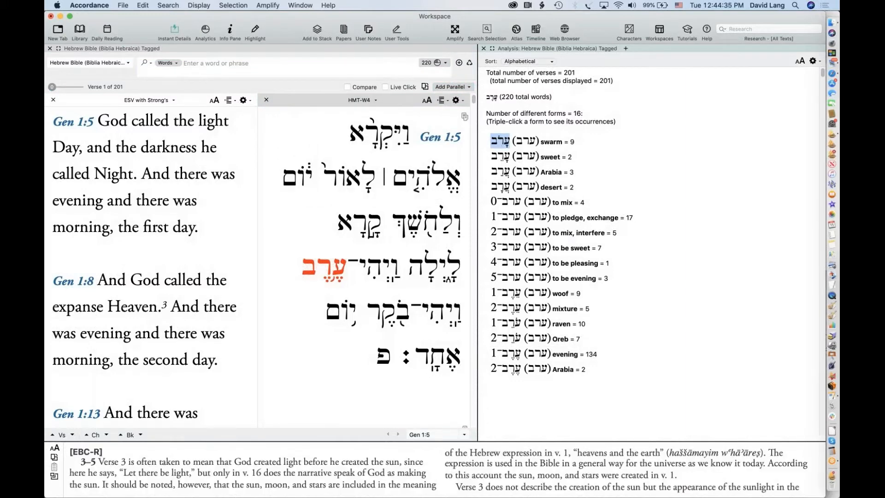
pyautogui.click(407, 65)
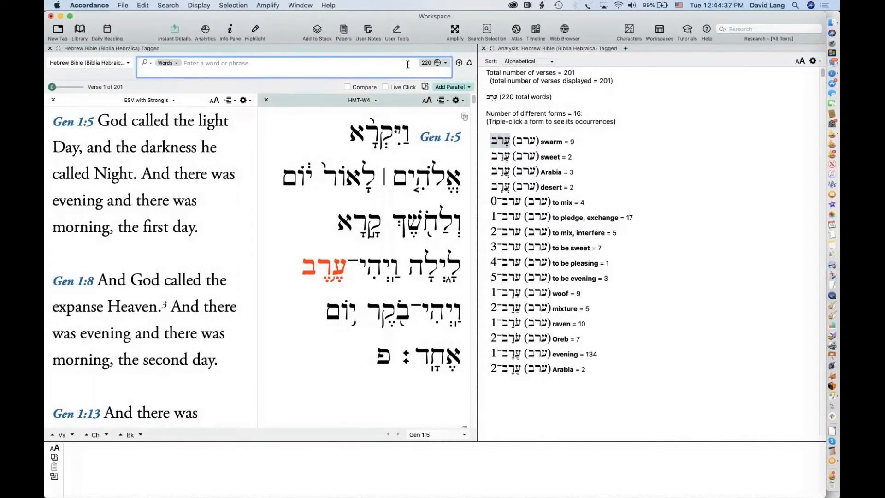
pyautogui.write('=')
pyautogui.press('super+v')
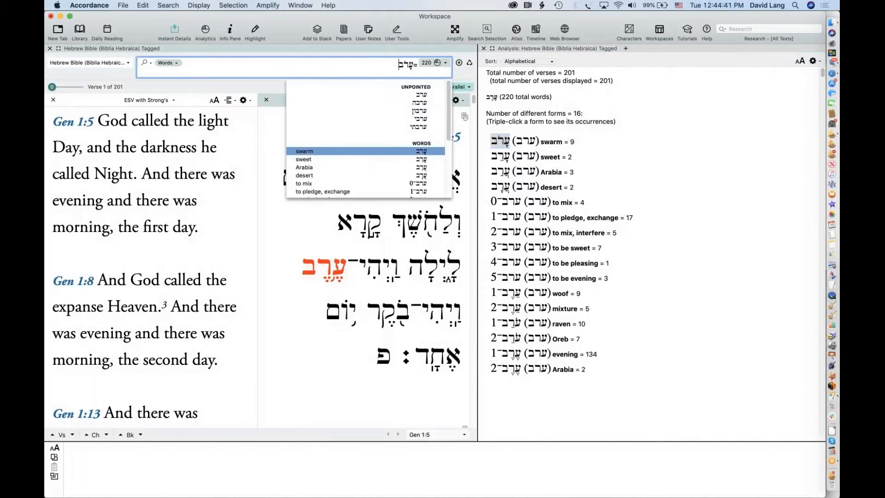
pyautogui.press('Return')
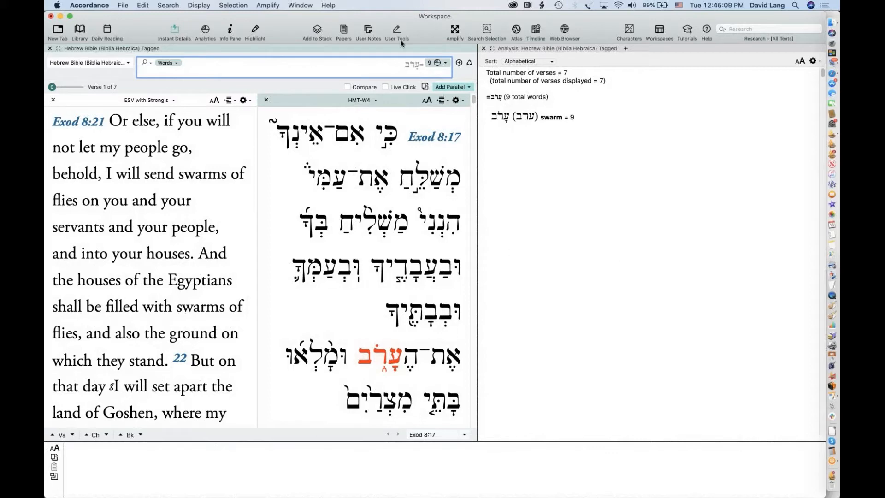
# Remove the '=' from the ערב search and re-run it for 220 hits and 16 forms
pyautogui.moveTo(420, 67); pyautogui.dragTo(426, 66)
pyautogui.press('BackSpace')
pyautogui.press('Return')
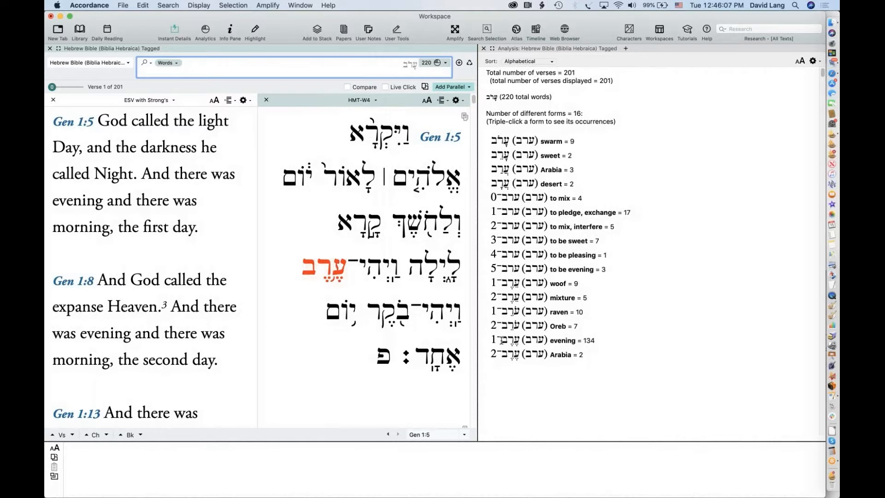
pyautogui.moveTo(501, 340)
pyautogui.mouseDown()
pyautogui.moveTo(488, 340)
pyautogui.moveTo(498, 338)
pyautogui.mouseUp()
pyautogui.press('super+c')
pyautogui.click(488, 340)
pyautogui.click(497, 339)
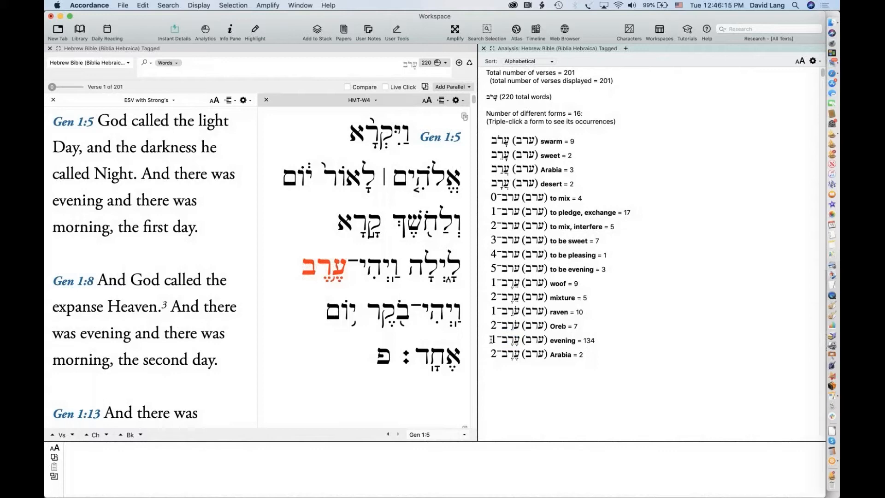
# Add '=' to the ערב search entry and bring up the Select Lexical Forms list
pyautogui.moveTo(316, 270)
pyautogui.moveTo(501, 340); pyautogui.dragTo(517, 341)
pyautogui.click(390, 65)
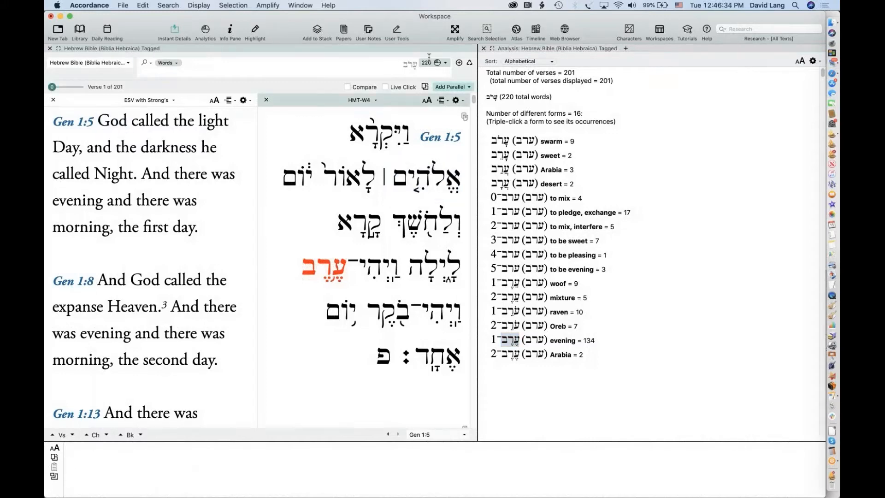
pyautogui.press('super+v')
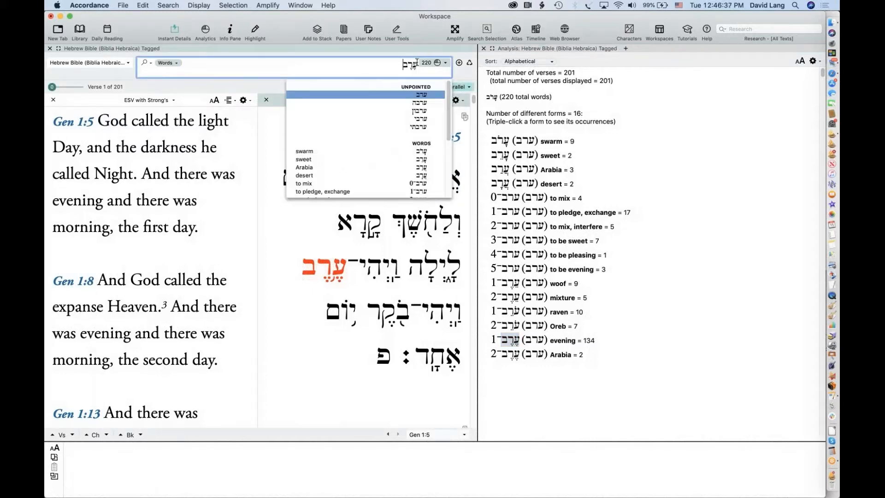
pyautogui.write('=')
pyautogui.press('super+l')
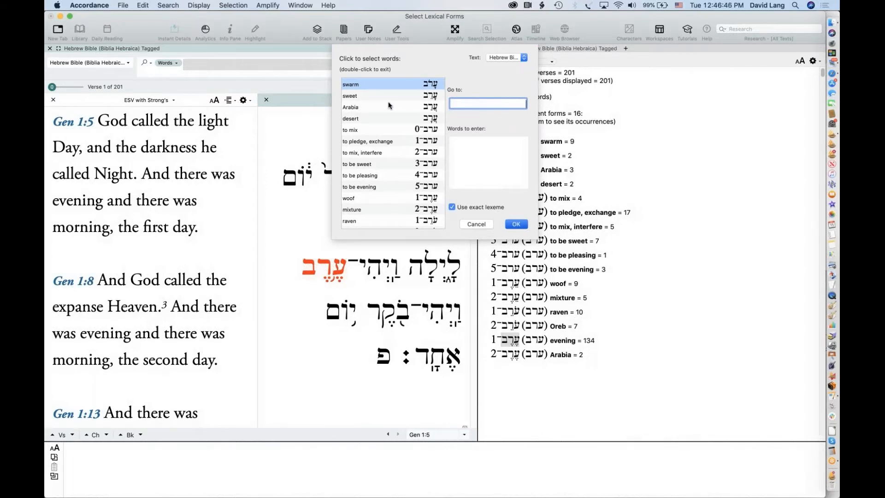
# Pick the 'evening' lexical form ערב־1 from the lexical forms list
pyautogui.scroll(3, 388, 103)
pyautogui.scroll(-1, 388, 103)
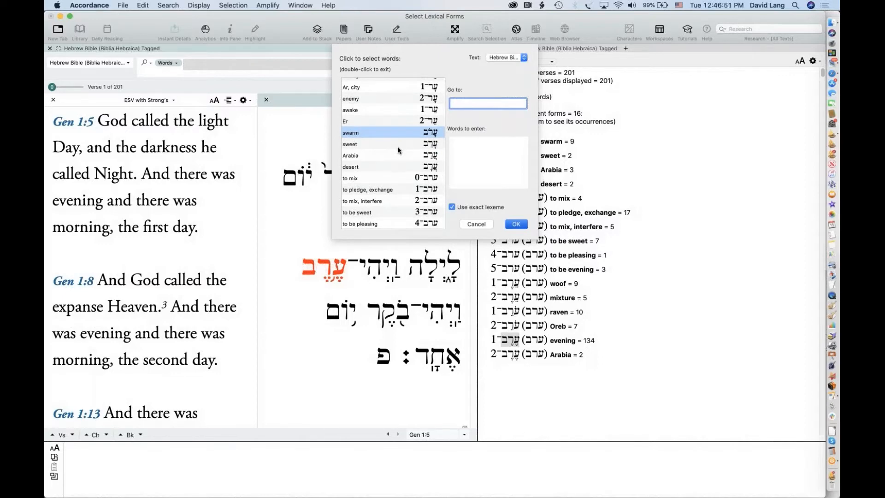
pyautogui.scroll(-6, 398, 150)
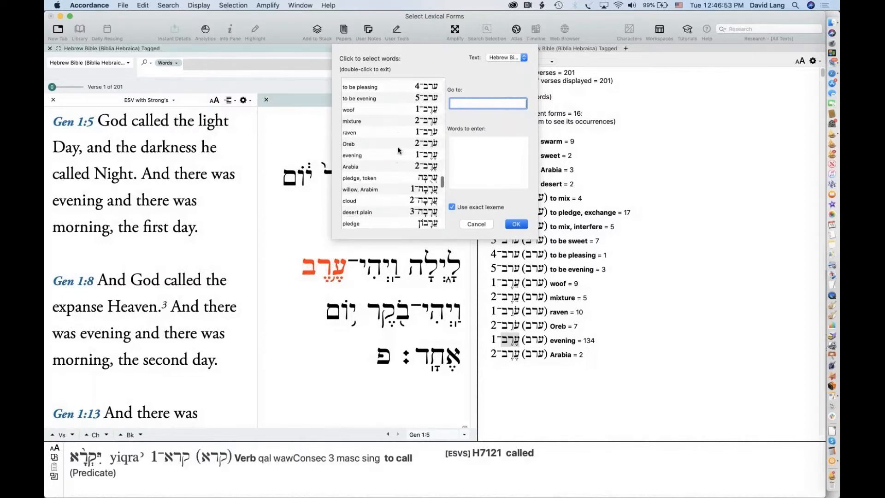
pyautogui.scroll(8, 398, 150)
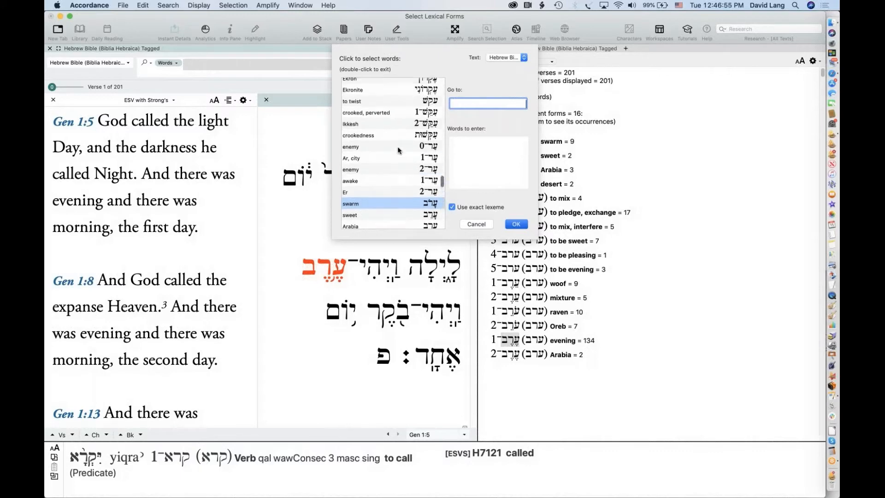
pyautogui.scroll(1, 398, 150)
pyautogui.scroll(-2, 398, 150)
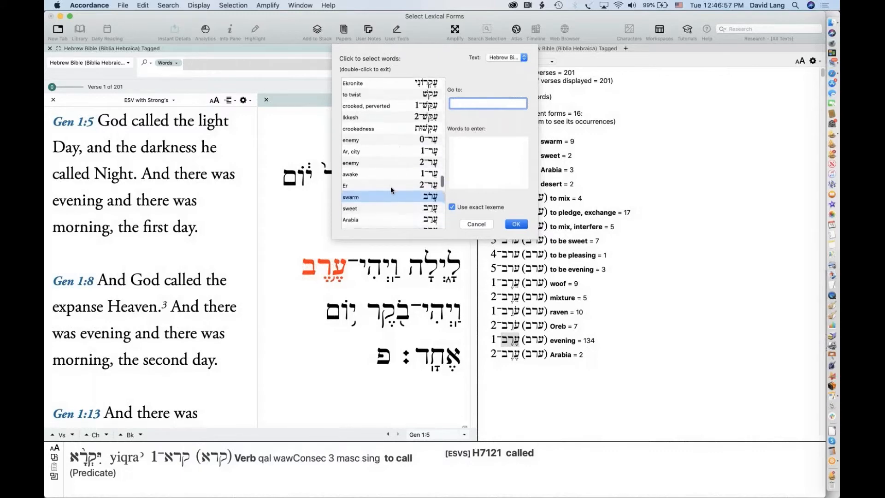
pyautogui.scroll(-3, 391, 186)
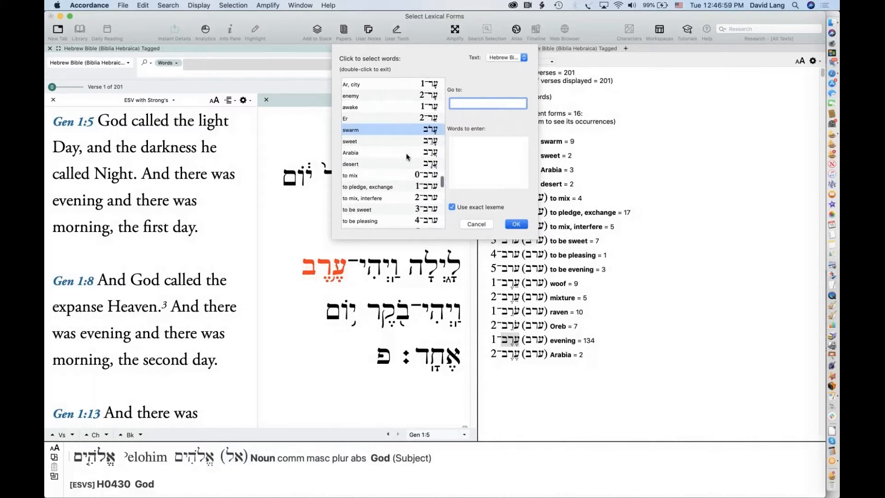
pyautogui.scroll(-3, 403, 184)
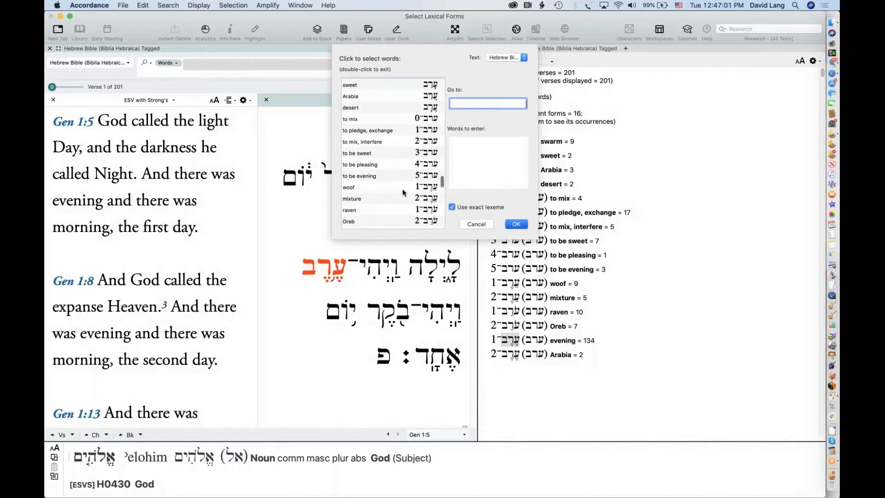
pyautogui.scroll(-3, 403, 193)
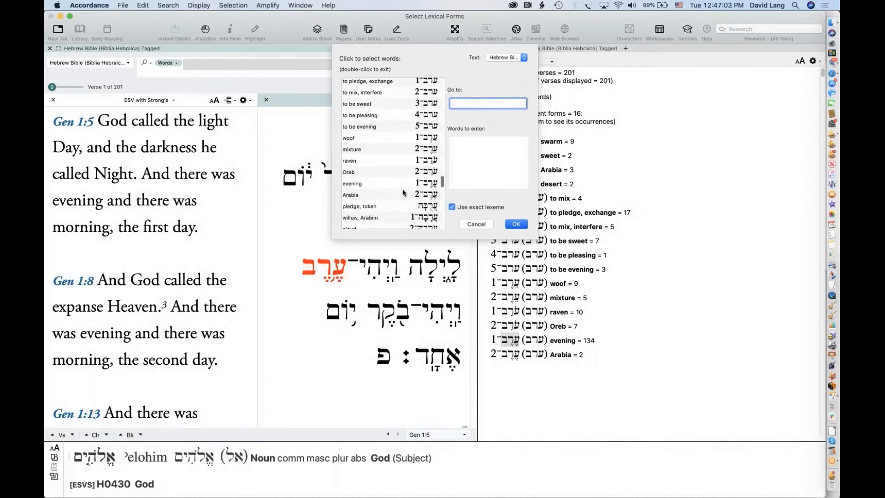
pyautogui.scroll(-2, 402, 192)
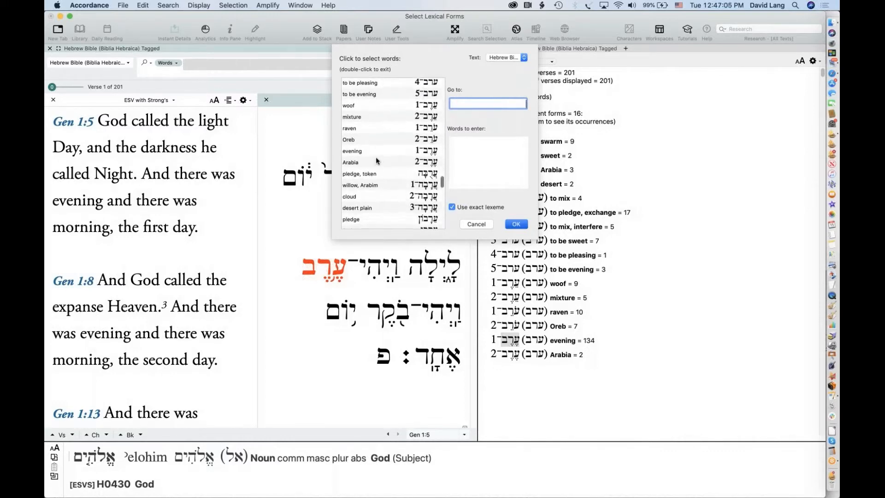
pyautogui.doubleClick(351, 151)
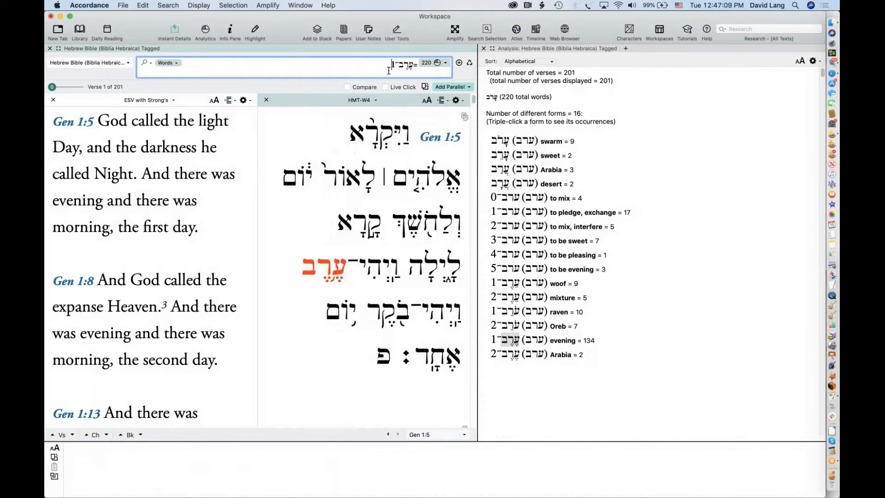
# Run the ערב־1 search, narrowing results to evening only: 134 hits in 125 verses
pyautogui.click(414, 65)
pyautogui.write('=')
pyautogui.click(388, 65)
pyautogui.press('Return')
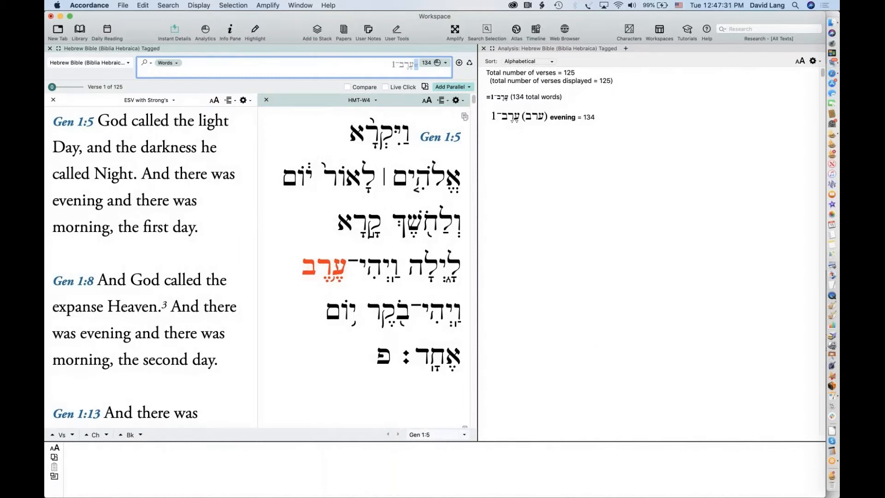
pyautogui.click(418, 64)
# Re-enter ערב with its 'evening' sense and show parsing for וַיִּקְרָא in Genesis 1:5
pyautogui.tripleClick(418, 63)
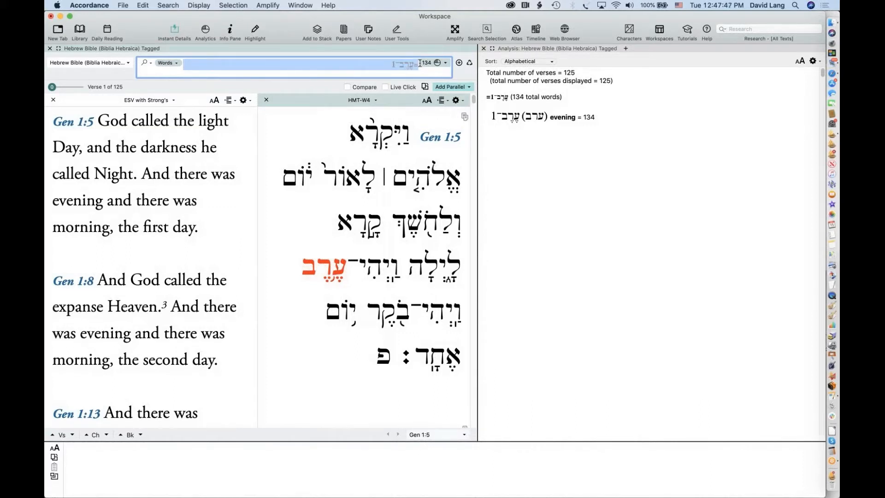
pyautogui.write('ערב')
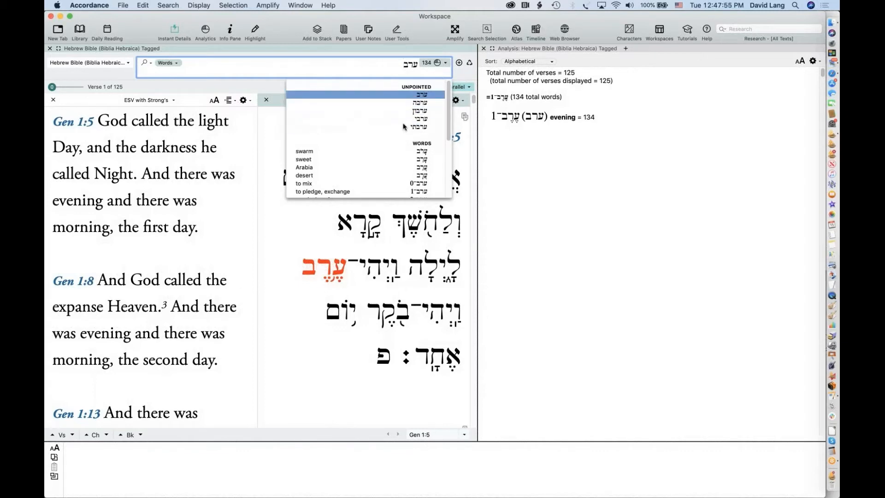
pyautogui.scroll(-5, 400, 136)
pyautogui.scroll(-2, 400, 136)
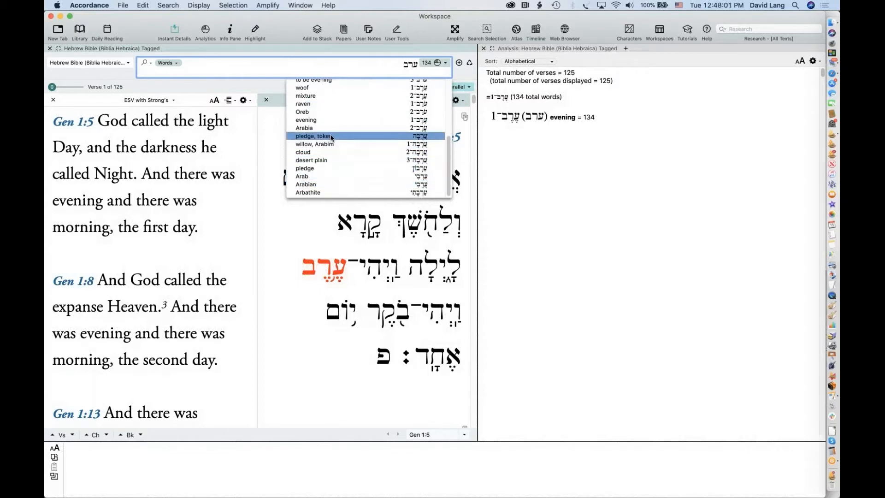
pyautogui.scroll(7, 337, 140)
pyautogui.scroll(3, 329, 135)
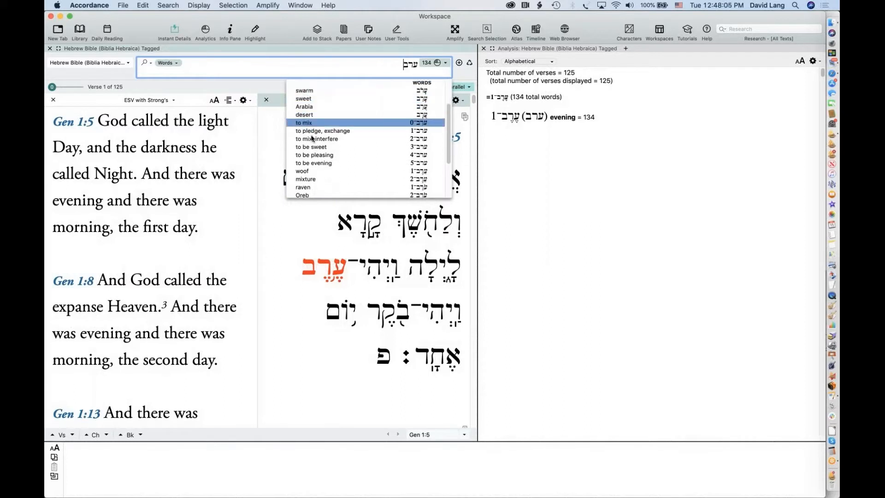
pyautogui.scroll(-1, 316, 181)
pyautogui.scroll(-8, 316, 180)
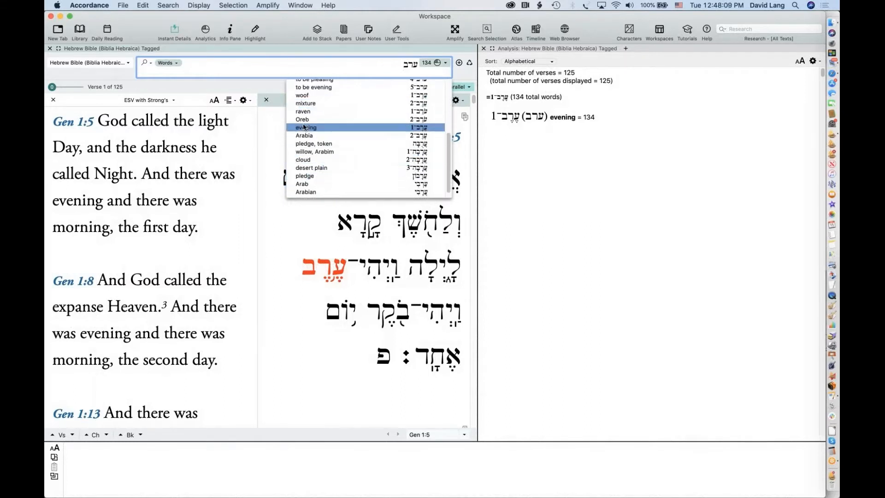
pyautogui.click(304, 129)
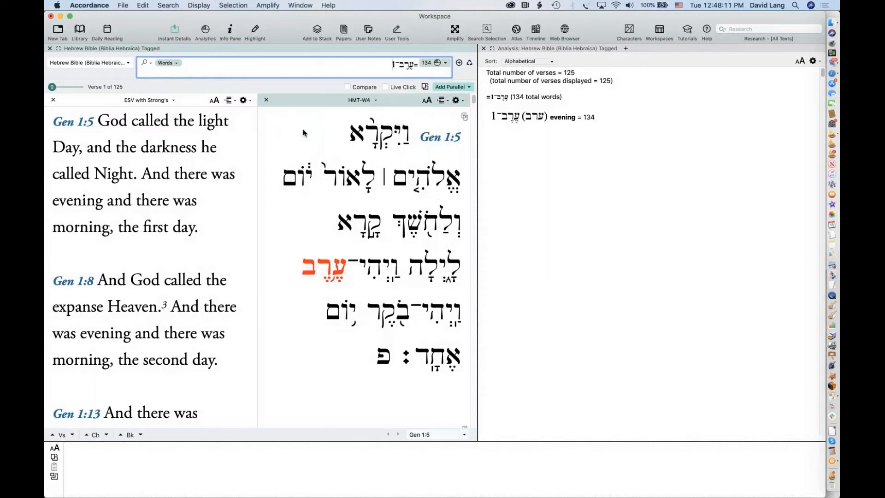
pyautogui.click(375, 134)
# Open the gear menu of display options for the ערב־1 Analysis pane
pyautogui.click(635, 122)
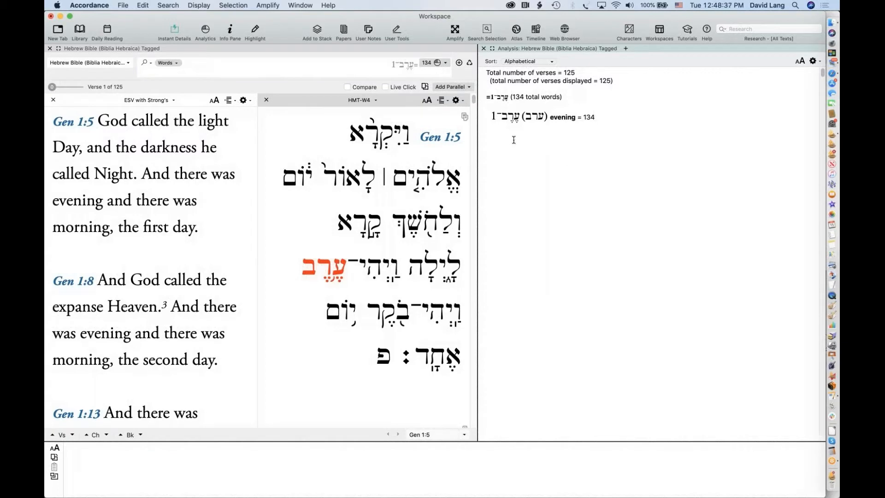
pyautogui.moveTo(406, 173)
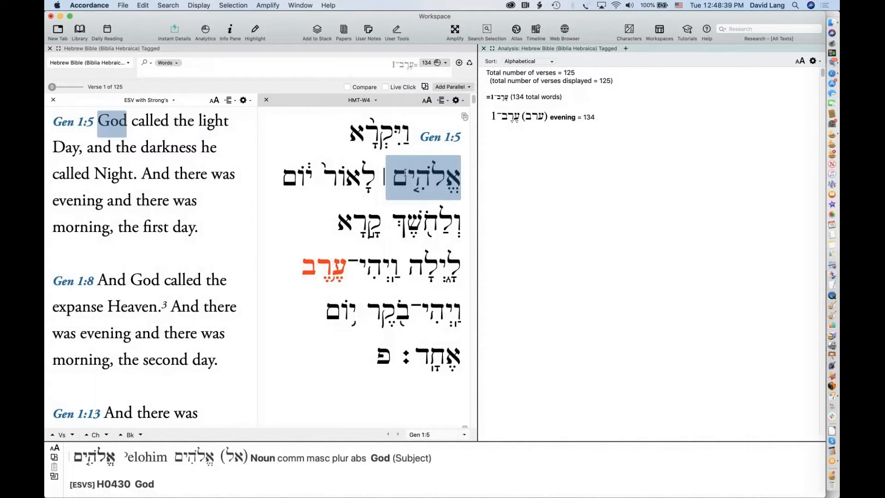
pyautogui.click(382, 68)
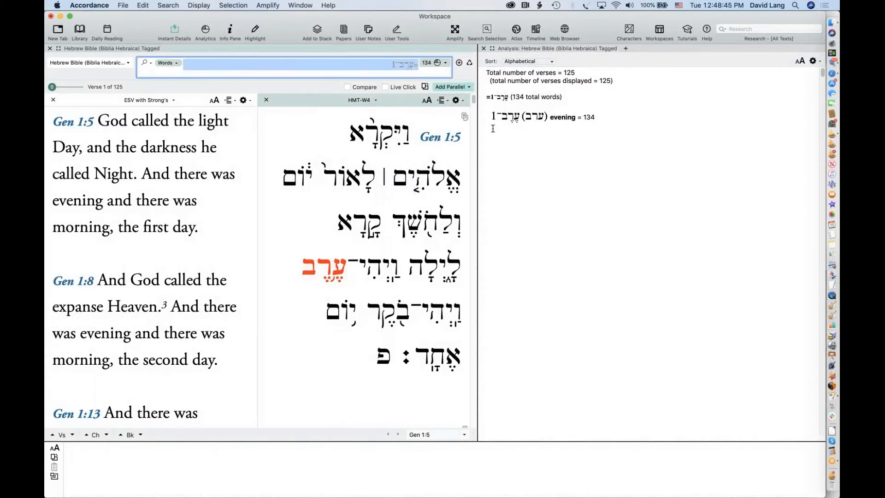
pyautogui.click(812, 62)
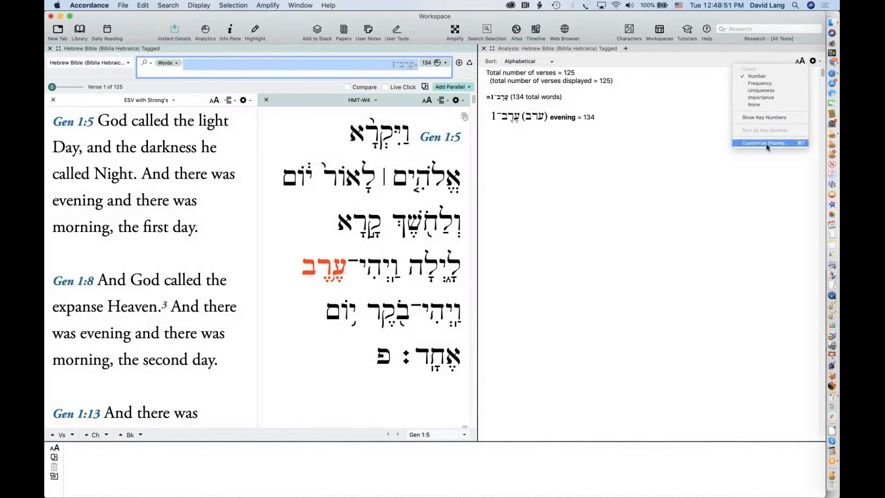
# Customize the Analysis display with INFLECT under LEX, splitting evening = 134 into five forms
pyautogui.click(779, 142)
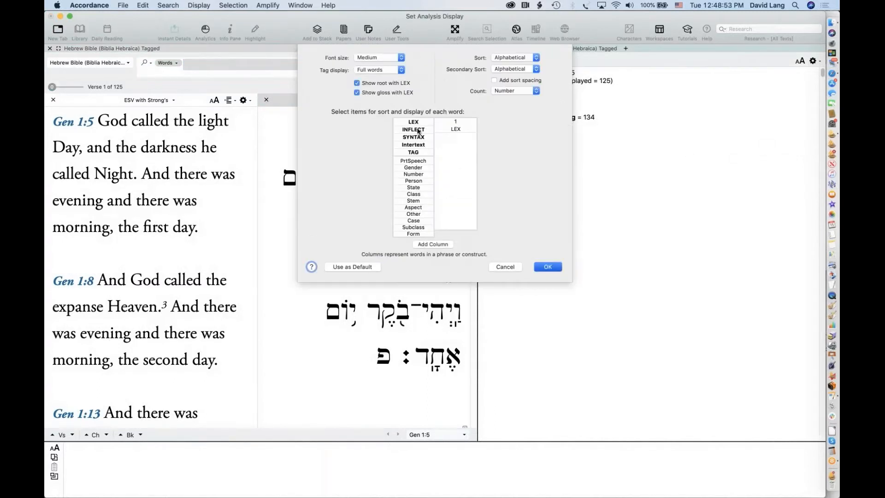
pyautogui.moveTo(413, 131); pyautogui.dragTo(452, 145)
pyautogui.click(543, 266)
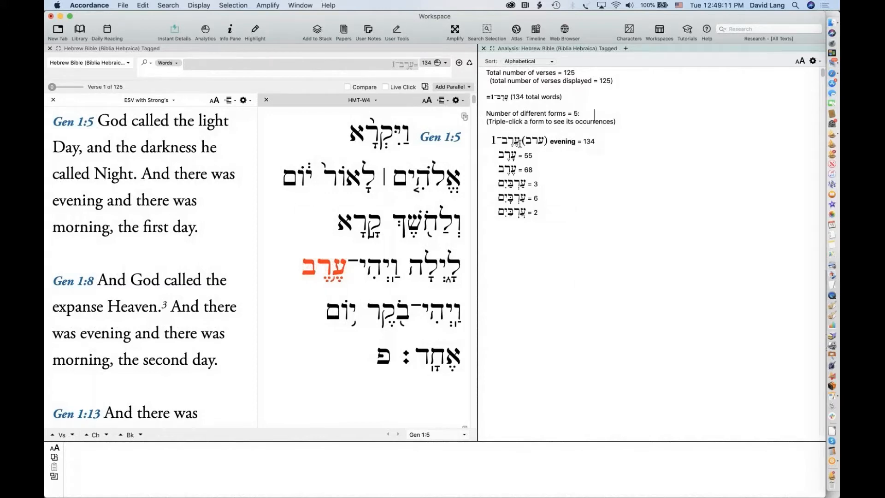
pyautogui.moveTo(519, 143); pyautogui.dragTo(492, 143)
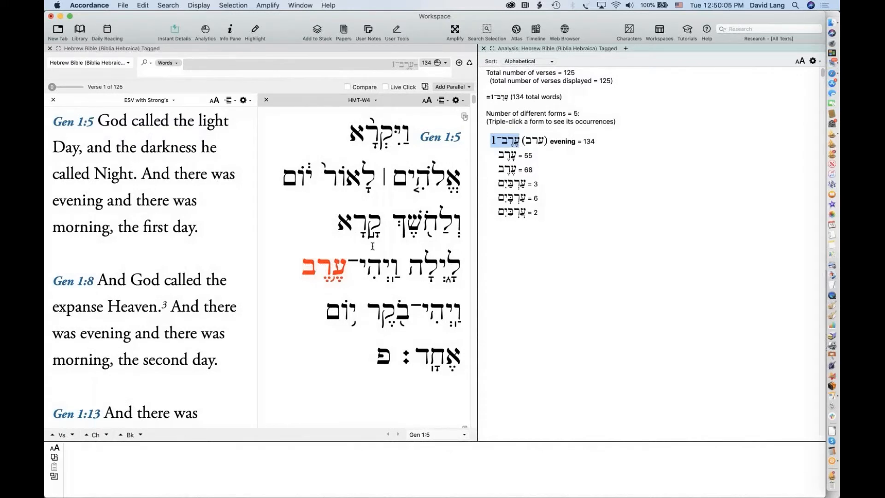
pyautogui.moveTo(315, 271)
pyautogui.click(399, 67)
pyautogui.moveTo(398, 68); pyautogui.dragTo(377, 66)
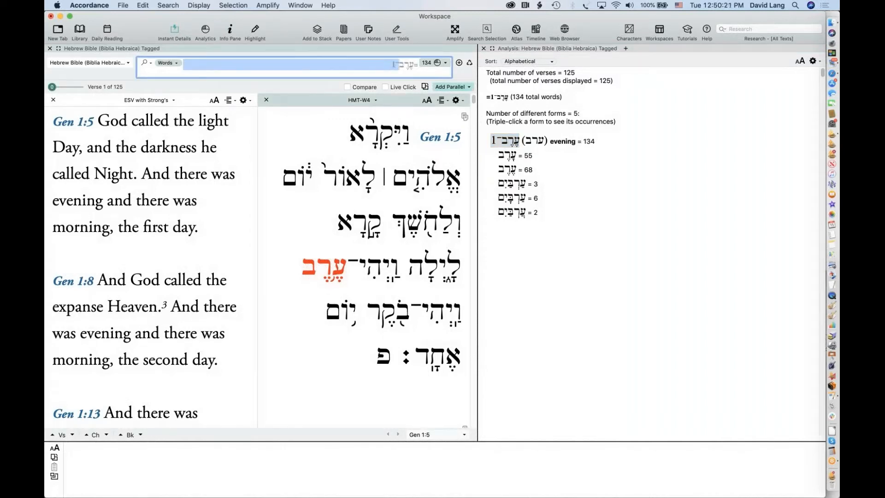
# Replace the homograph number with '=' and run the exact-form 'erev search
pyautogui.press('BackSpace')
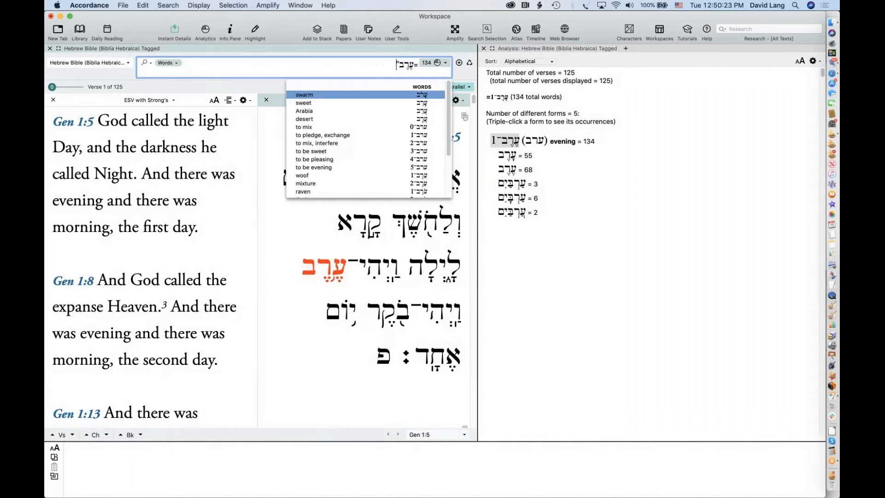
pyautogui.write('=')
pyautogui.write('"')
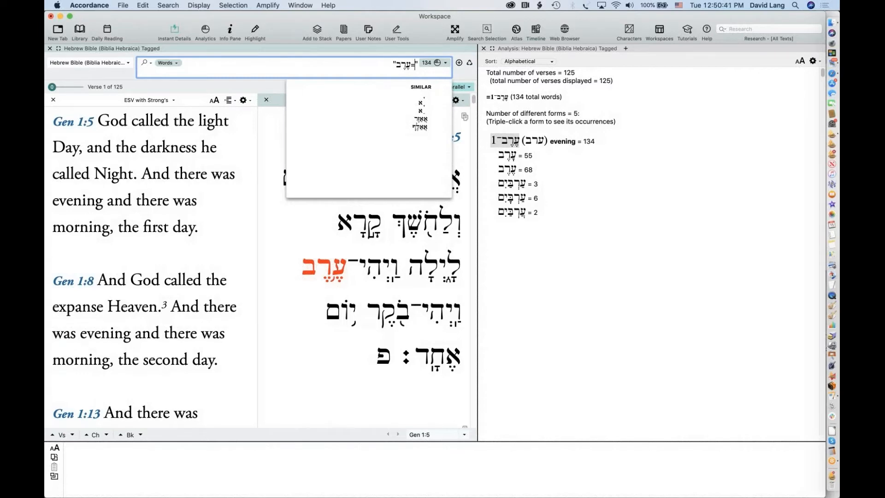
pyautogui.press('Return')
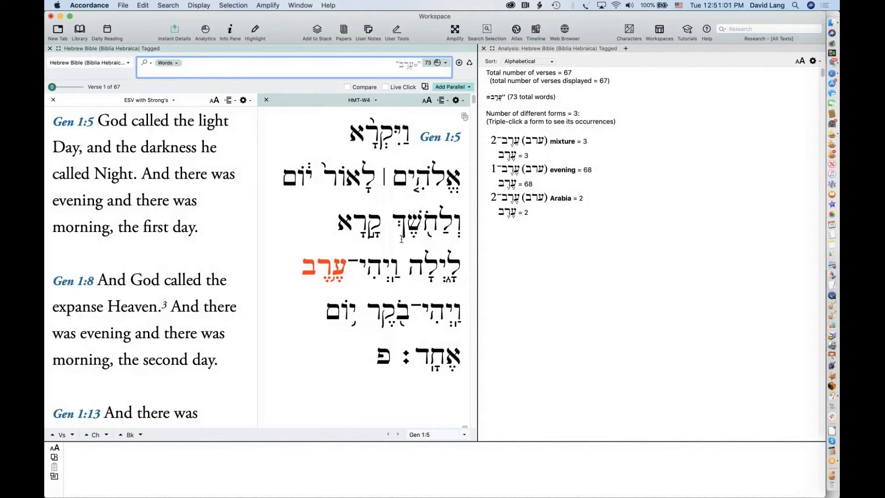
pyautogui.moveTo(401, 239)
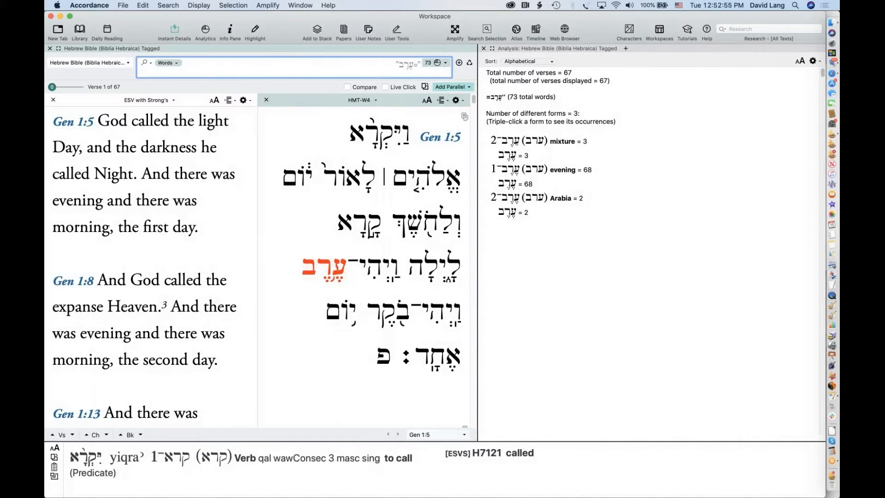
pyautogui.click(392, 67)
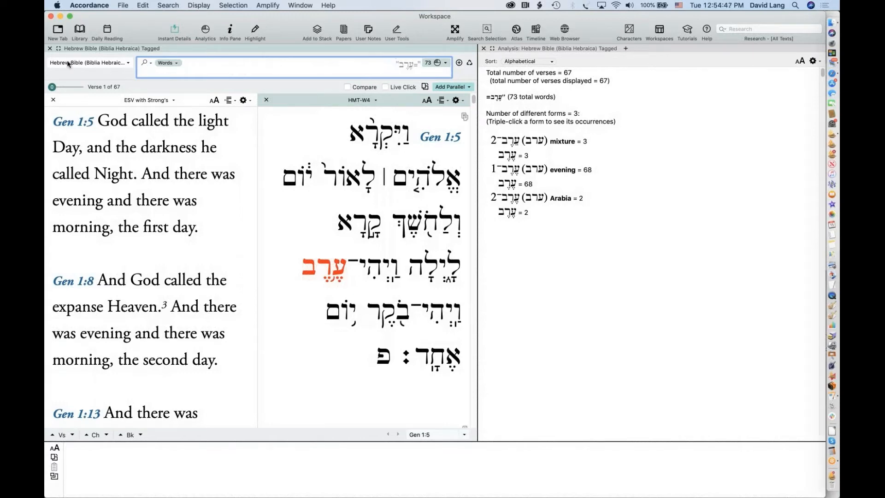
# Dismiss the text list menu and show the Library panel from the toolbar
pyautogui.click(84, 63)
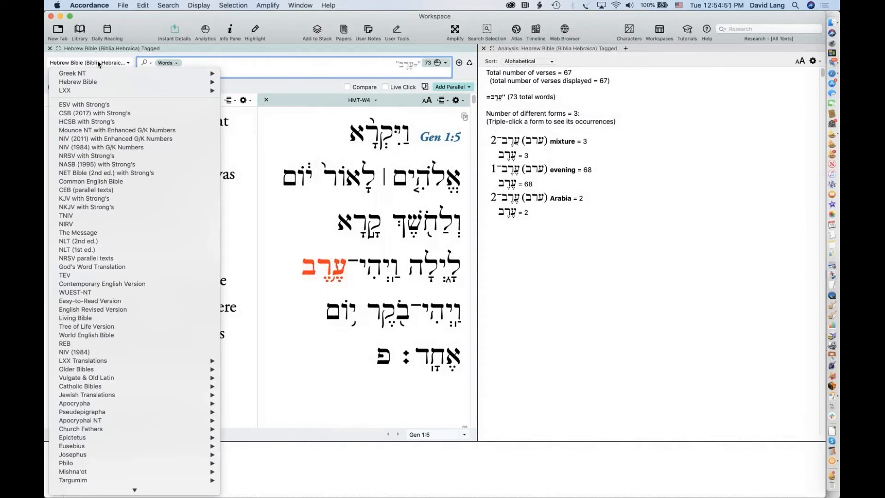
pyautogui.click(269, 123)
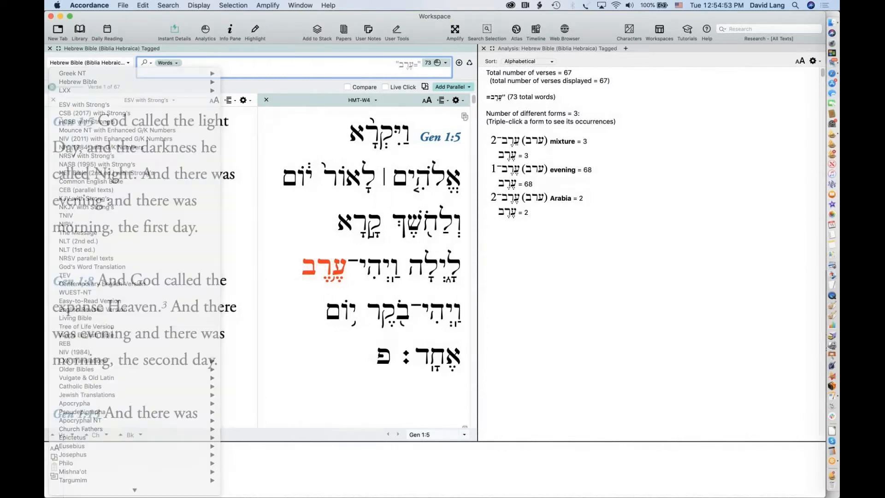
pyautogui.click(80, 29)
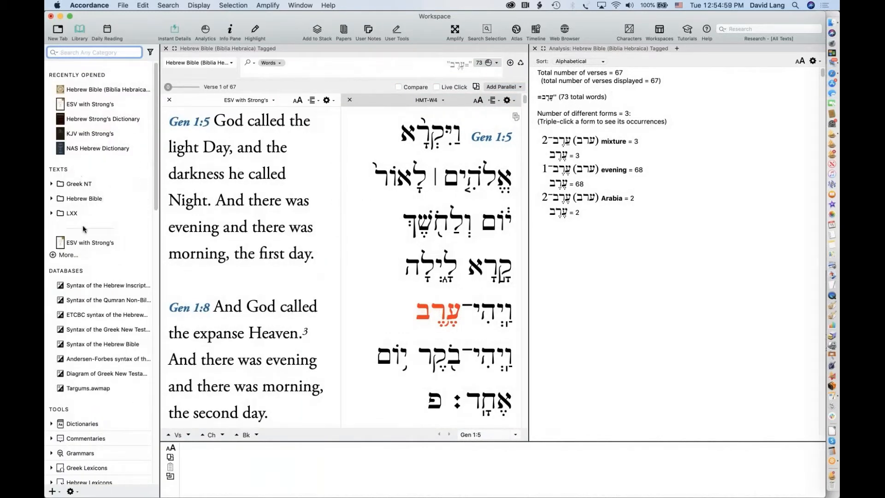
pyautogui.click(66, 255)
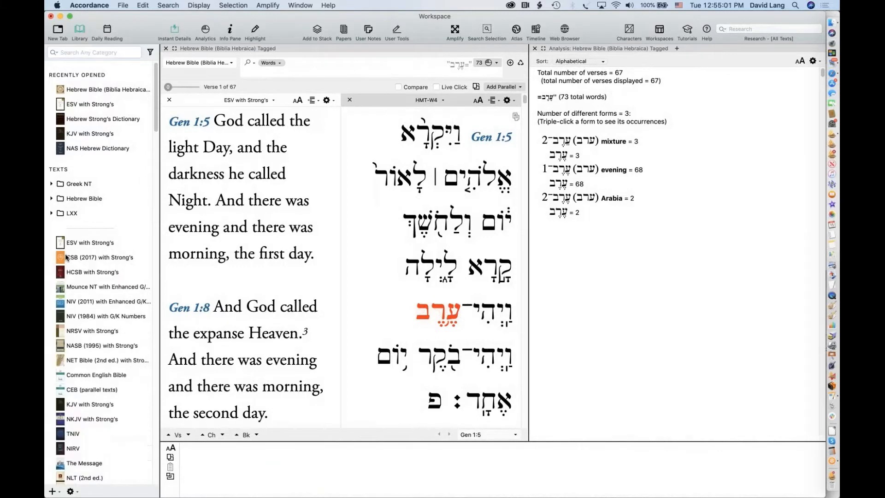
pyautogui.scroll(-5, 98, 176)
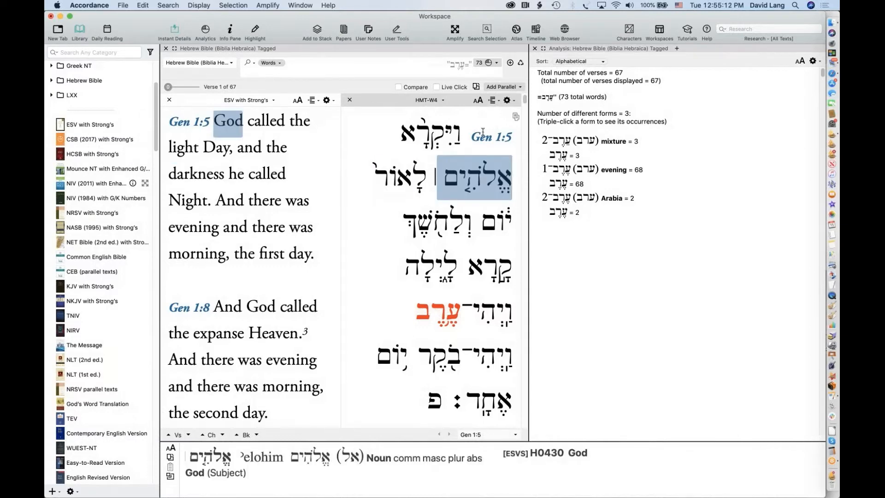
pyautogui.moveTo(422, 130)
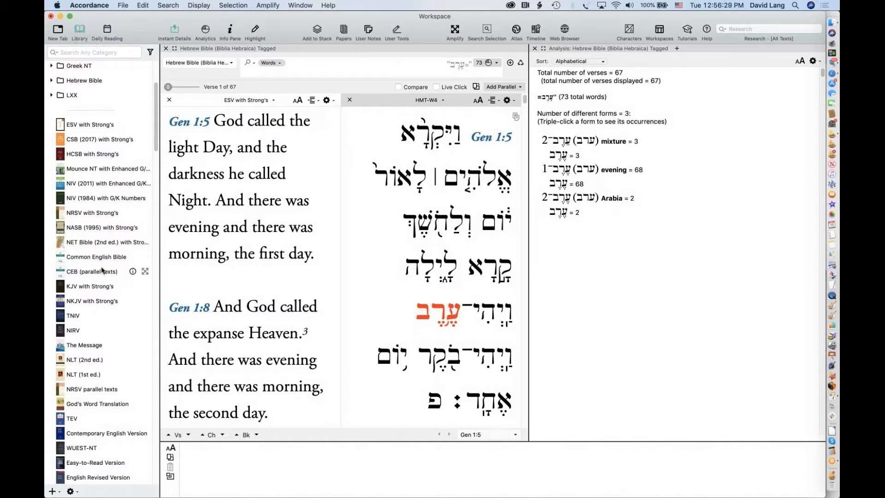
pyautogui.scroll(-3, 102, 270)
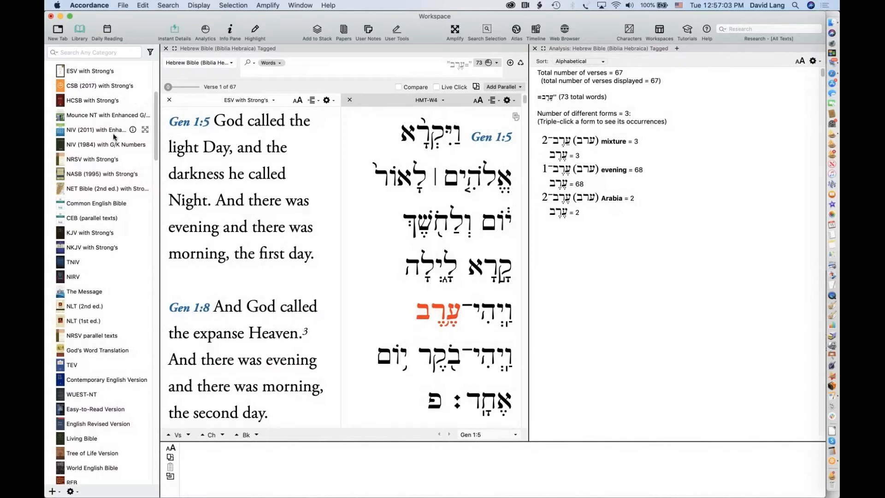
# Open Mounce NT in a new tab at Romans 8:31 with ESV with Strong's in parallel
pyautogui.click(77, 115)
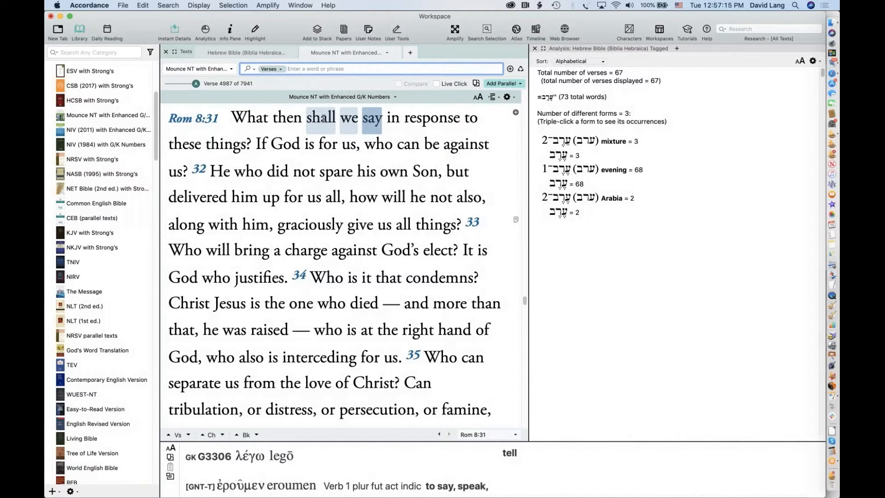
pyautogui.click(503, 84)
pyautogui.click(526, 125)
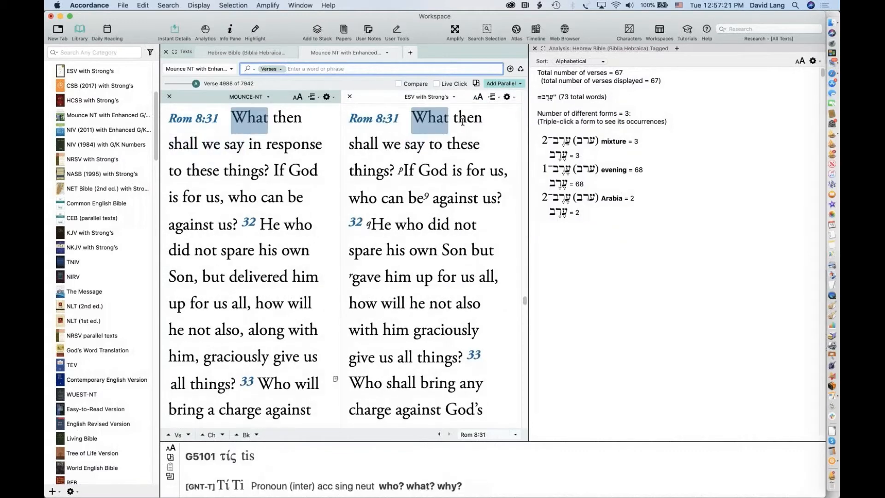
pyautogui.moveTo(417, 148)
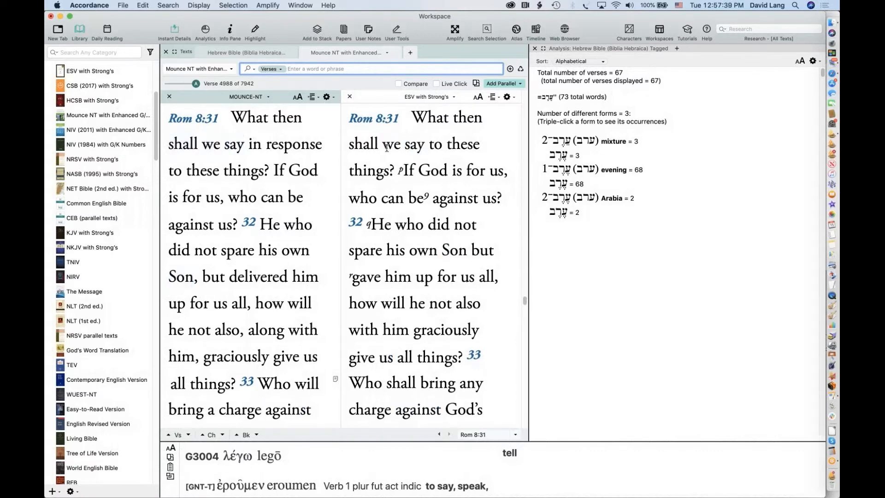
pyautogui.moveTo(349, 145); pyautogui.dragTo(422, 145)
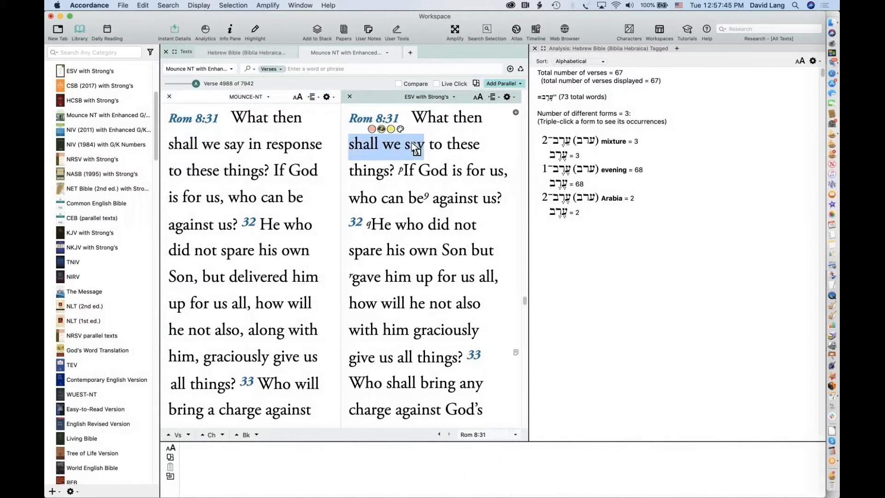
pyautogui.moveTo(416, 154)
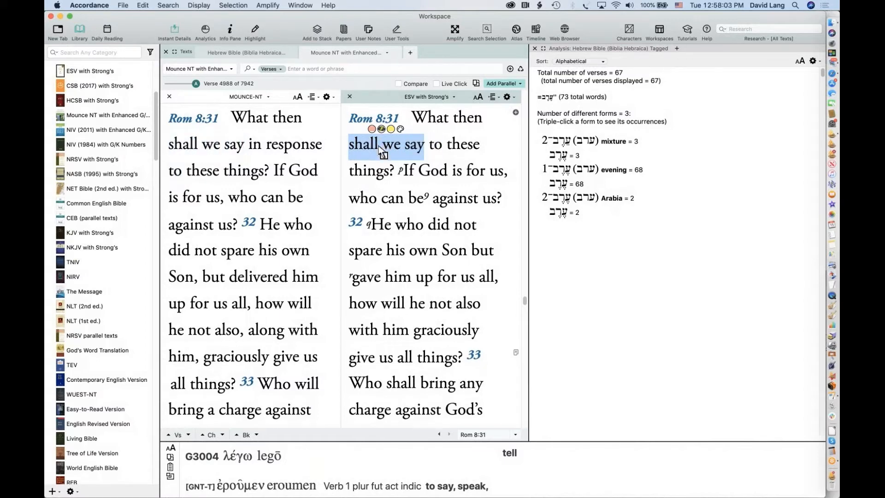
pyautogui.click(414, 141)
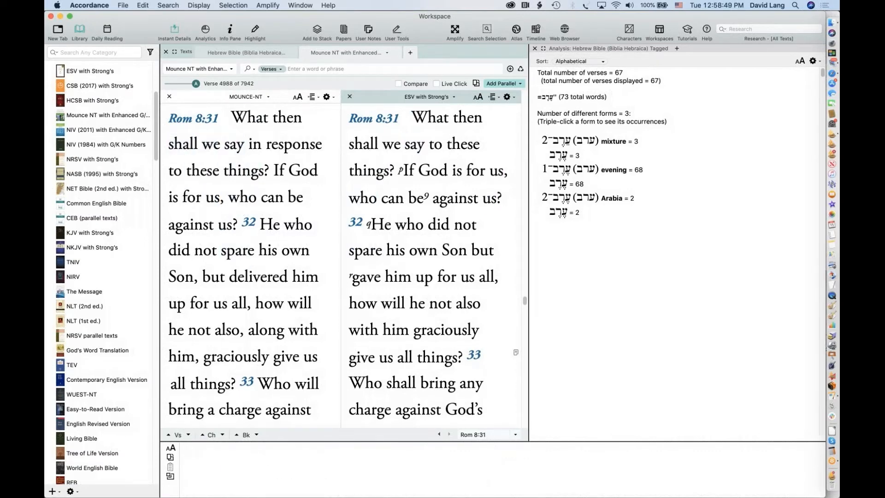
# Close the Mounce NT tab to return to the Hebrew Bible search, then browse the Library list
pyautogui.click(306, 54)
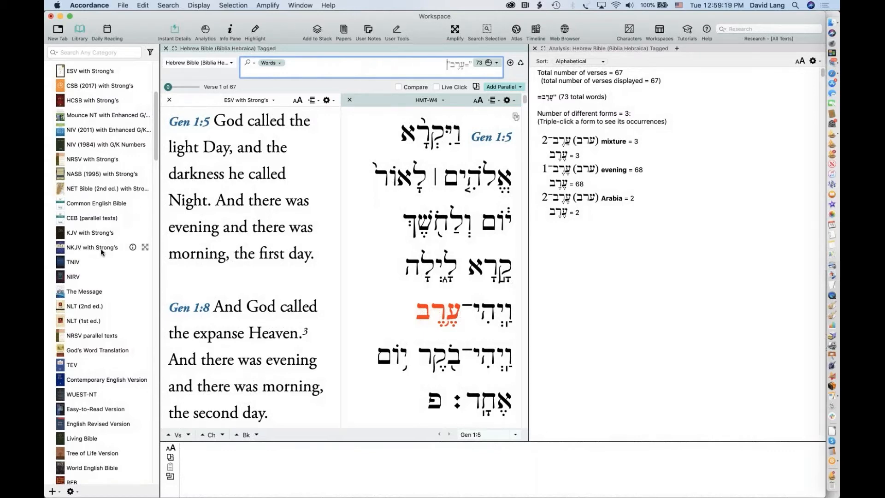
pyautogui.scroll(-3, 101, 251)
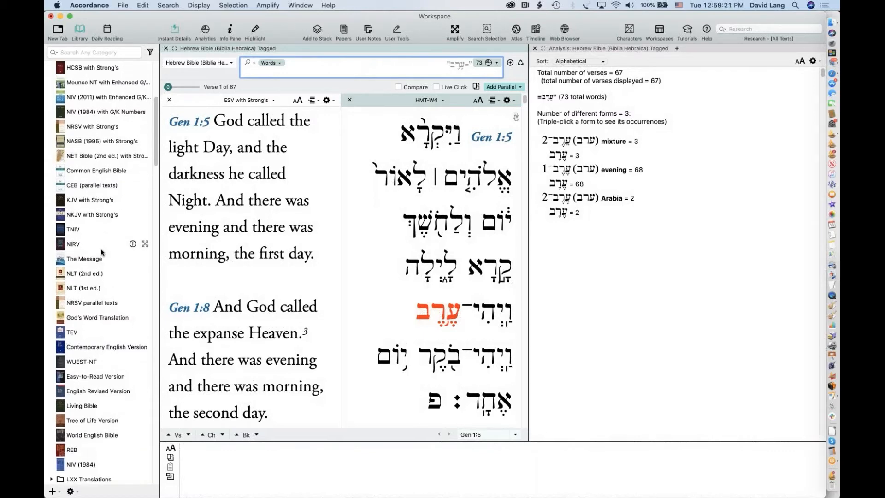
pyautogui.scroll(-5, 96, 260)
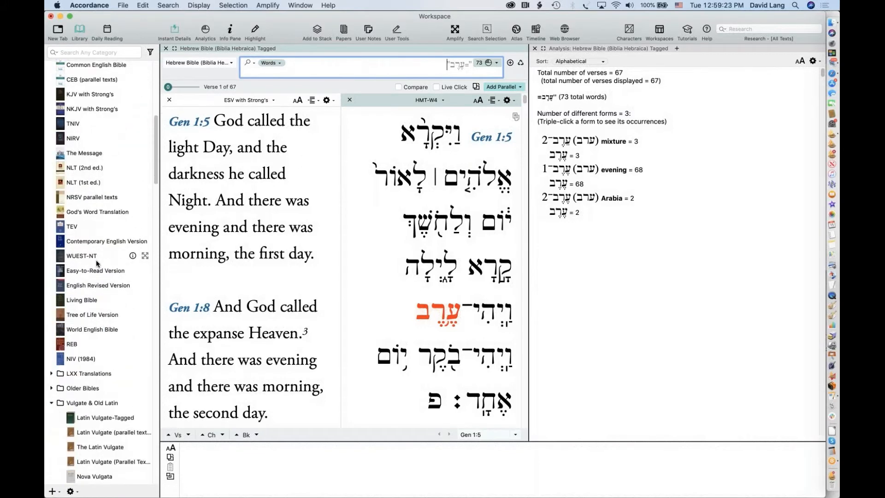
pyautogui.scroll(-6, 97, 263)
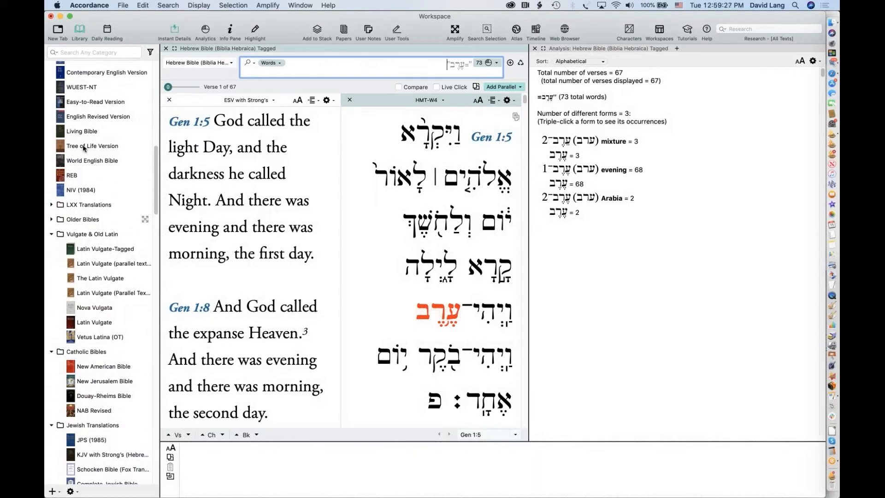
pyautogui.scroll(8, 95, 171)
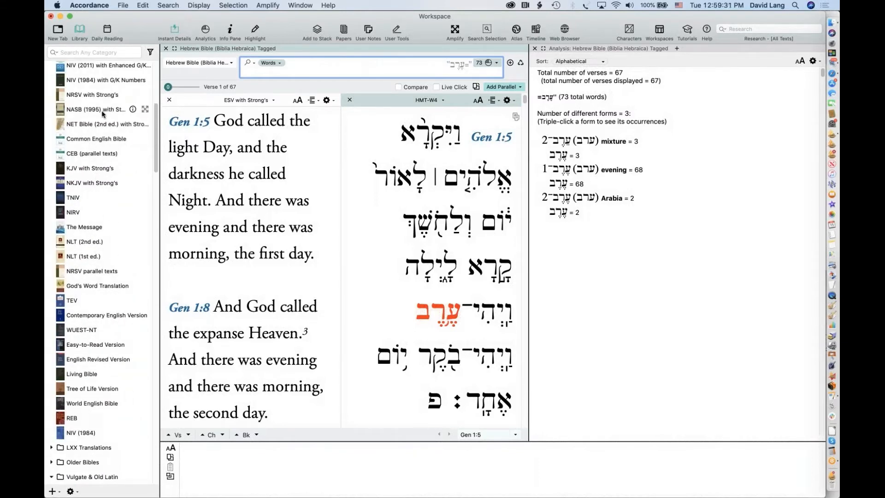
pyautogui.scroll(1, 102, 111)
pyautogui.scroll(4, 102, 113)
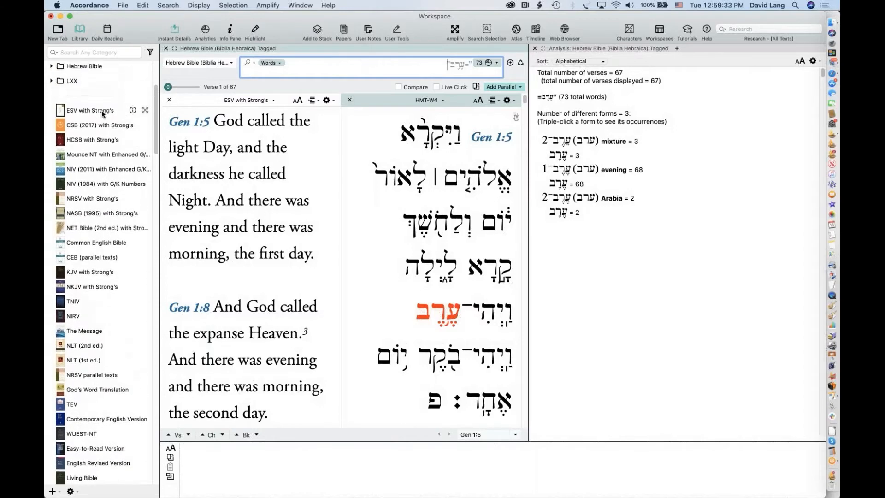
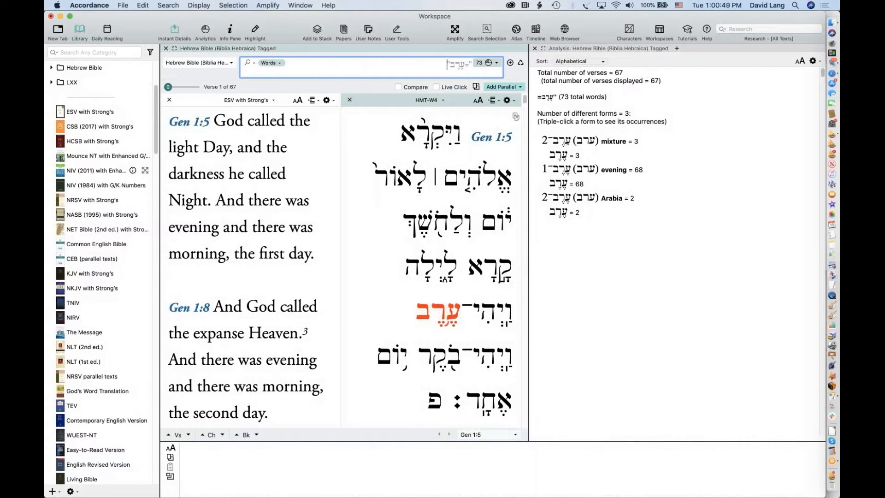
# Replace the ערב search entry with ויקרא by dragging in the vav and typing יקרא
pyautogui.moveTo(217, 145)
pyautogui.moveTo(415, 140)
pyautogui.moveTo(440, 65); pyautogui.dragTo(496, 67)
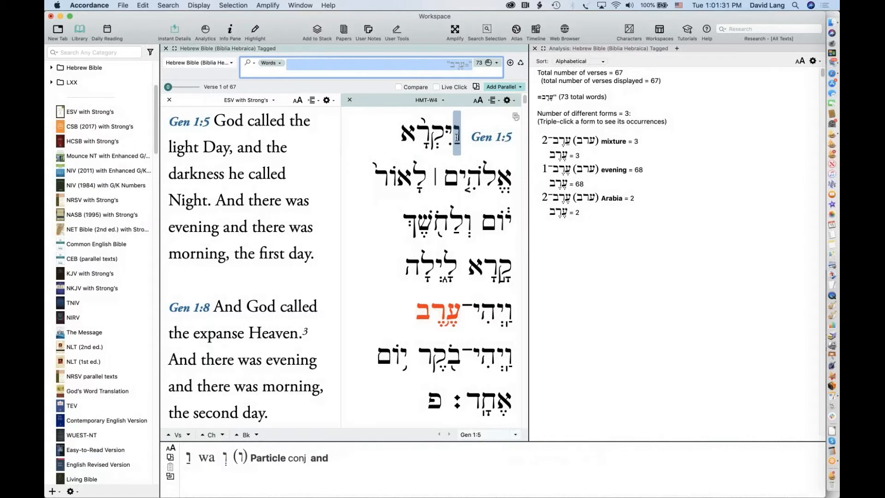
pyautogui.moveTo(457, 136); pyautogui.dragTo(469, 64)
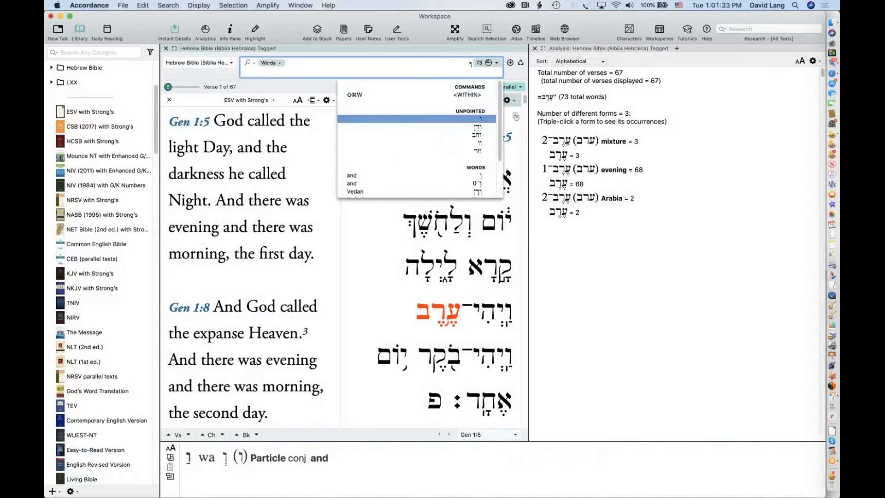
pyautogui.write('י')
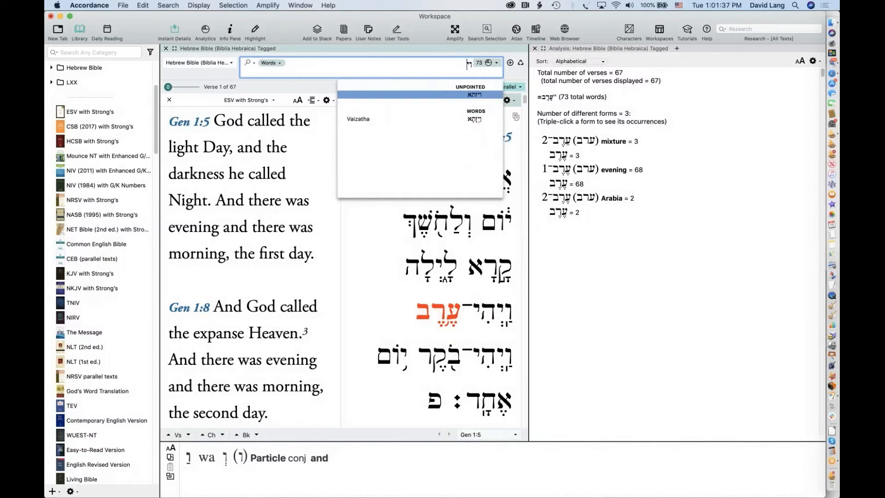
pyautogui.write('ק')
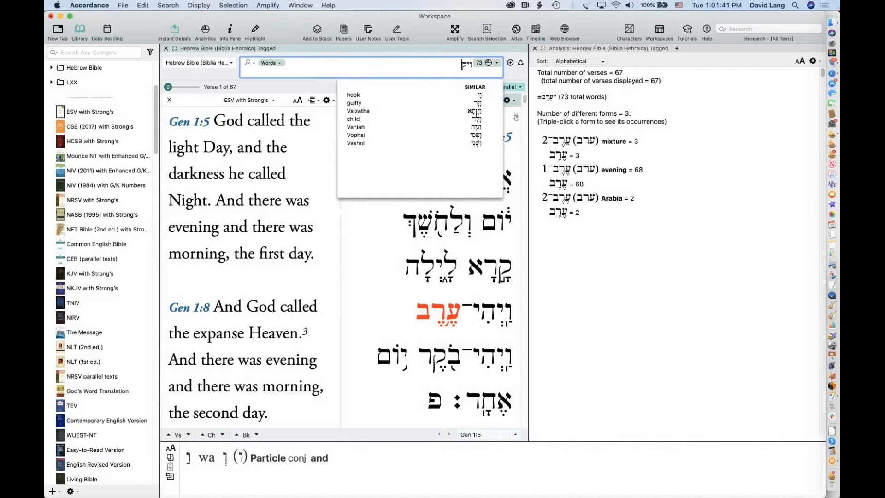
pyautogui.write('רא')
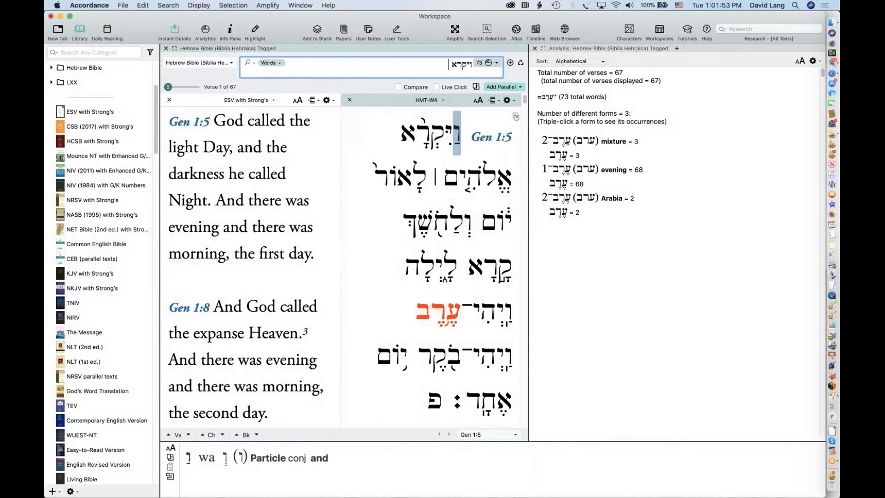
pyautogui.tripleClick(449, 68)
pyautogui.moveTo(472, 66); pyautogui.dragTo(464, 73)
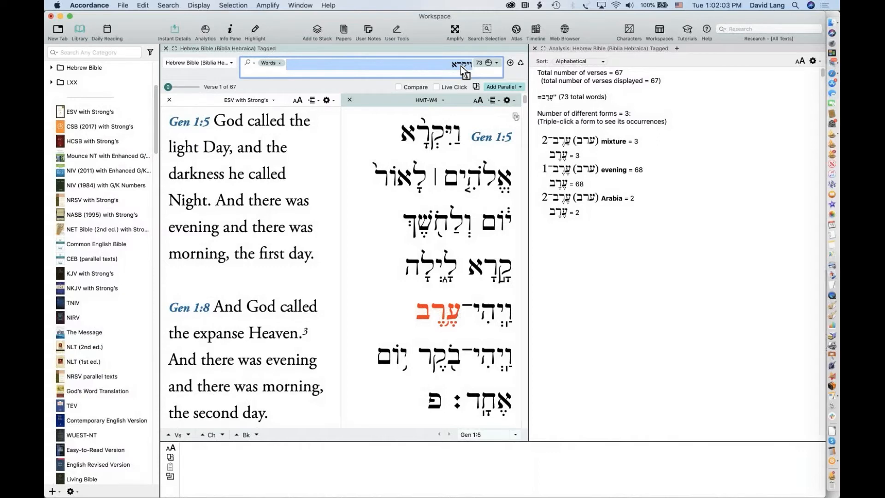
# Spell samekh, final nun and shin into the search entry from the Hebrew character palette
pyautogui.click(299, 4)
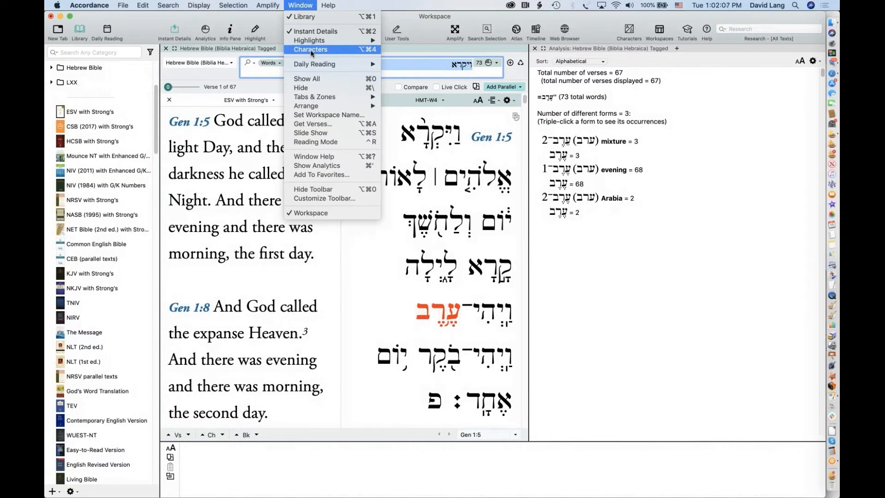
pyautogui.click(312, 52)
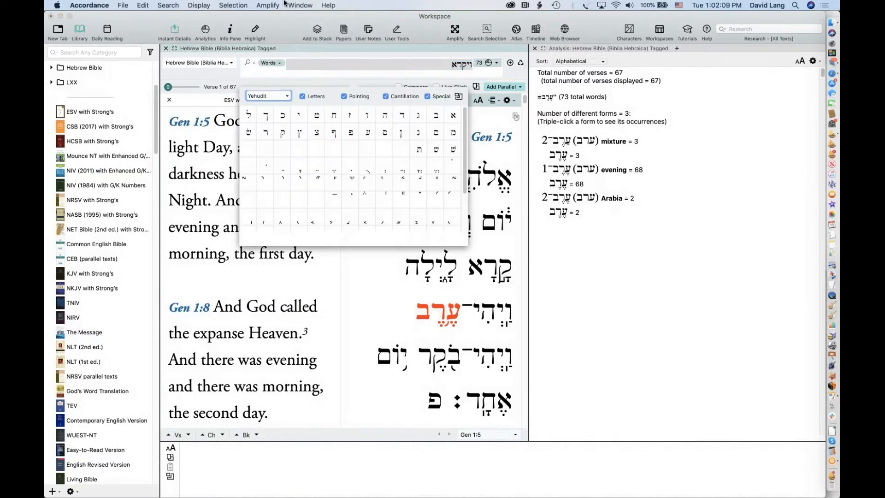
pyautogui.click(298, 5)
pyautogui.click(299, 6)
pyautogui.click(383, 133)
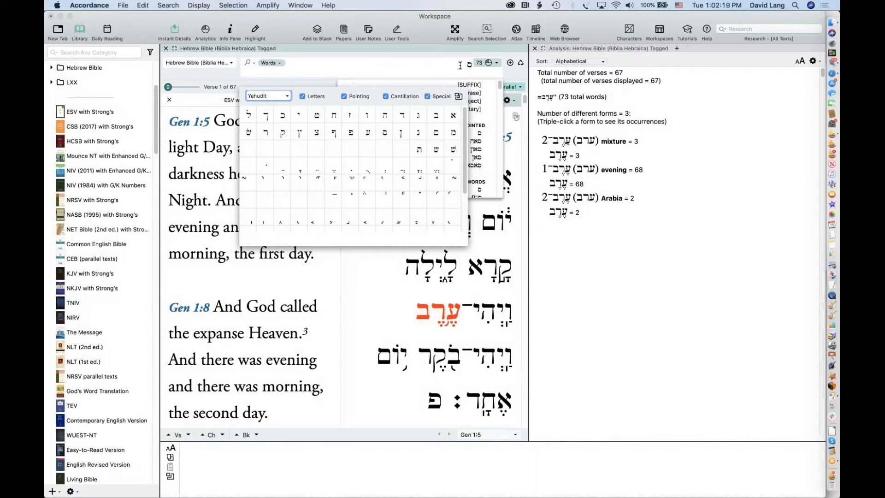
pyautogui.click(401, 133)
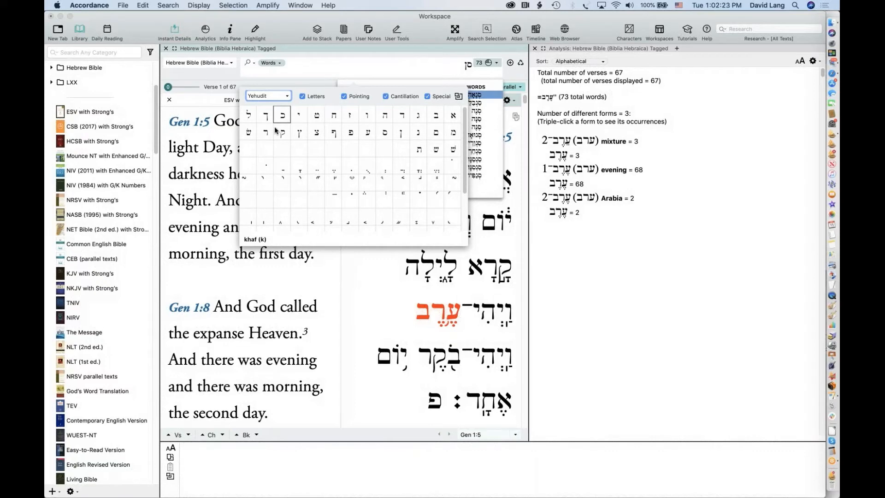
pyautogui.click(247, 133)
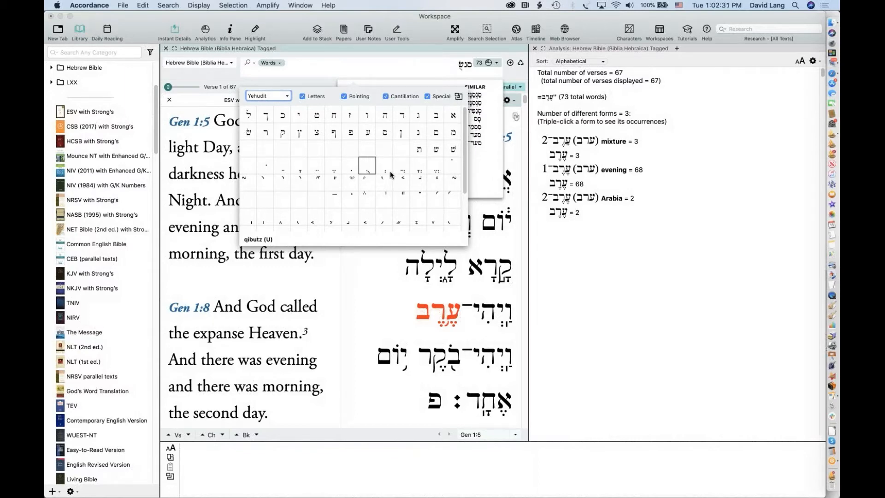
pyautogui.click(468, 68)
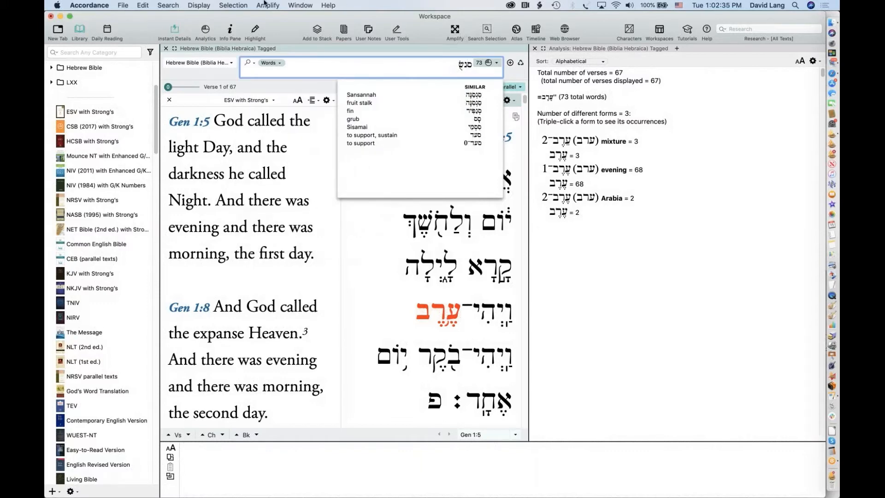
# Reopen the Hebrew palette, type ח and ה, then clear the search entry completely
pyautogui.click(300, 3)
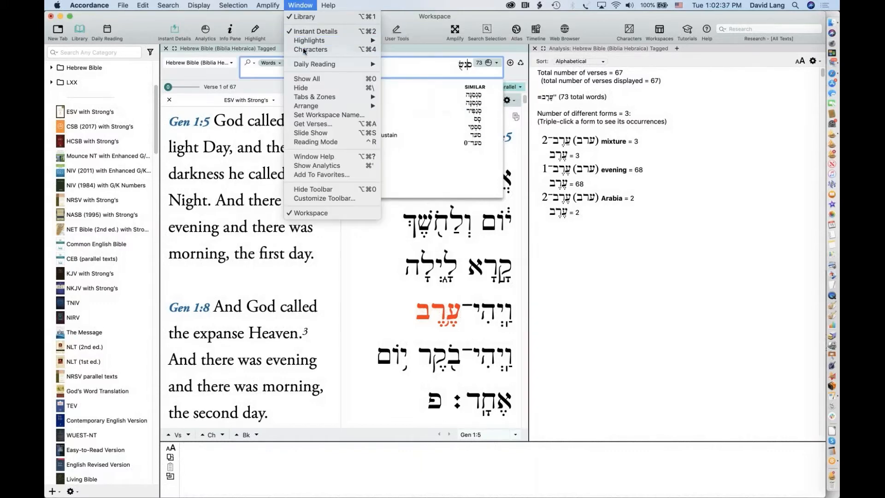
pyautogui.click(304, 50)
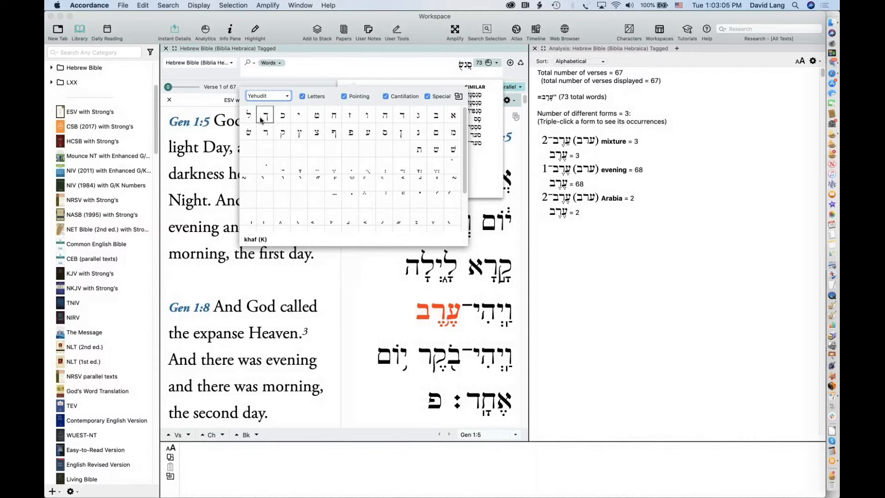
pyautogui.click(450, 66)
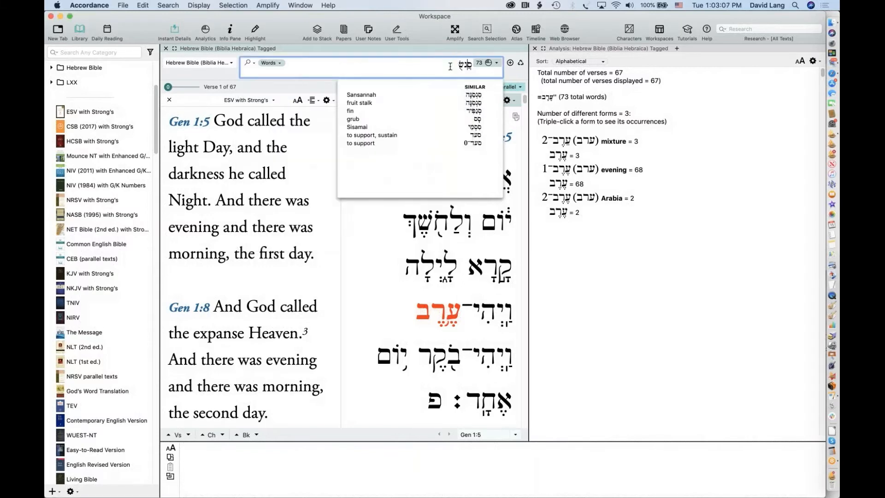
pyautogui.write('ח')
pyautogui.write('ה')
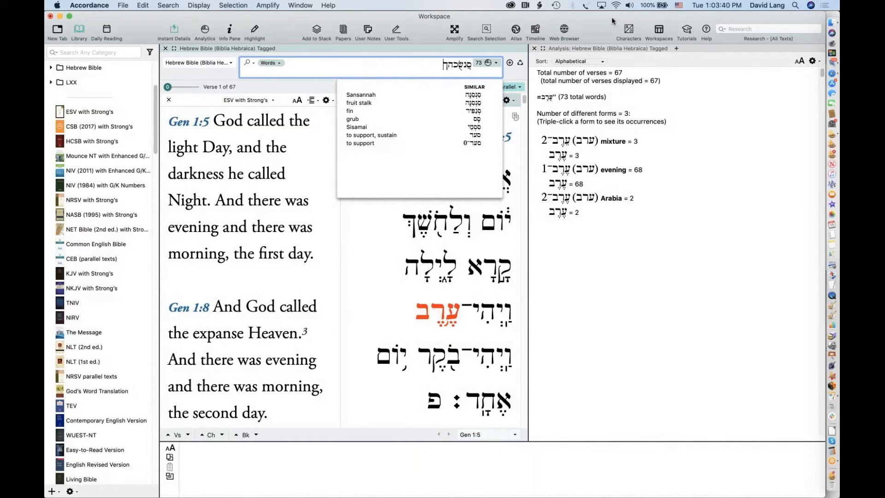
pyautogui.tripleClick(482, 65)
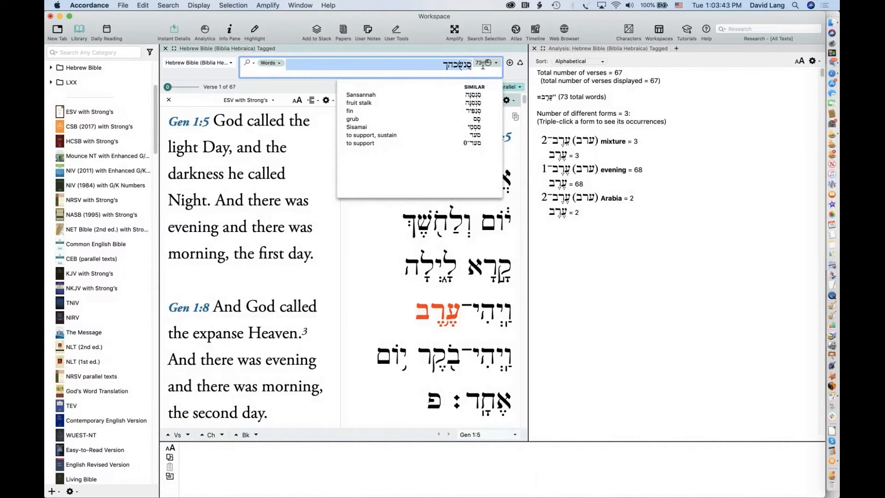
pyautogui.press('BackSpace')
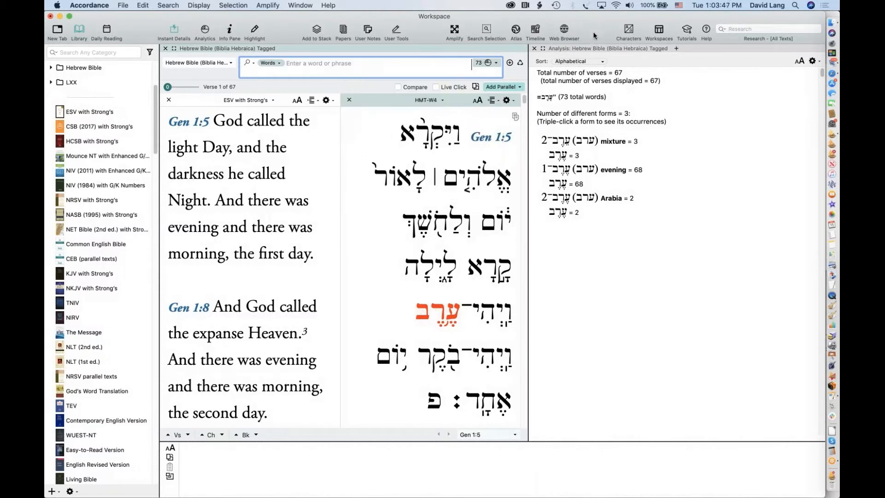
pyautogui.rightClick(598, 37)
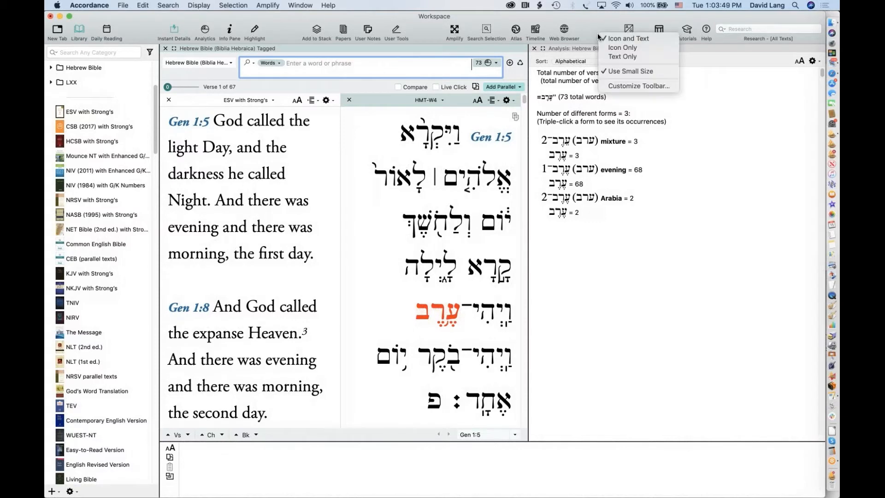
pyautogui.click(626, 86)
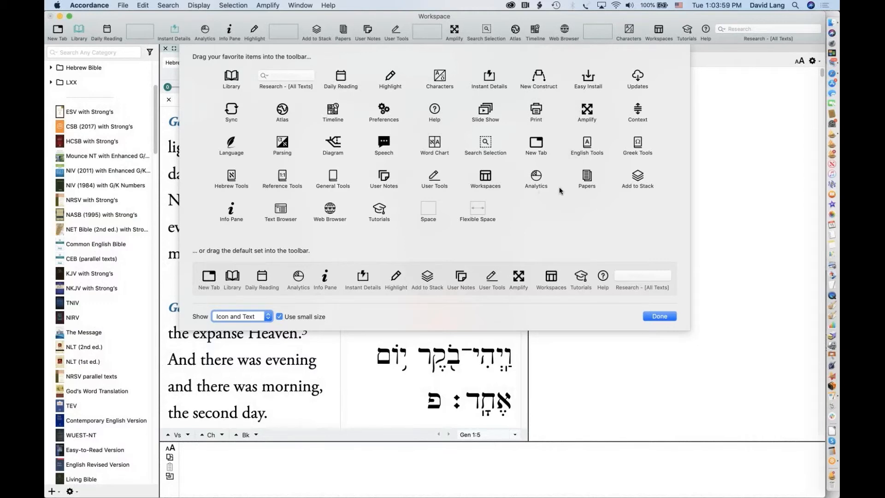
pyautogui.click(660, 316)
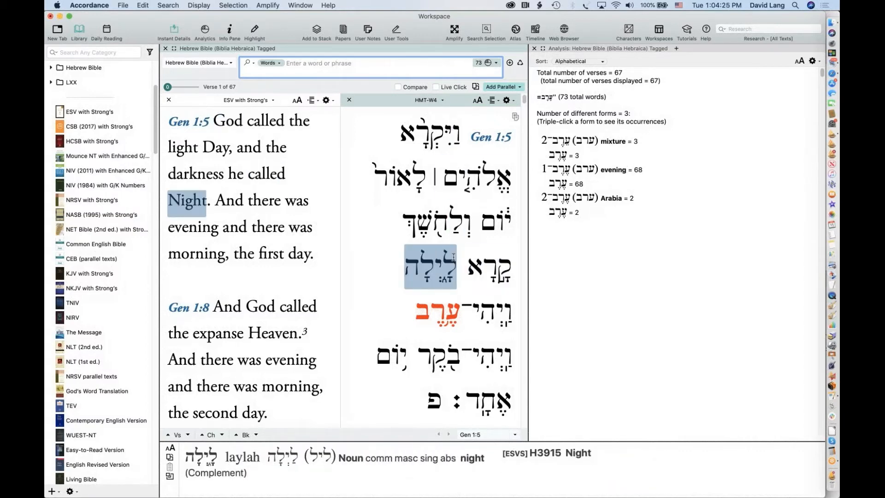
pyautogui.click(629, 30)
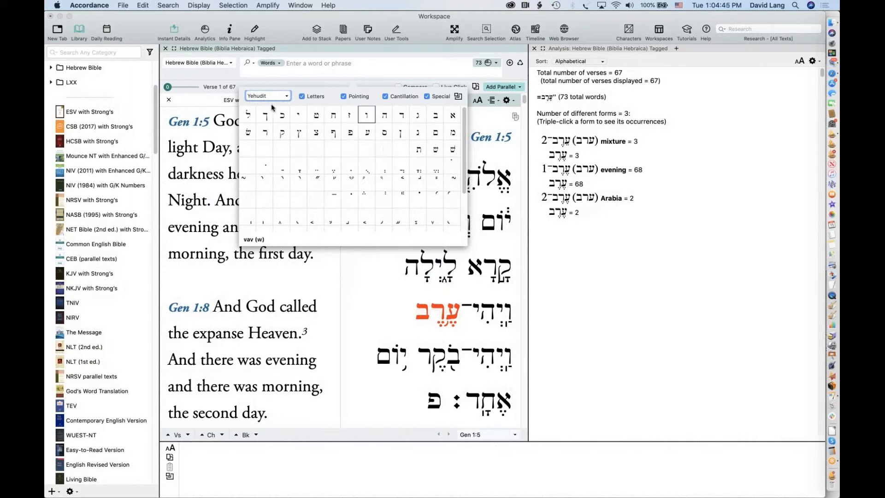
pyautogui.click(315, 95)
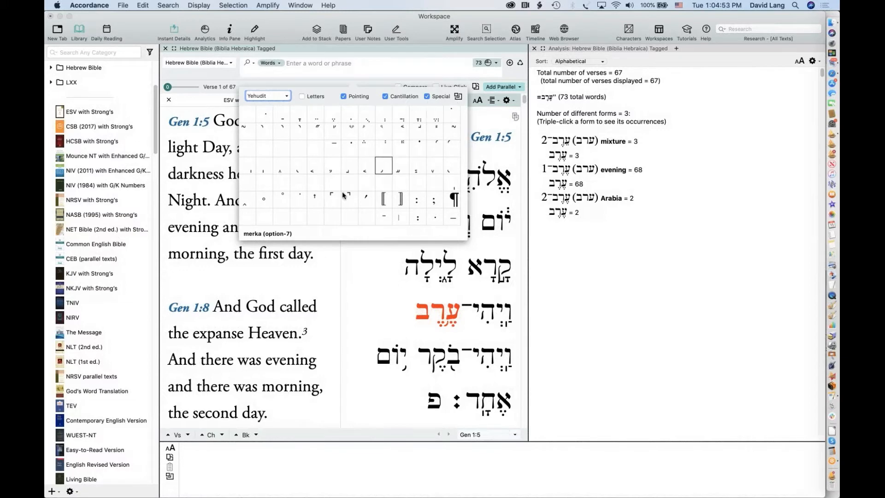
pyautogui.click(312, 96)
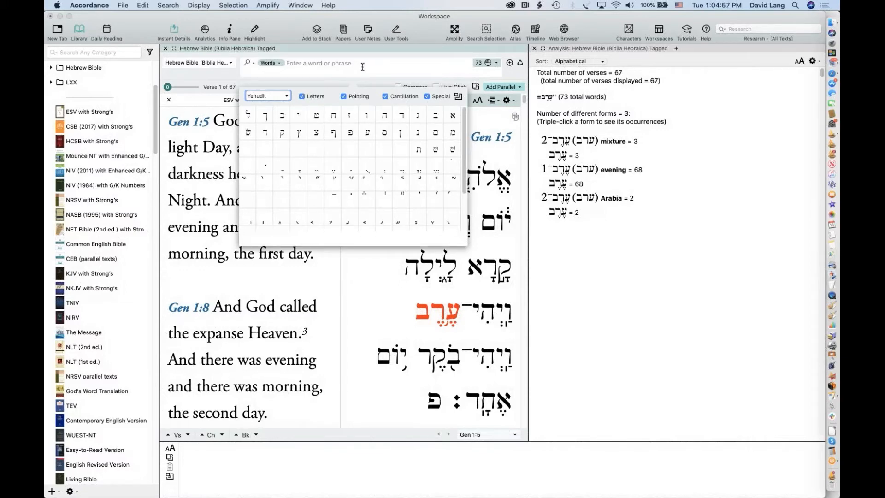
pyautogui.click(365, 67)
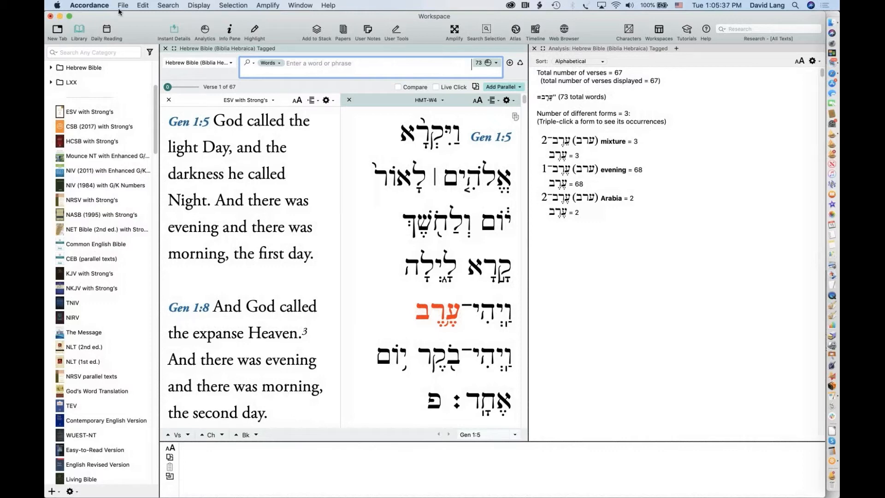
pyautogui.click(86, 5)
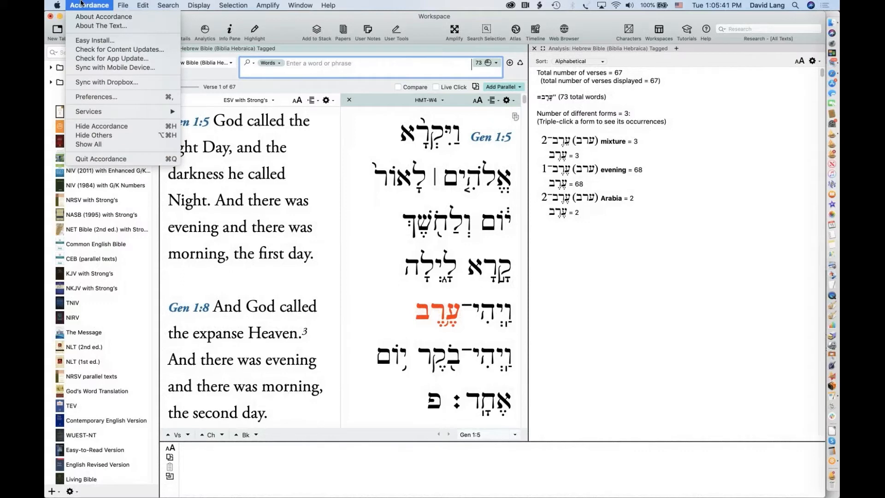
pyautogui.click(96, 97)
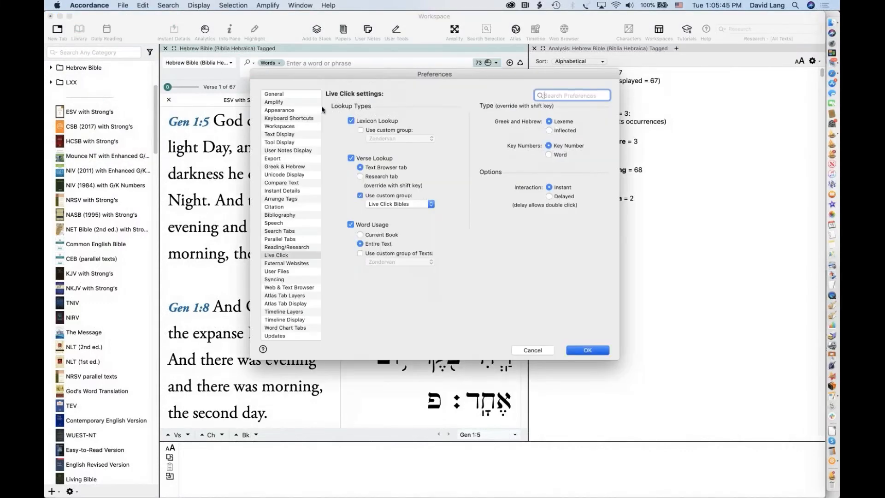
pyautogui.click(278, 167)
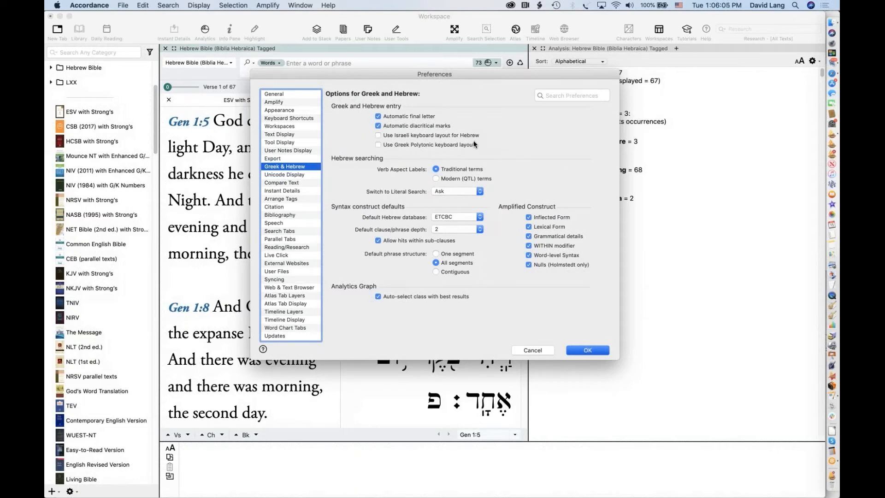
pyautogui.click(522, 351)
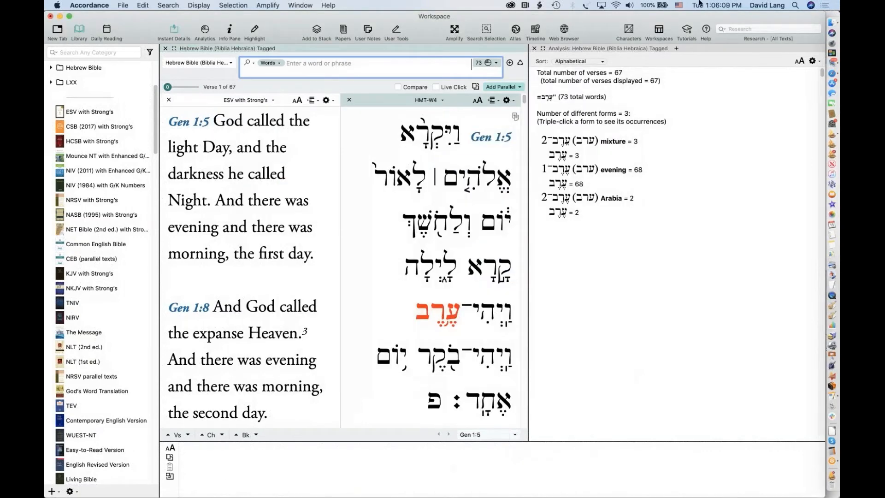
pyautogui.click(677, 5)
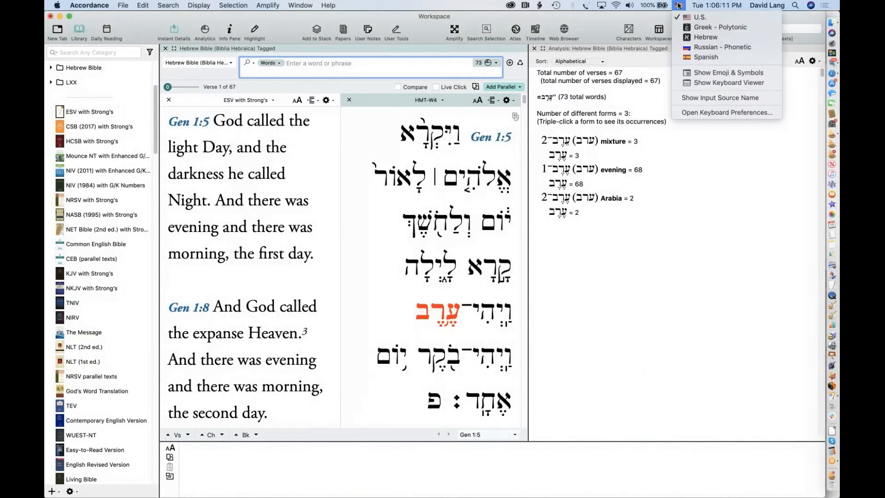
pyautogui.click(703, 38)
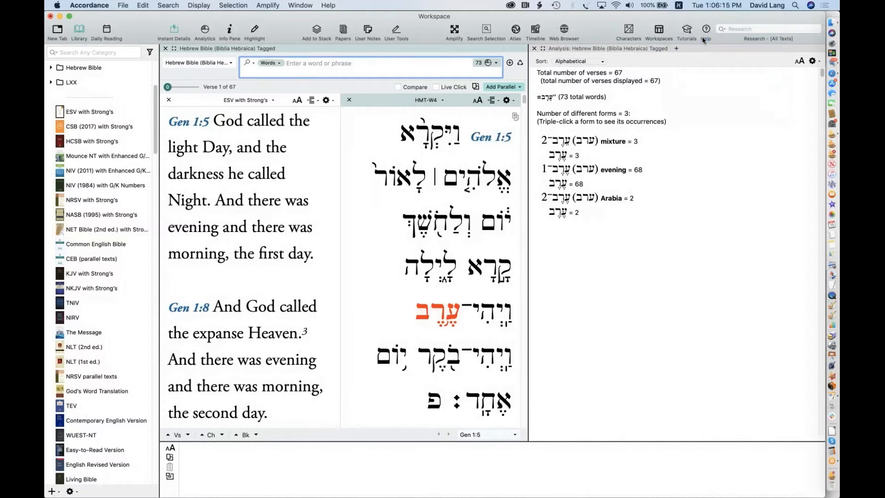
pyautogui.write('י')
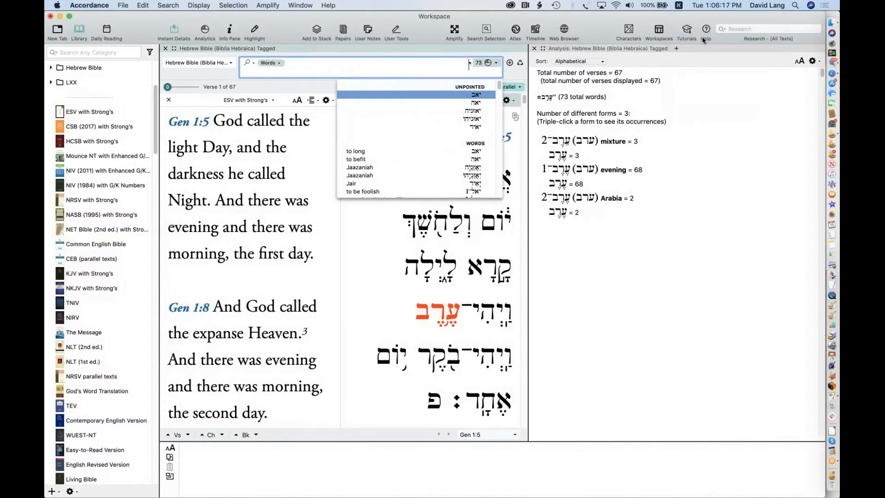
pyautogui.write('ל')
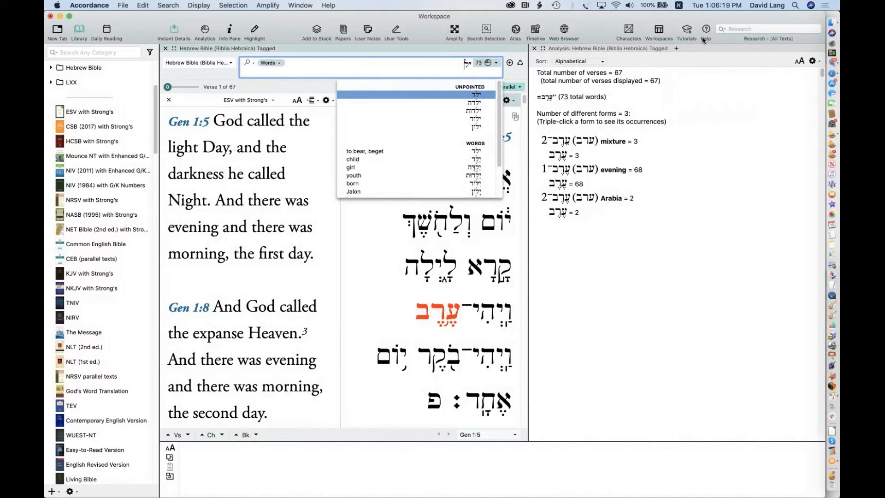
pyautogui.write('גט')
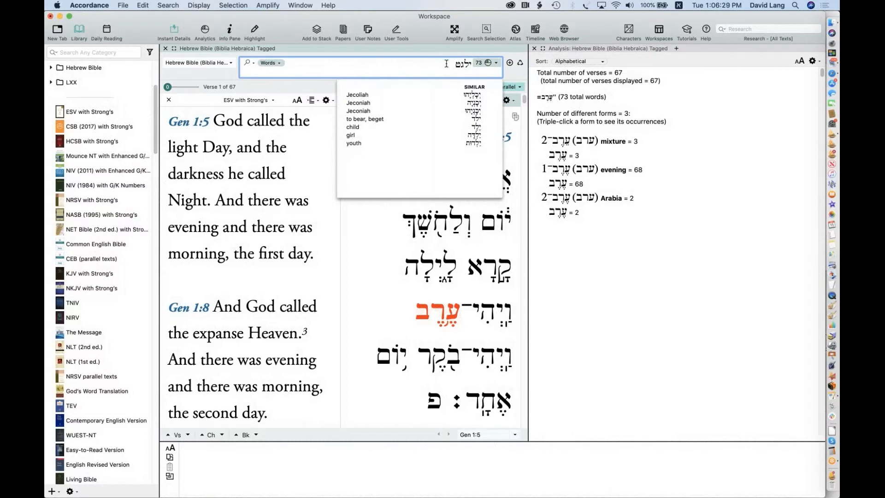
pyautogui.moveTo(447, 63); pyautogui.dragTo(482, 64)
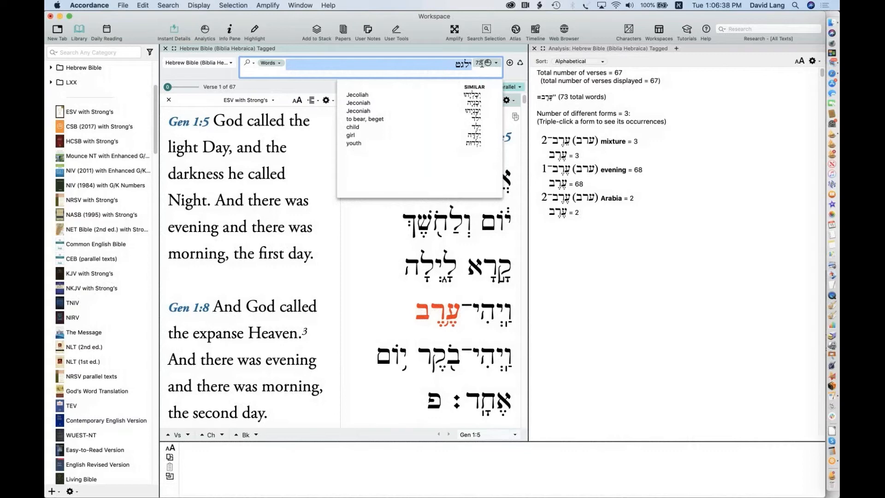
pyautogui.press('BackSpace')
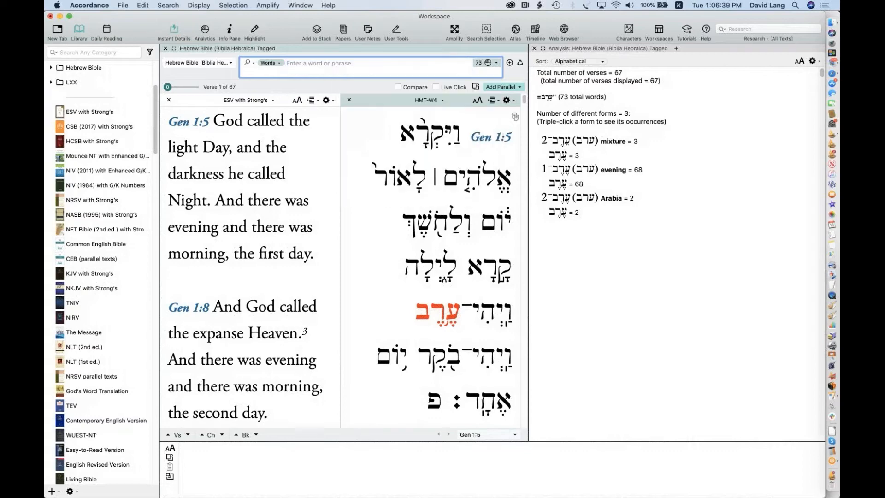
pyautogui.click(679, 6)
pyautogui.click(679, 19)
# Read the Instant Details parsing of Gen 1:5 words, then select וַיְהִי־בֹקֶר in HMT-W4
pyautogui.moveTo(451, 134)
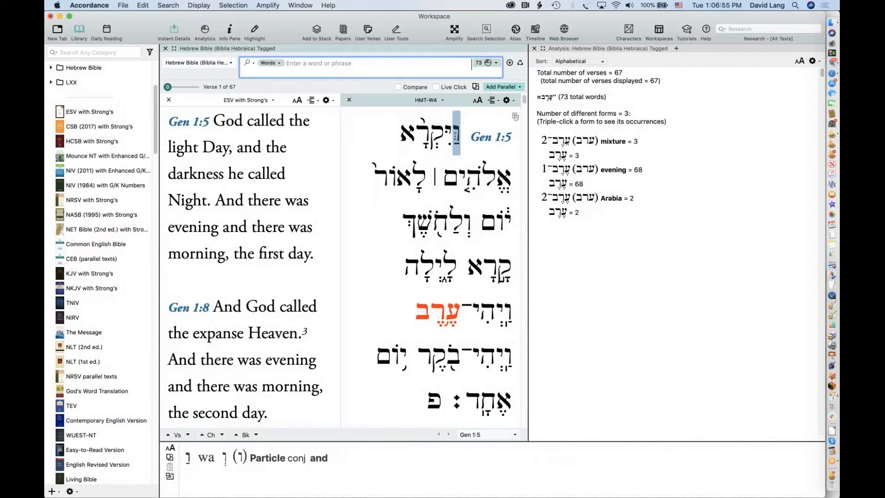
pyautogui.moveTo(478, 167)
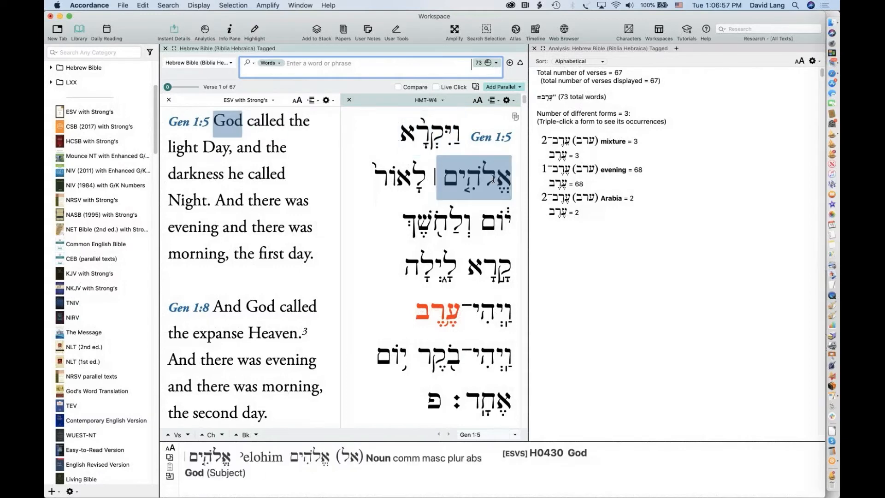
pyautogui.moveTo(503, 220)
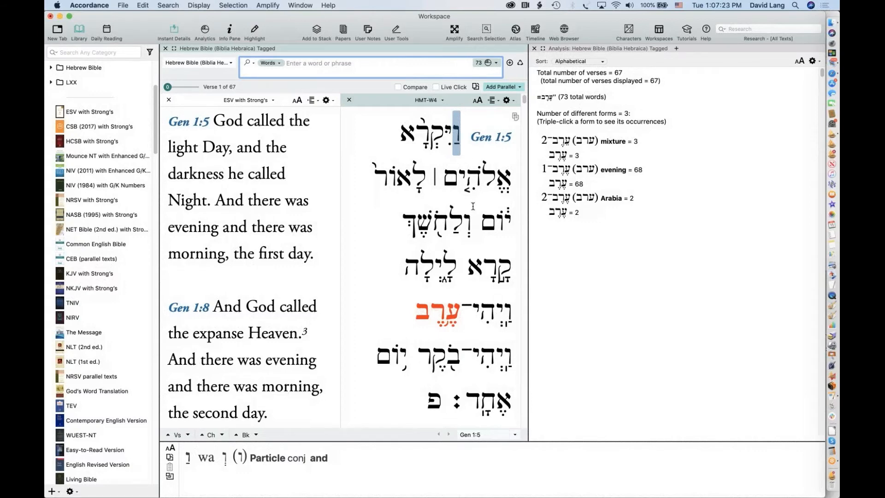
pyautogui.click(509, 360)
pyautogui.moveTo(448, 361); pyautogui.dragTo(417, 359)
pyautogui.press('super+c')
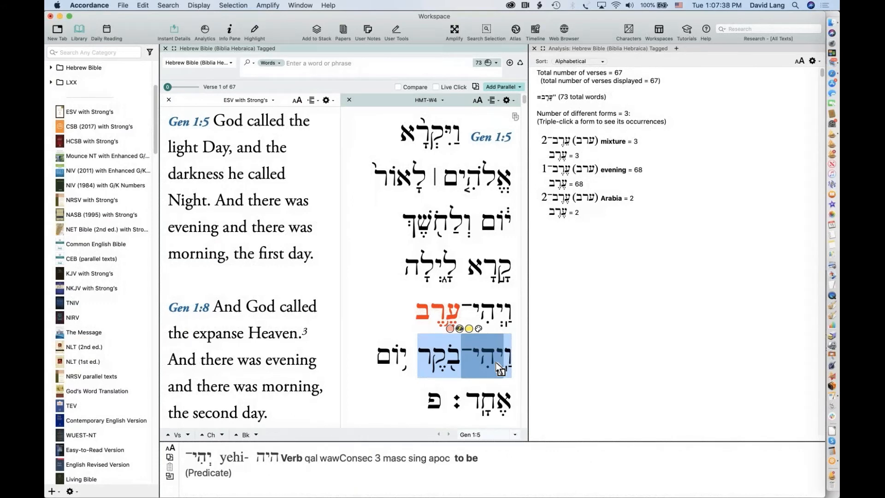
# Paste וַיְהִי־בֹקֶר into the search entry and run the search
pyautogui.click(419, 66)
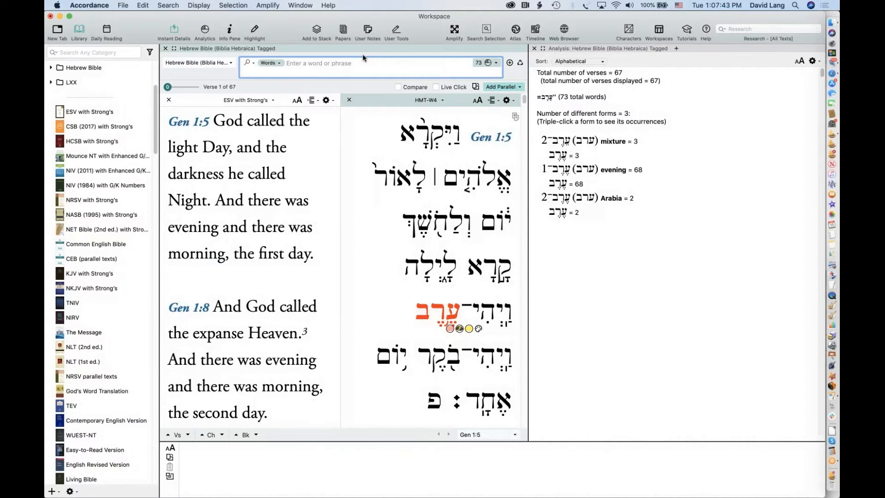
pyautogui.press('super+v')
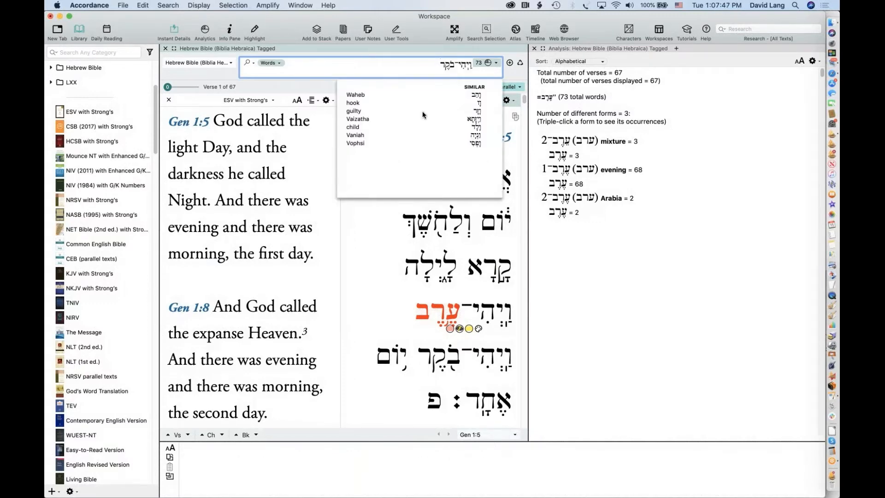
pyautogui.click(476, 282)
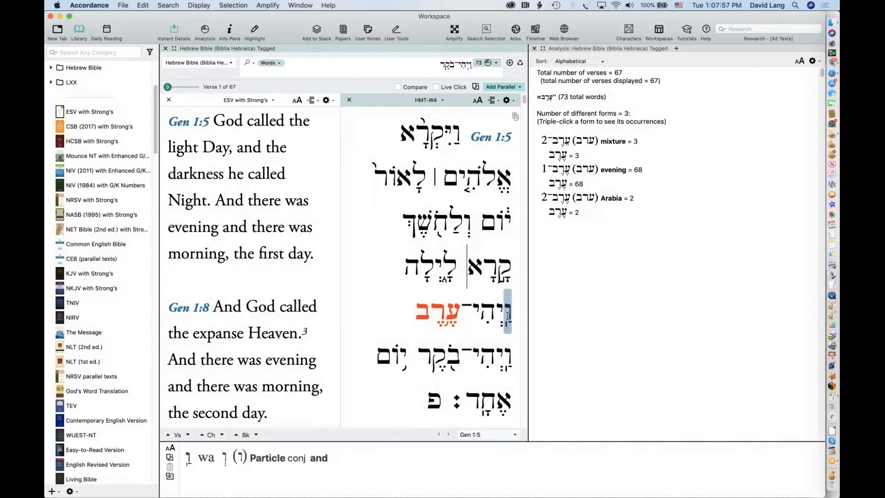
pyautogui.click(418, 66)
pyautogui.press('Return')
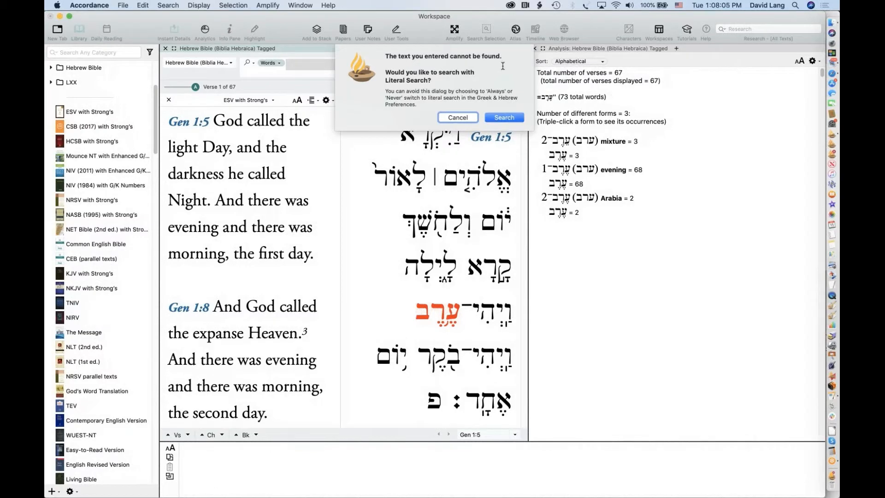
# Decline Literal Search and search for ו היה בקר instead, finding 6 verses
pyautogui.click(457, 118)
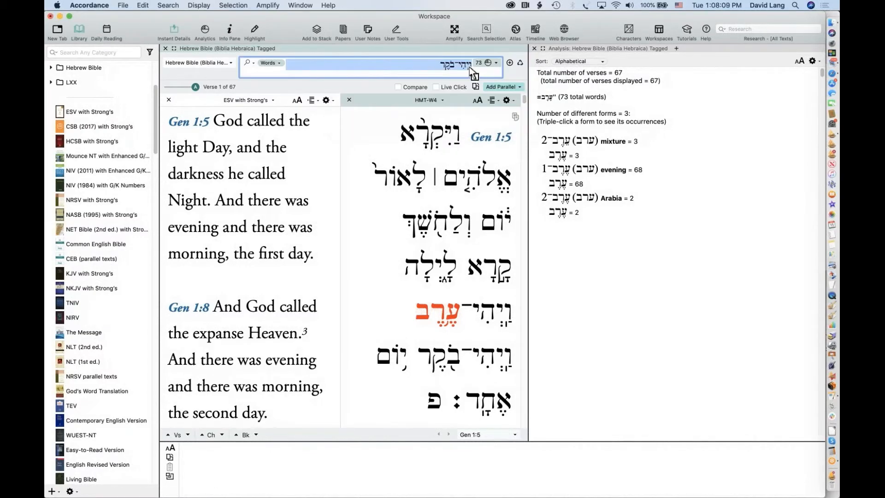
pyautogui.click(469, 66)
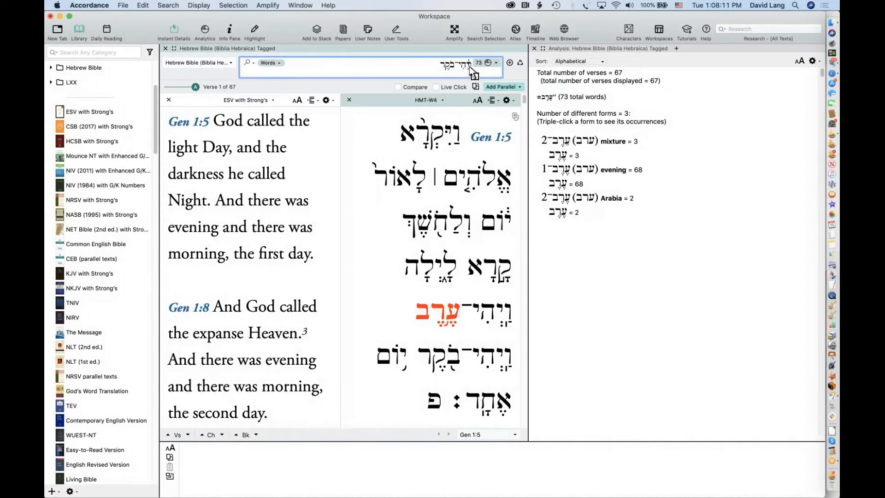
pyautogui.write('ו')
pyautogui.moveTo(455, 66); pyautogui.dragTo(464, 66)
pyautogui.moveTo(463, 65)
pyautogui.mouseDown()
pyautogui.moveTo(455, 64)
pyautogui.moveTo(466, 64)
pyautogui.mouseUp()
pyautogui.write('היה')
pyautogui.press('Return')
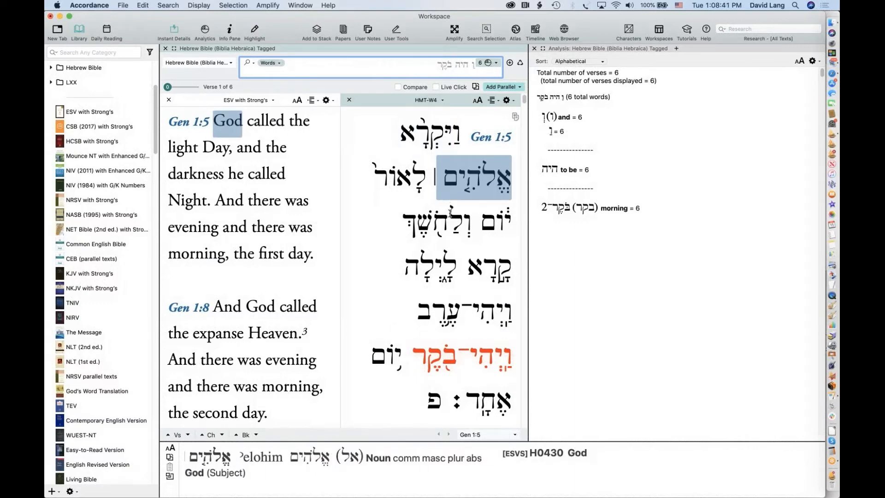
# Copy the red phrase וַיְהִי־בֹקֶר from Gen 1:5 into the search entry and search it exactly
pyautogui.click(512, 361)
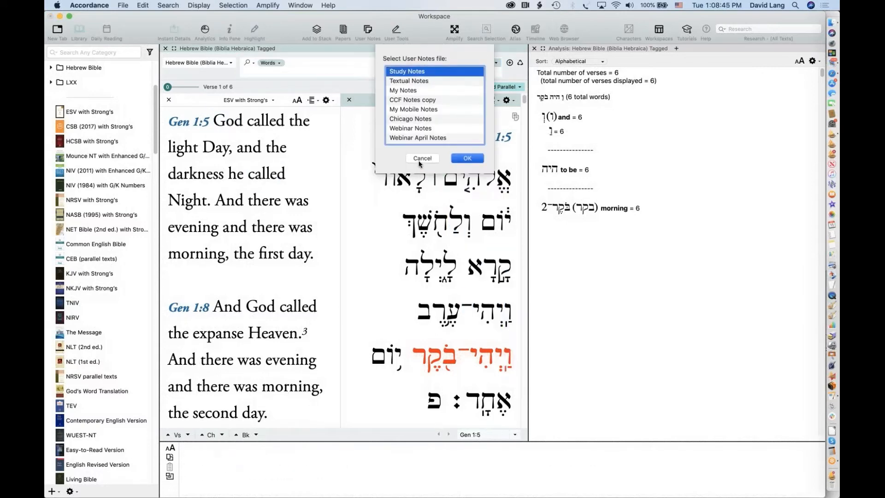
pyautogui.click(417, 159)
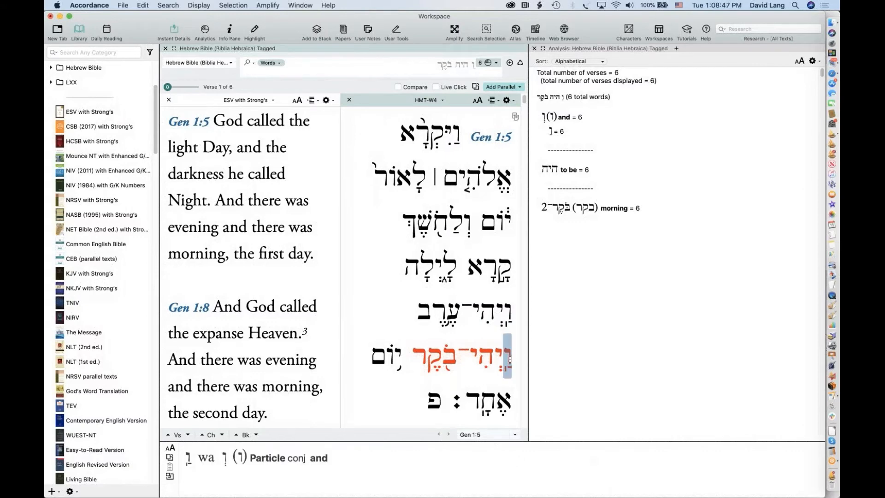
pyautogui.moveTo(511, 357); pyautogui.dragTo(410, 343)
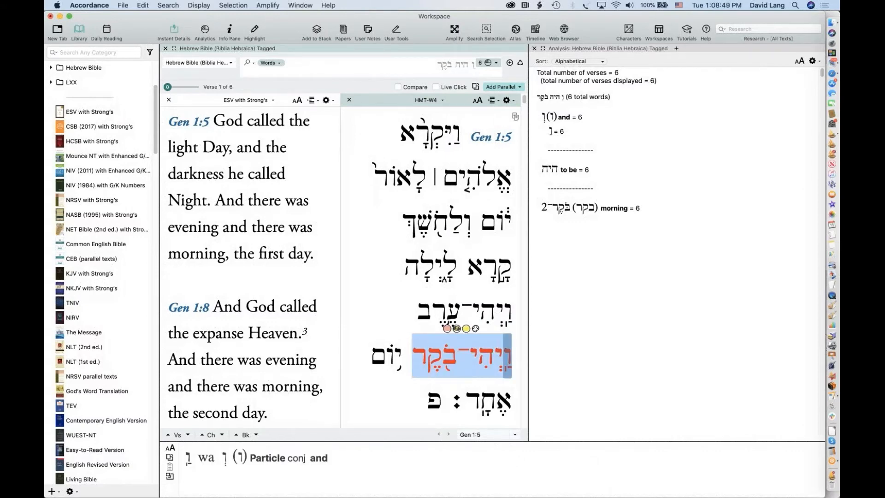
pyautogui.press('super+c')
pyautogui.click(496, 61)
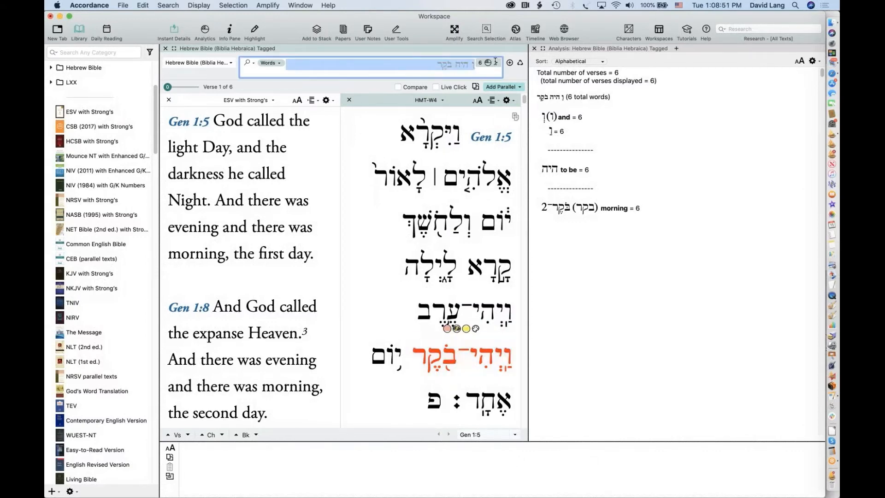
pyautogui.press('super+v')
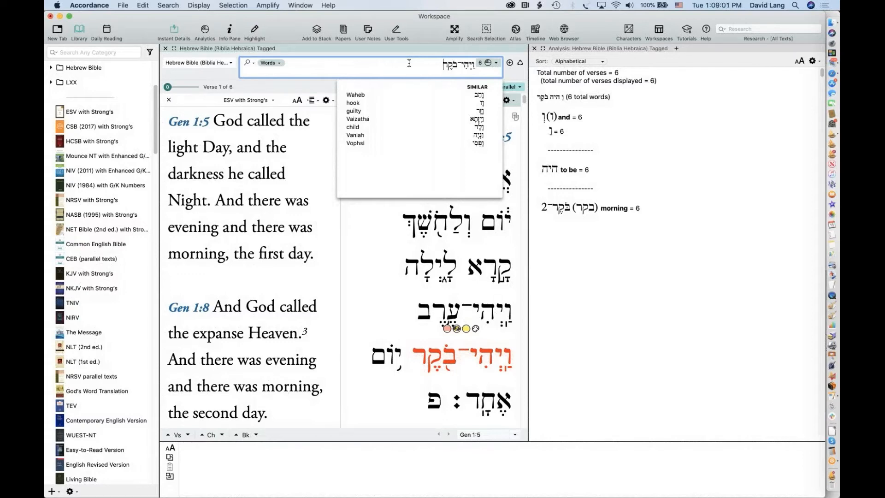
pyautogui.press('Return')
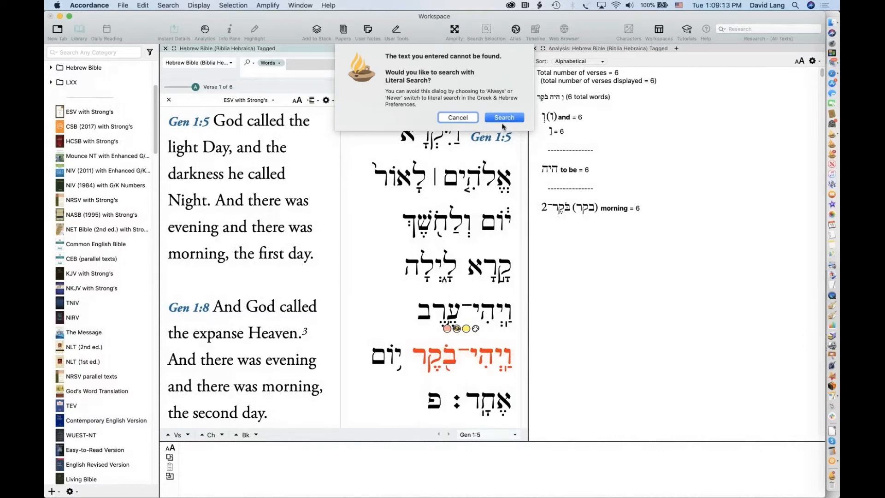
# Accept the Literal Search for the phrase, then select וַיְהִי־עֶרֶב in Gen 1:5
pyautogui.click(515, 120)
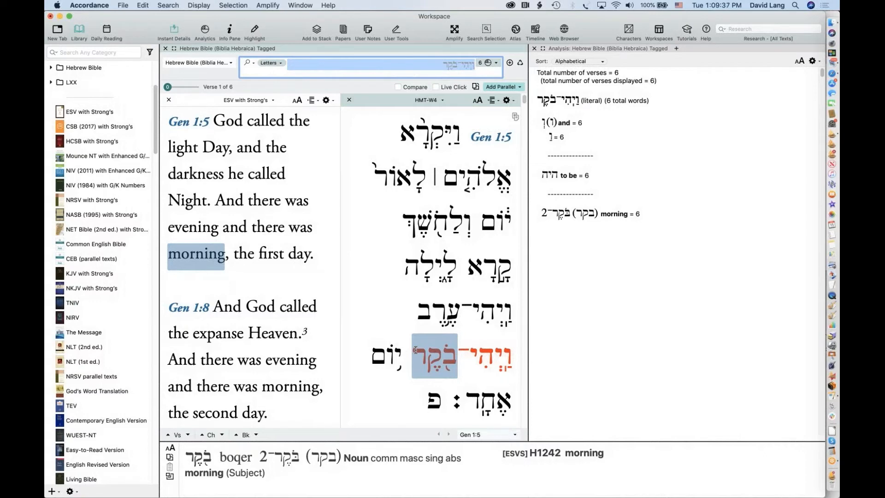
pyautogui.click(465, 364)
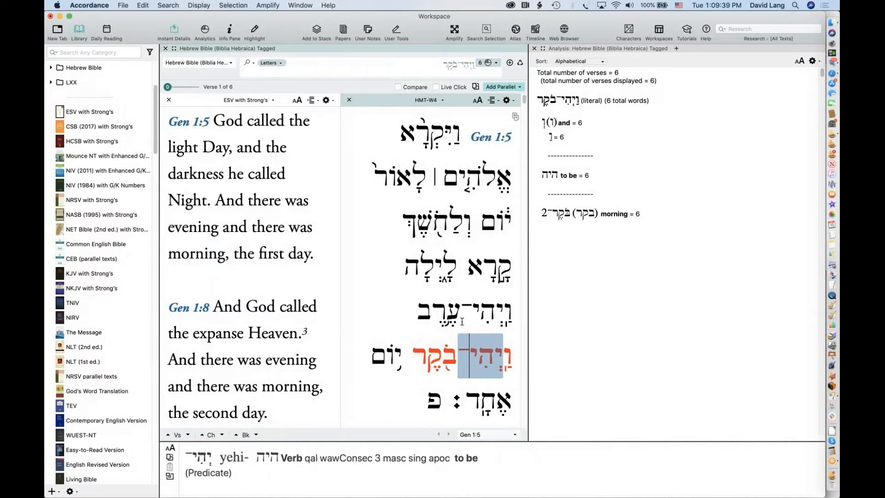
pyautogui.click(463, 321)
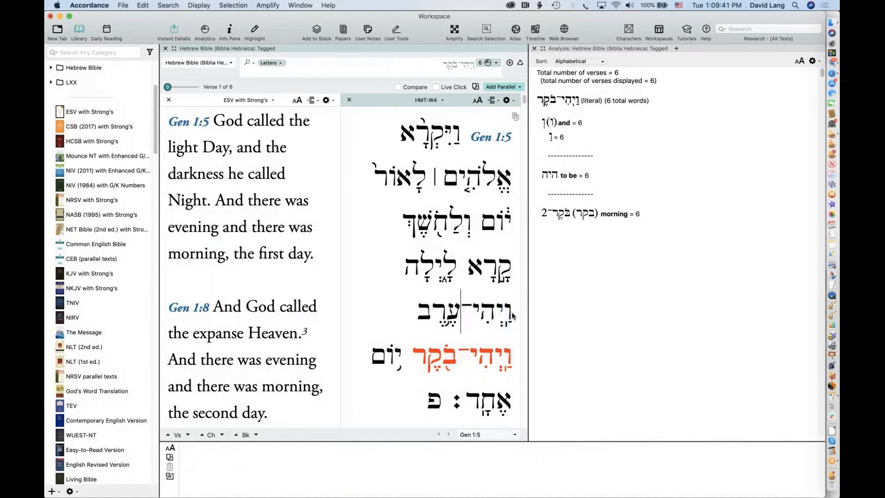
pyautogui.doubleClick(511, 312)
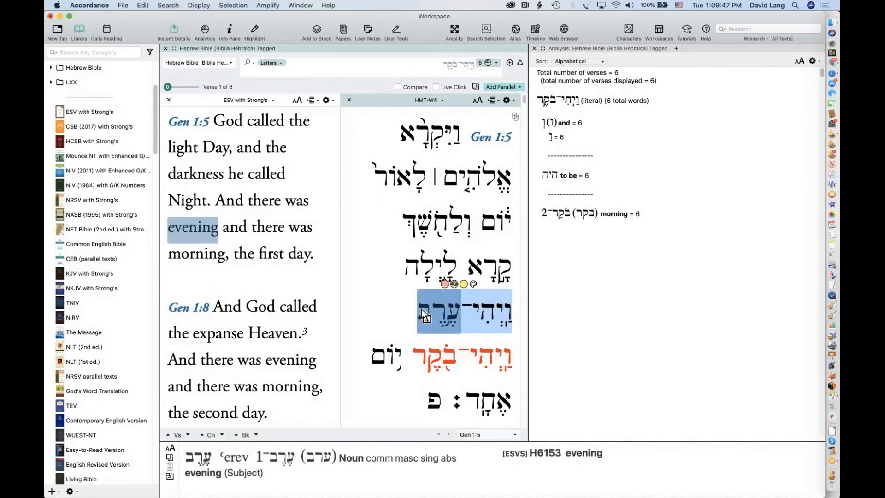
# Use Amplify > Search HMT-W4 on the selected ויהי־ערב to search it in a new tab
pyautogui.click(454, 30)
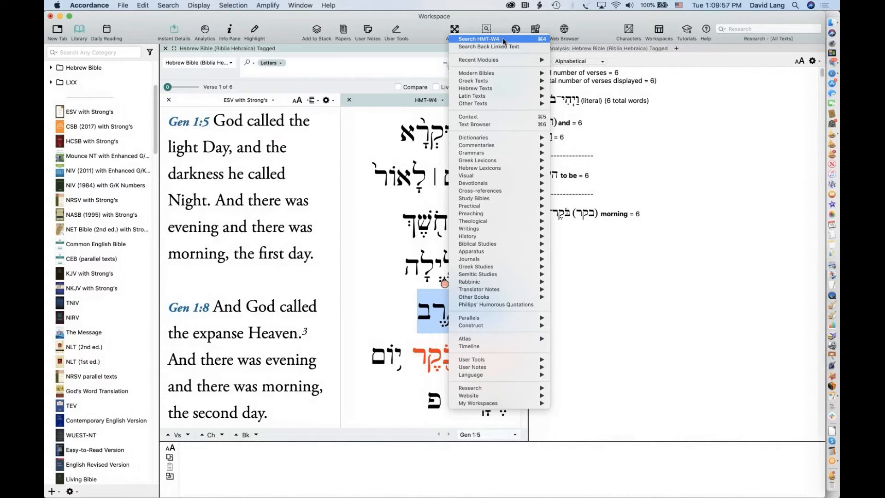
pyautogui.click(424, 21)
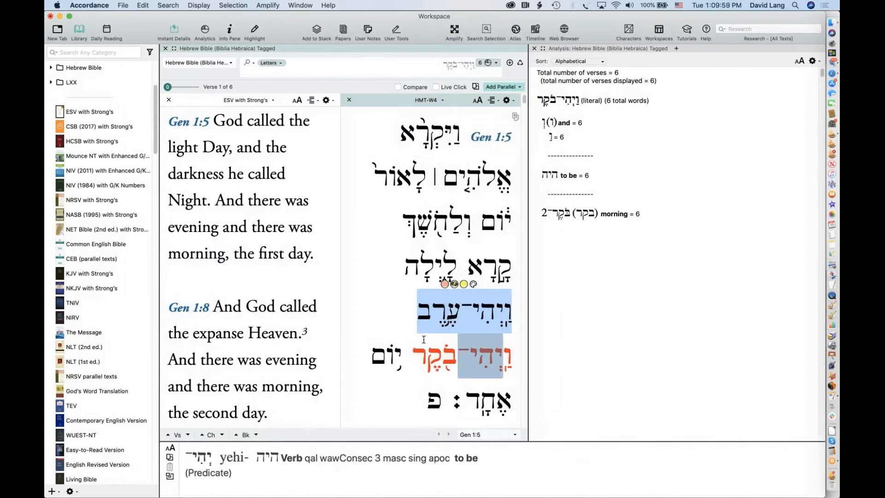
pyautogui.moveTo(500, 319)
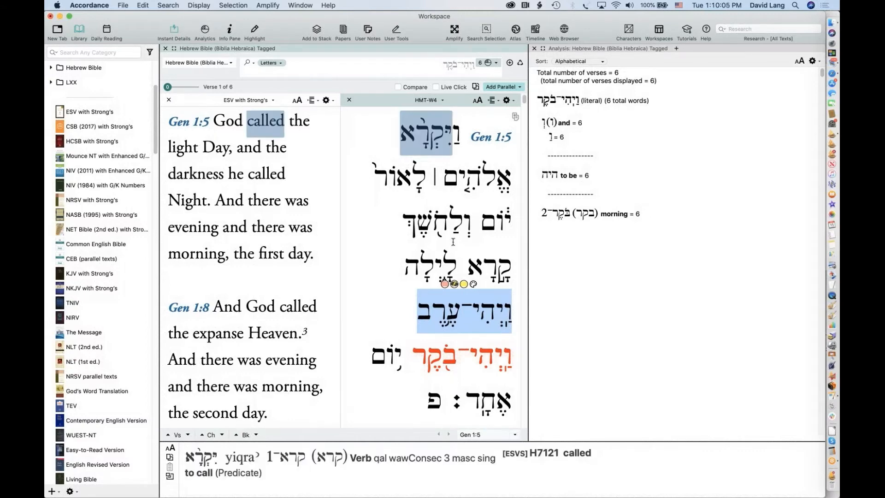
pyautogui.click(454, 30)
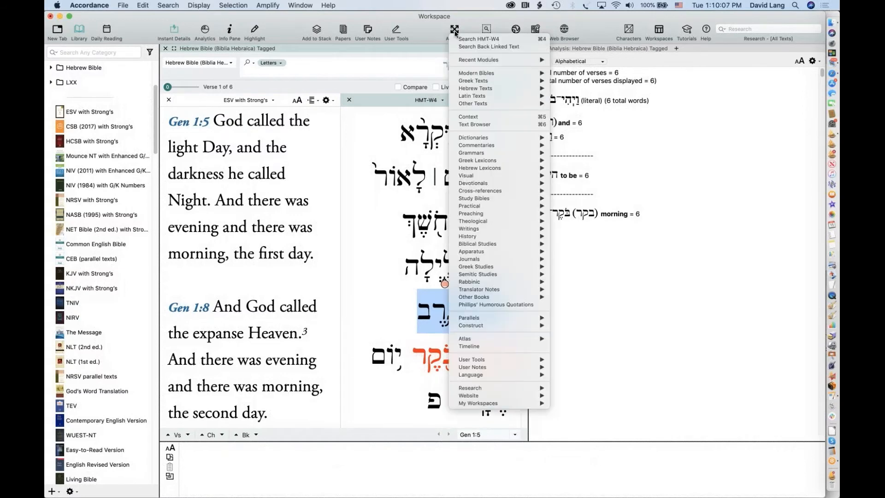
pyautogui.click(471, 41)
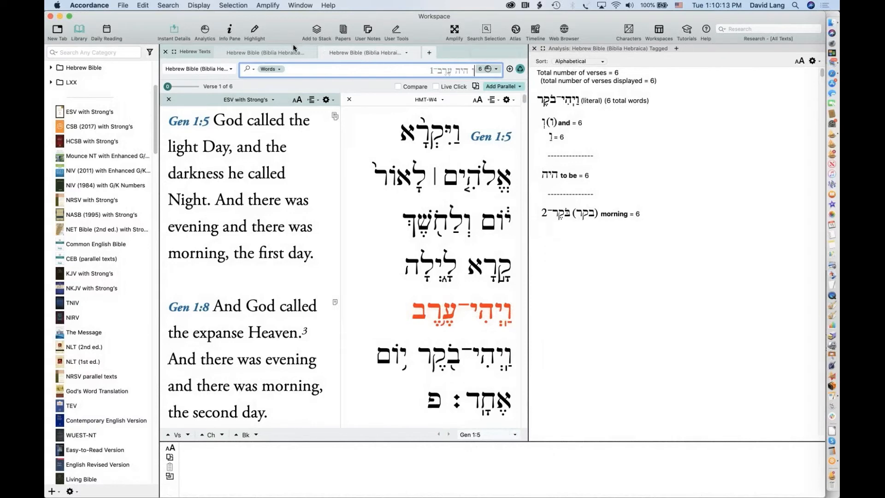
# Compare the Letters and Words search tabs, then mark ויהי־ערב in Gen 1:5 and open Amplify
pyautogui.click(272, 52)
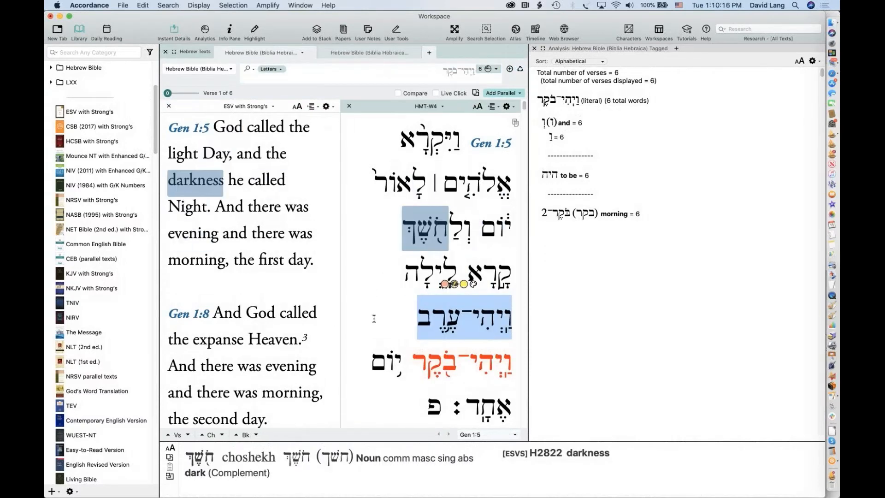
pyautogui.click(368, 51)
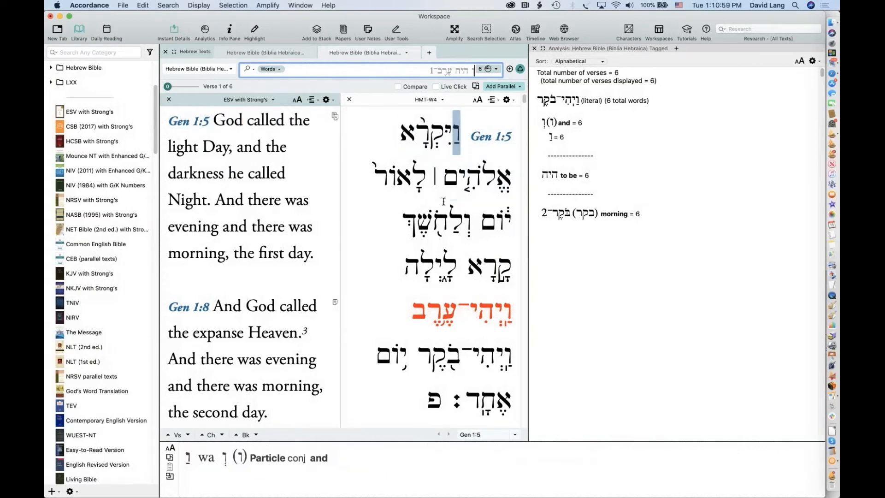
pyautogui.click(440, 313)
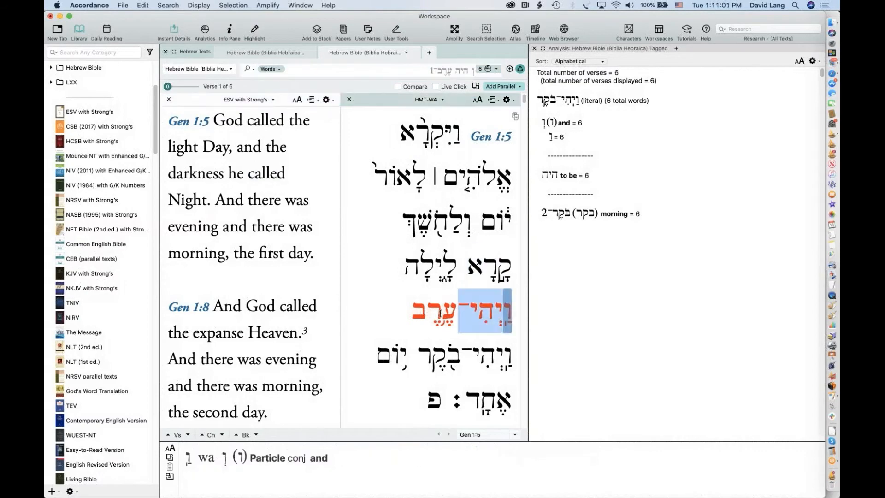
pyautogui.moveTo(440, 313); pyautogui.dragTo(411, 313)
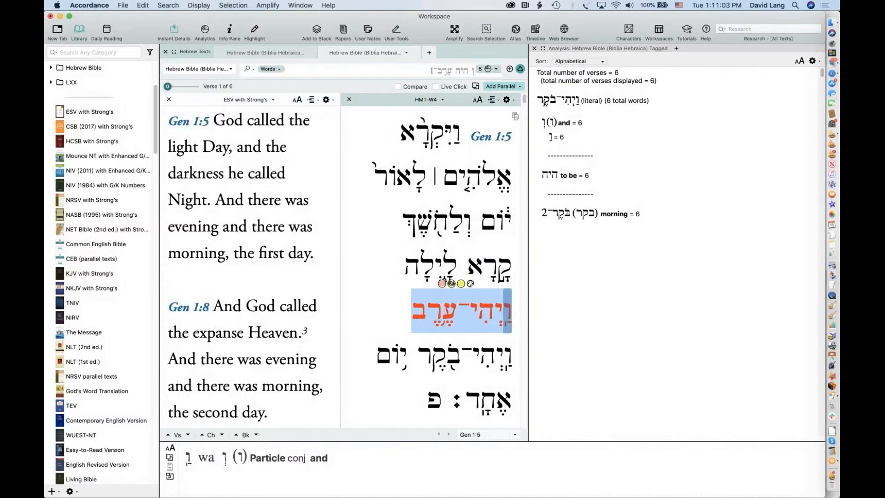
pyautogui.click(455, 32)
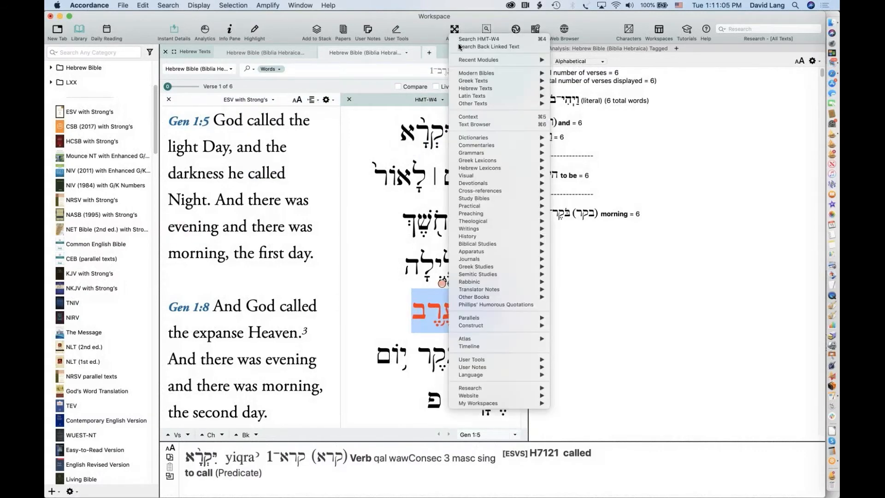
pyautogui.click(469, 41)
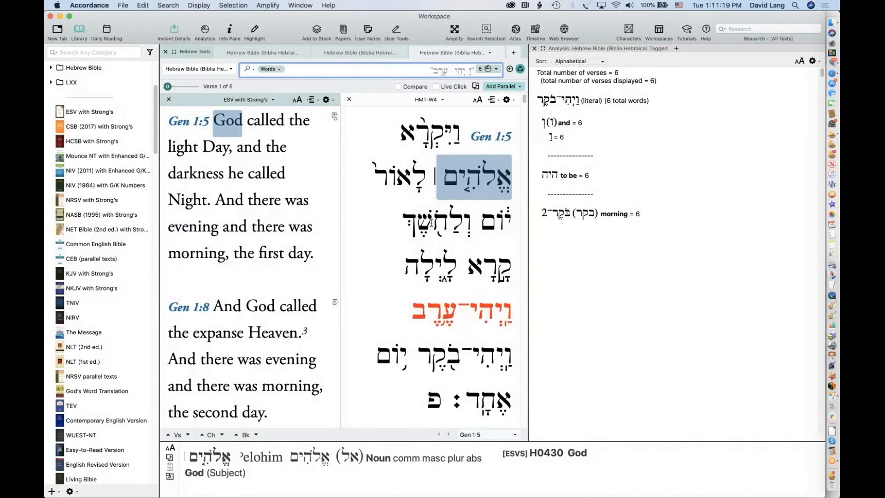
pyautogui.click(416, 53)
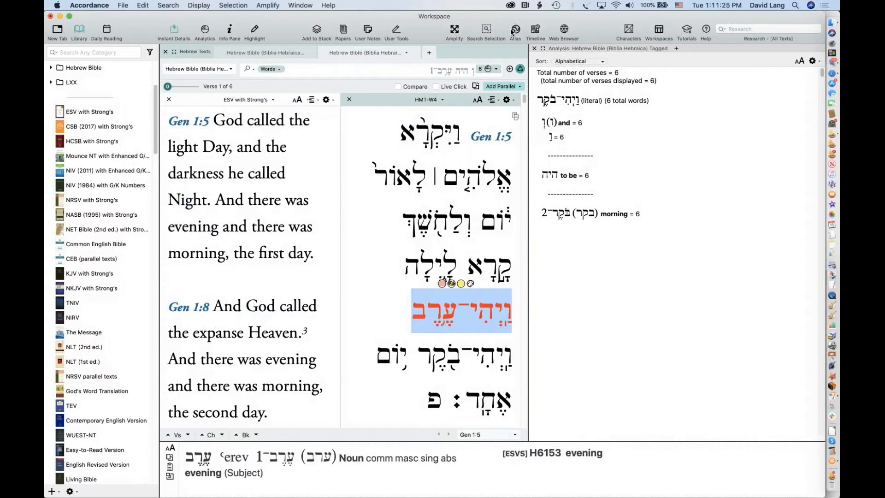
pyautogui.click(455, 32)
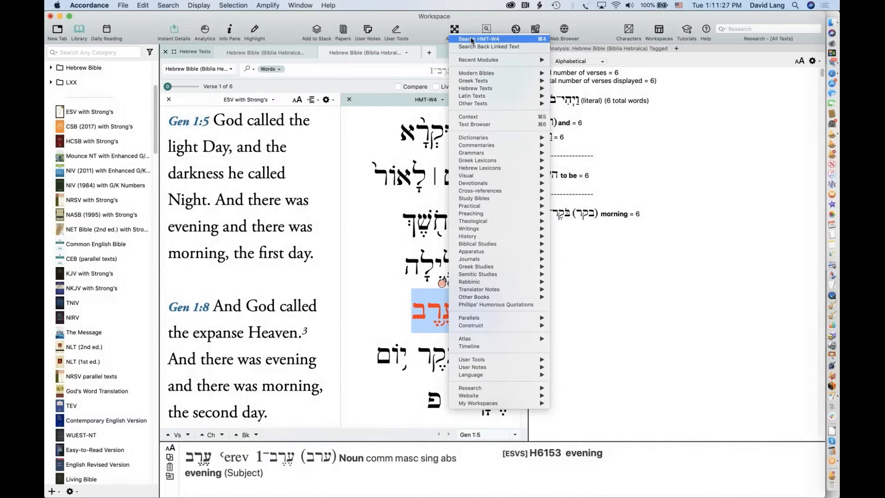
pyautogui.click(471, 41)
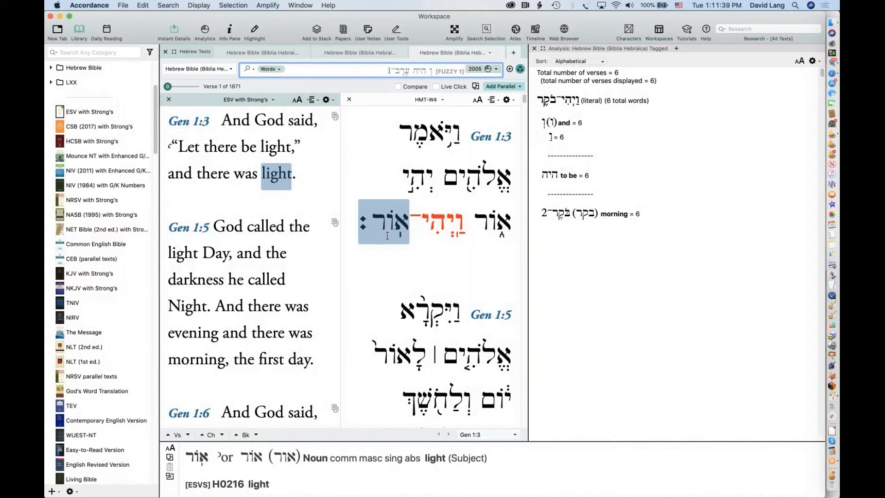
pyautogui.click(416, 54)
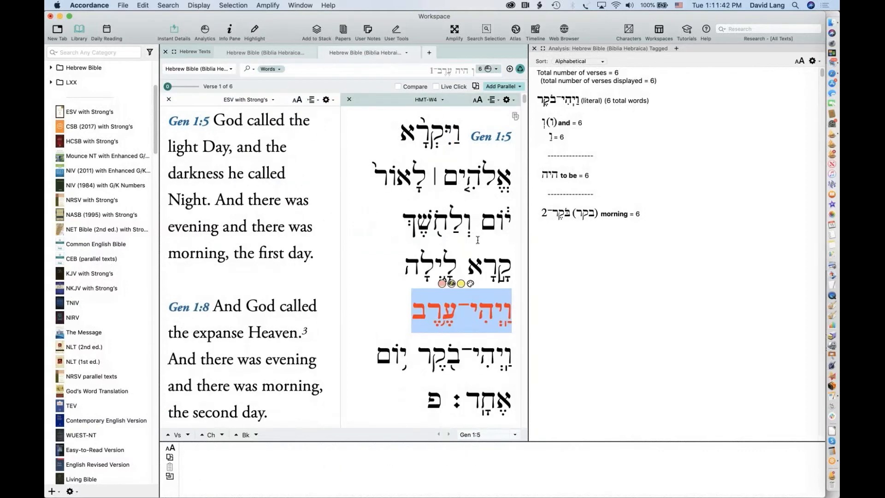
# Mark ערב in Gen 1:5 and search for its inflected forms via Search For > Inflected
pyautogui.keyDown('shift'); pyautogui.click(485, 310); pyautogui.keyUp('shift')
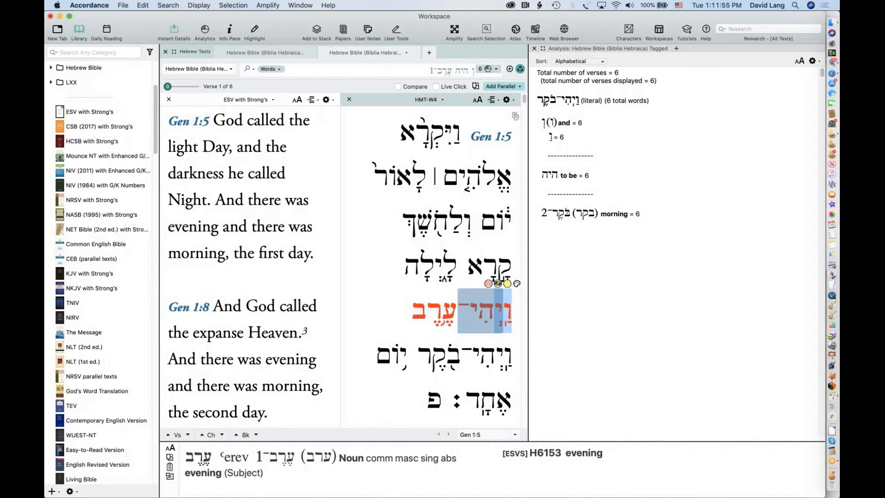
pyautogui.moveTo(413, 305); pyautogui.dragTo(513, 303)
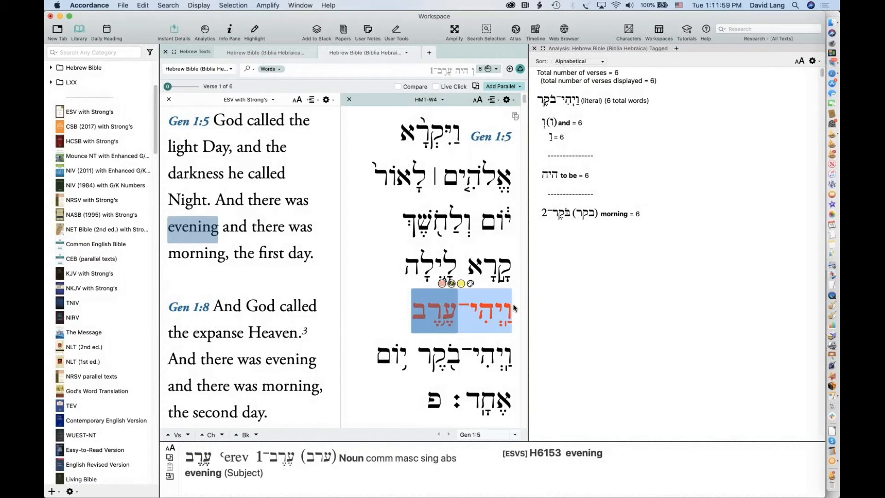
pyautogui.rightClick(514, 305)
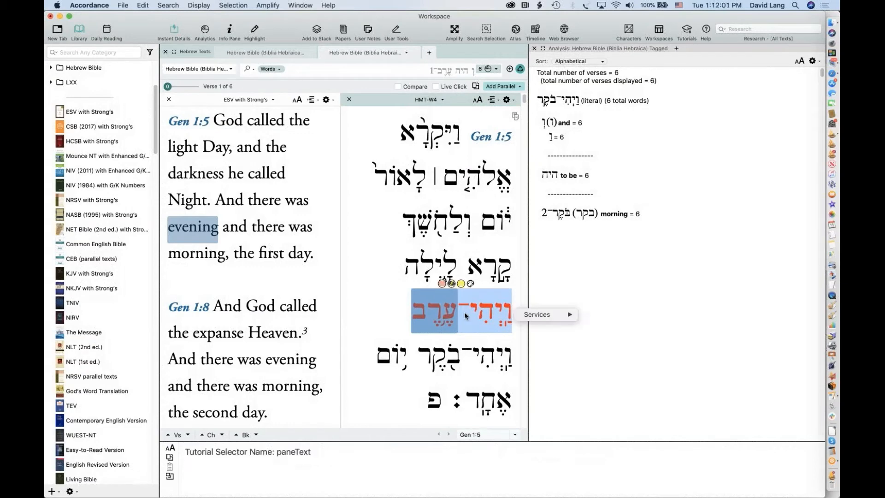
pyautogui.rightClick(464, 315)
pyautogui.moveTo(494, 324)
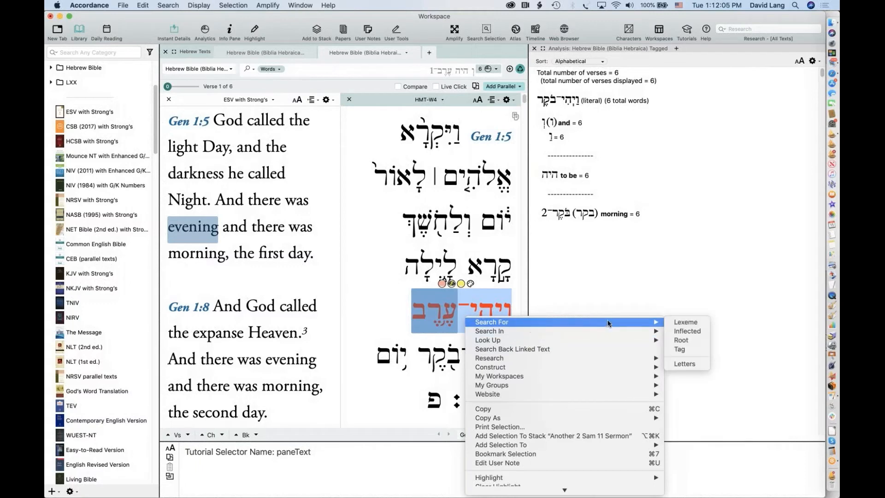
pyautogui.click(689, 331)
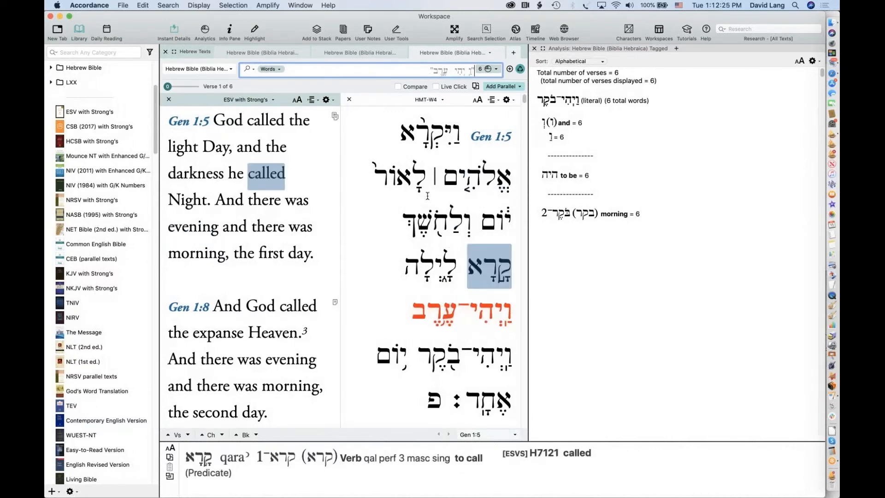
# Close the newest and Words search tabs, leaving only the Letters search
pyautogui.click(454, 30)
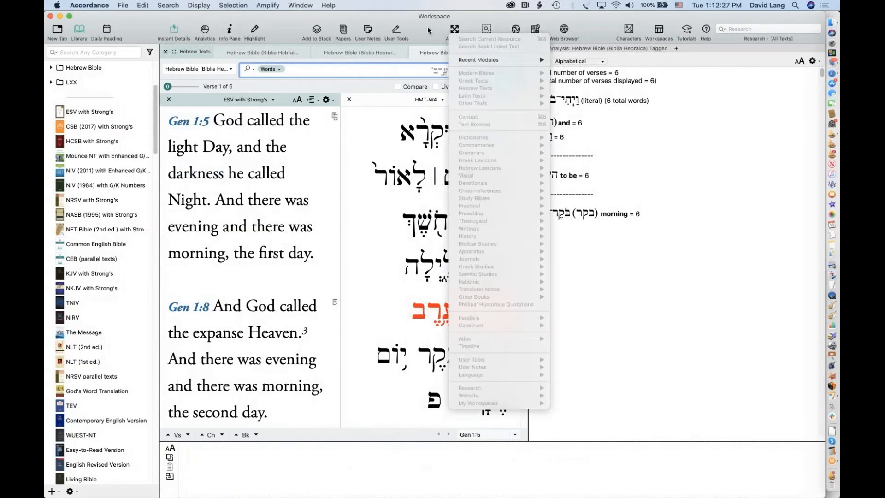
pyautogui.click(428, 30)
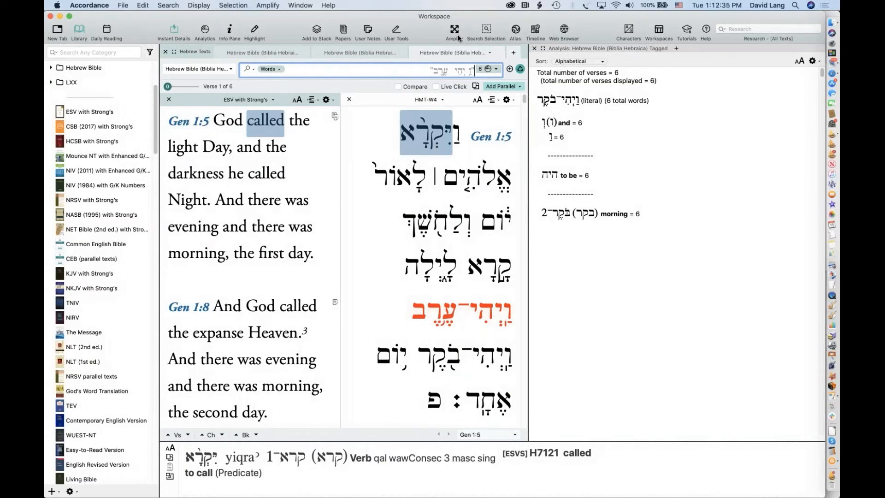
pyautogui.click(416, 53)
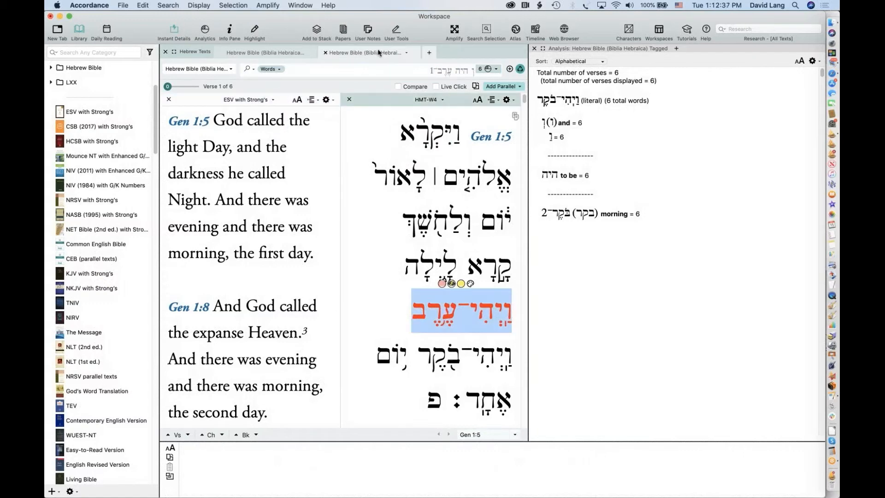
pyautogui.click(323, 53)
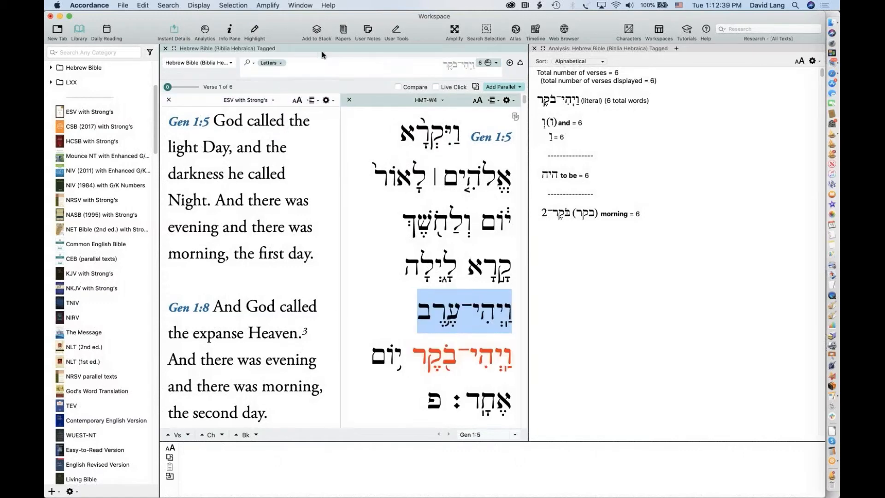
pyautogui.click(432, 67)
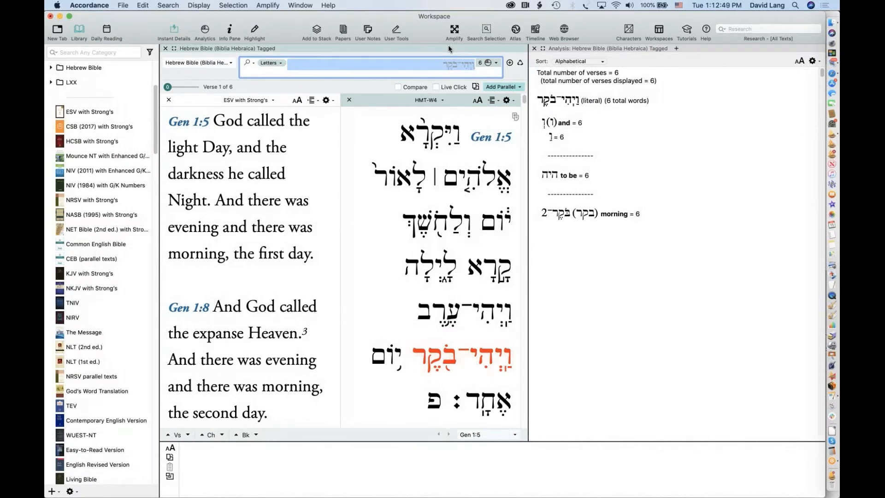
# Run a Letters search for מות, finding 230 words in 223 verses from Gen 2:17
pyautogui.write('מות')
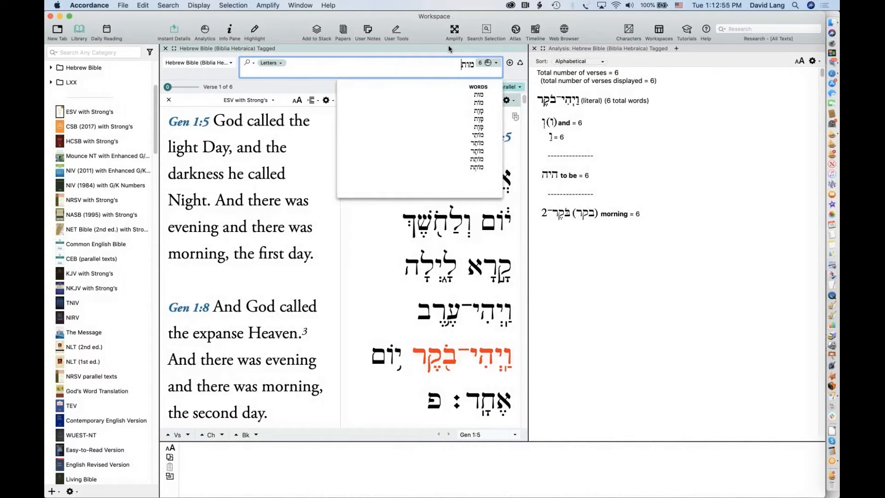
pyautogui.press('Return')
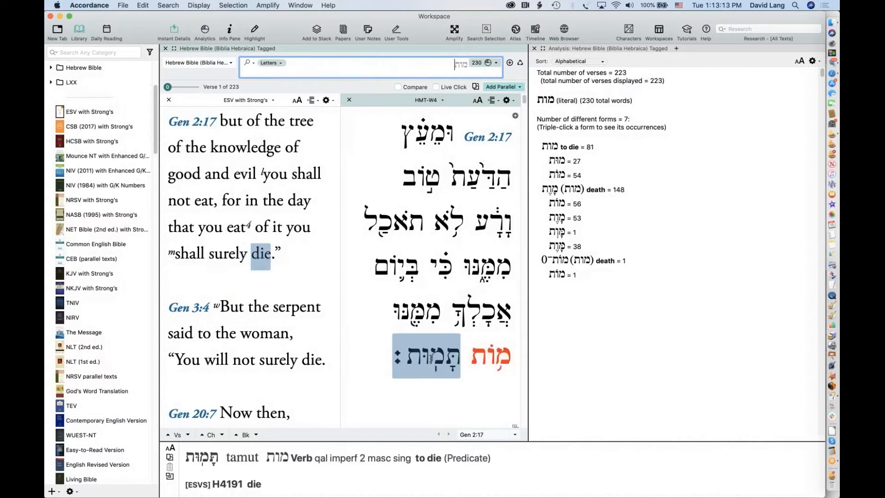
pyautogui.click(274, 62)
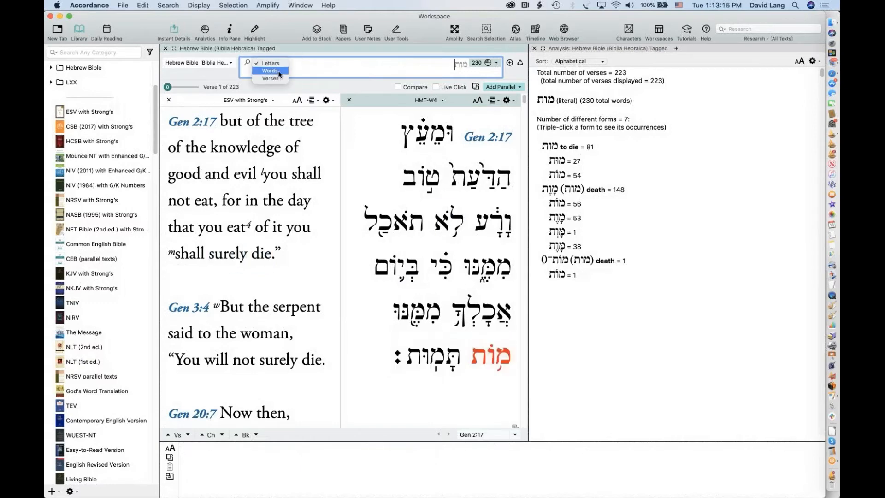
# Switch the מות query to Words mode and rerun it: 836 verses, 110 forms
pyautogui.click(278, 71)
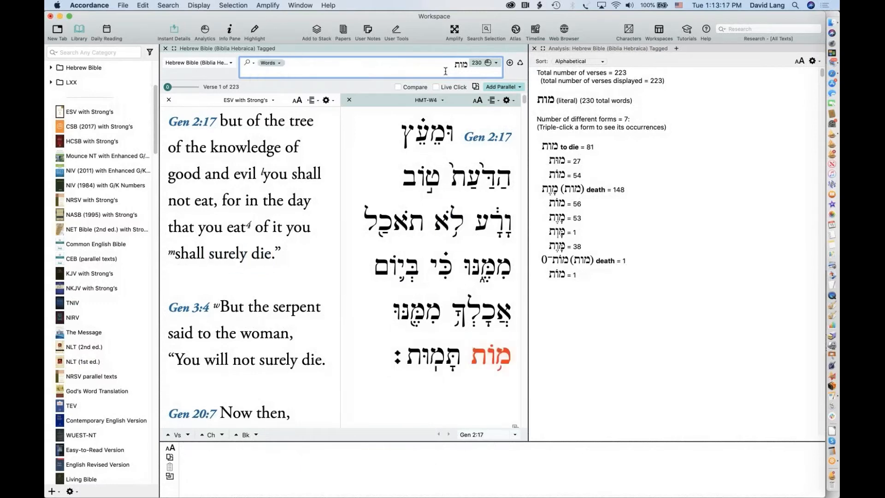
pyautogui.moveTo(450, 65); pyautogui.dragTo(481, 63)
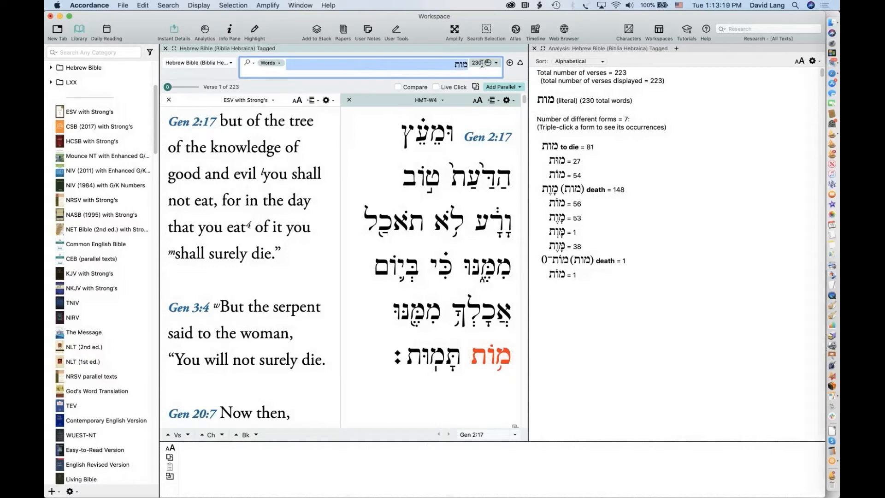
pyautogui.press('Return')
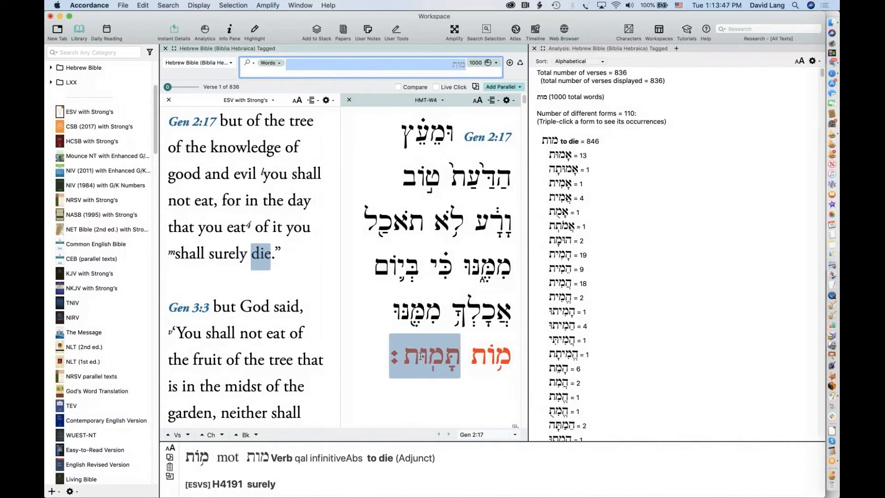
pyautogui.moveTo(422, 356)
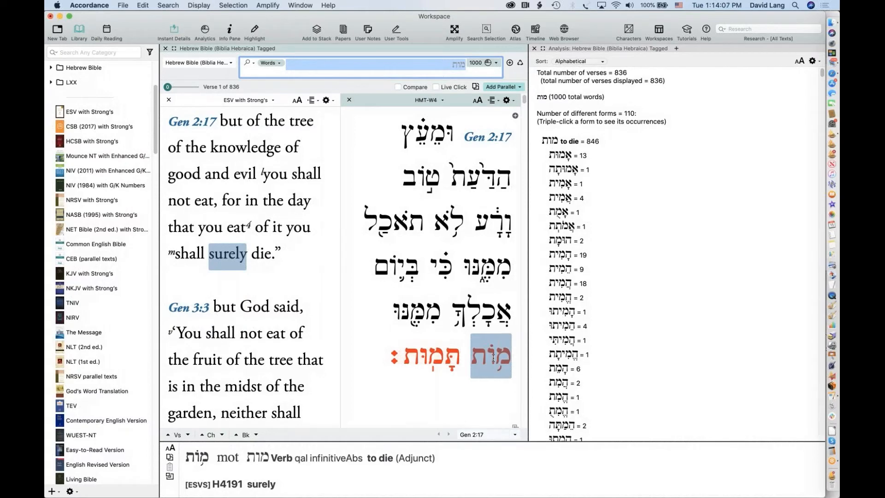
pyautogui.click(448, 66)
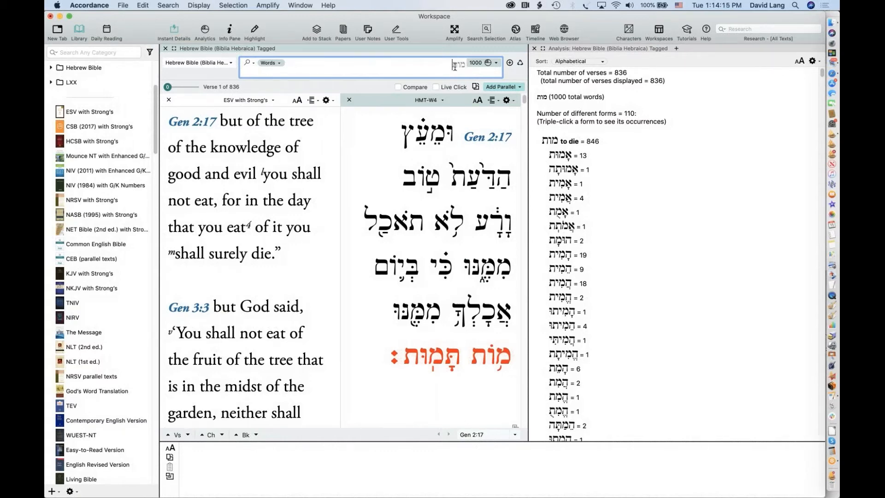
# Insert a VERB tag with infinitive absolute aspect and unspecified stem before מות
pyautogui.click(167, 5)
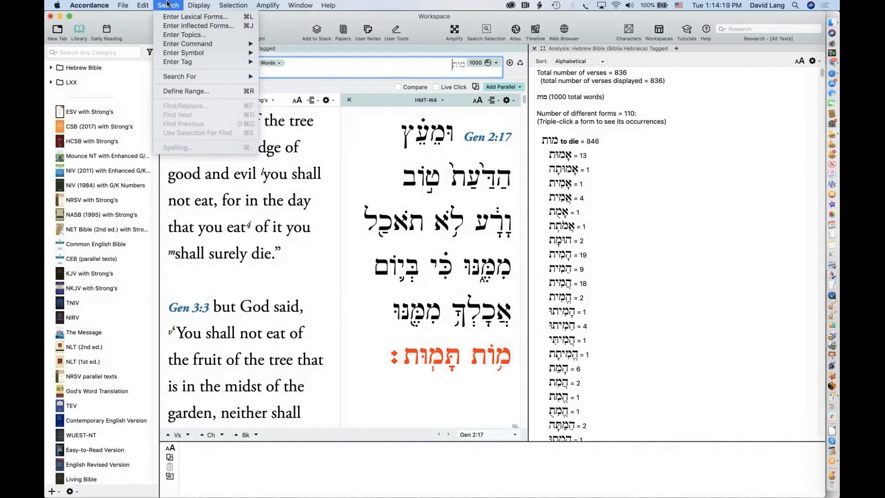
pyautogui.moveTo(184, 63)
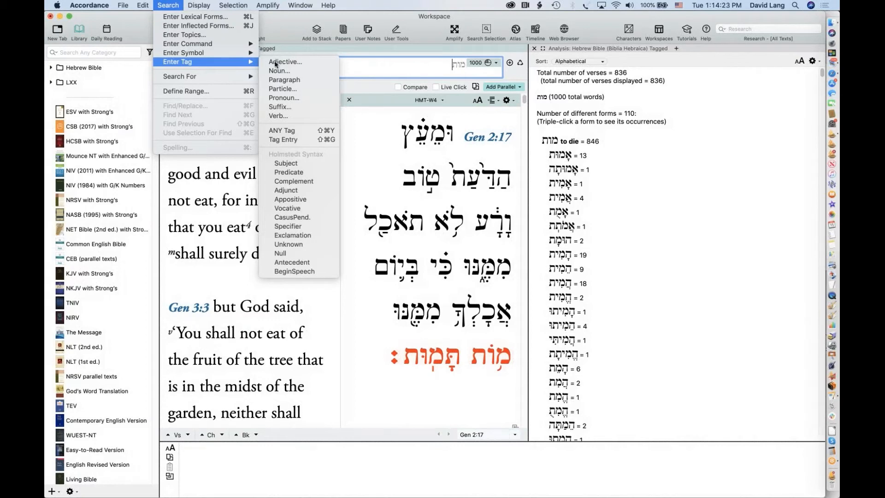
pyautogui.click(225, 61)
pyautogui.moveTo(225, 61)
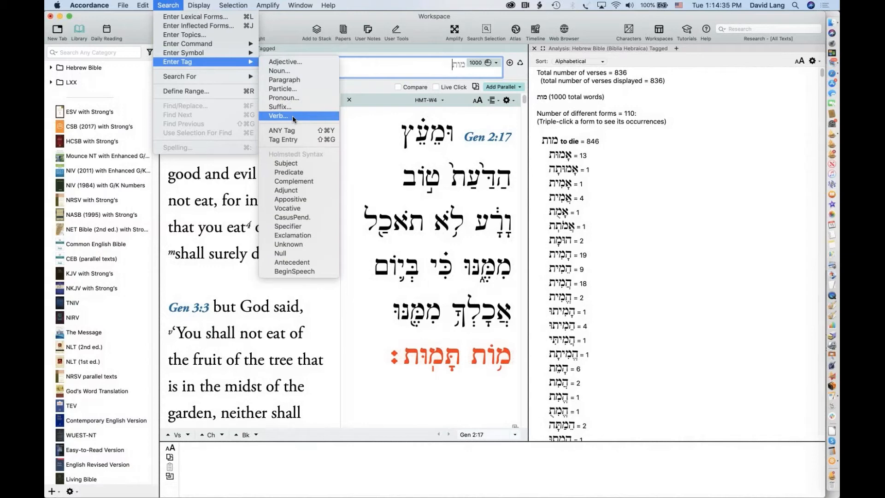
pyautogui.click(292, 115)
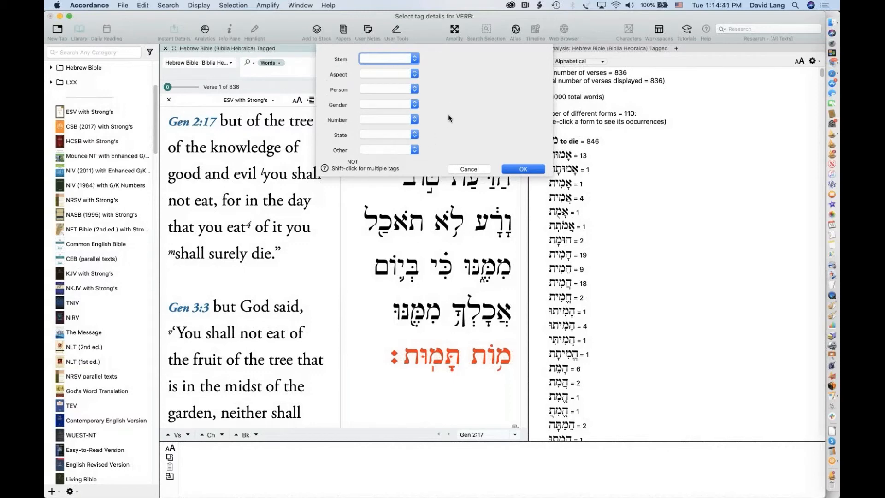
pyautogui.click(414, 58)
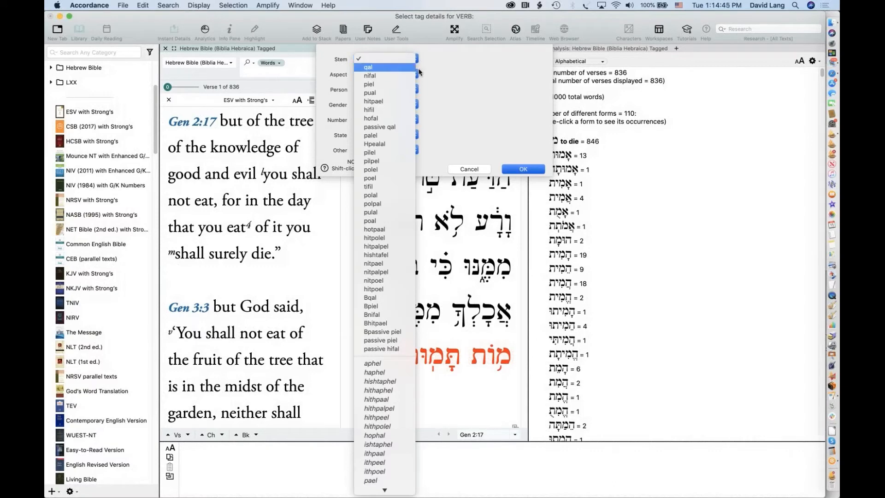
pyautogui.click(461, 69)
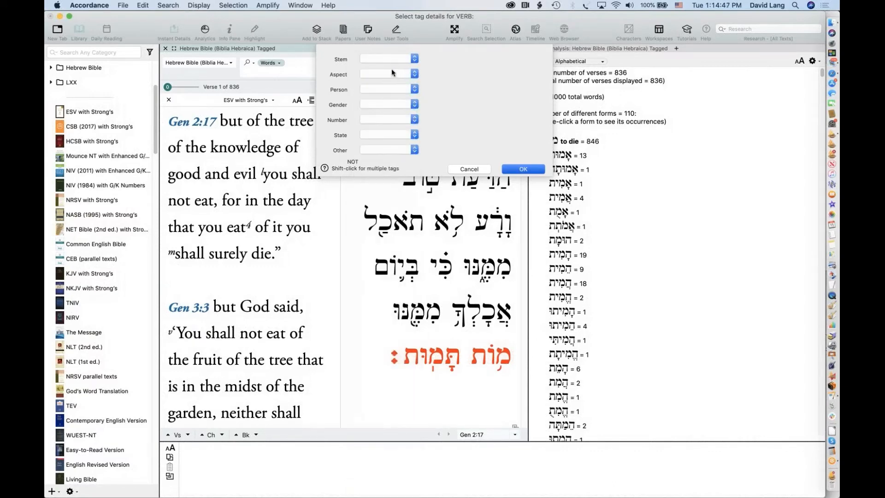
pyautogui.click(391, 71)
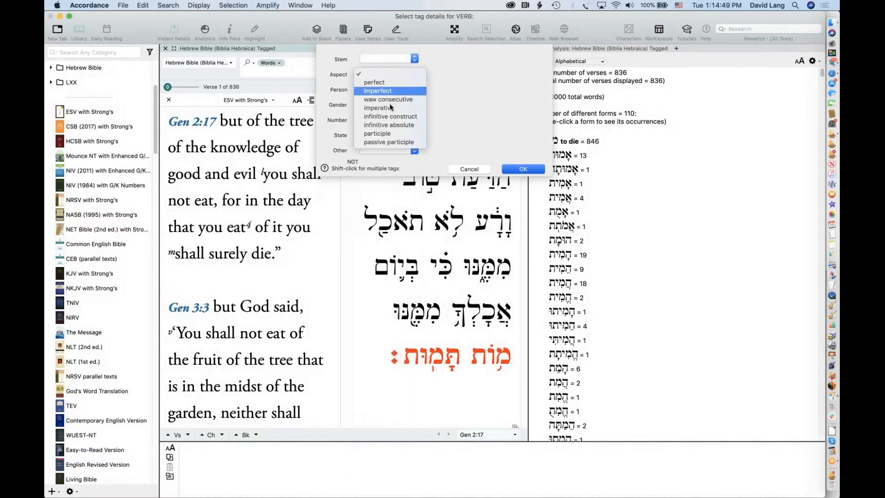
pyautogui.click(391, 125)
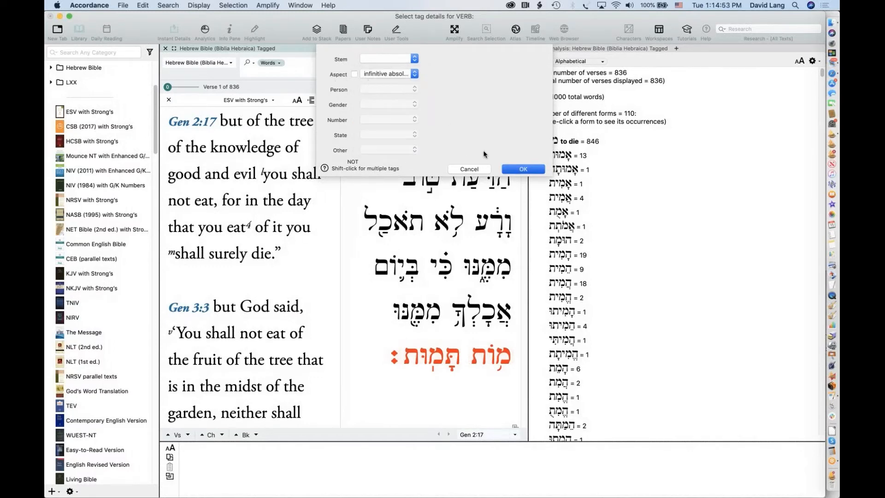
pyautogui.click(522, 169)
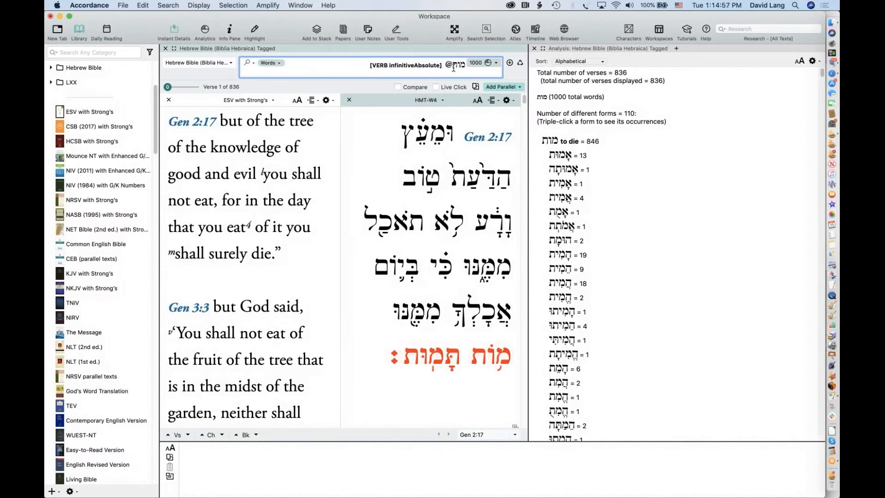
pyautogui.moveTo(452, 67); pyautogui.dragTo(418, 71)
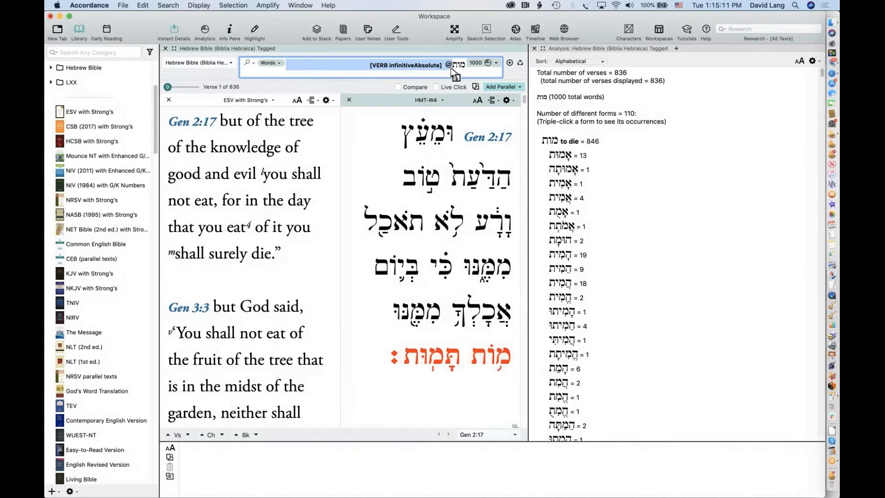
# Join the verb tag to מות and run it, narrowing to 55 verses in two forms
pyautogui.click(169, 5)
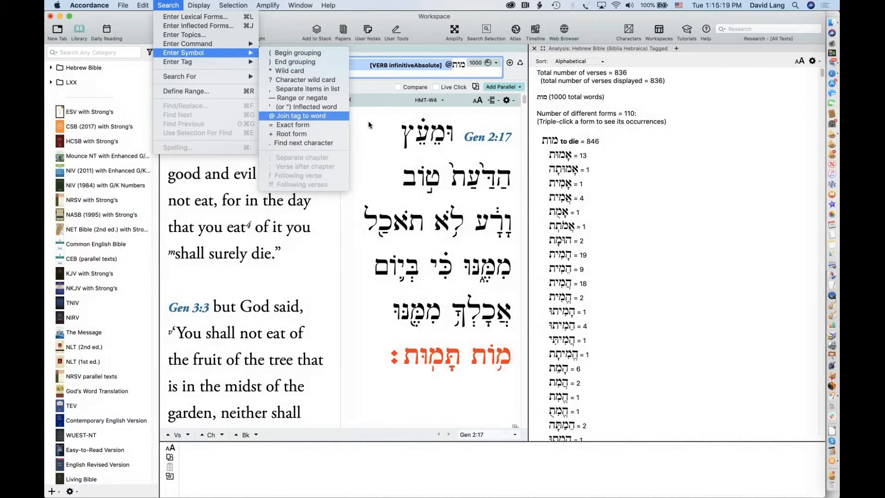
pyautogui.click(335, 120)
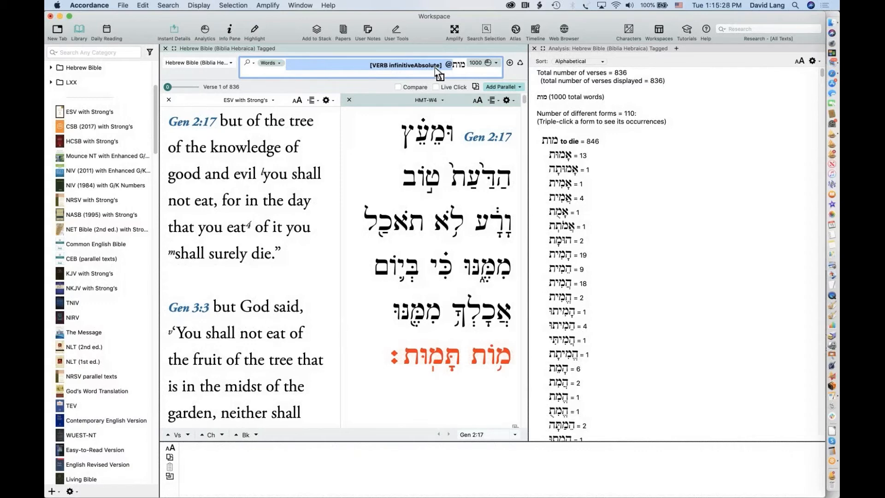
pyautogui.press('Return')
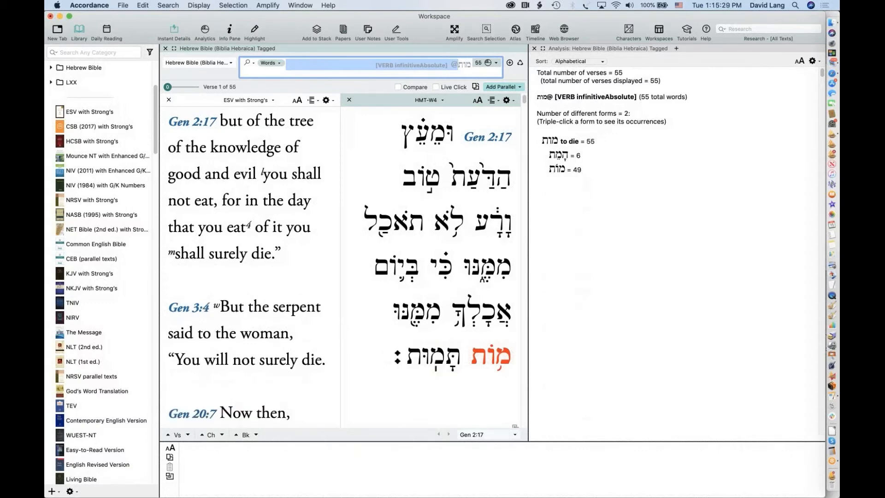
pyautogui.moveTo(481, 359)
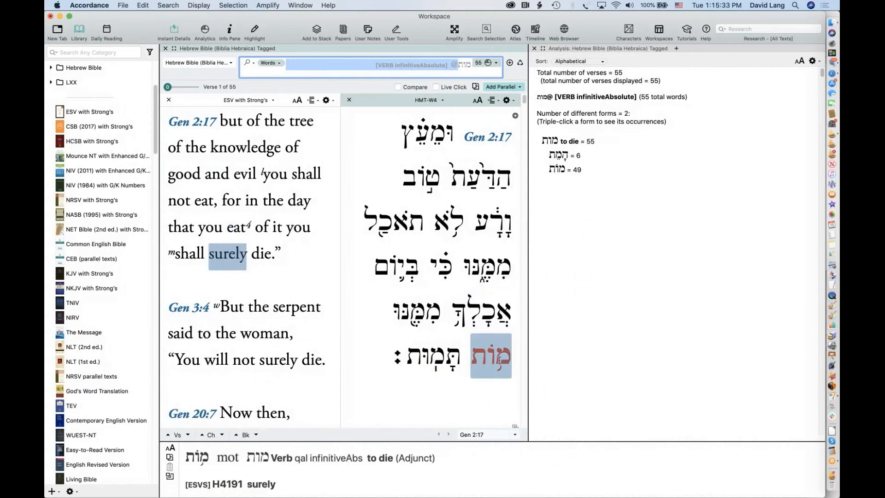
pyautogui.scroll(-5, 481, 359)
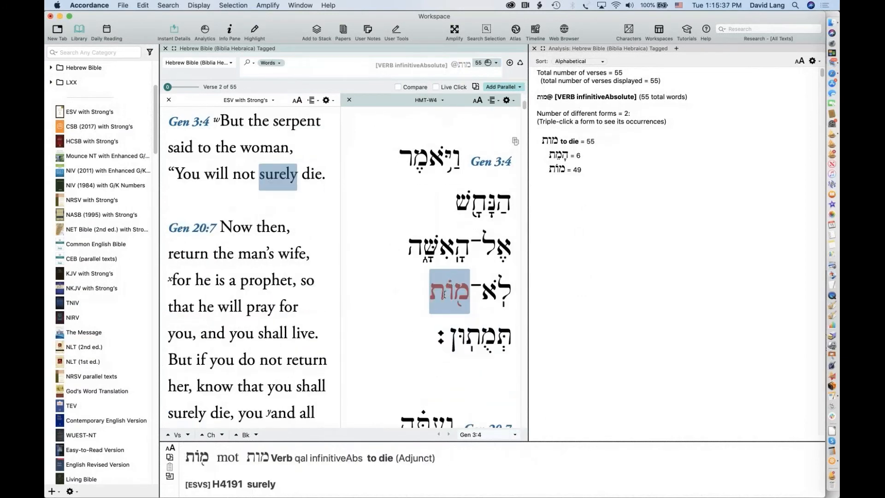
pyautogui.scroll(5, 444, 294)
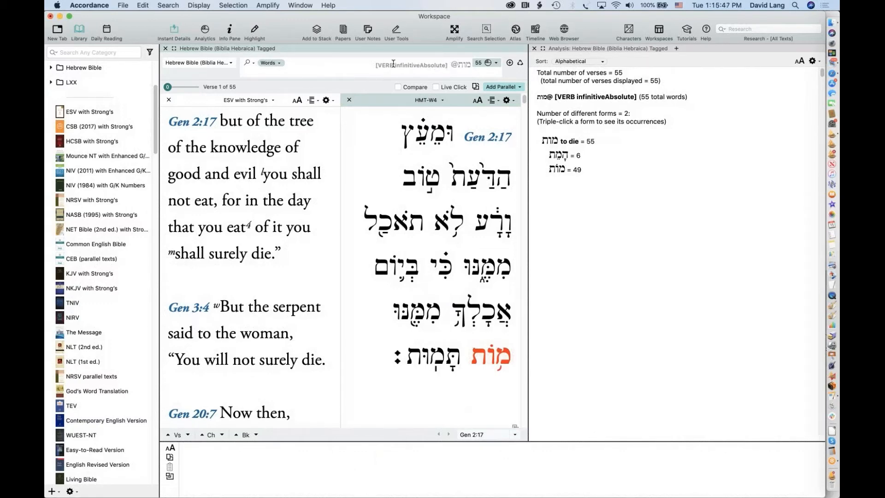
pyautogui.click(448, 64)
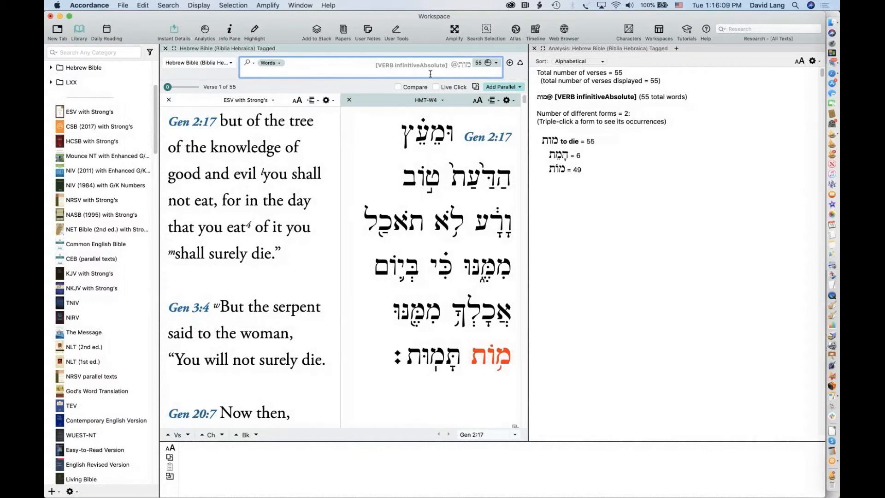
# Add the qal stem at the end of the VERB tag and rerun the search
pyautogui.write('qal')
pyautogui.press('Return')
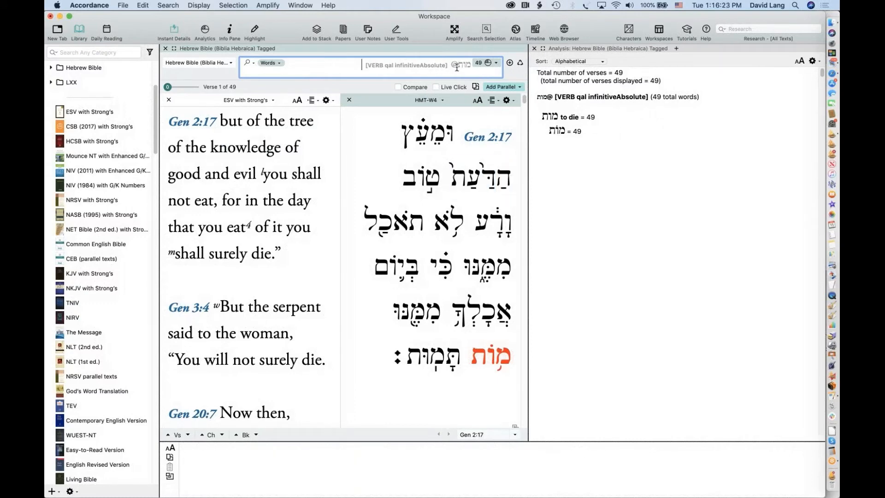
pyautogui.doubleClick(384, 68)
pyautogui.press('BackSpace')
pyautogui.write('qal')
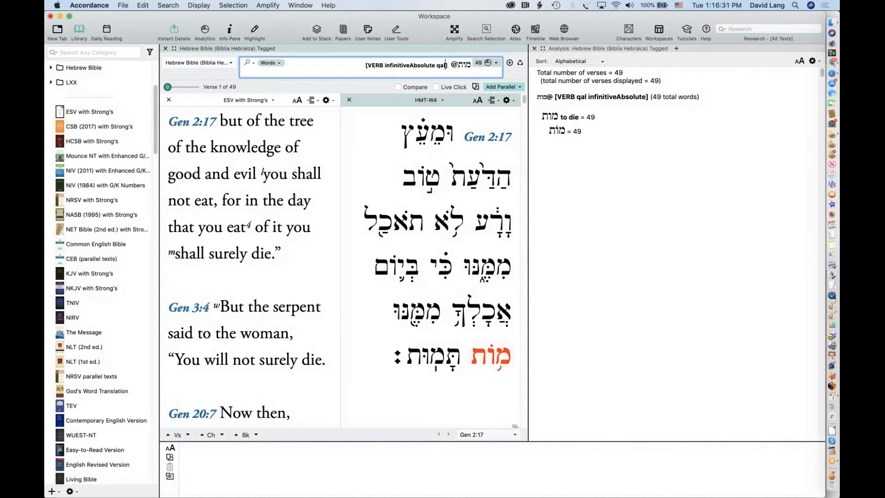
pyautogui.press('Return')
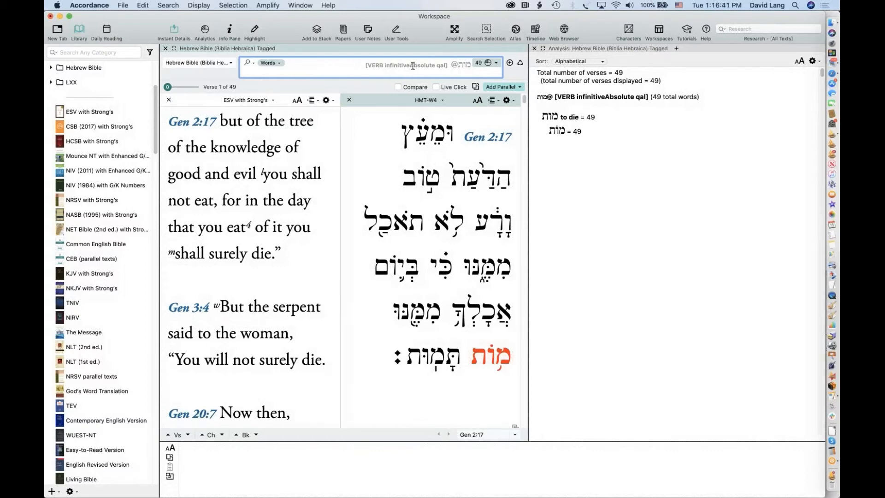
# Shorten infinitiveAbsolute to infinitiveA and rerun, giving 49 verses with one form
pyautogui.moveTo(413, 65); pyautogui.dragTo(432, 65)
pyautogui.press('BackSpace')
pyautogui.press('Return')
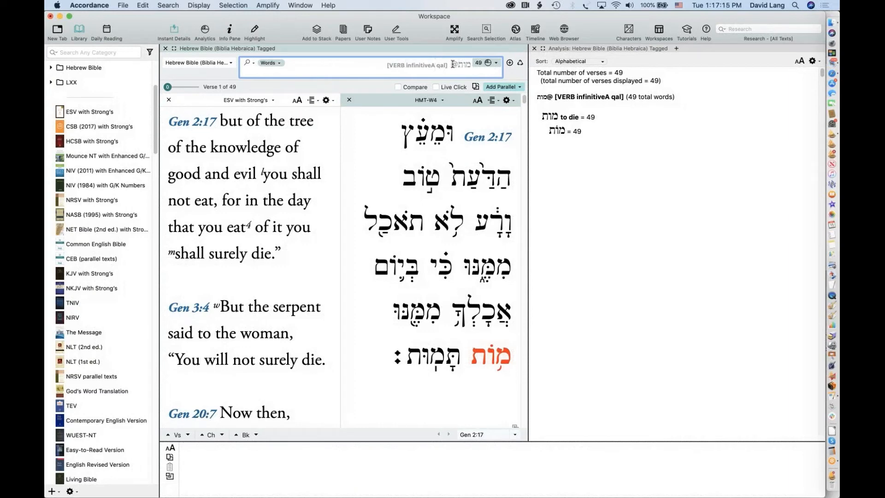
# Replace the query with a [NOUN] 3mp tag, then 3masc, dismissing the tag-not-found alerts
pyautogui.moveTo(374, 65); pyautogui.dragTo(486, 56)
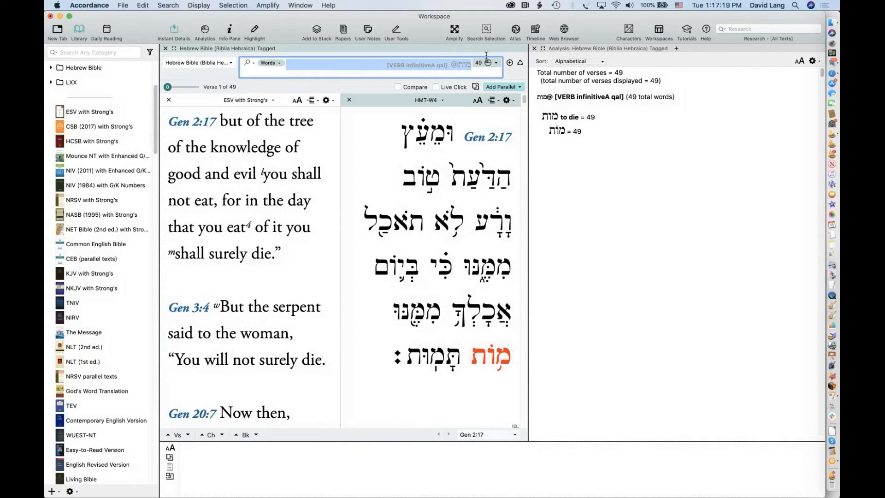
pyautogui.click(439, 66)
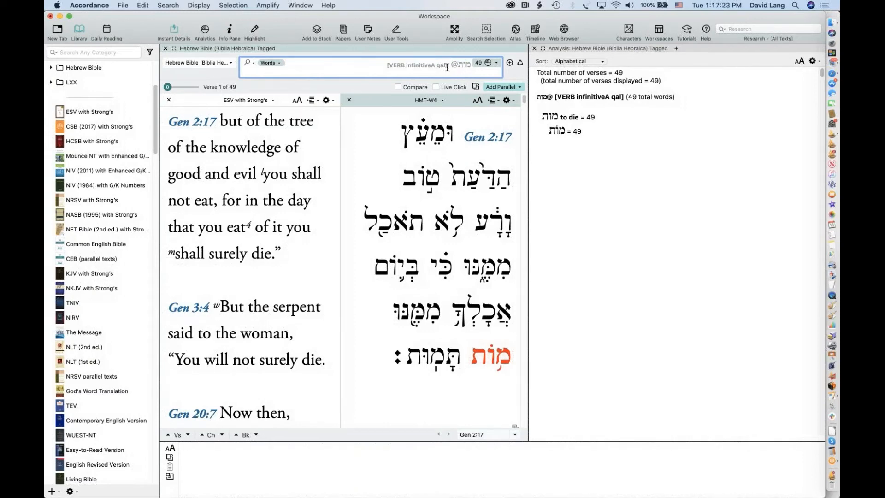
pyautogui.moveTo(447, 65); pyautogui.dragTo(389, 66)
pyautogui.write('[NOUN] 3mp')
pyautogui.press('Return')
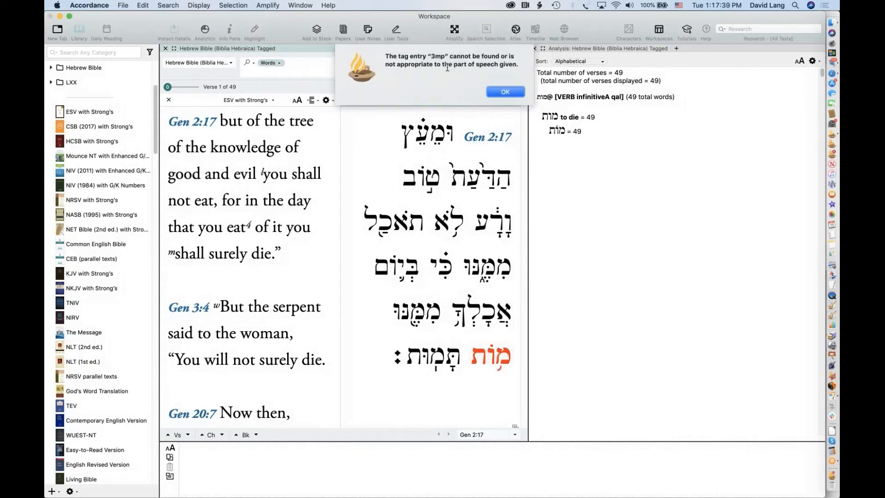
pyautogui.click(505, 92)
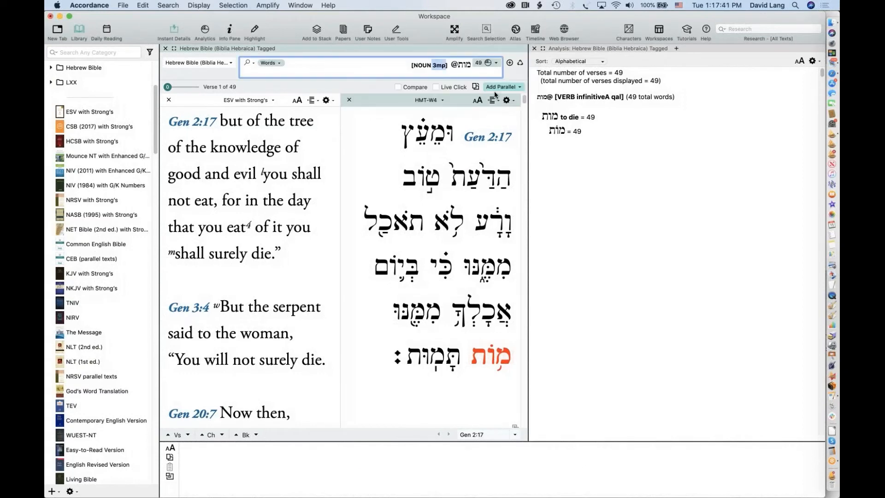
pyautogui.doubleClick(434, 67)
pyautogui.click(437, 67)
pyautogui.write('masc')
pyautogui.click(446, 66)
pyautogui.press('Return')
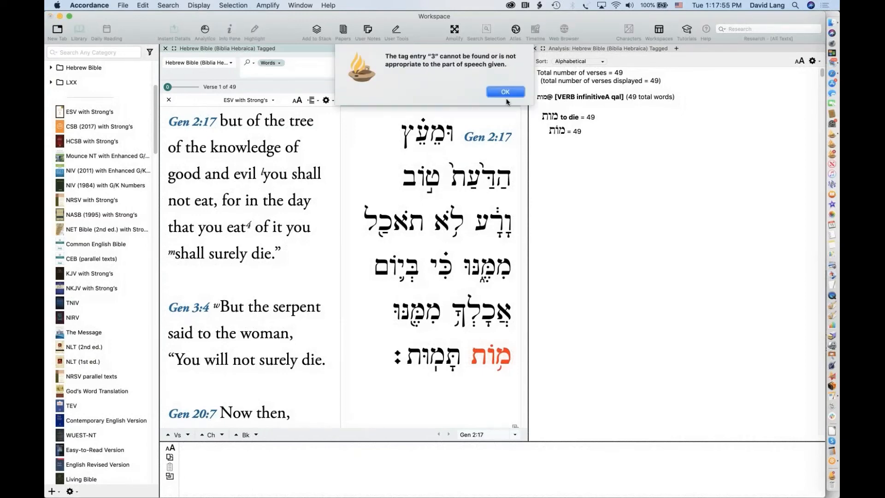
pyautogui.click(495, 91)
# Spell the person as 'third', giving [NOUN third masc pl] @ מות, dismissing the alerts
pyautogui.click(420, 66)
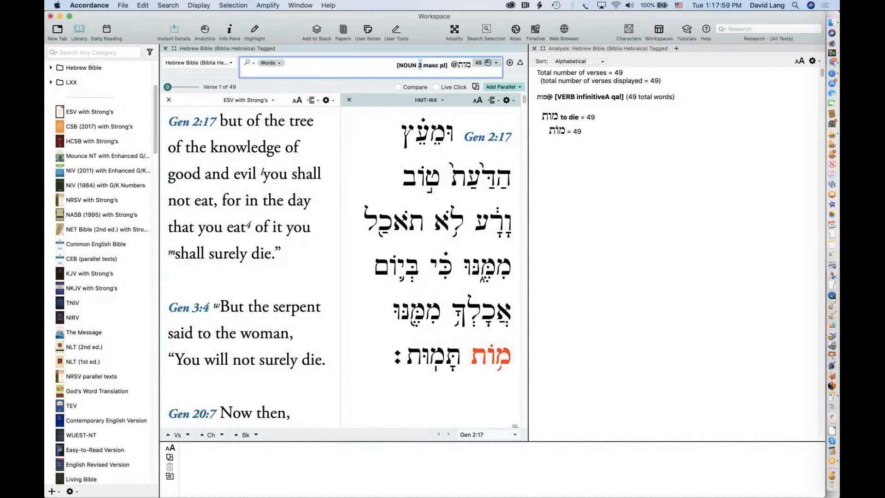
pyautogui.write('th')
pyautogui.press('Return')
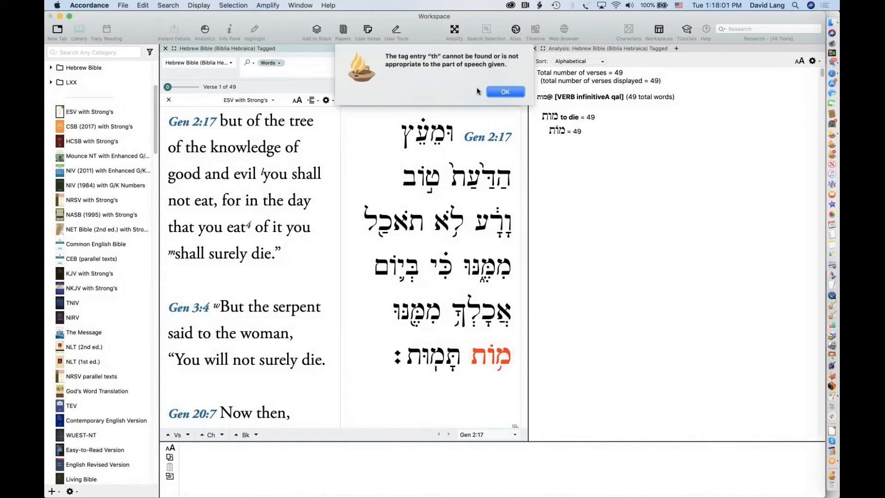
pyautogui.click(503, 92)
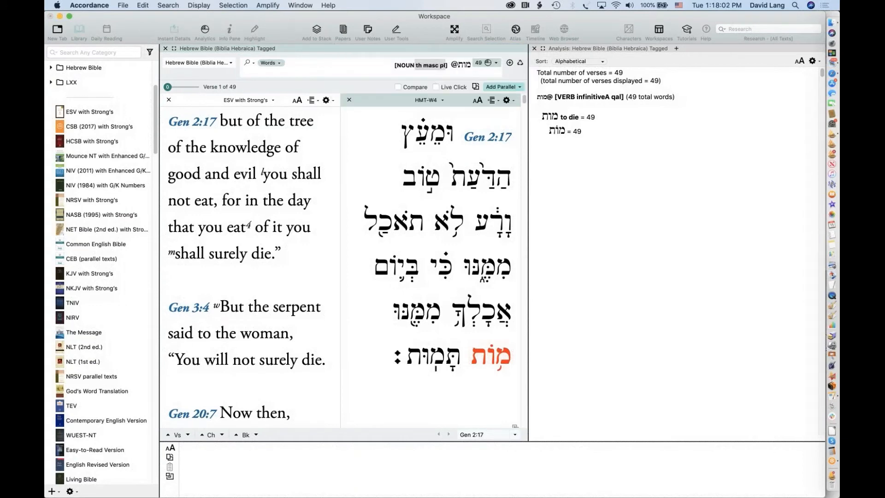
pyautogui.click(420, 68)
pyautogui.write('ird')
pyautogui.press('Return')
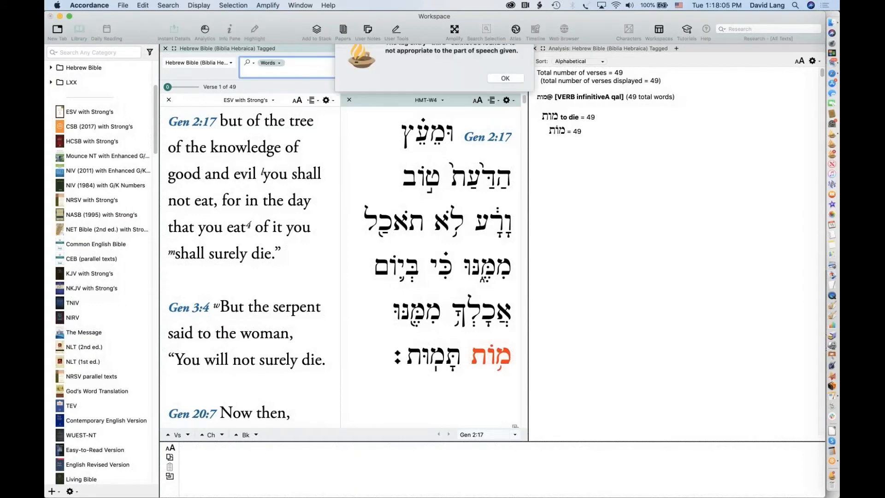
pyautogui.click(504, 92)
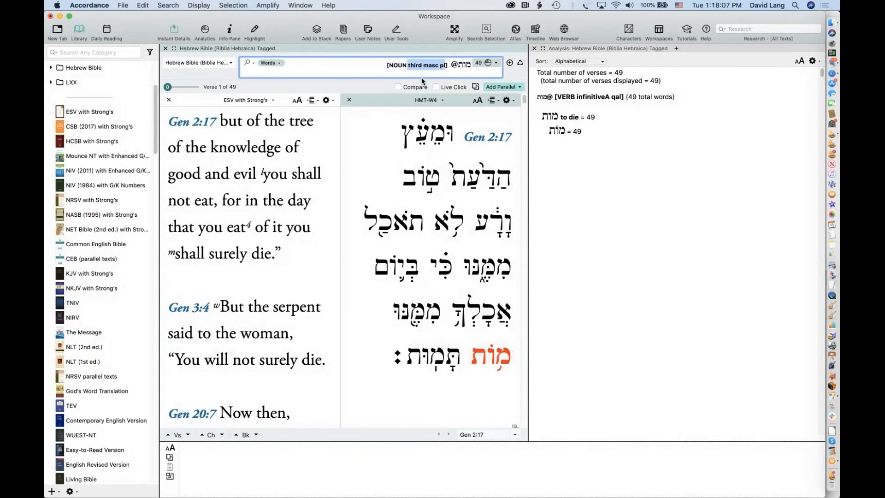
pyautogui.click(451, 67)
pyautogui.moveTo(451, 66); pyautogui.dragTo(392, 68)
pyautogui.tripleClick(422, 75)
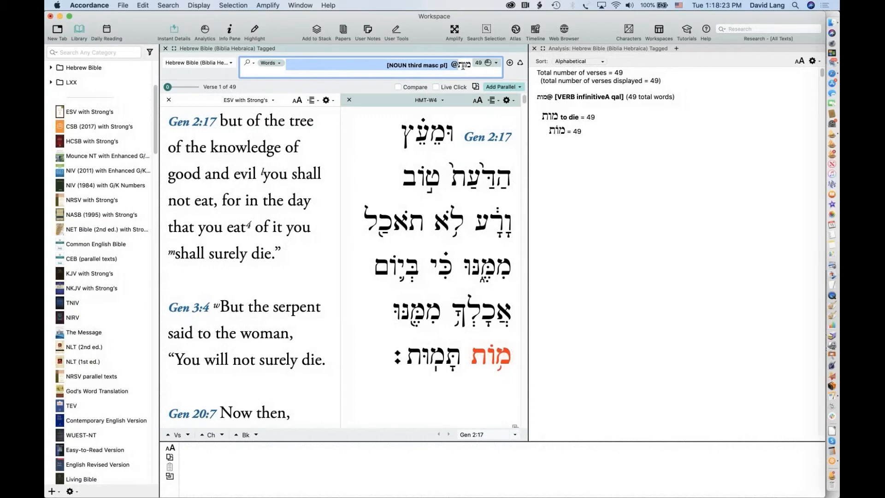
# Insert a NOUN tag with masculine gender and plural number before מות, finding 2 verses
pyautogui.click(170, 5)
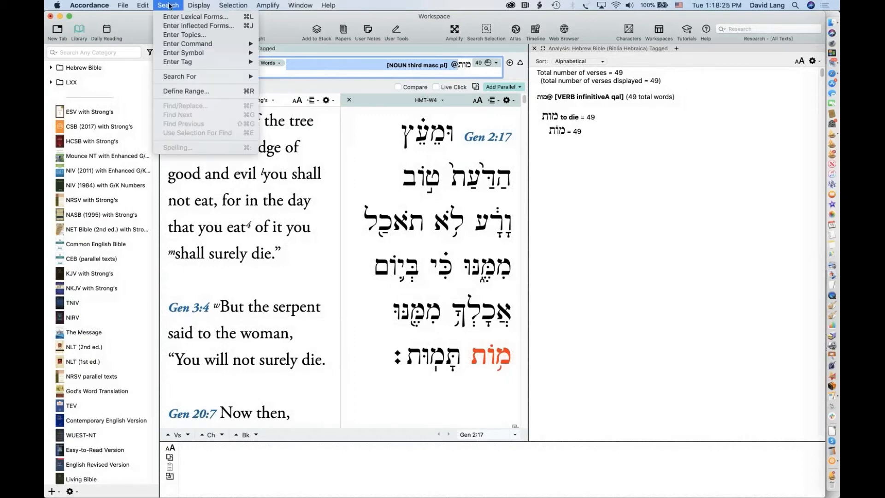
pyautogui.moveTo(179, 66)
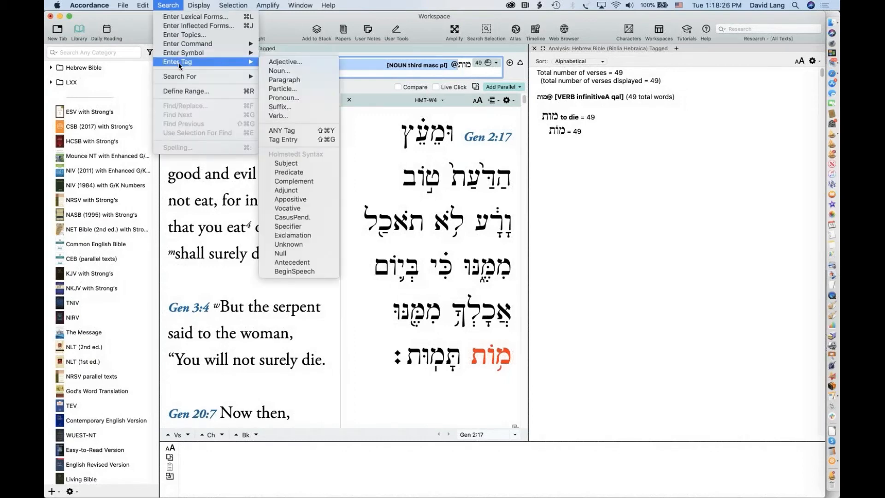
pyautogui.click(290, 72)
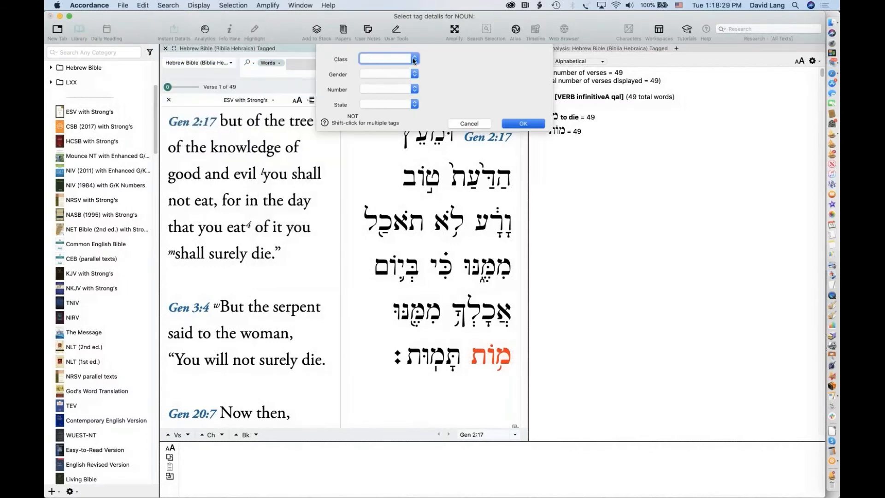
pyautogui.click(389, 86)
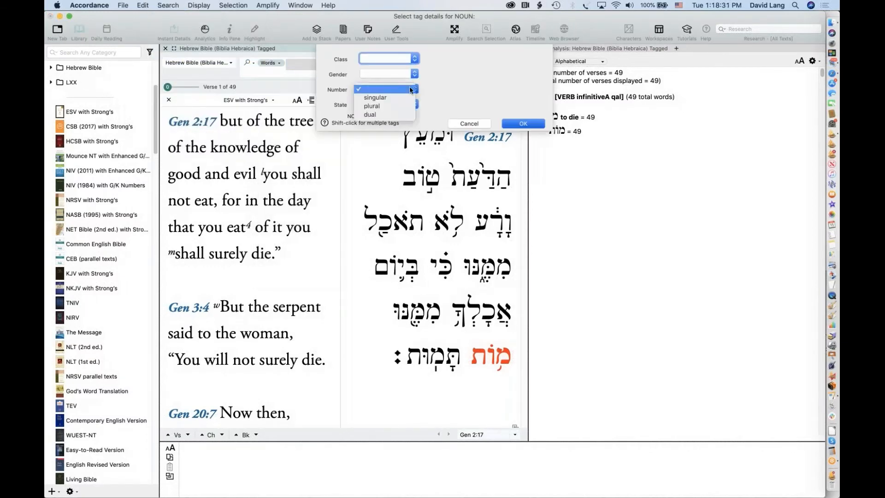
pyautogui.click(434, 90)
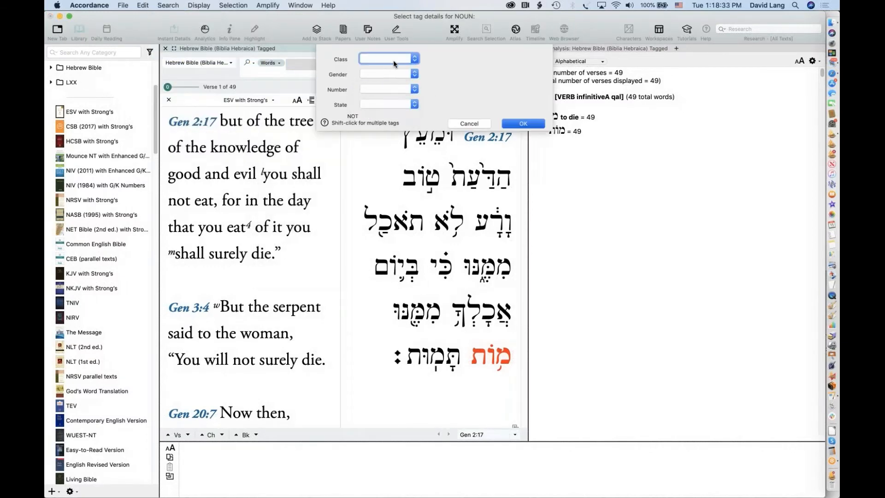
pyautogui.click(399, 90)
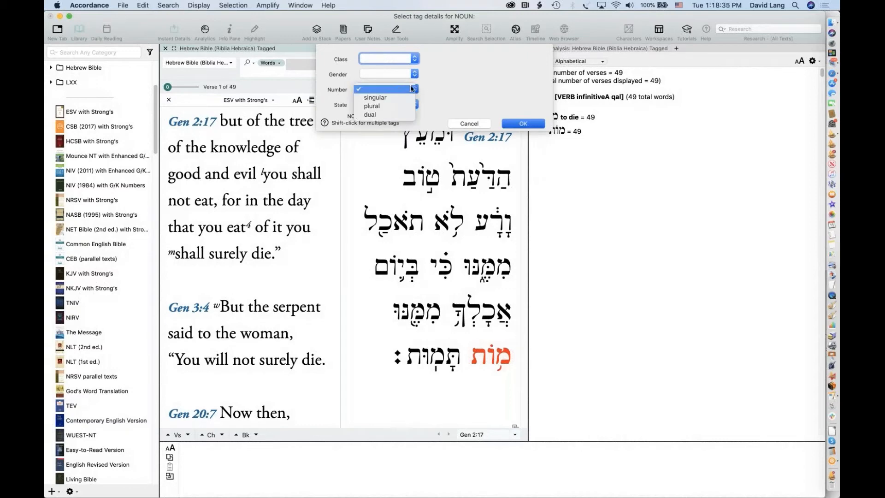
pyautogui.click(389, 72)
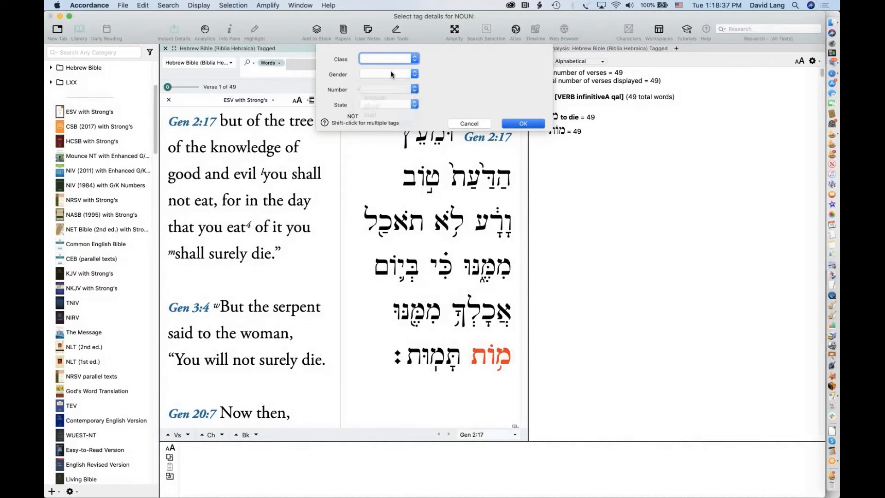
pyautogui.click(391, 72)
pyautogui.click(404, 81)
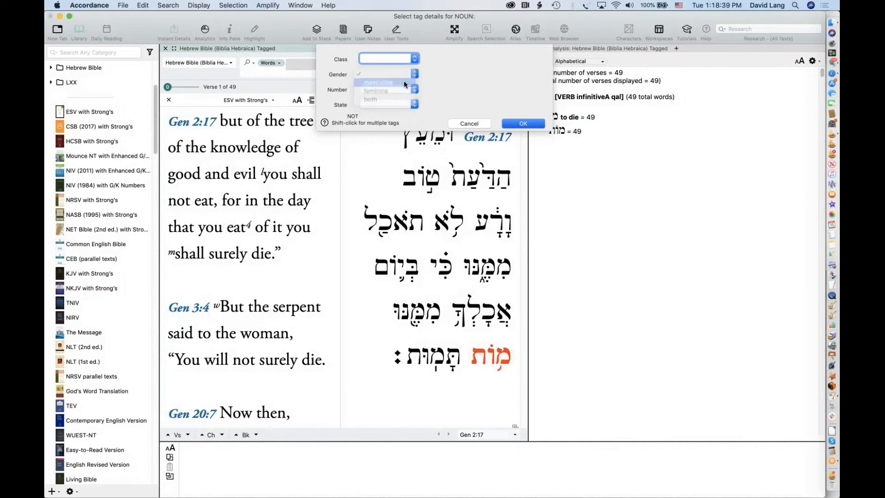
pyautogui.click(395, 87)
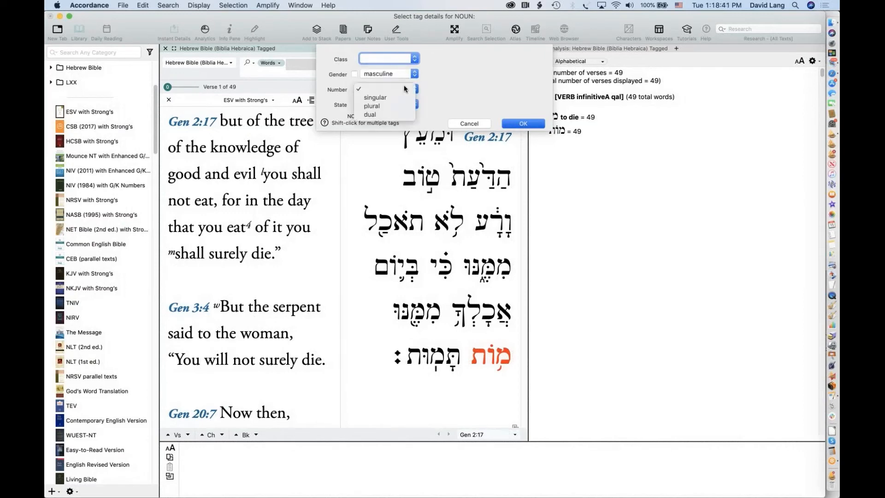
pyautogui.click(374, 105)
pyautogui.click(385, 103)
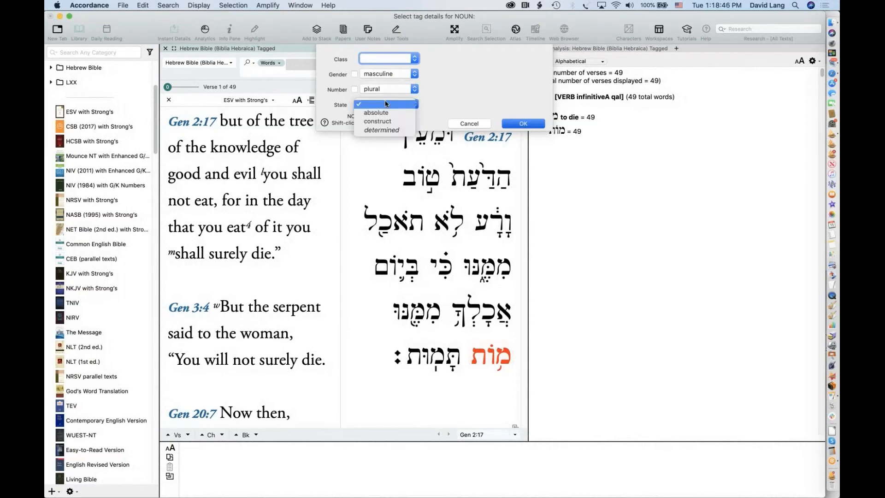
pyautogui.click(423, 66)
pyautogui.click(396, 59)
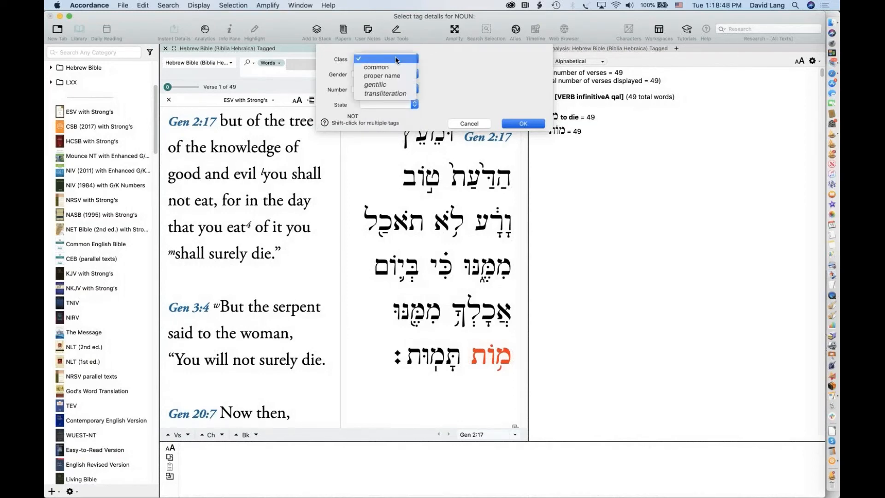
pyautogui.click(451, 64)
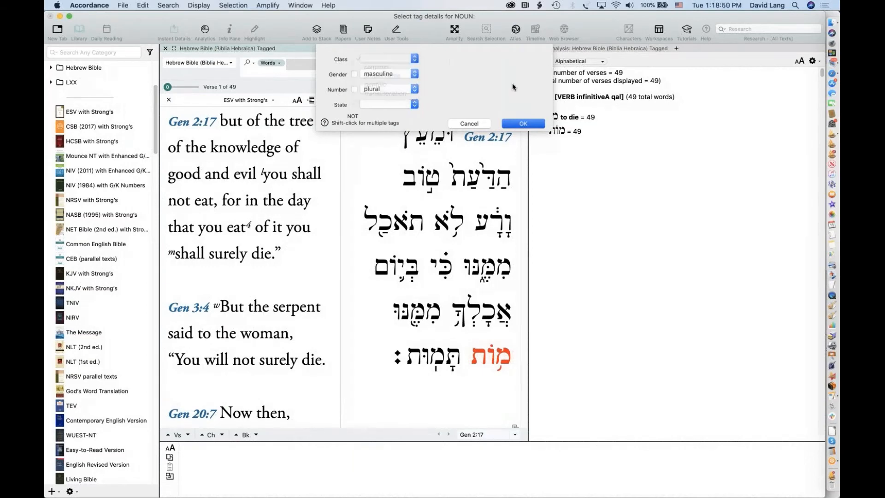
pyautogui.click(524, 123)
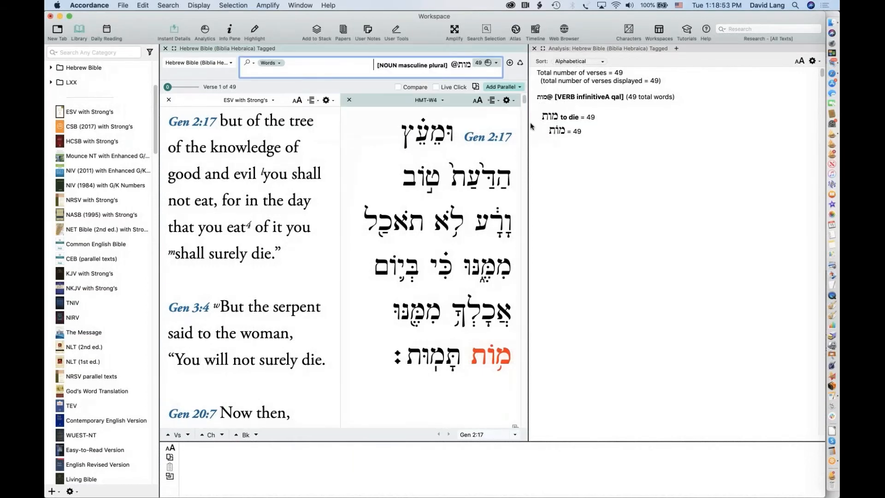
pyautogui.press('Return')
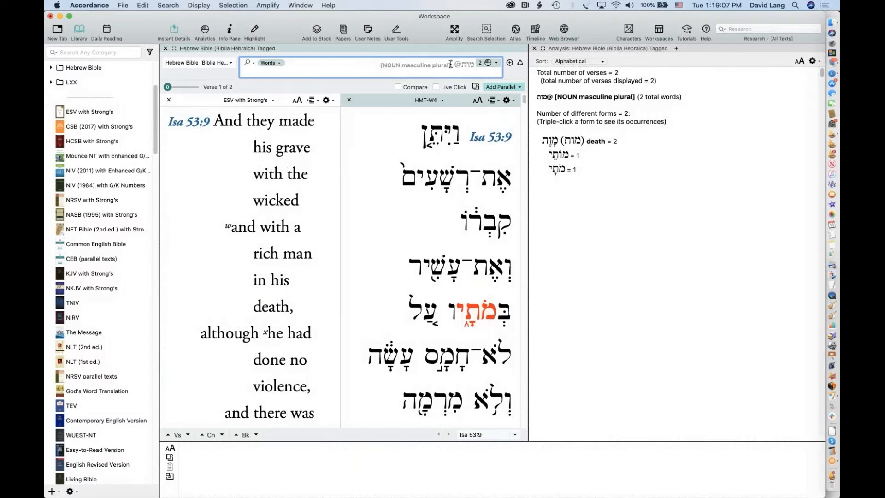
pyautogui.moveTo(451, 64); pyautogui.dragTo(483, 63)
pyautogui.press('BackSpace')
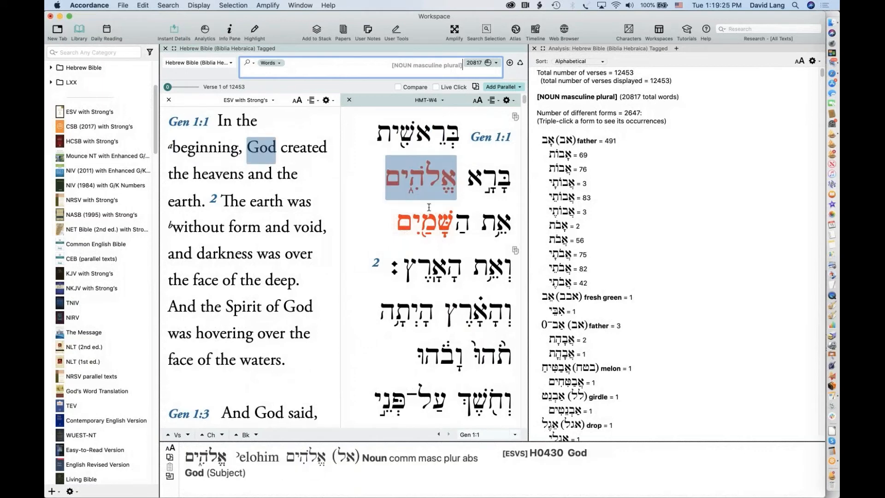
pyautogui.moveTo(418, 226)
pyautogui.scroll(-3, 455, 274)
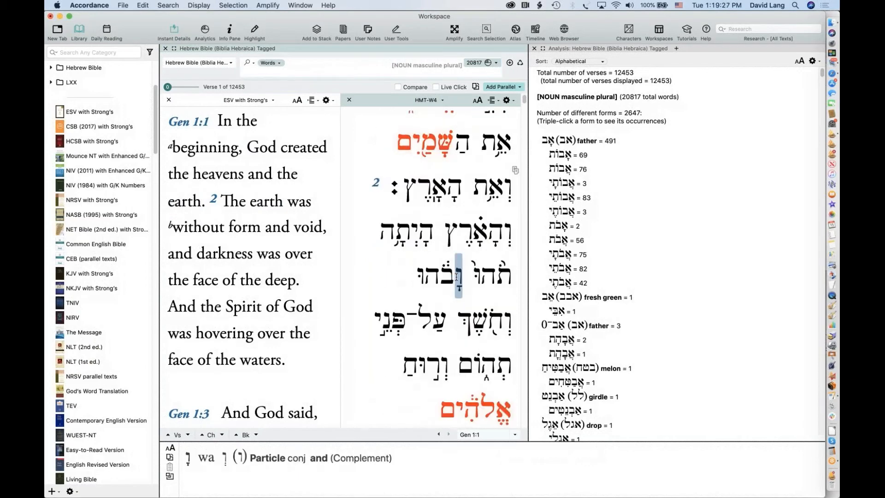
pyautogui.scroll(-5, 456, 276)
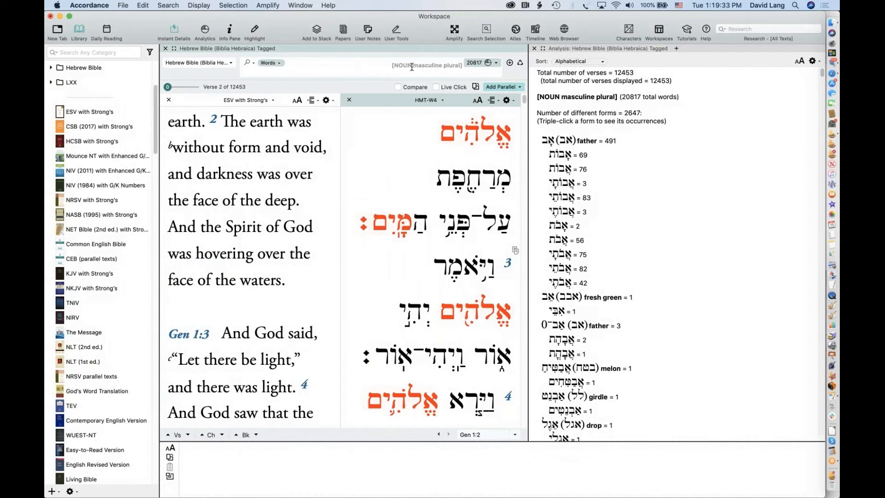
pyautogui.moveTo(412, 67); pyautogui.dragTo(460, 68)
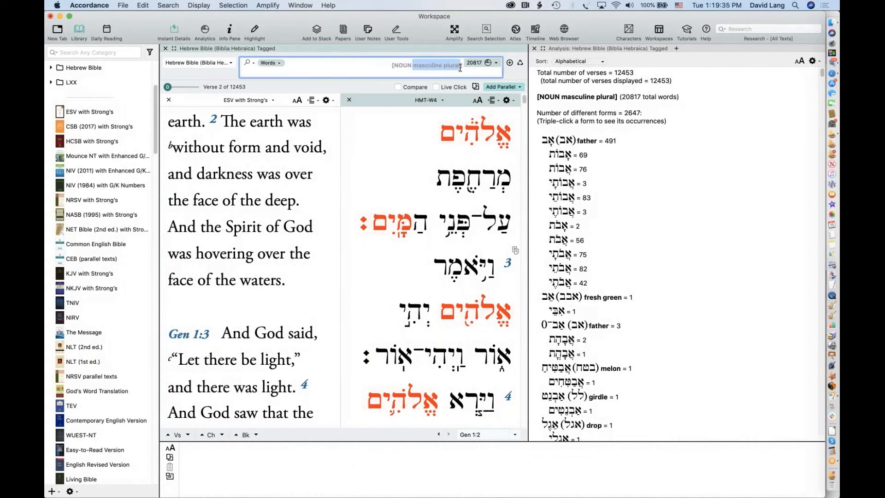
# Delete 'masculine plural' to search every [NOUN], returning 23100 verses
pyautogui.press('BackSpace')
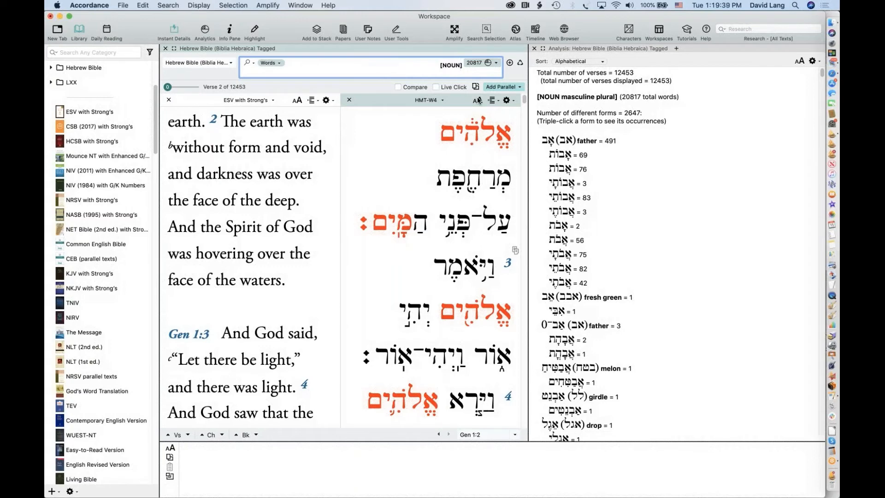
pyautogui.press('Return')
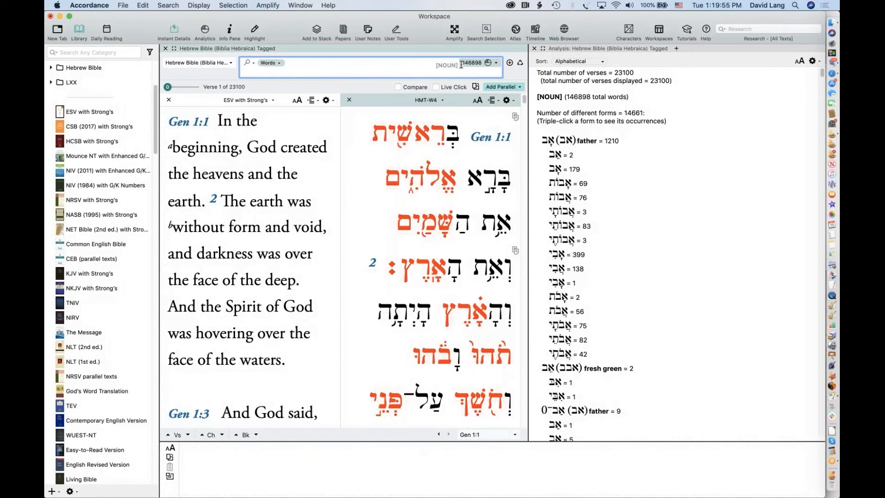
pyautogui.press('super+a')
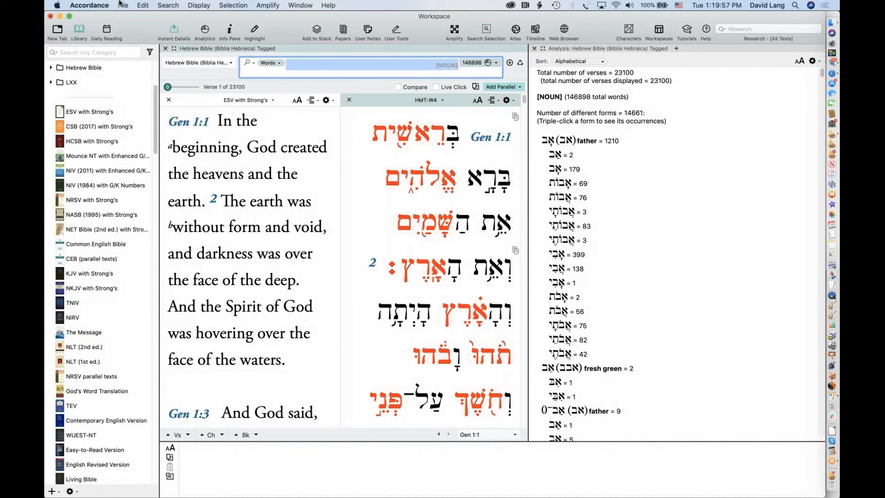
pyautogui.click(168, 5)
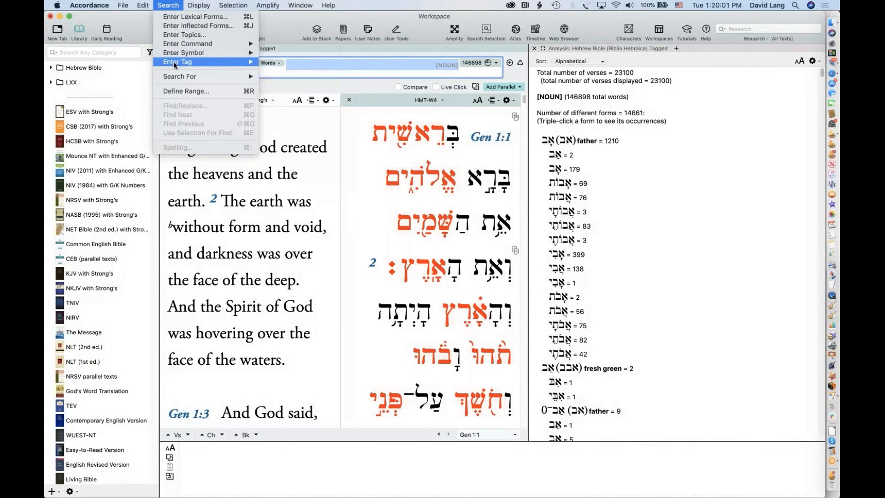
# Start a new VERB tag with aspect infinitive absolute, leaving the stem unspecified
pyautogui.moveTo(175, 63)
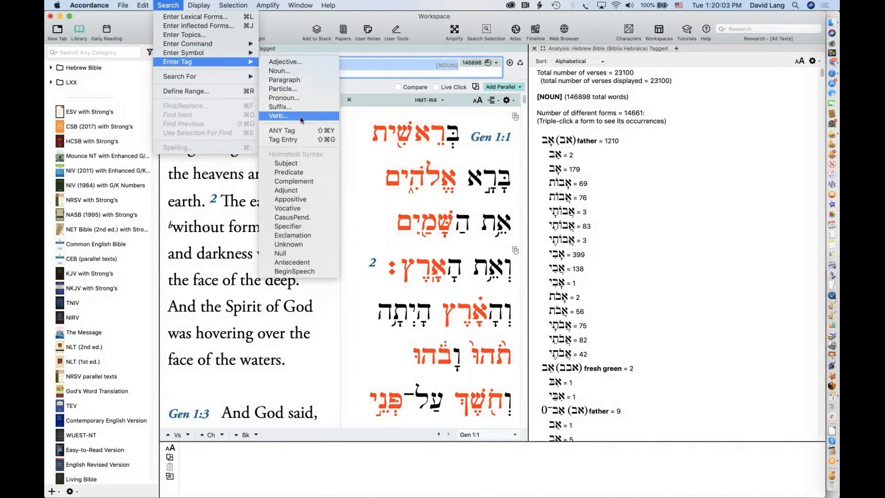
pyautogui.click(300, 116)
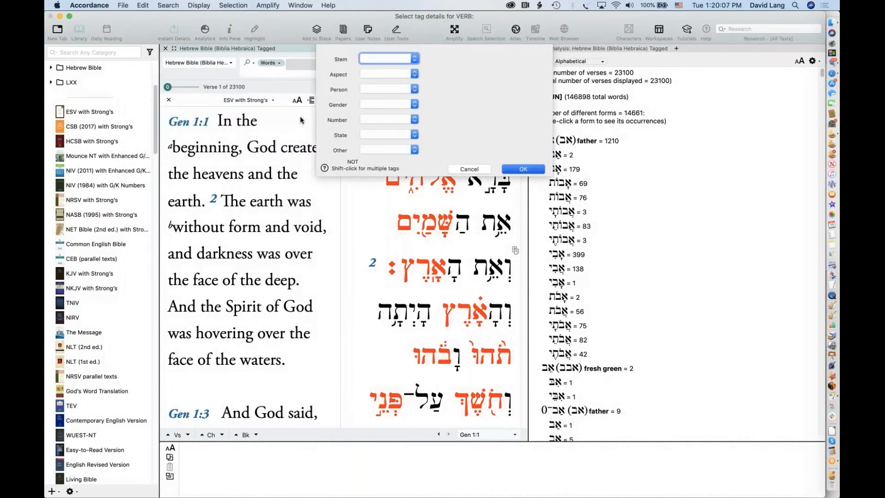
pyautogui.click(395, 76)
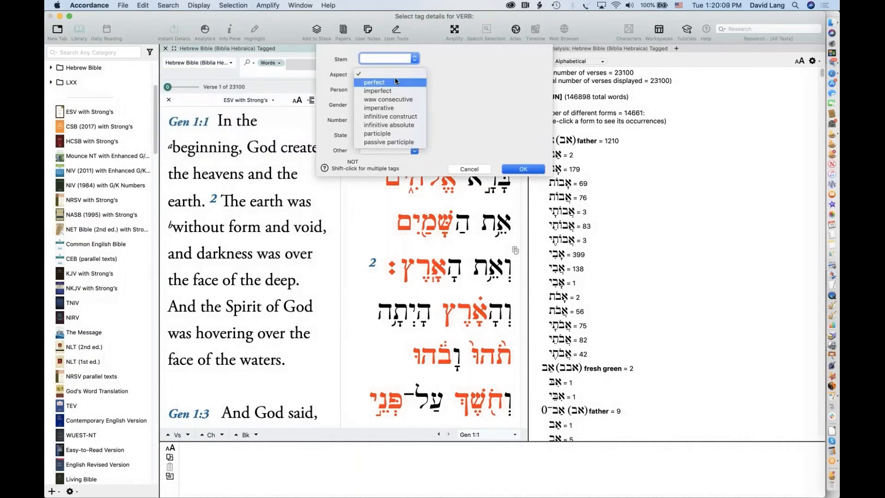
pyautogui.click(406, 117)
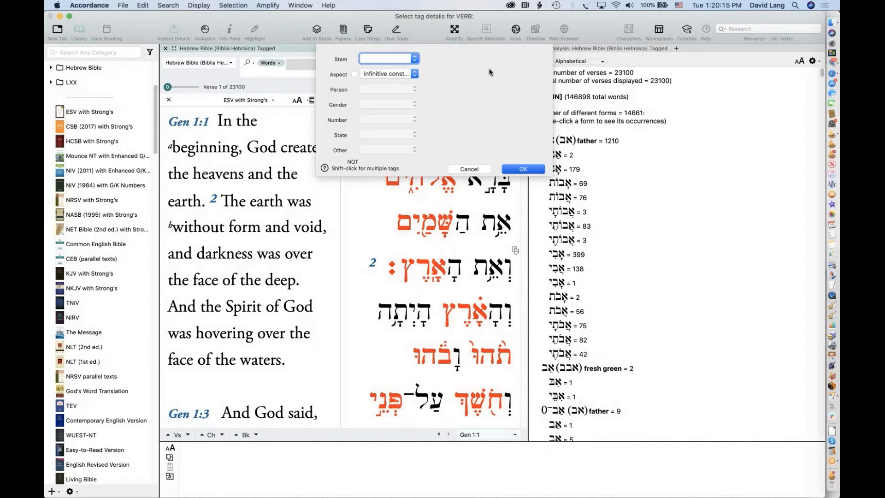
pyautogui.click(380, 75)
pyautogui.click(390, 83)
pyautogui.click(414, 75)
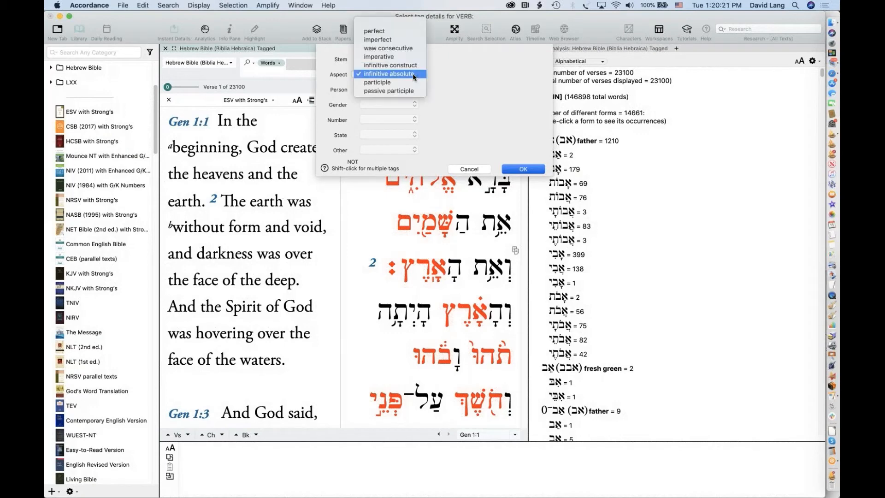
pyautogui.click(441, 72)
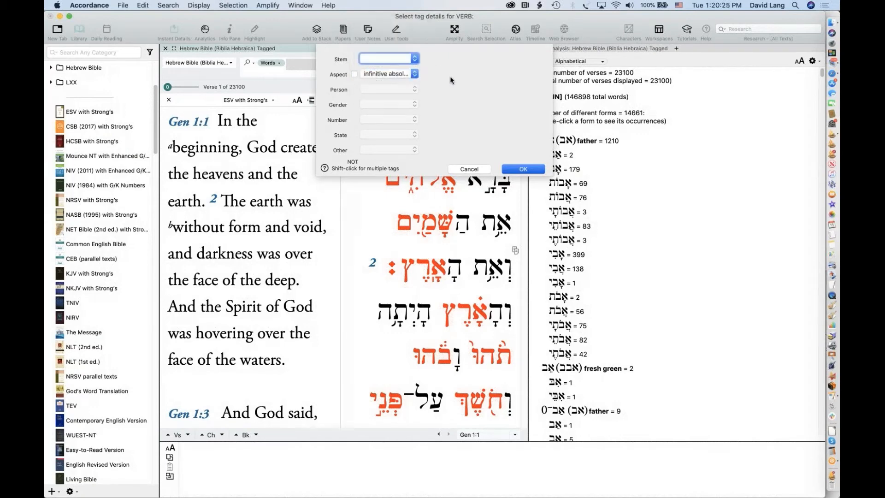
pyautogui.click(391, 72)
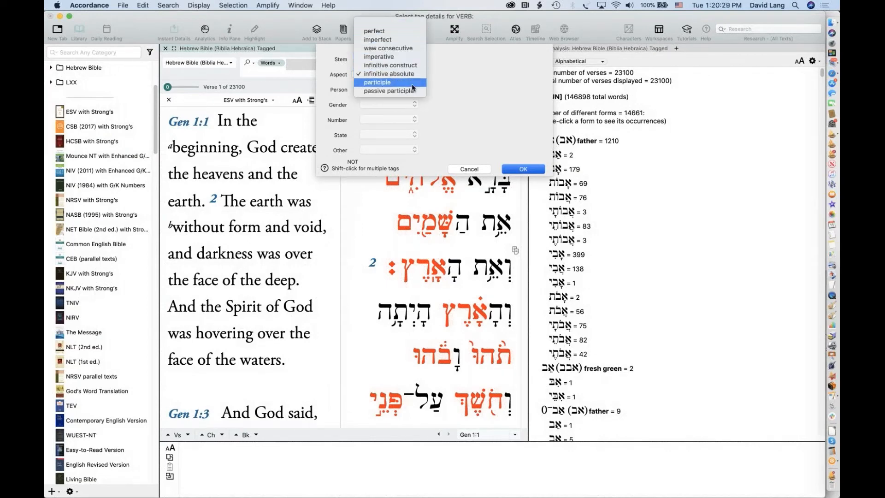
pyautogui.click(464, 93)
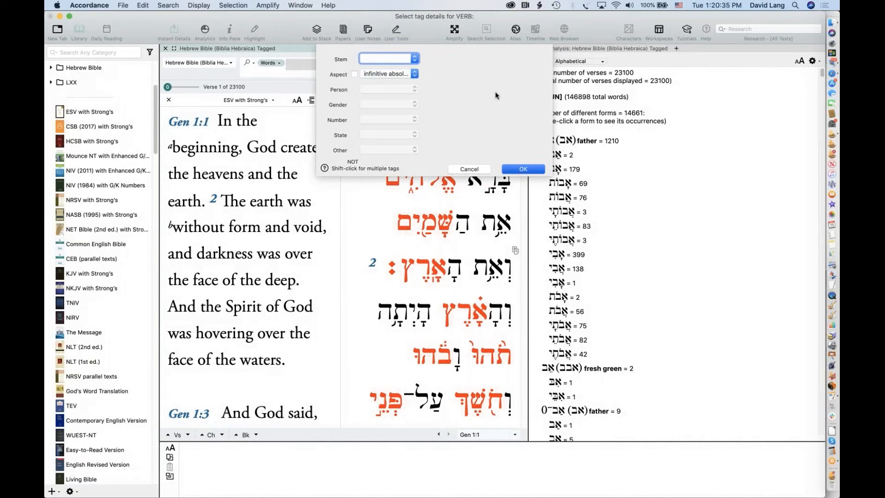
pyautogui.click(413, 75)
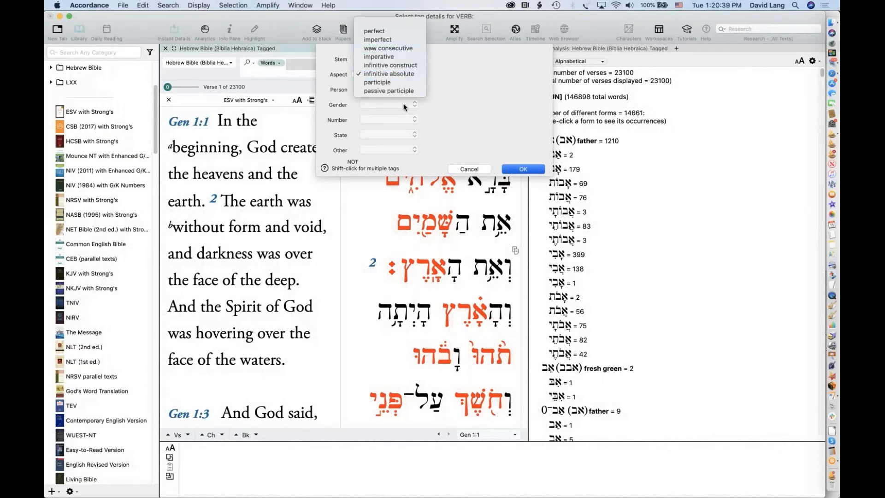
pyautogui.click(446, 87)
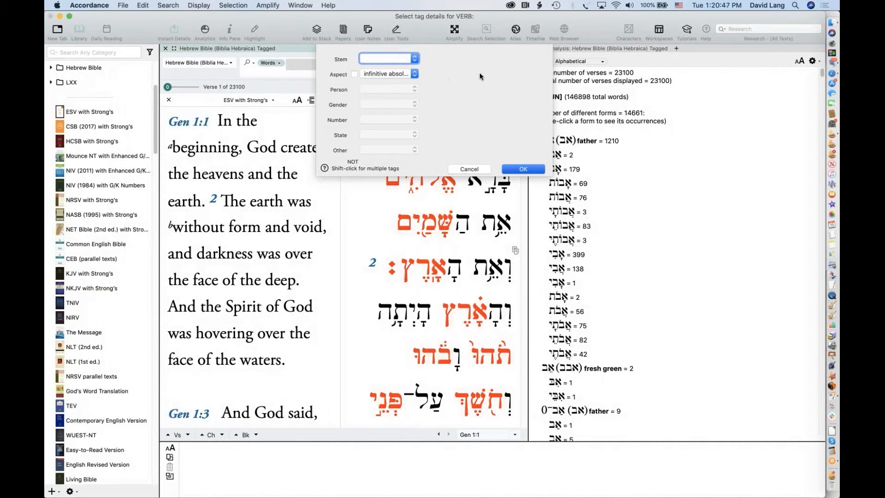
# Add infinitive construct beside infinitive absolute in the Aspect choice, leaving stem blank, and insert the VERB tag
pyautogui.click(399, 59)
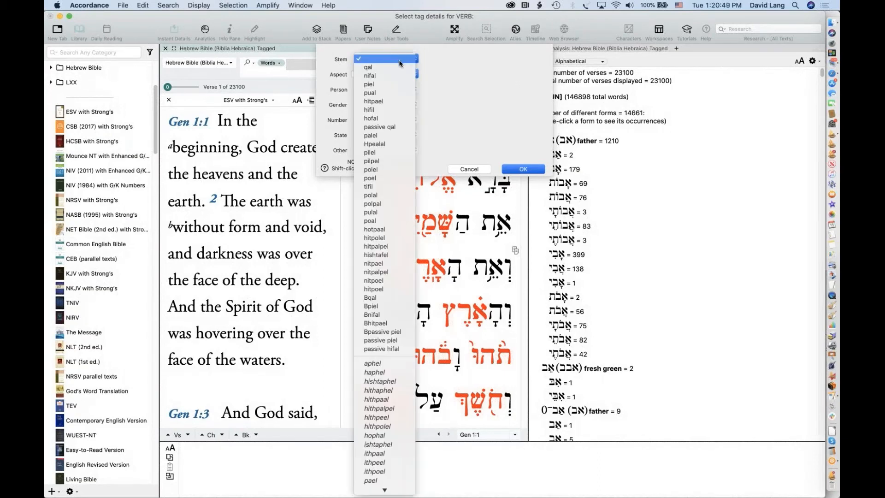
pyautogui.click(459, 71)
pyautogui.click(414, 72)
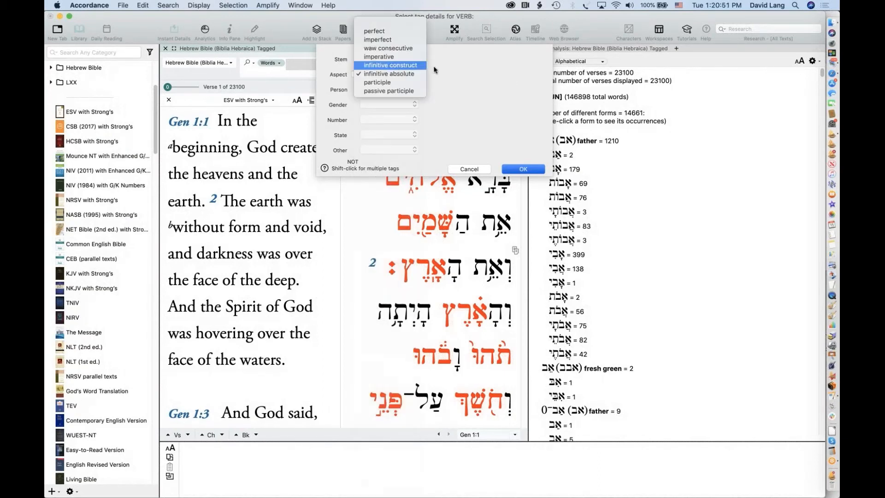
pyautogui.click(410, 71)
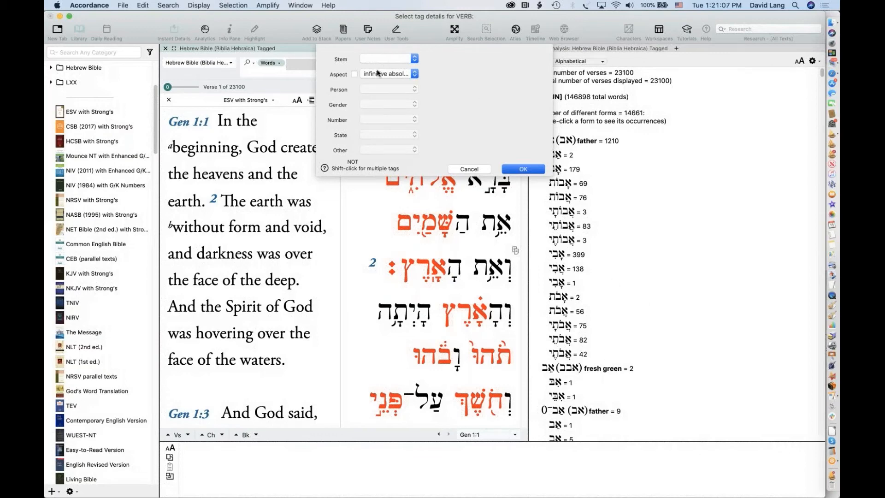
pyautogui.click(399, 75)
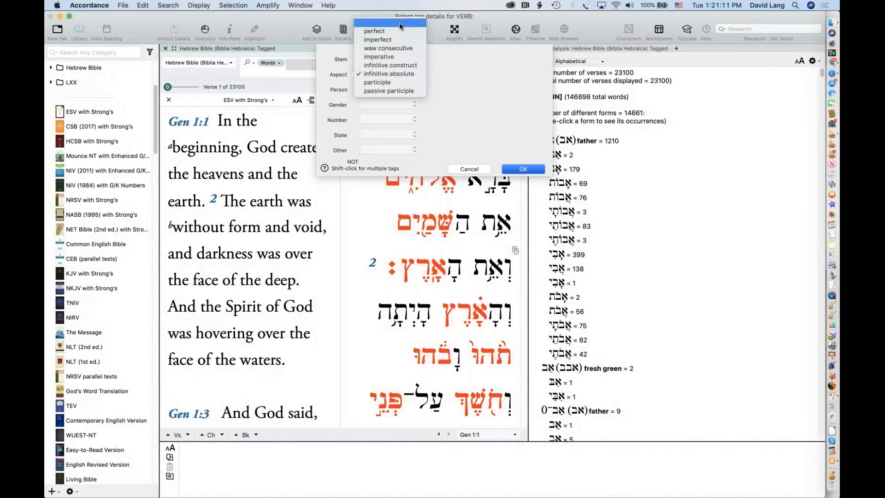
pyautogui.click(440, 86)
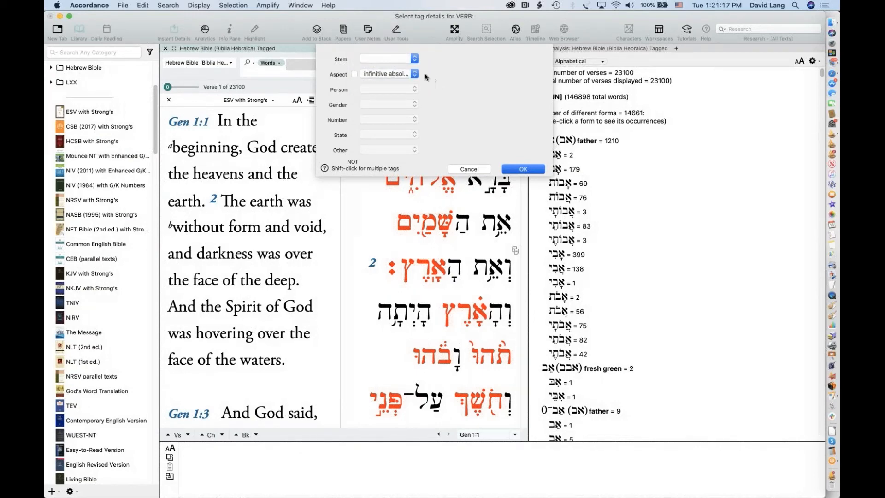
pyautogui.click(394, 74)
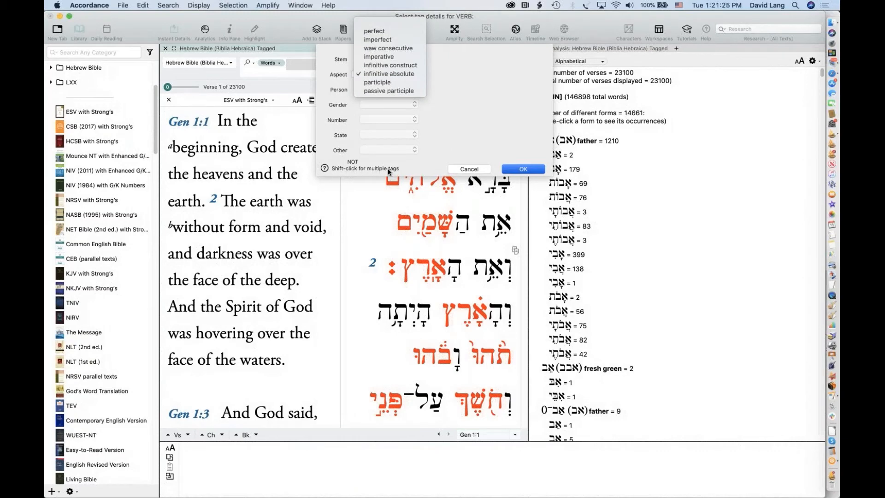
pyautogui.click(403, 170)
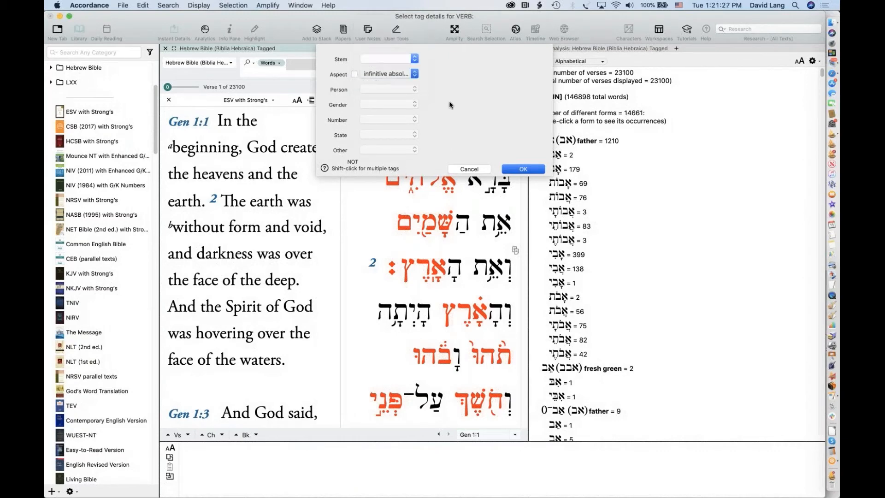
pyautogui.click(399, 75)
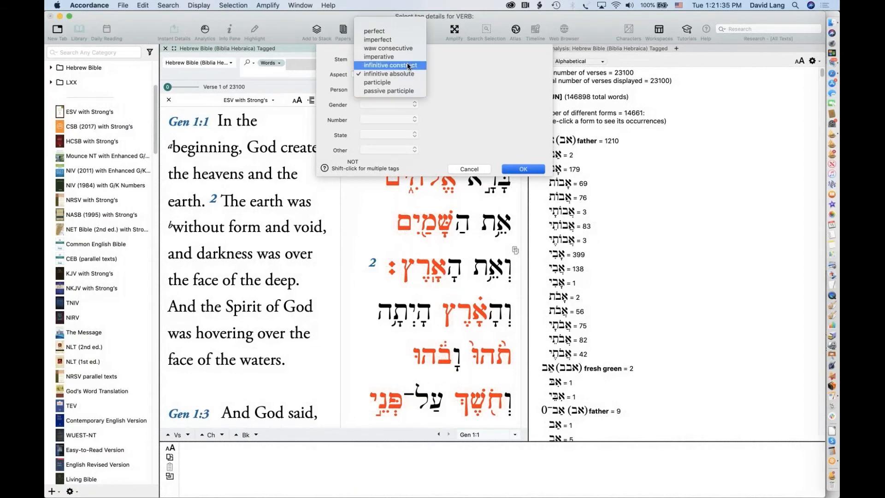
pyautogui.click(408, 62)
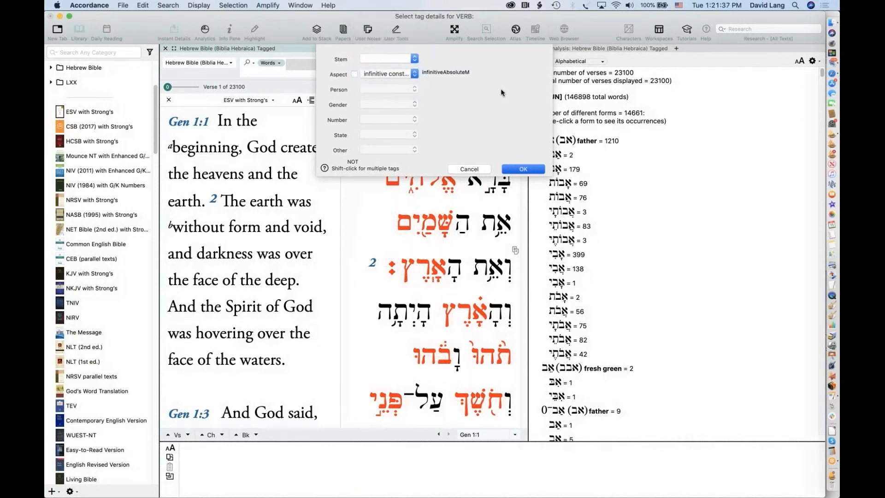
pyautogui.click(510, 168)
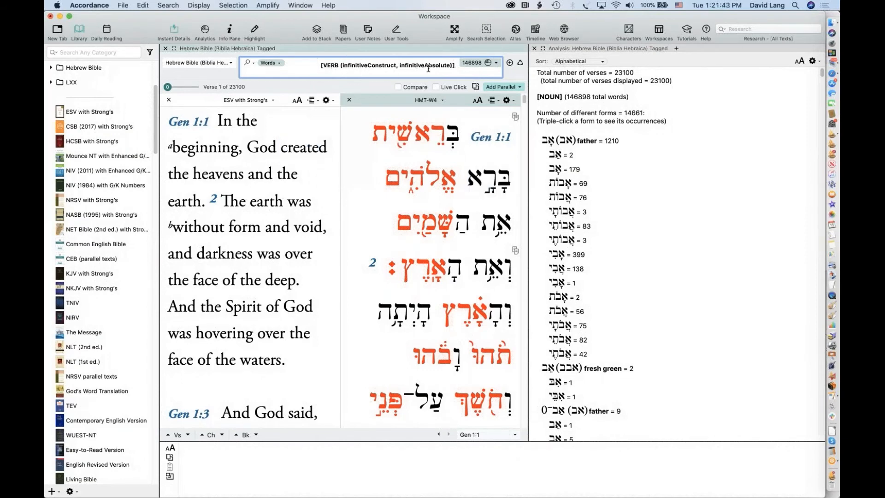
# Run the infinitive verb search (7497 words in 5492 verses) and select the whole query
pyautogui.press('Return')
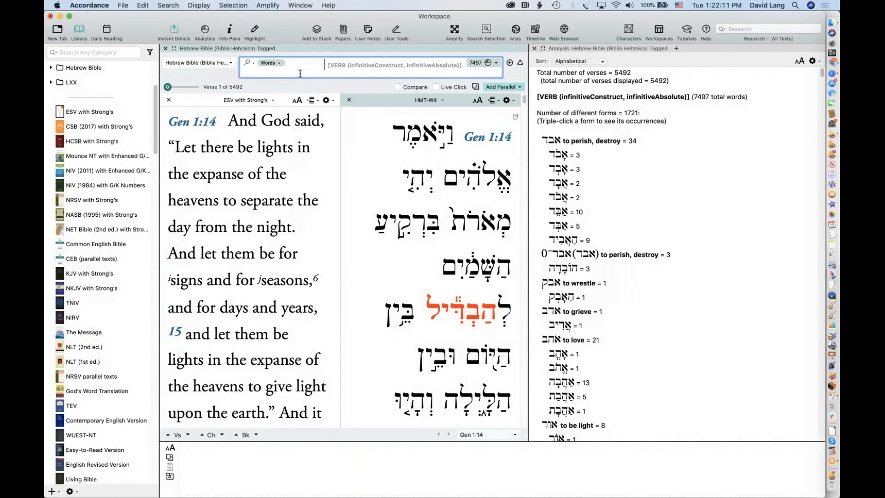
pyautogui.tripleClick(465, 64)
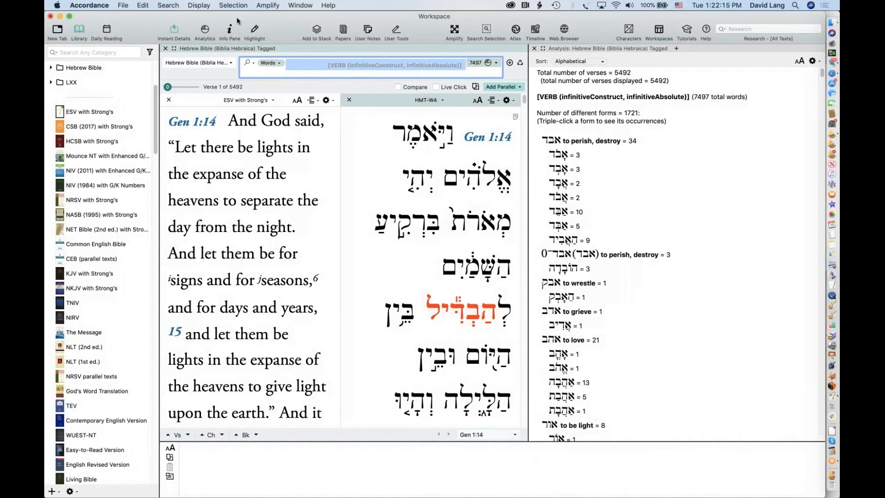
# Search ESV with Strong's using a TEXT command that references the tagged Hebrew Bible
pyautogui.click(177, 64)
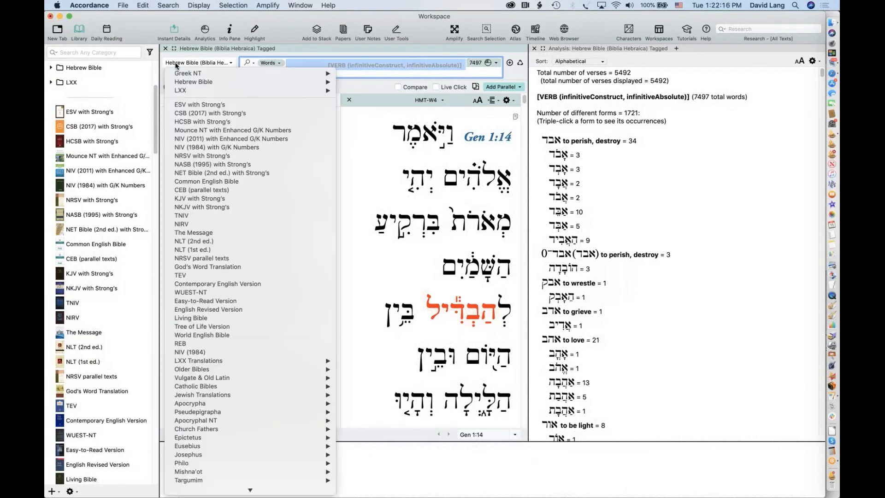
pyautogui.click(194, 105)
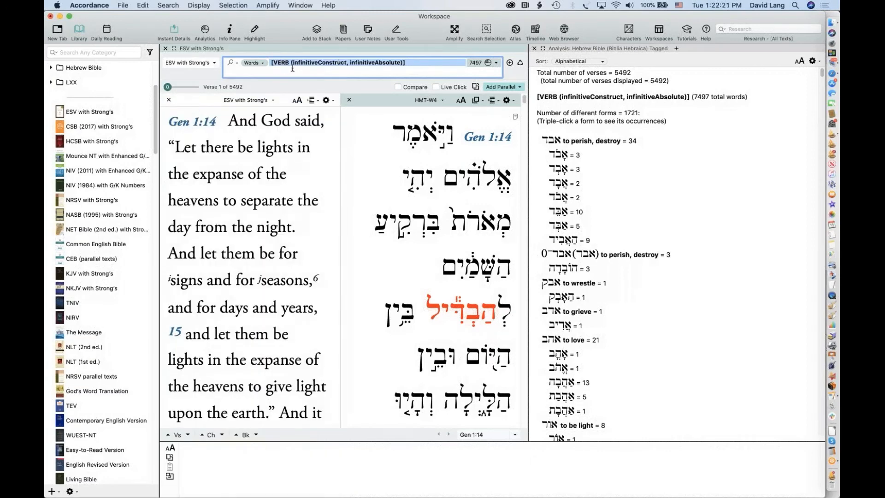
pyautogui.click(168, 5)
pyautogui.moveTo(197, 45)
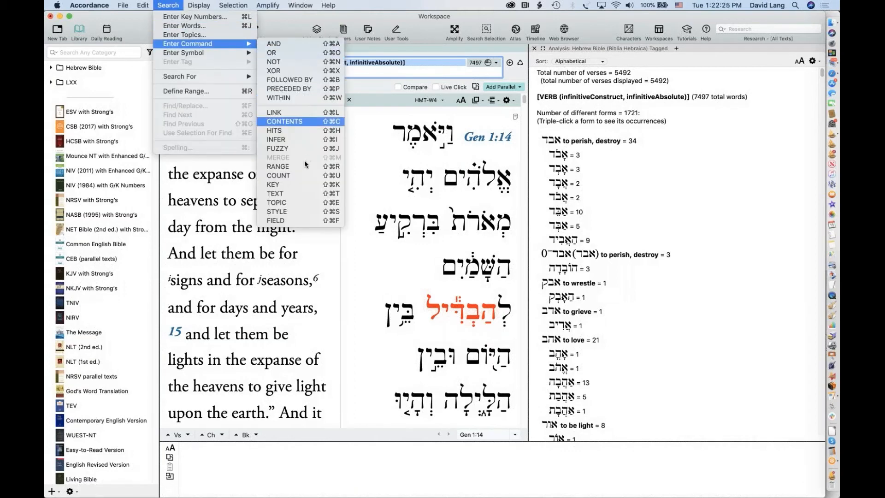
pyautogui.click(297, 194)
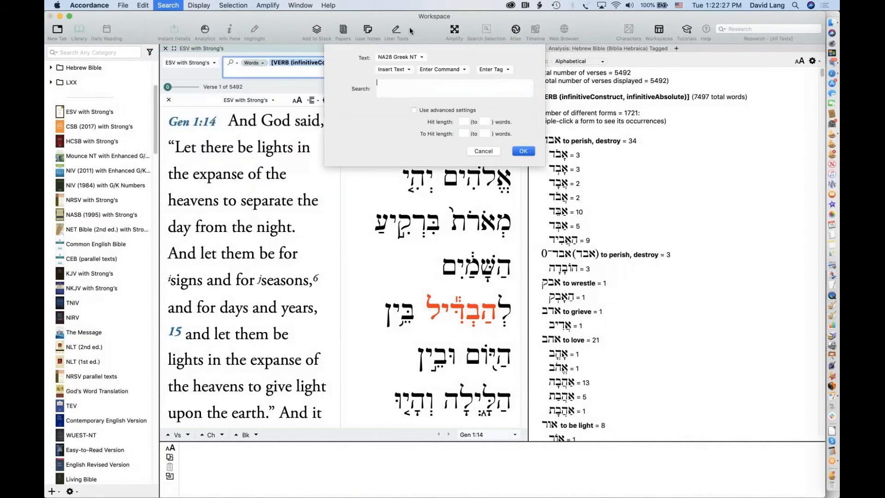
pyautogui.click(413, 57)
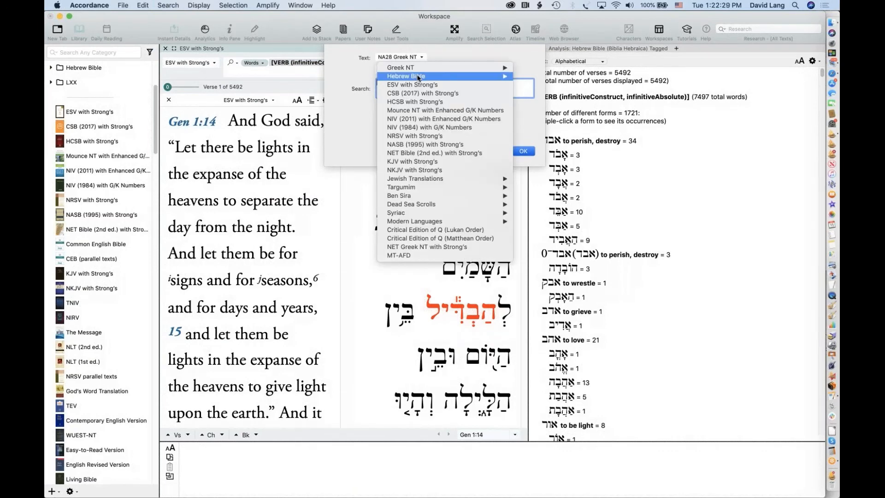
pyautogui.moveTo(417, 77)
pyautogui.click(531, 76)
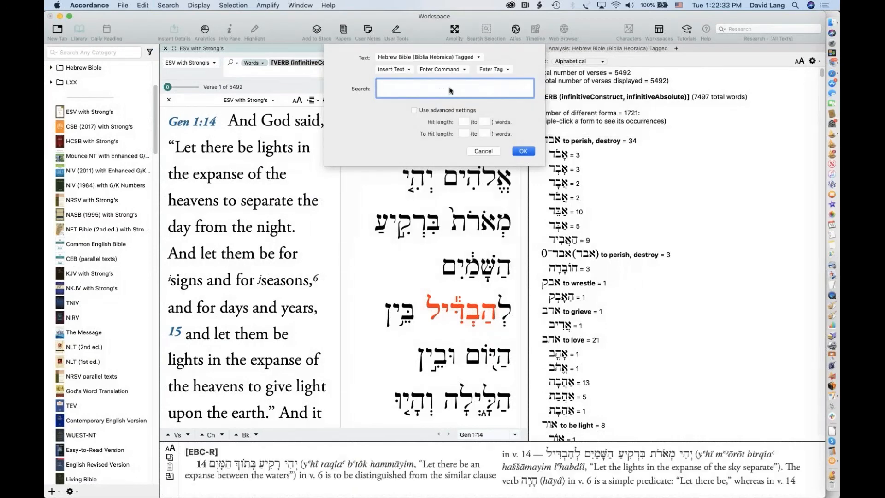
# Paste the Hebrew infinitive VERB query into the TEXT command, insert it and run the ESV search
pyautogui.press('super+v')
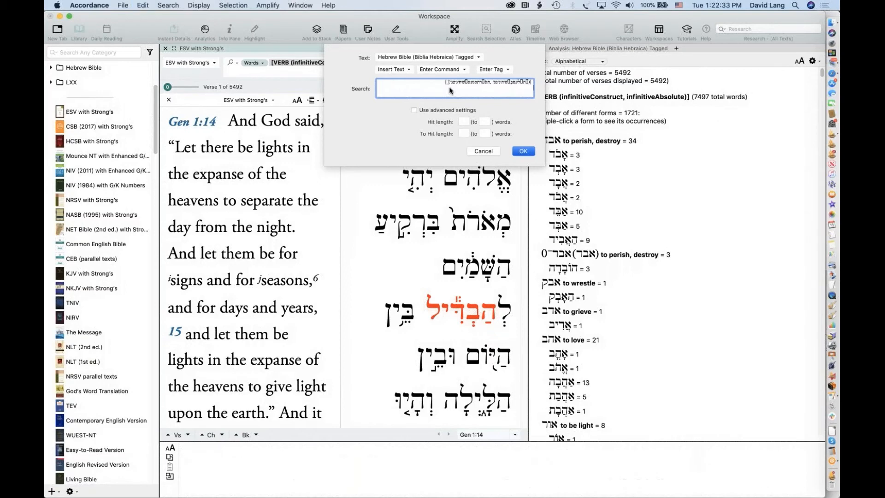
pyautogui.click(500, 72)
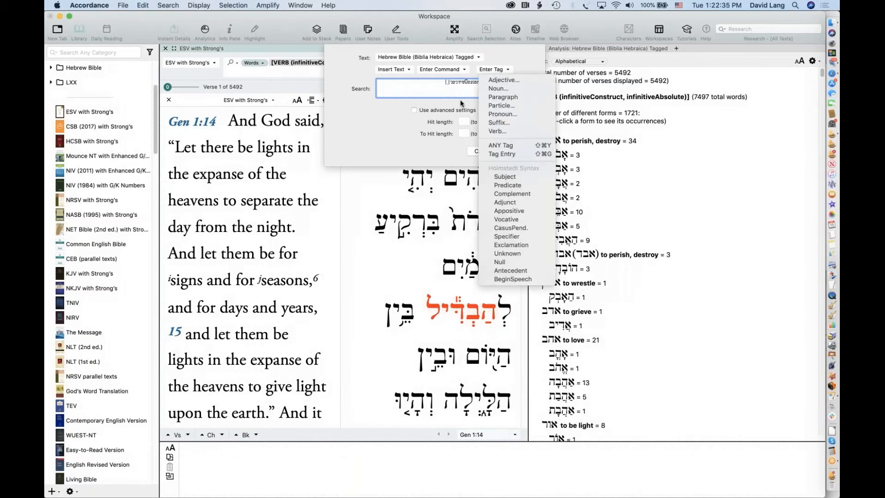
pyautogui.click(377, 111)
pyautogui.click(523, 151)
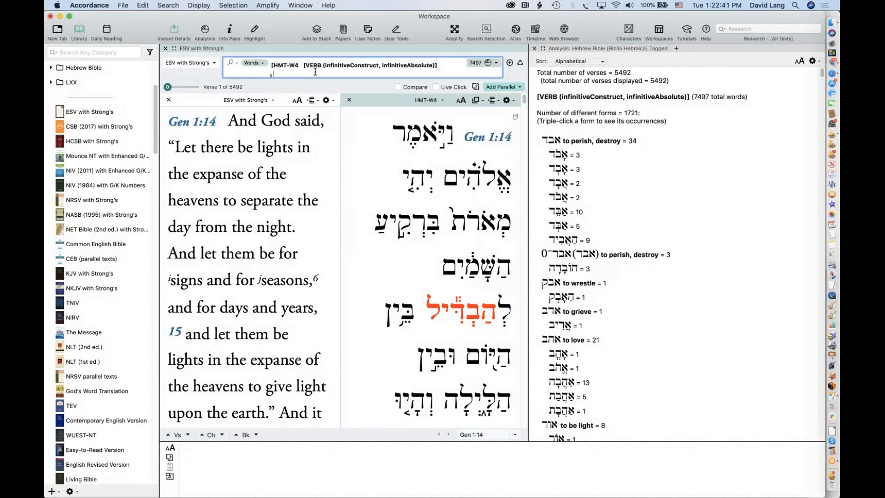
pyautogui.moveTo(441, 70); pyautogui.dragTo(449, 104)
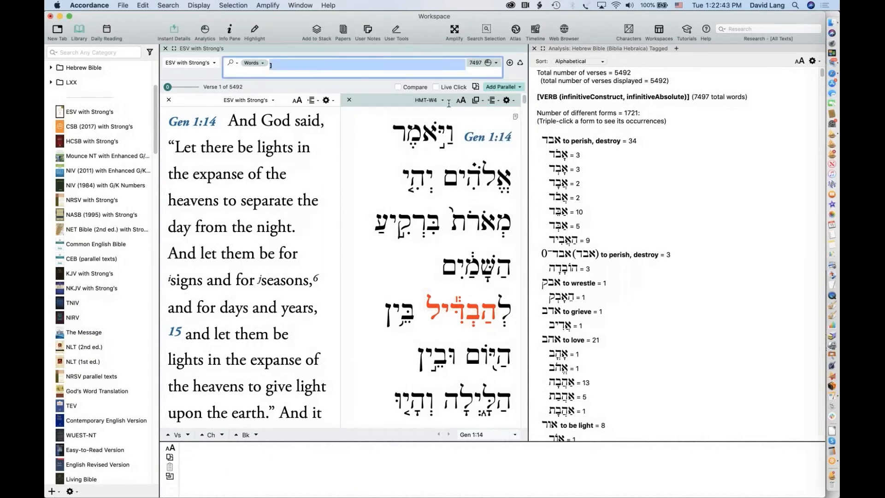
pyautogui.click(361, 71)
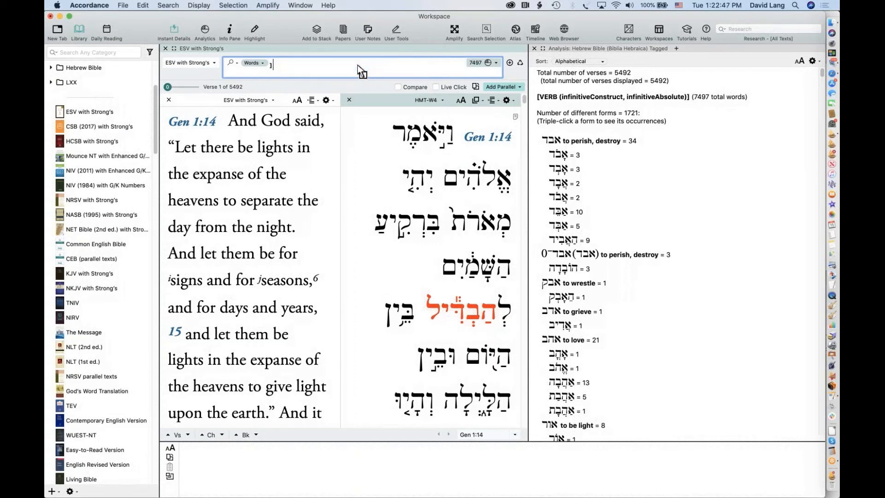
pyautogui.press('Return')
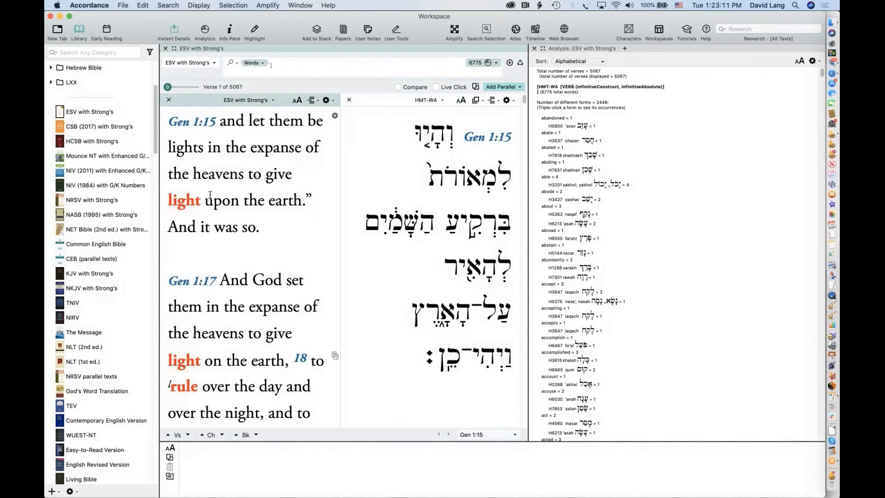
pyautogui.moveTo(248, 174); pyautogui.dragTo(200, 203)
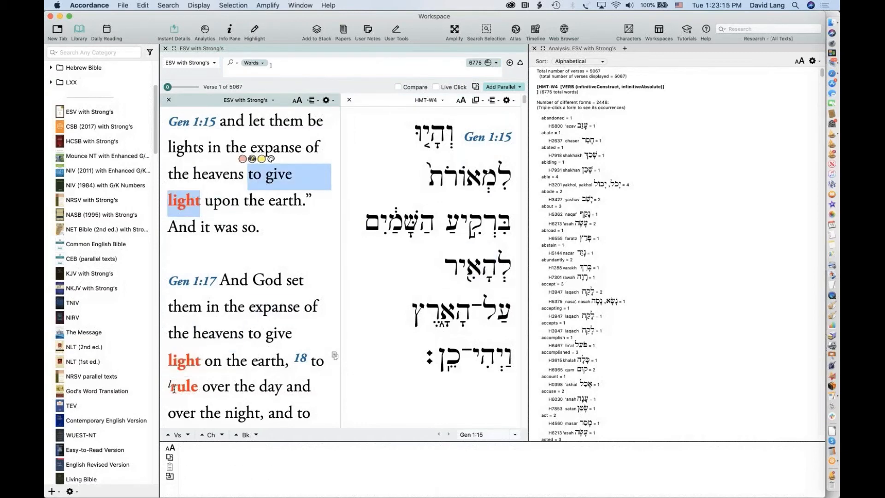
pyautogui.scroll(-5, 259, 380)
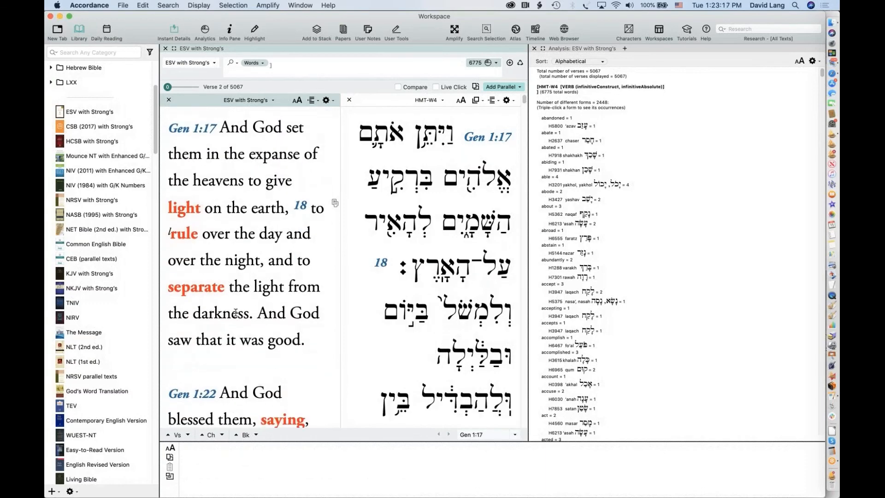
pyautogui.scroll(-4, 271, 332)
pyautogui.scroll(-10, 271, 332)
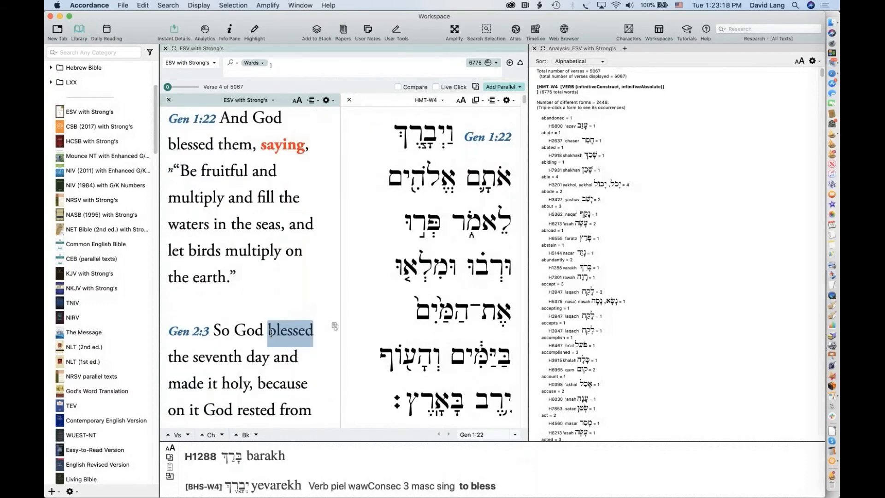
pyautogui.scroll(-8, 271, 332)
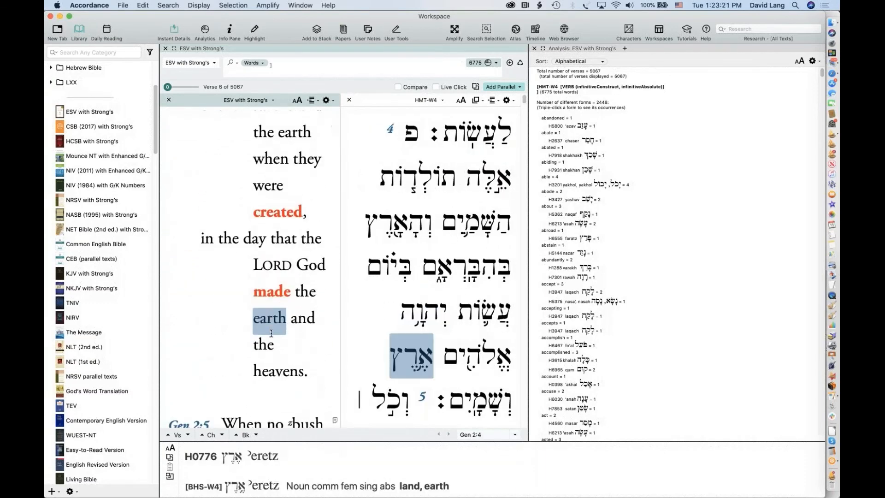
pyautogui.scroll(-8, 271, 333)
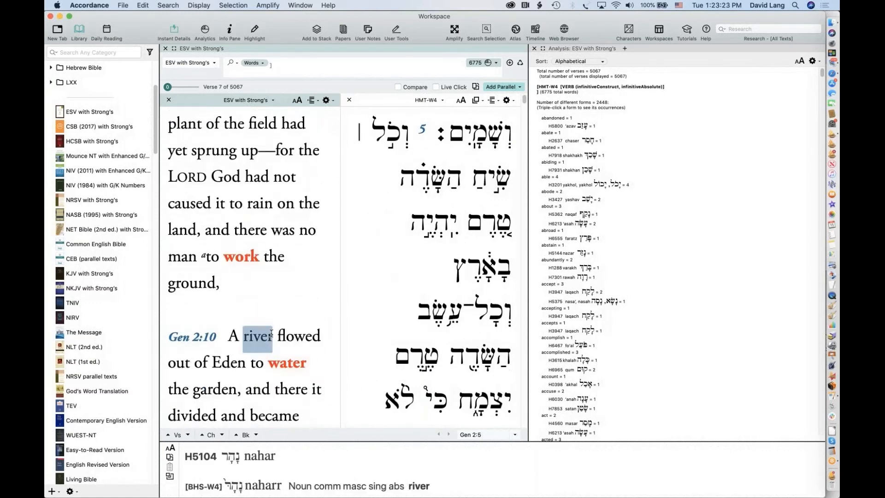
pyautogui.scroll(-8, 271, 332)
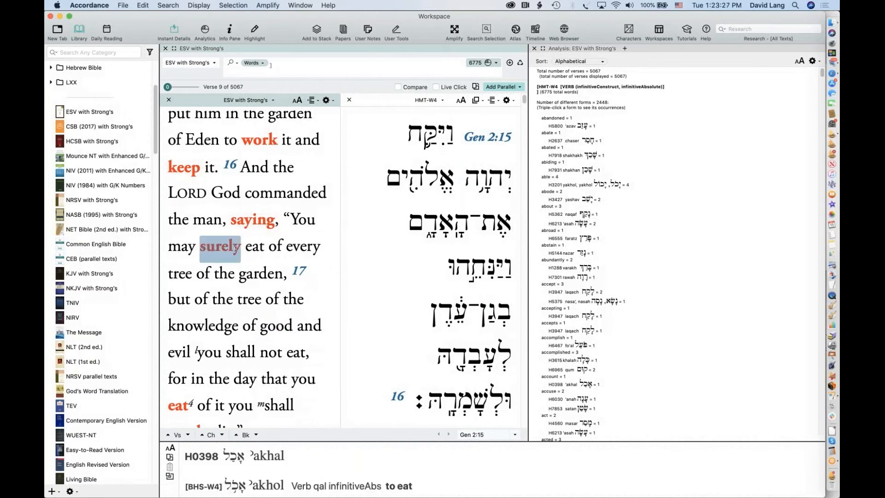
pyautogui.scroll(-5, 231, 344)
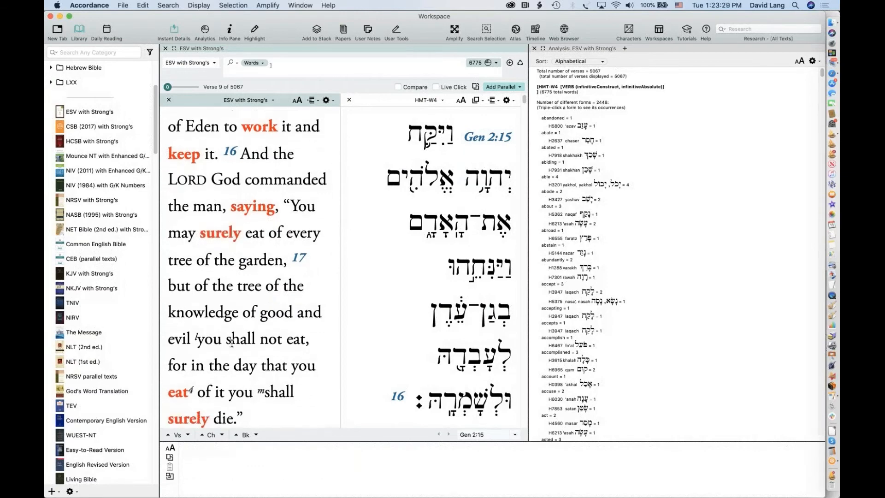
pyautogui.scroll(-2, 231, 343)
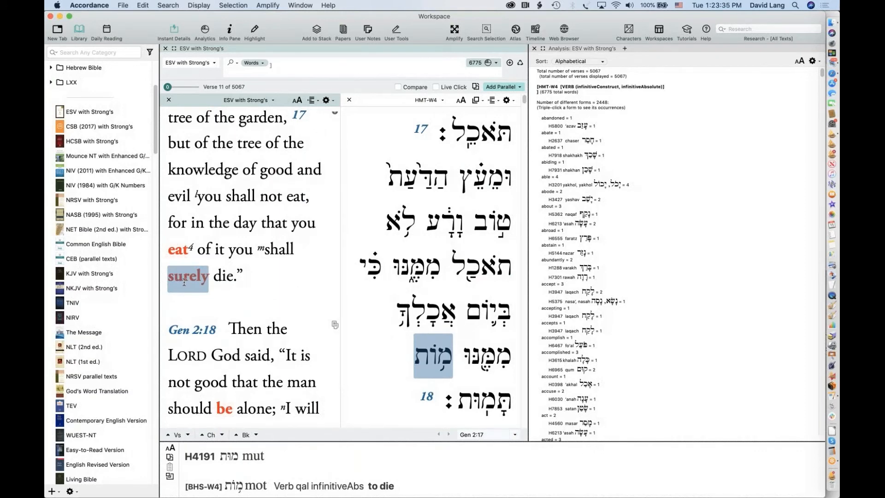
pyautogui.scroll(10, 185, 282)
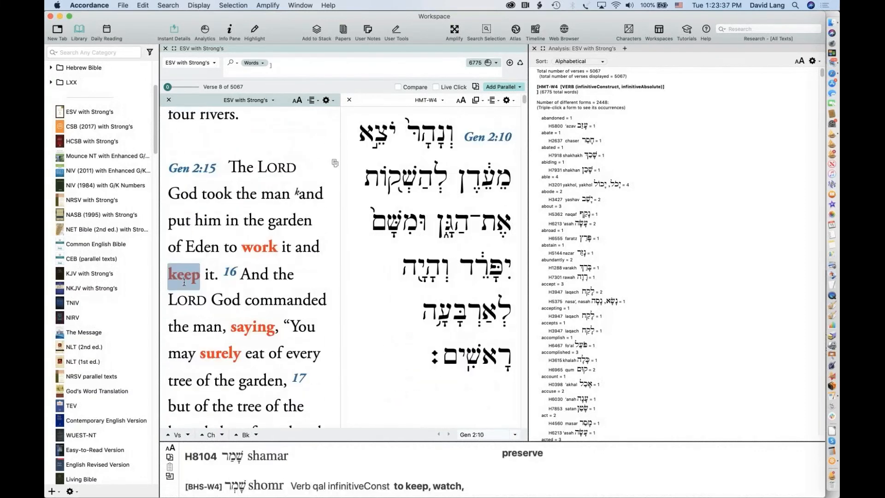
pyautogui.scroll(15, 185, 282)
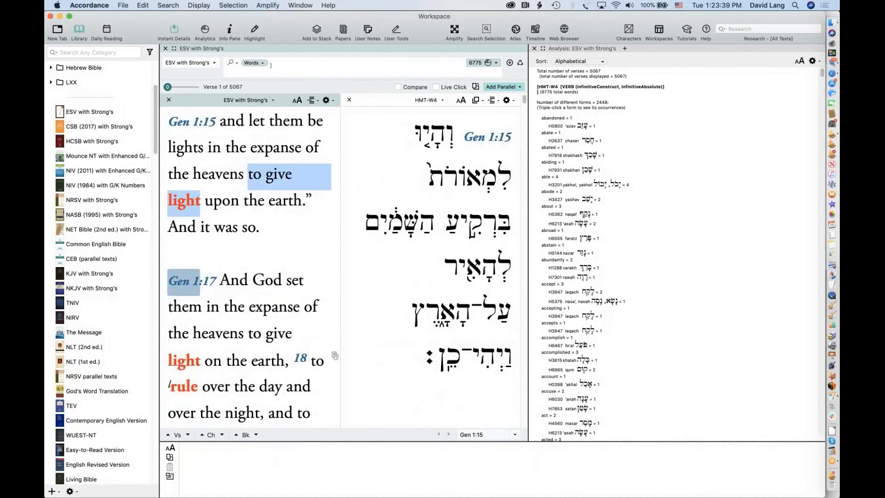
# Select and delete the old HMT-W4 VERB query so the search field is empty
pyautogui.tripleClick(283, 64)
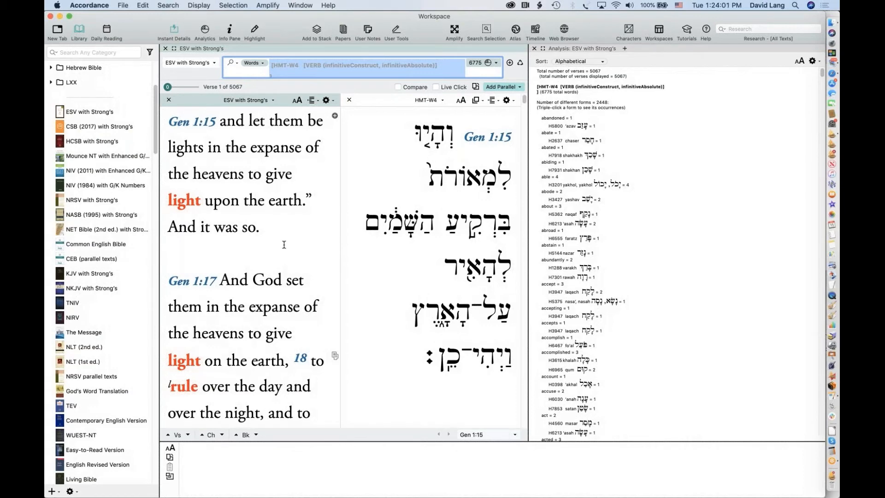
pyautogui.press('BackSpace')
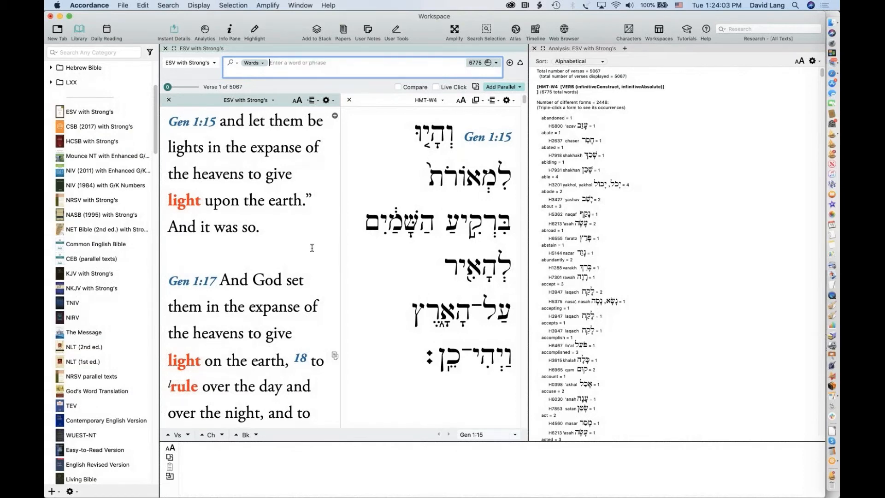
pyautogui.moveTo(262, 277)
# Show Hebrew Masoretic Text (Cantillation) in parallel, then switch it to Biblia Hebraica Stuttgartensia Tagged
pyautogui.click(427, 98)
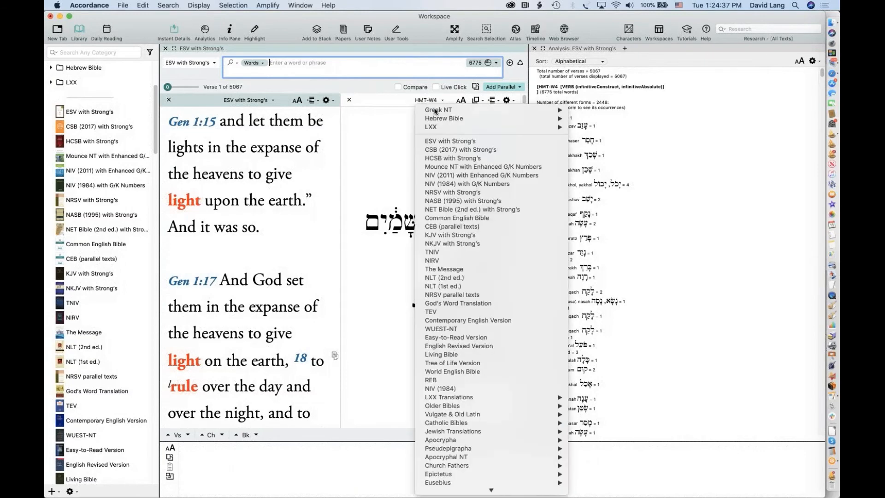
pyautogui.moveTo(530, 118)
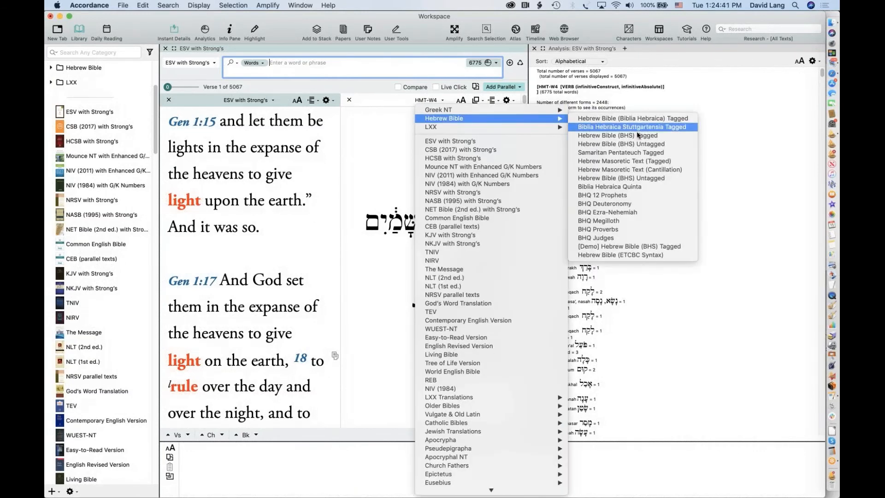
pyautogui.click(599, 169)
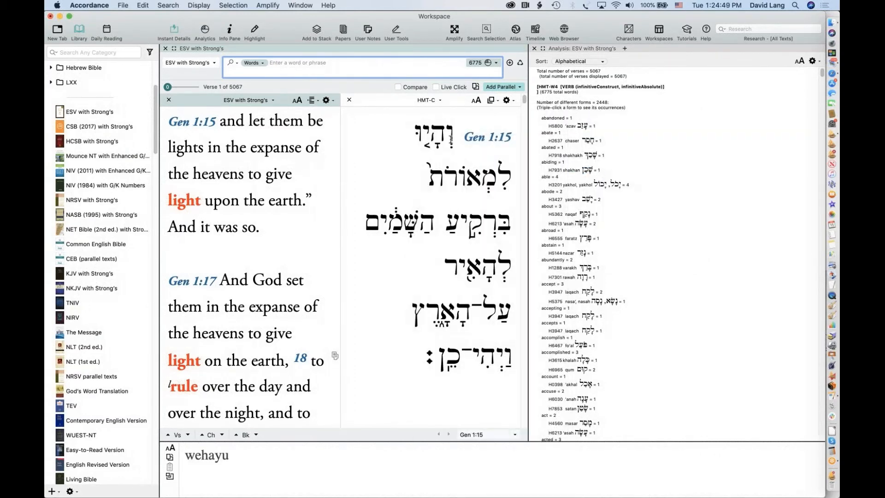
pyautogui.click(426, 102)
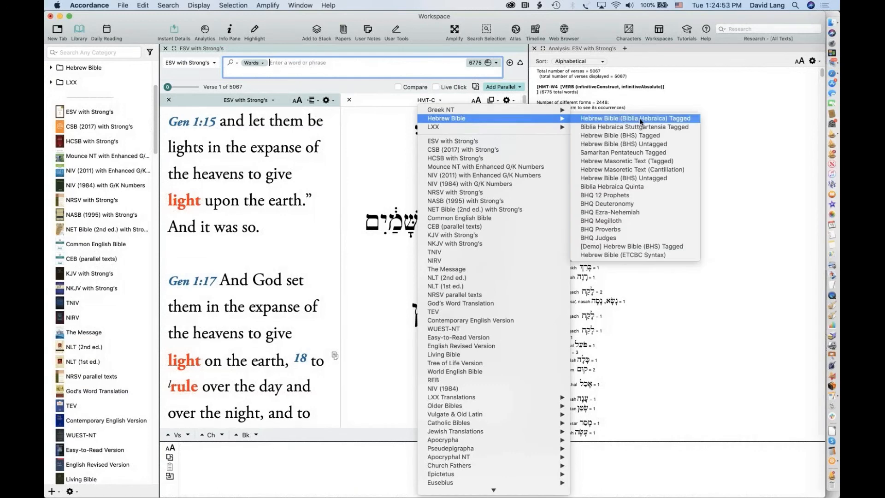
pyautogui.click(598, 125)
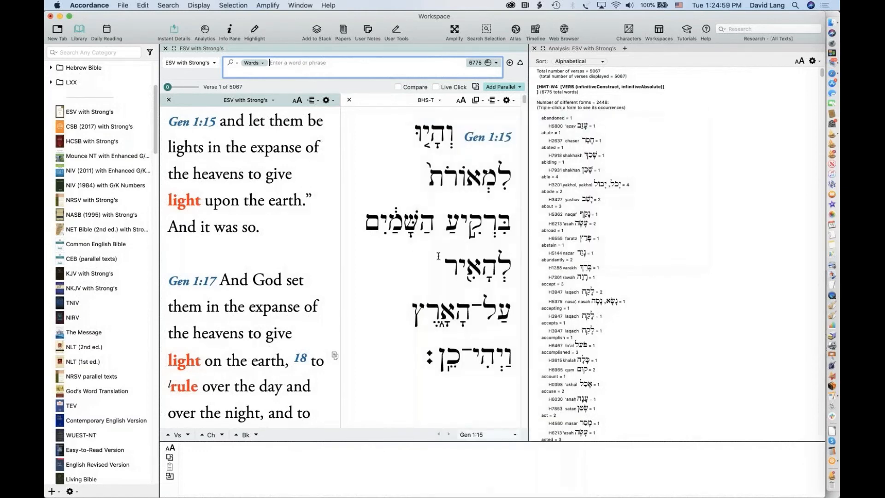
# Scroll the texts down to Genesis 2:4, where עֲשׂוֹת is a qal infinitive construct
pyautogui.moveTo(463, 309)
pyautogui.scroll(-5, 463, 309)
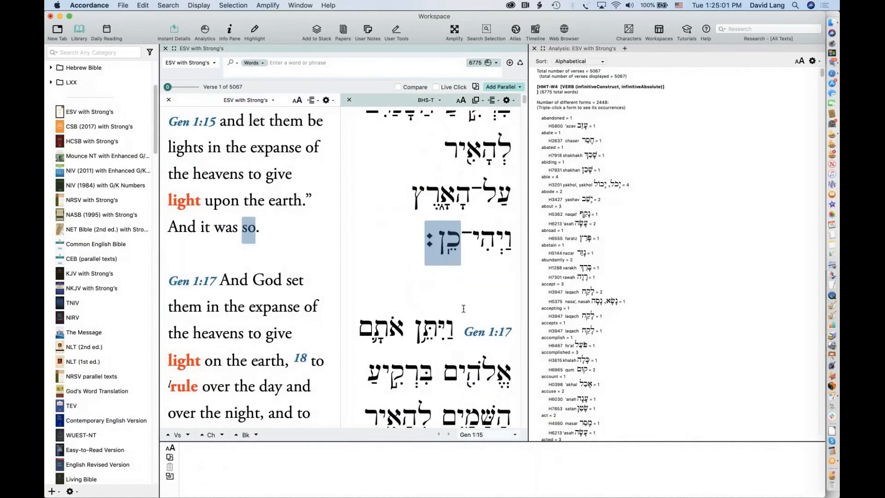
pyautogui.scroll(-4, 463, 309)
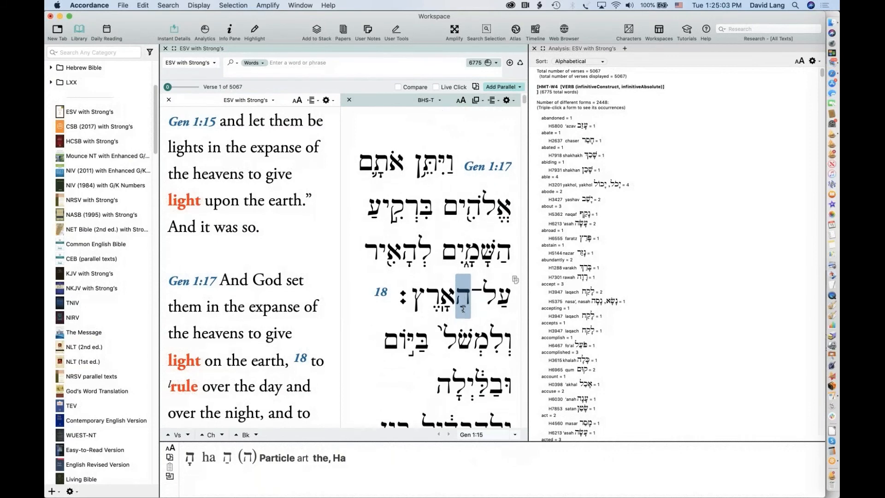
pyautogui.scroll(-5, 463, 309)
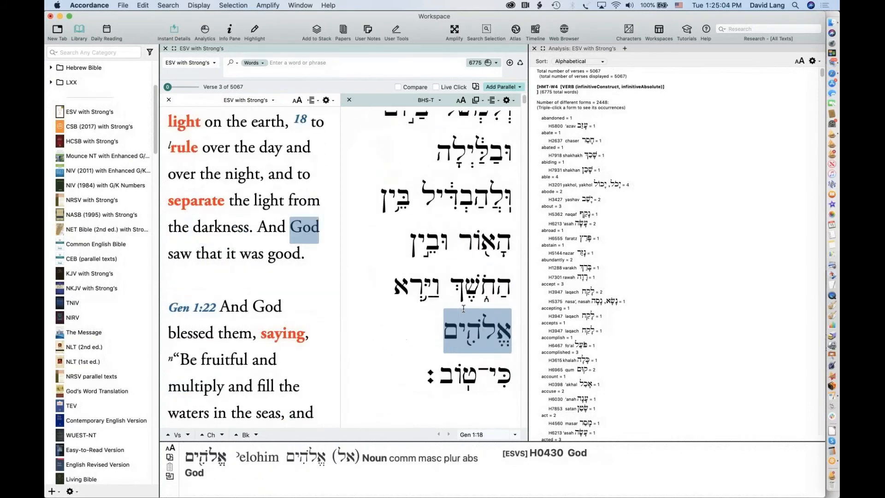
pyautogui.scroll(-5, 463, 308)
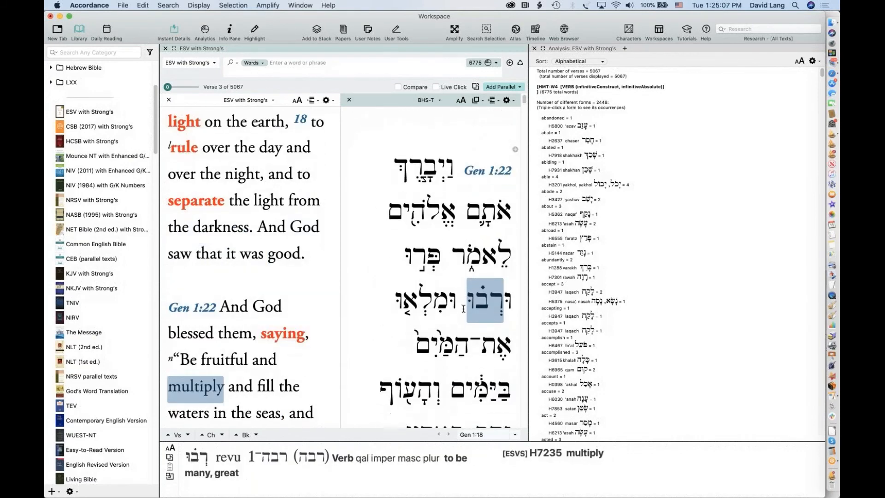
pyautogui.scroll(-5, 463, 309)
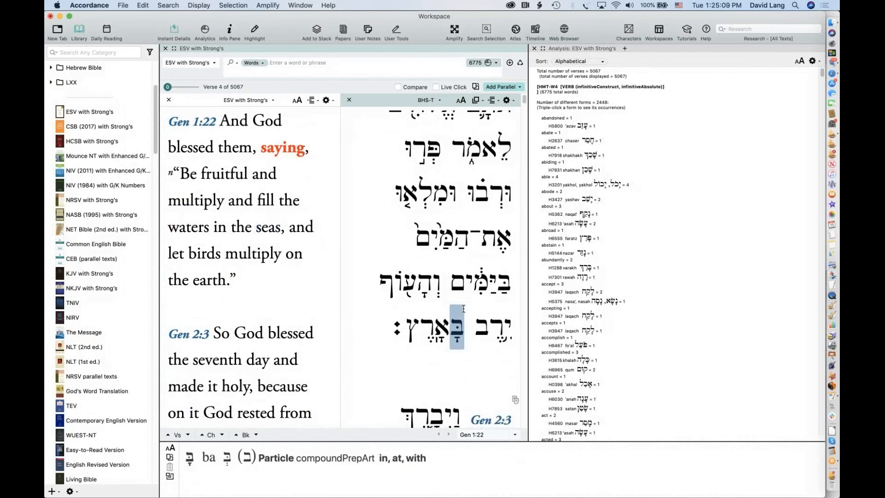
pyautogui.scroll(-5, 463, 309)
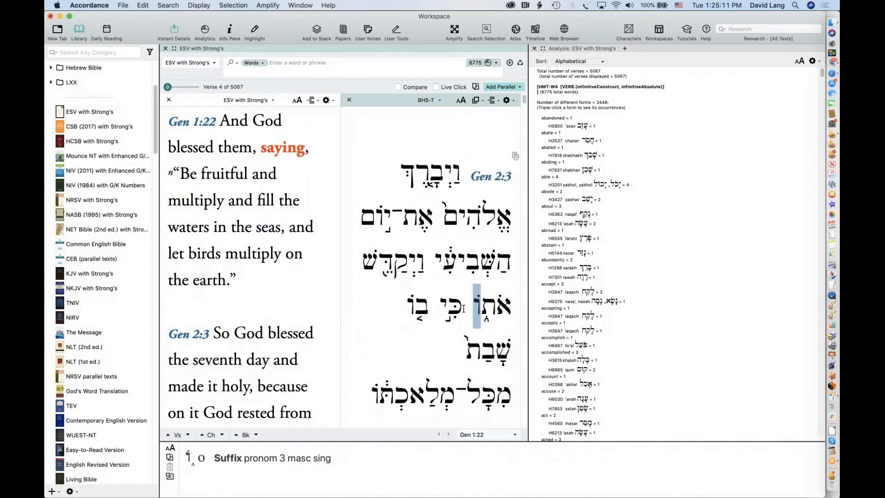
pyautogui.scroll(-5, 463, 308)
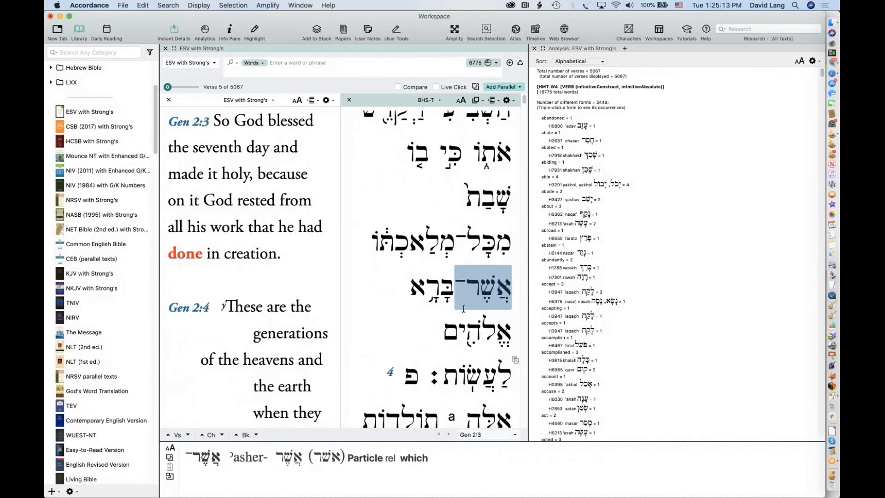
pyautogui.scroll(-5, 463, 309)
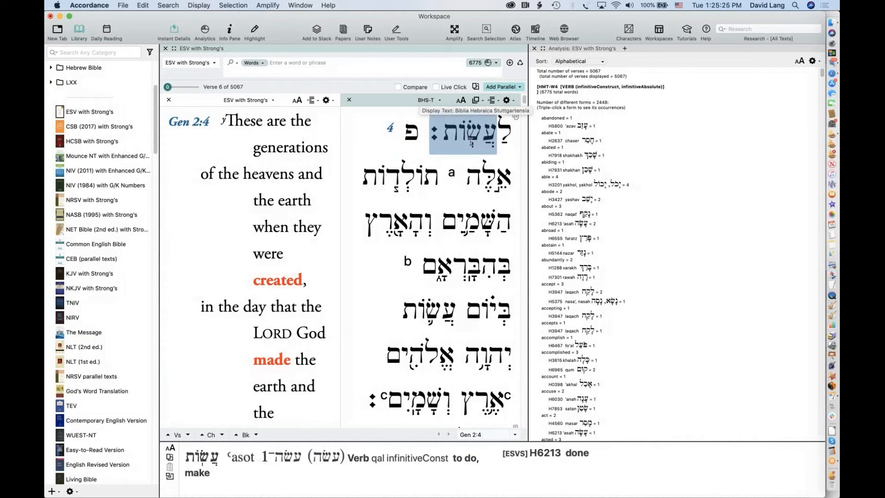
pyautogui.moveTo(453, 171)
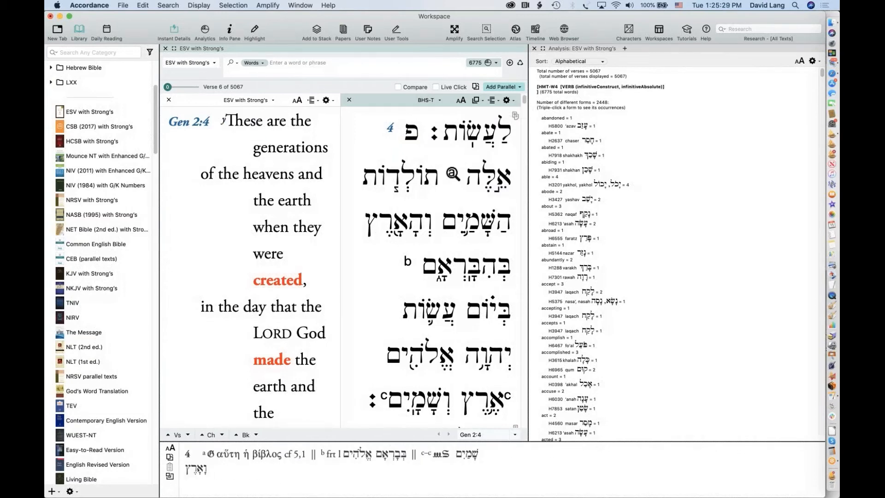
pyautogui.click(453, 173)
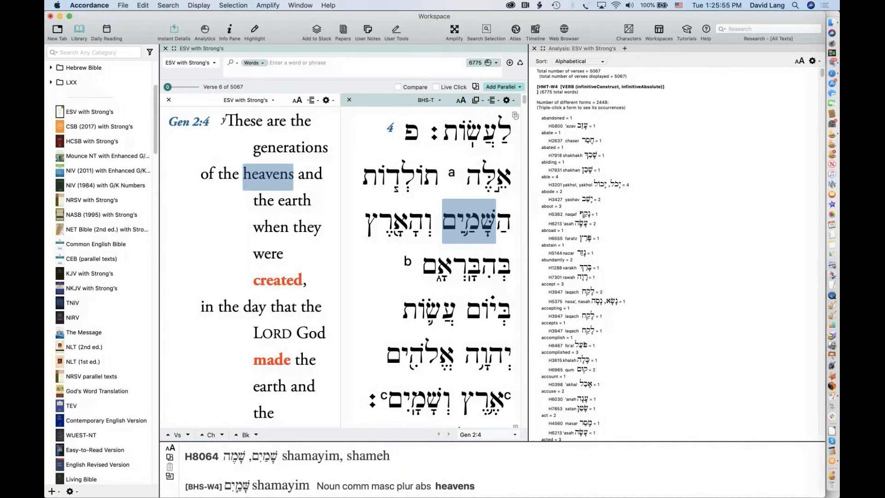
# Switch the parallel text to Hebrew Bible (Biblia Hebraica) Tagged and close the analysis pane
pyautogui.click(429, 102)
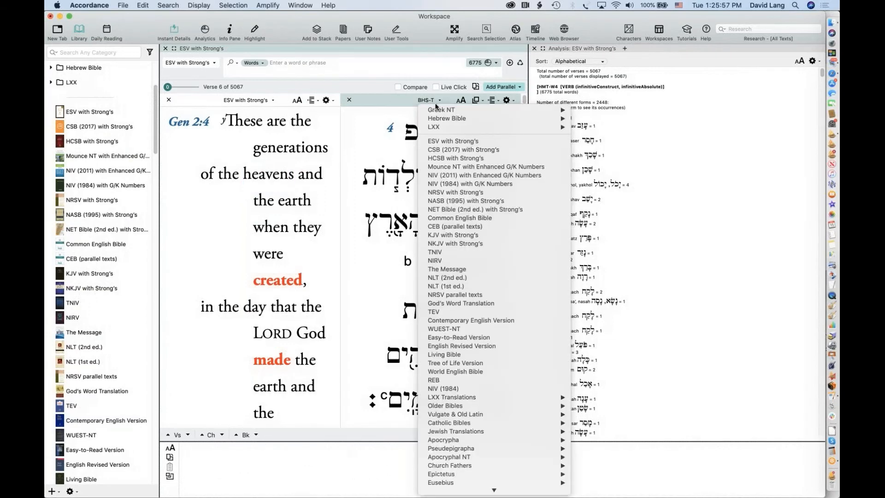
pyautogui.moveTo(458, 119)
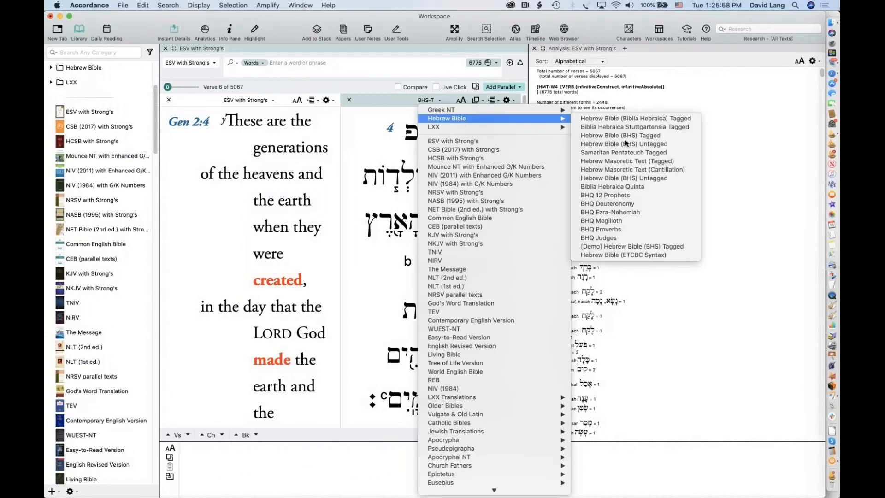
pyautogui.click(640, 120)
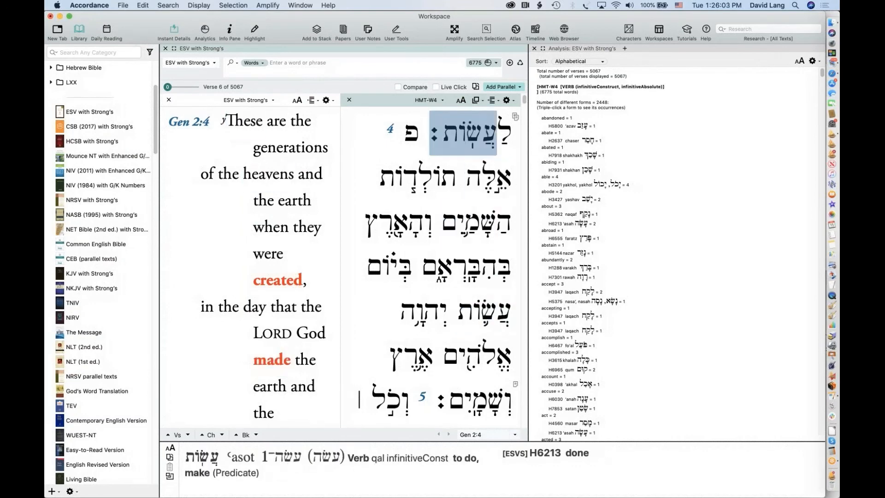
pyautogui.click(533, 48)
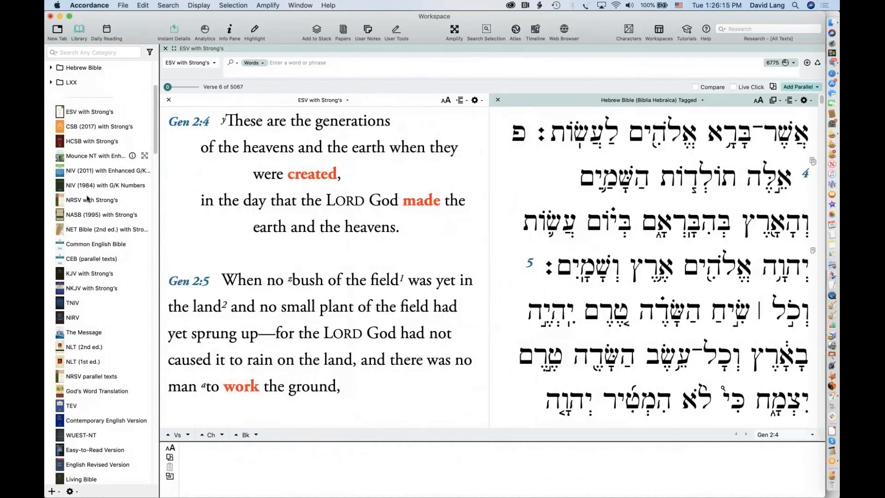
# Filter the Library sidebar to show only Databases, such as Syntax of the Hebrew Bible
pyautogui.scroll(5, 69, 99)
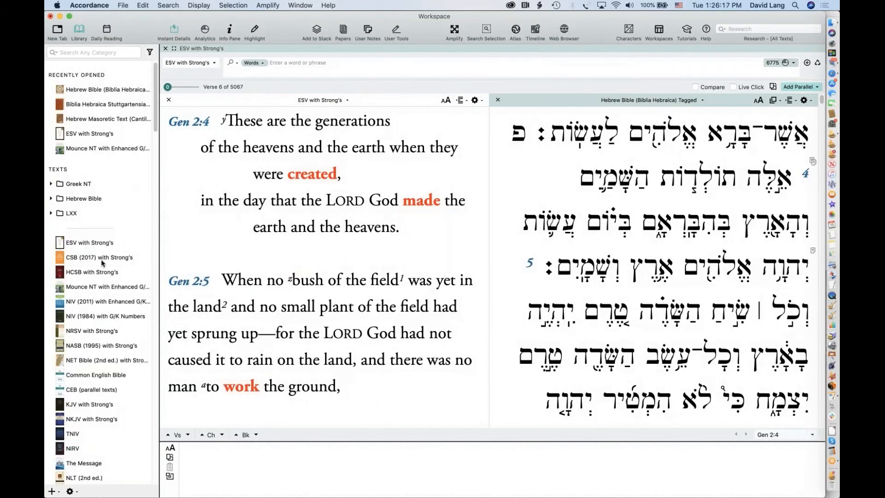
pyautogui.scroll(-3, 103, 264)
pyautogui.scroll(-3, 102, 265)
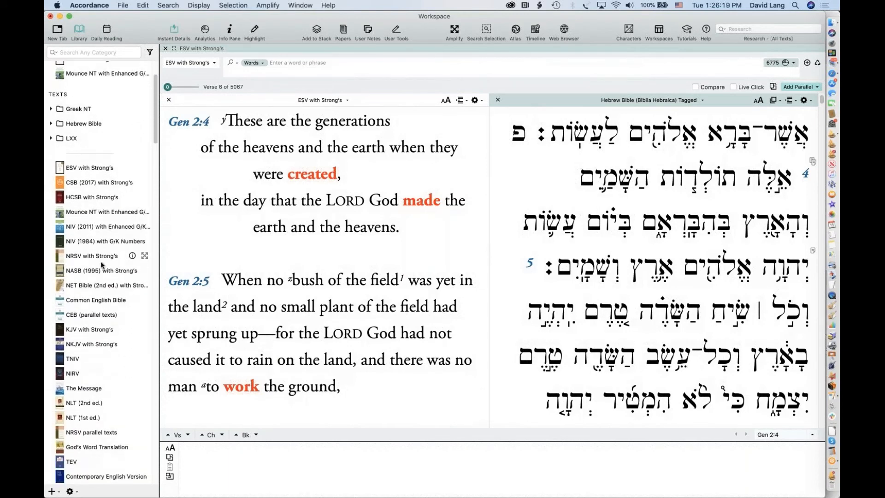
pyautogui.scroll(5, 103, 264)
pyautogui.scroll(-15, 102, 264)
pyautogui.scroll(-10, 102, 264)
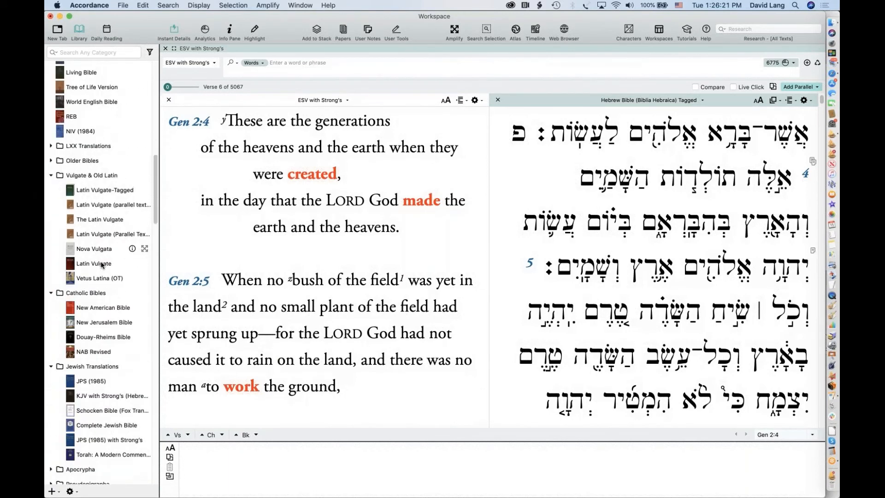
pyautogui.scroll(-12, 101, 265)
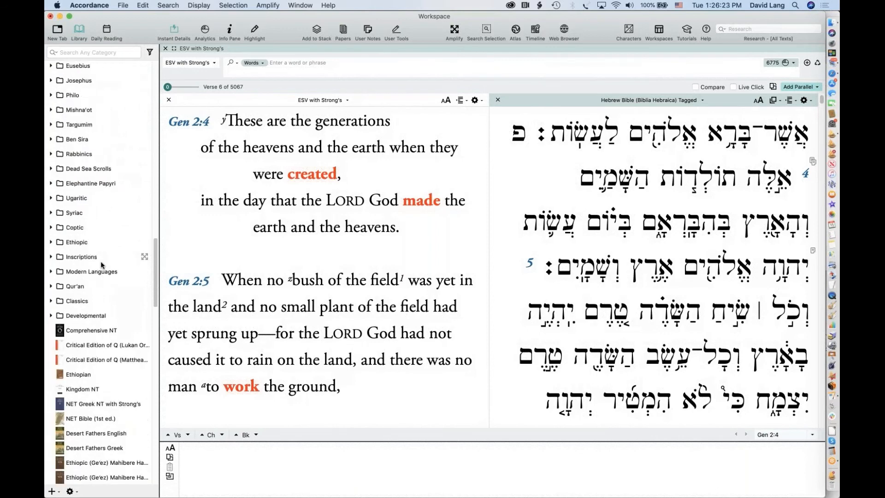
pyautogui.click(149, 52)
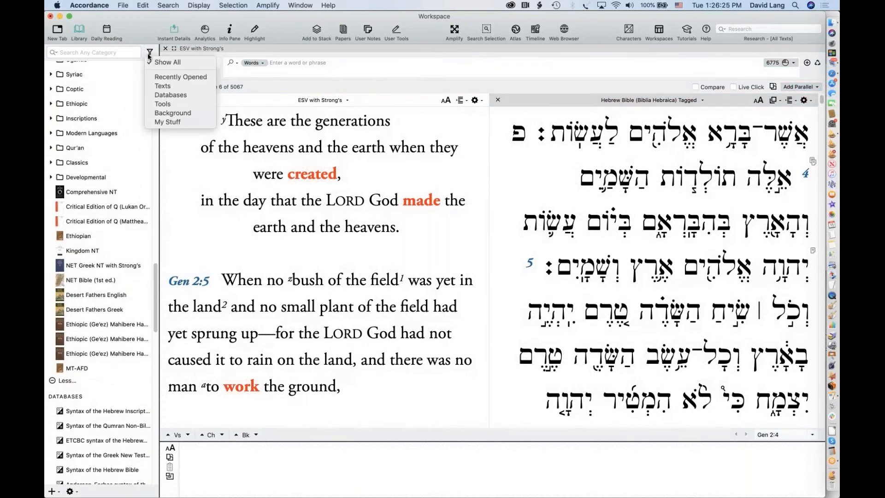
pyautogui.click(184, 95)
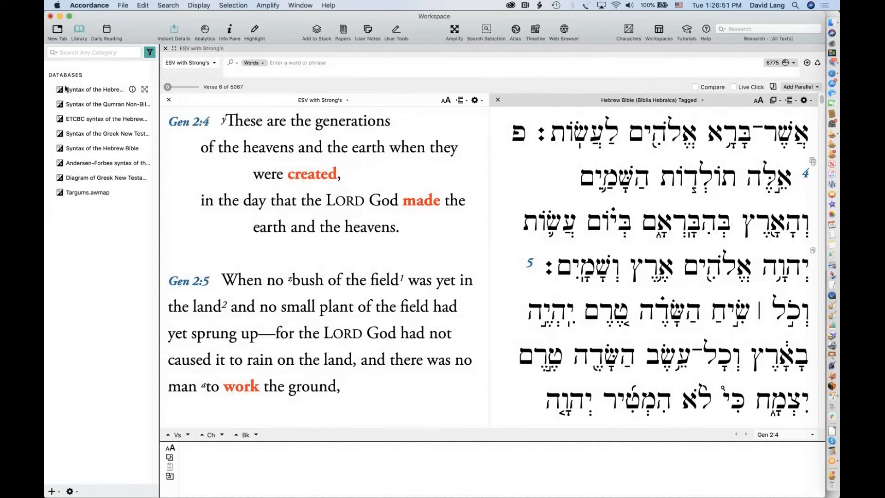
pyautogui.click(132, 89)
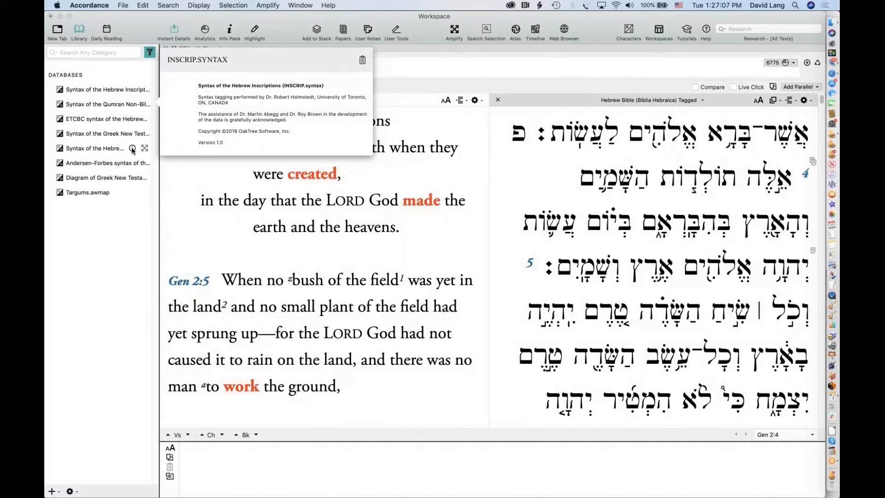
pyautogui.click(132, 149)
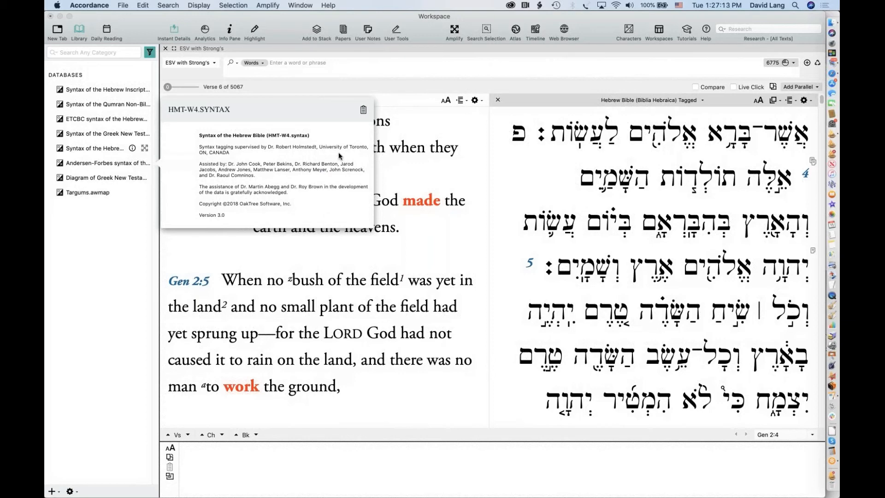
pyautogui.click(606, 177)
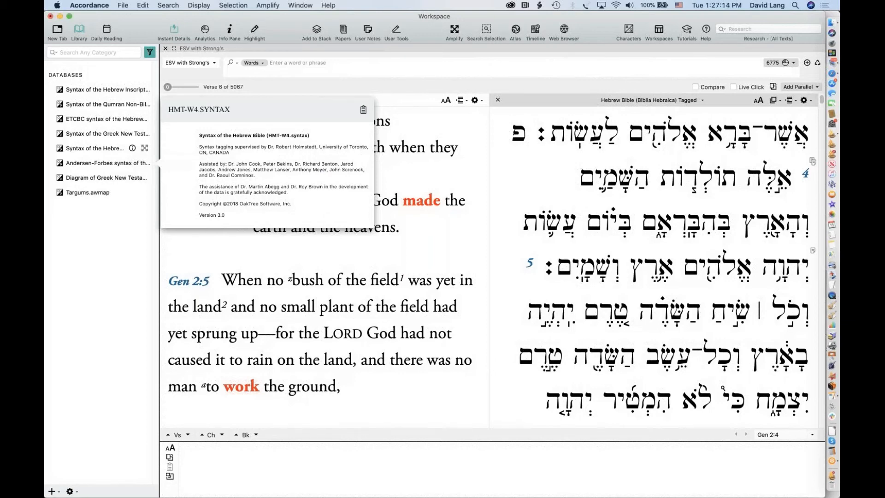
# Add Syntax of the Hebrew Bible as a parallel pane from the Syntax resources
pyautogui.click(802, 87)
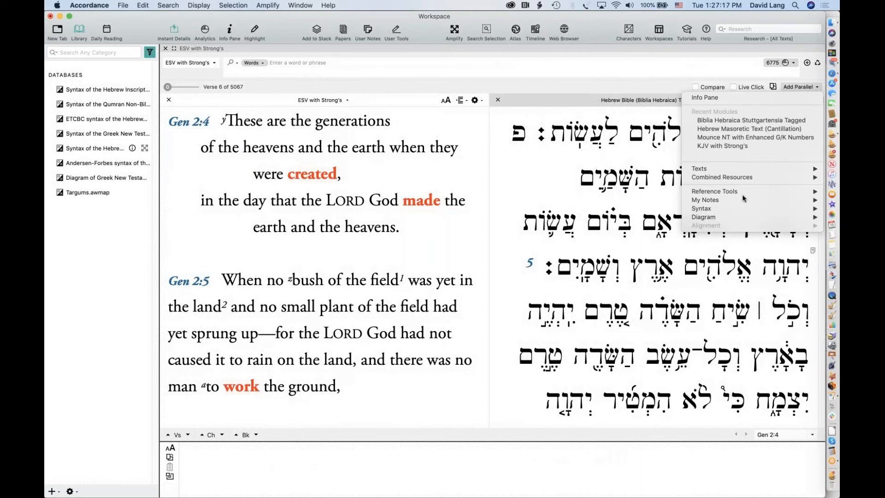
pyautogui.moveTo(752, 193)
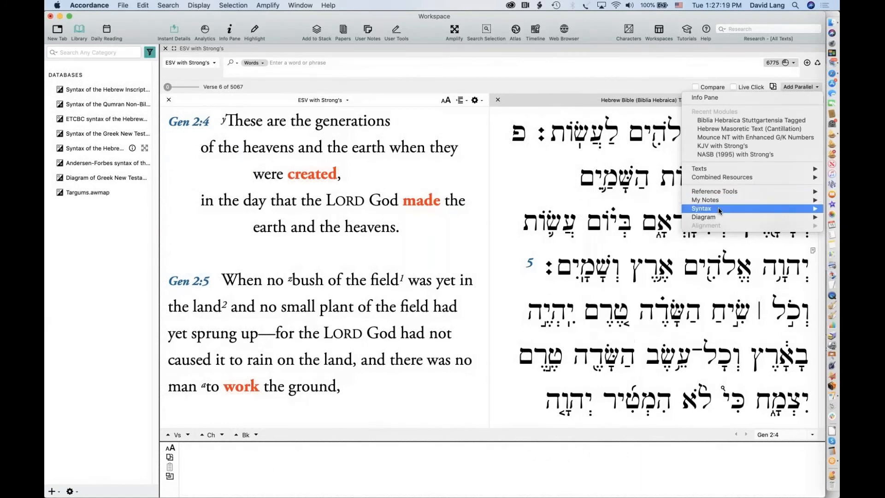
pyautogui.moveTo(719, 211)
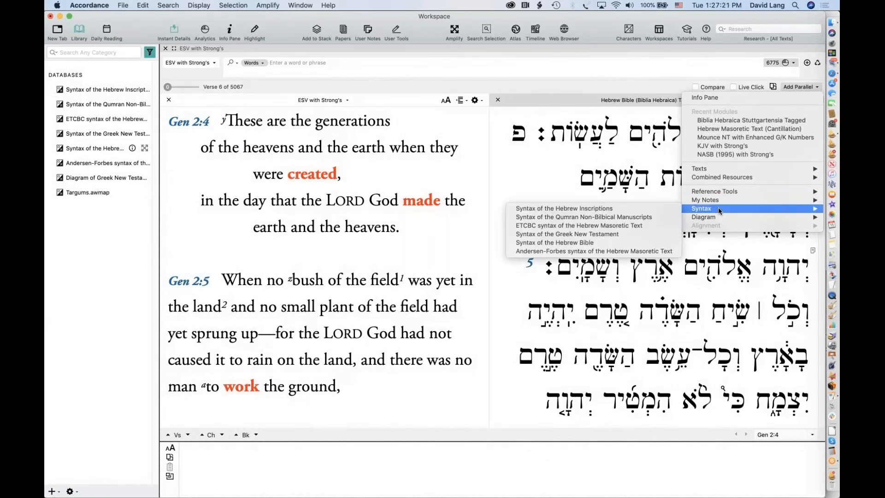
pyautogui.click(583, 243)
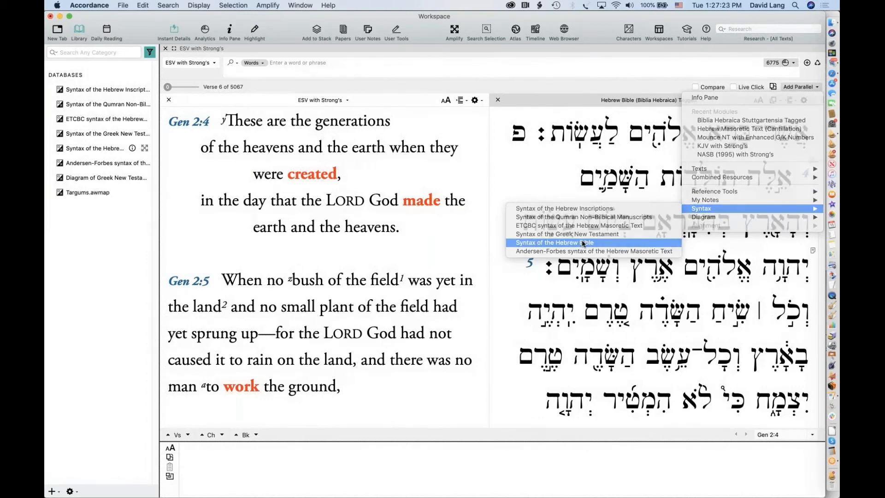
# Add ETCBC syntax of the Hebrew Masoretic Text as a second parallel syntax pane
pyautogui.click(802, 88)
pyautogui.moveTo(765, 168)
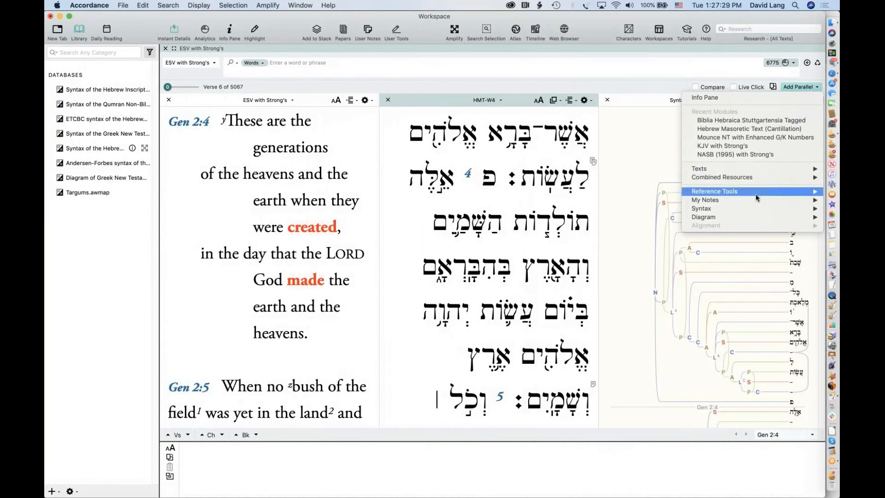
pyautogui.moveTo(748, 210)
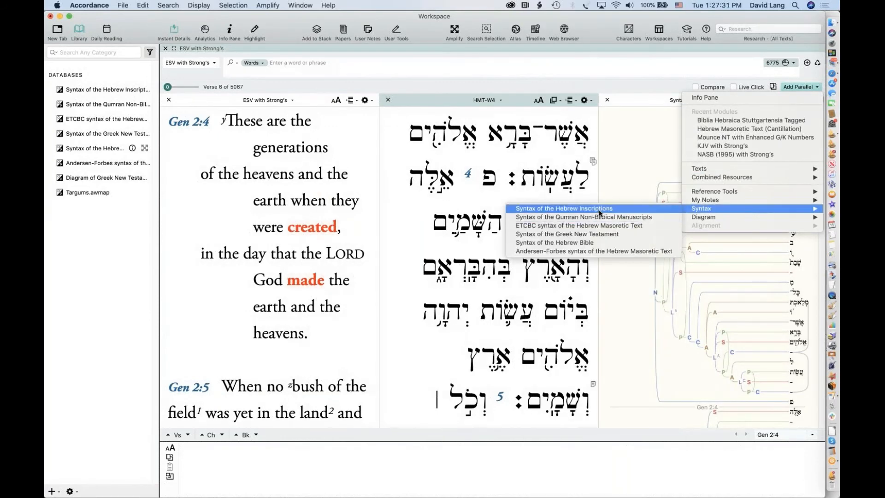
pyautogui.click(594, 226)
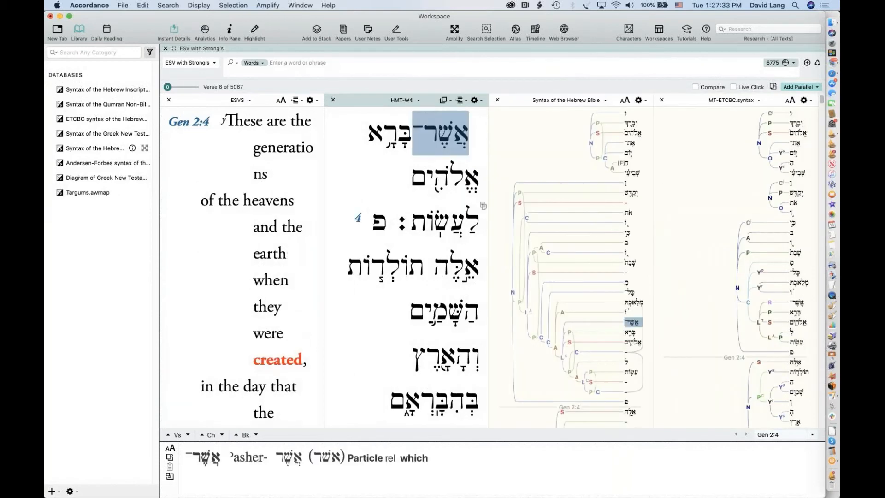
pyautogui.click(286, 65)
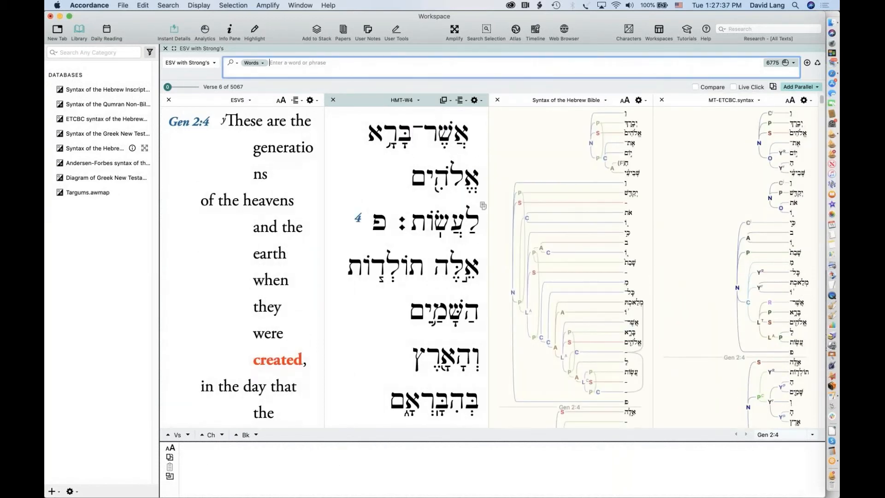
# Run an empty search to bring all parallel panes to Genesis 1:1
pyautogui.press('Return')
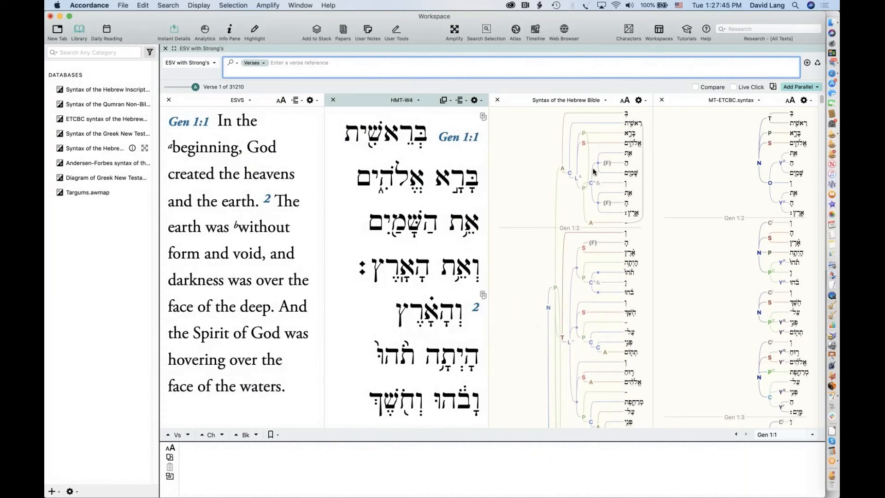
pyautogui.moveTo(629, 137)
# Enlarge the text three steps in both the Syntax of the Hebrew Bible and MT-ETCBC syntax panes
pyautogui.click(625, 100)
pyautogui.click(625, 100)
pyautogui.click(625, 100)
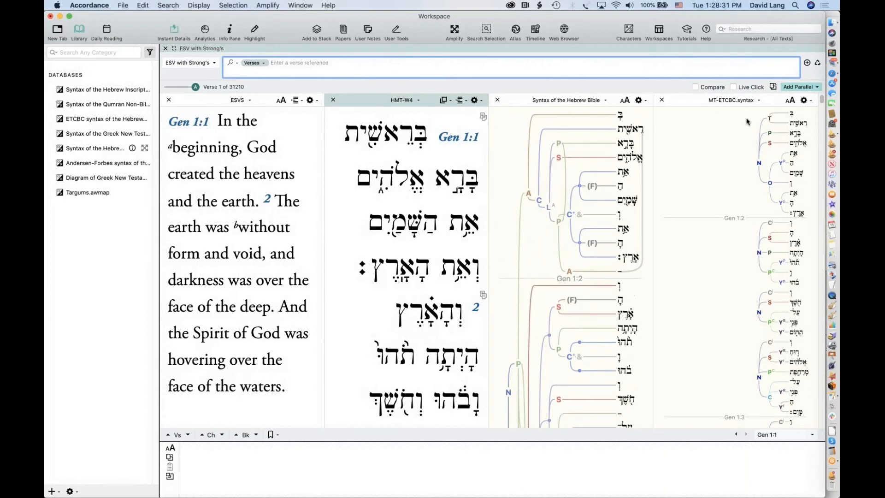
pyautogui.click(791, 100)
pyautogui.click(791, 100)
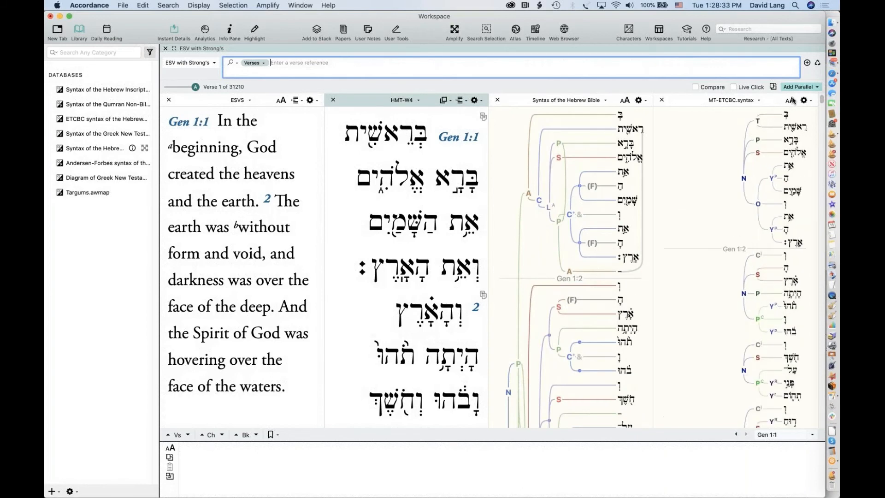
pyautogui.click(791, 100)
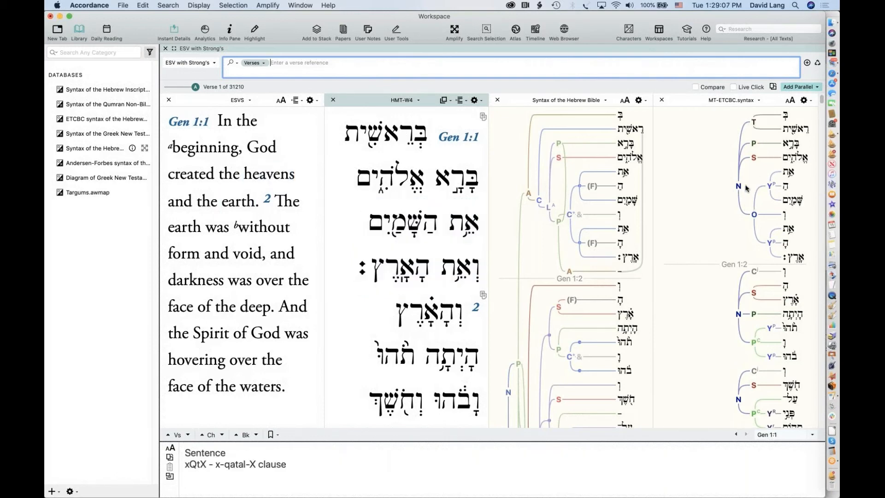
pyautogui.moveTo(754, 215)
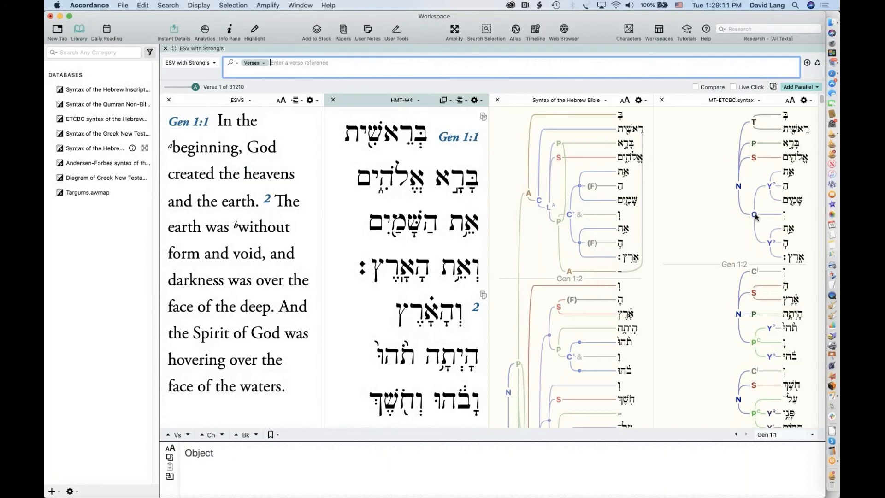
pyautogui.moveTo(786, 180)
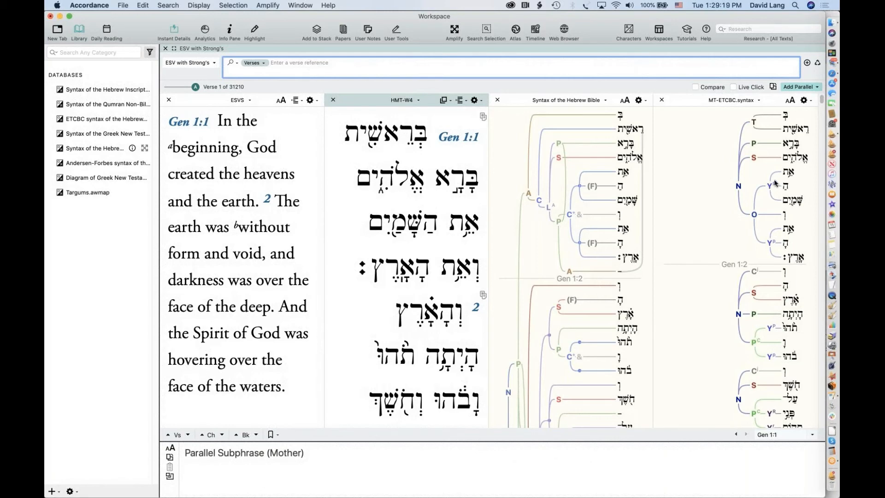
pyautogui.moveTo(737, 186)
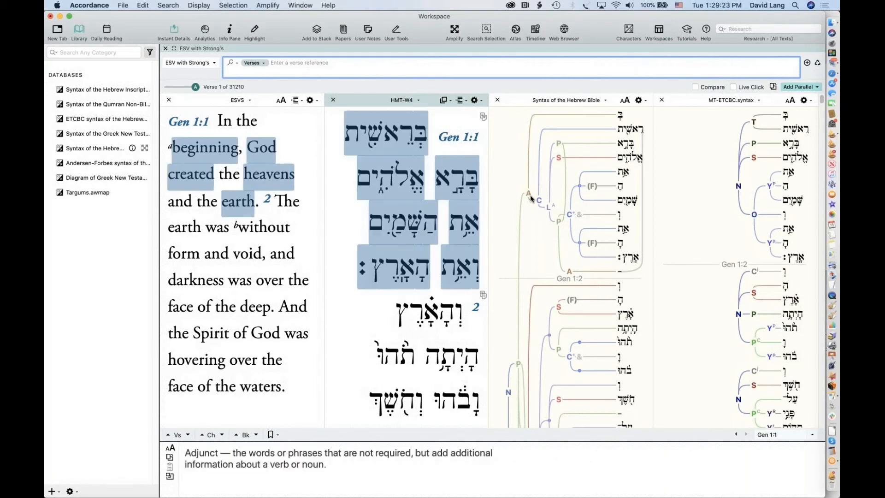
pyautogui.moveTo(538, 201)
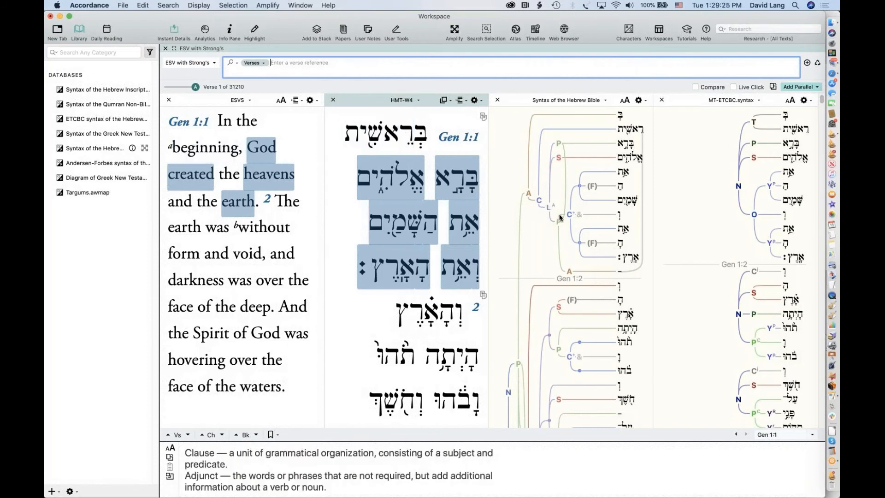
pyautogui.moveTo(559, 238)
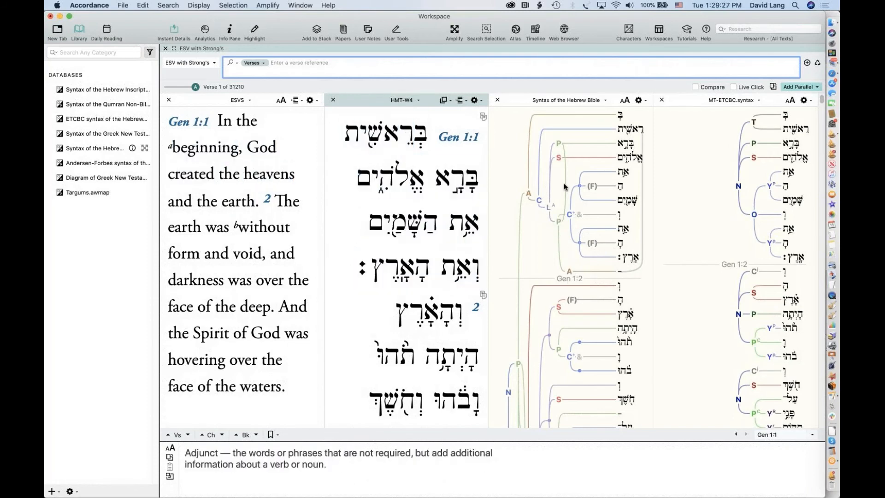
pyautogui.moveTo(622, 123)
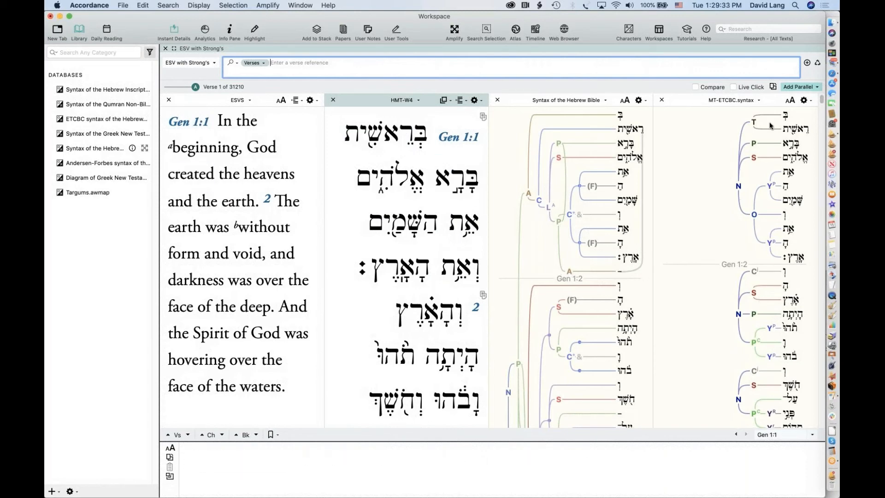
pyautogui.moveTo(771, 124)
pyautogui.moveTo(783, 258)
pyautogui.click(812, 255)
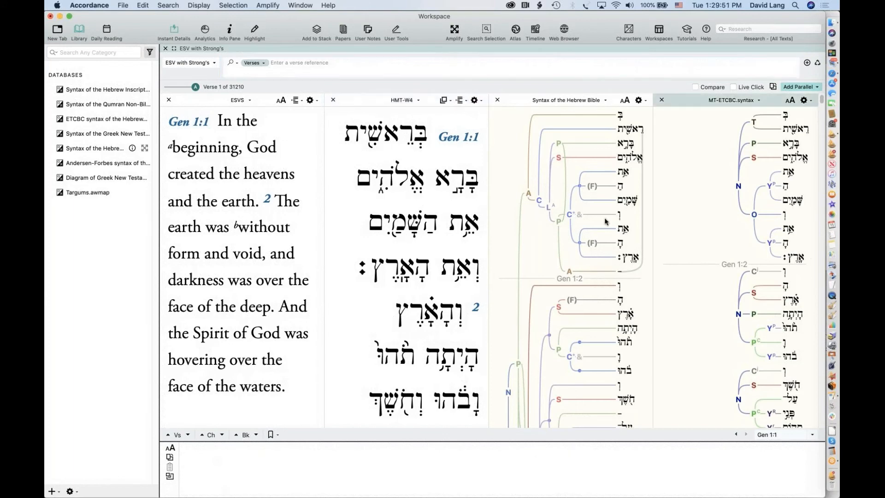
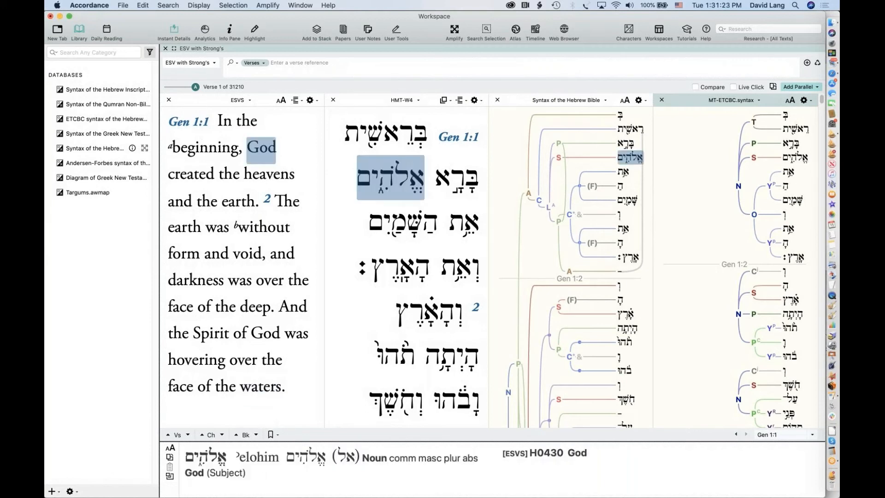
# Enter god@ in the ESV search field and add a TEXT command condition
pyautogui.click(283, 66)
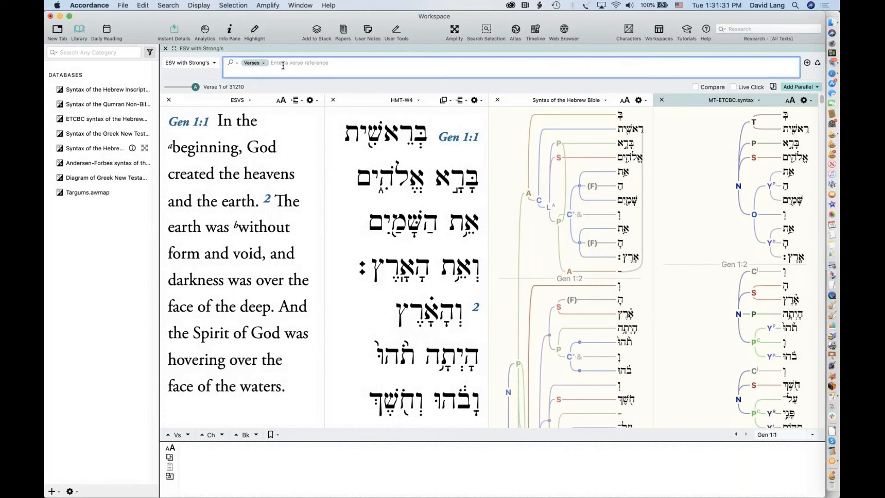
pyautogui.write('god')
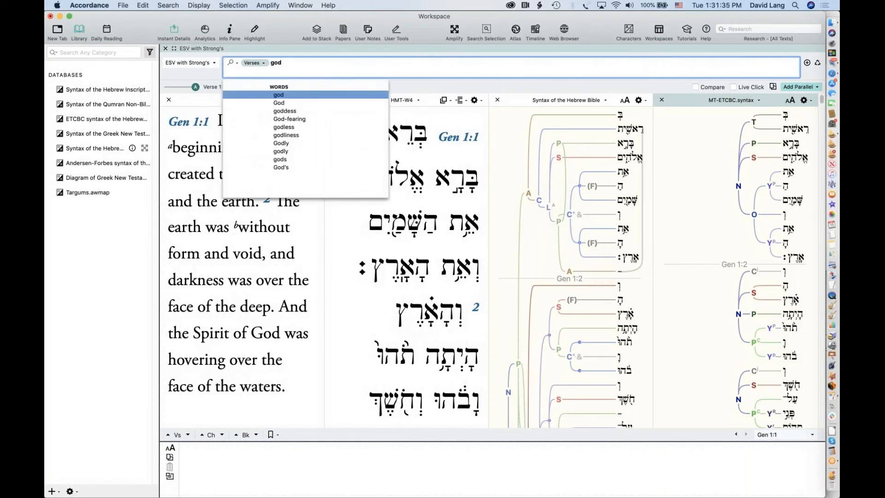
pyautogui.write('@')
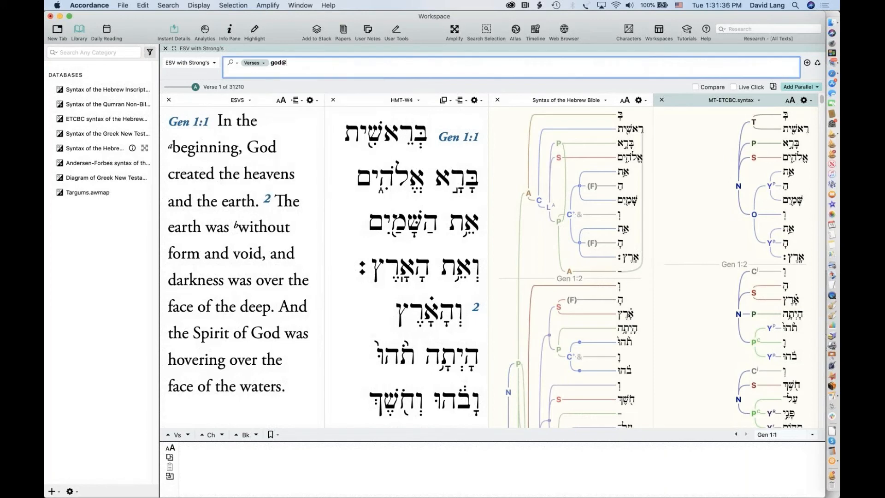
pyautogui.click(167, 5)
pyautogui.moveTo(180, 48)
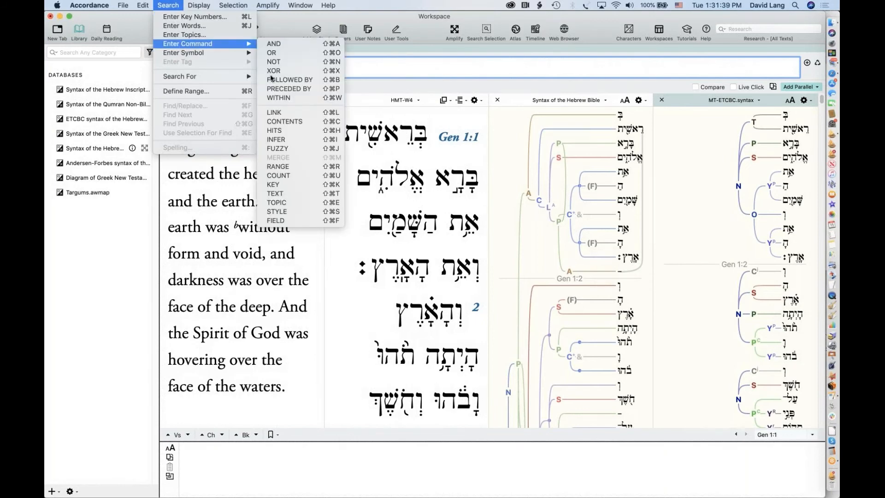
pyautogui.click(290, 192)
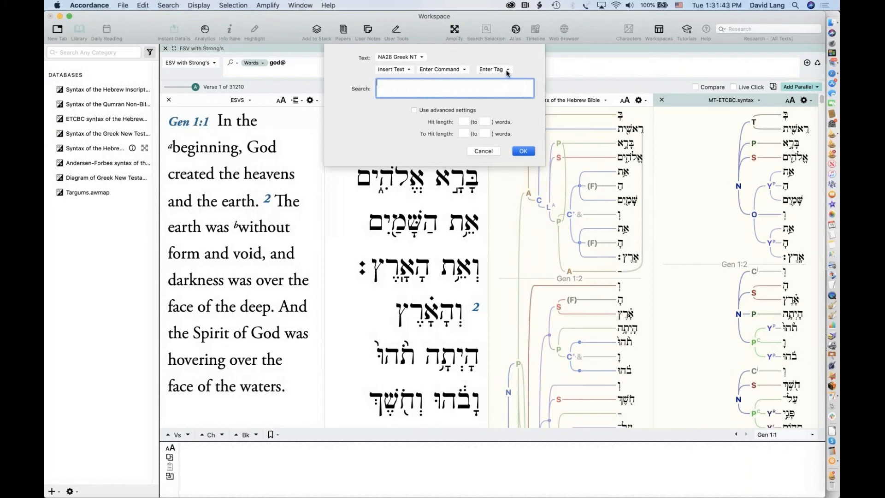
pyautogui.click(508, 68)
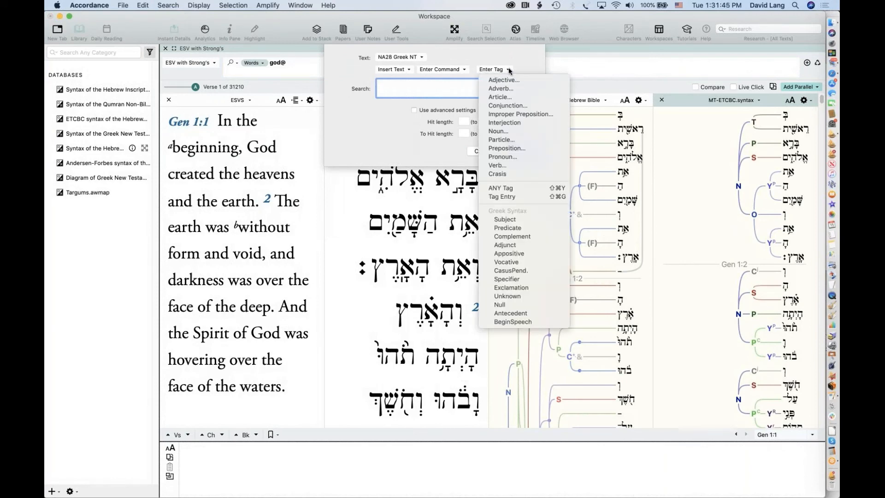
pyautogui.press('Escape')
# Point the condition at Biblia Hebraica Tagged with the Subject tag, and run the search
pyautogui.click(400, 56)
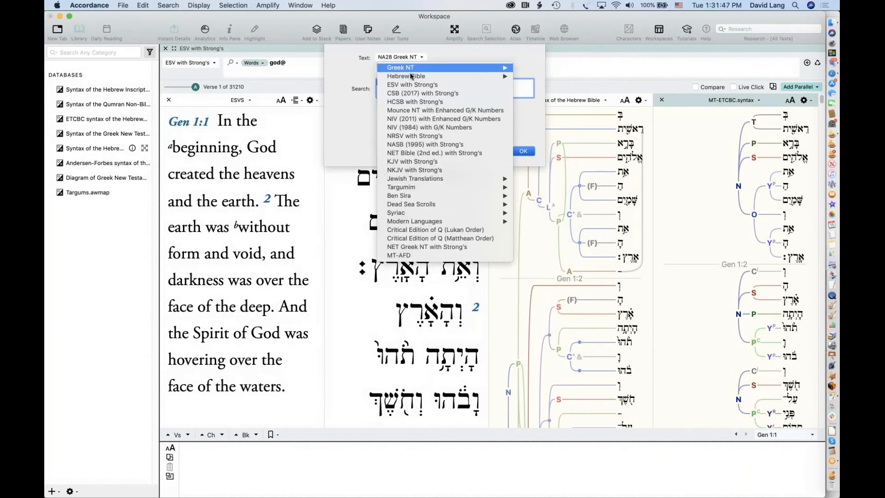
pyautogui.click(555, 77)
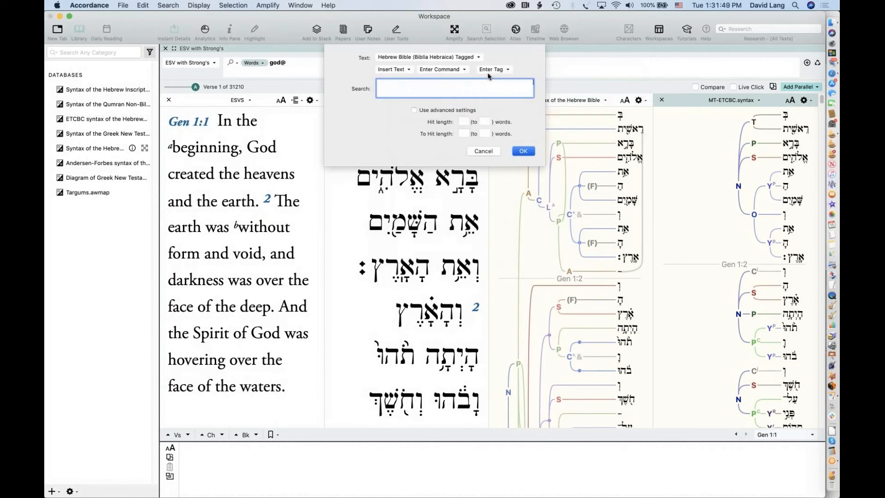
pyautogui.click(505, 70)
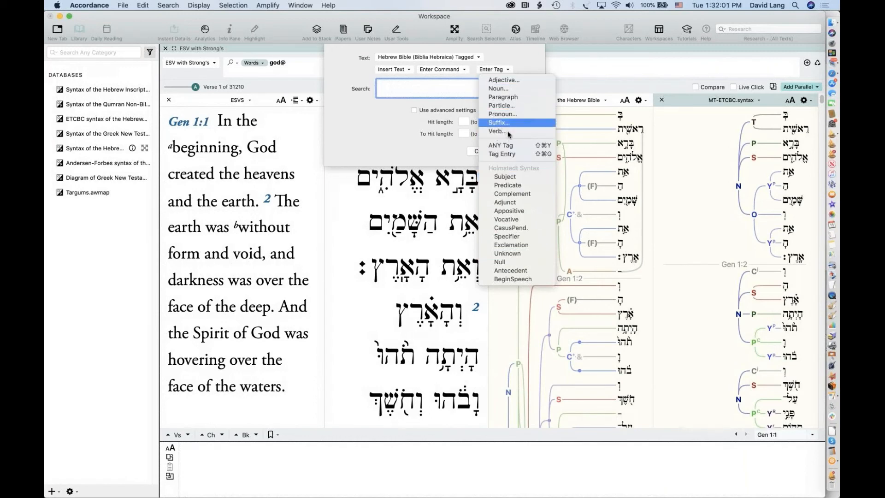
pyautogui.click(501, 180)
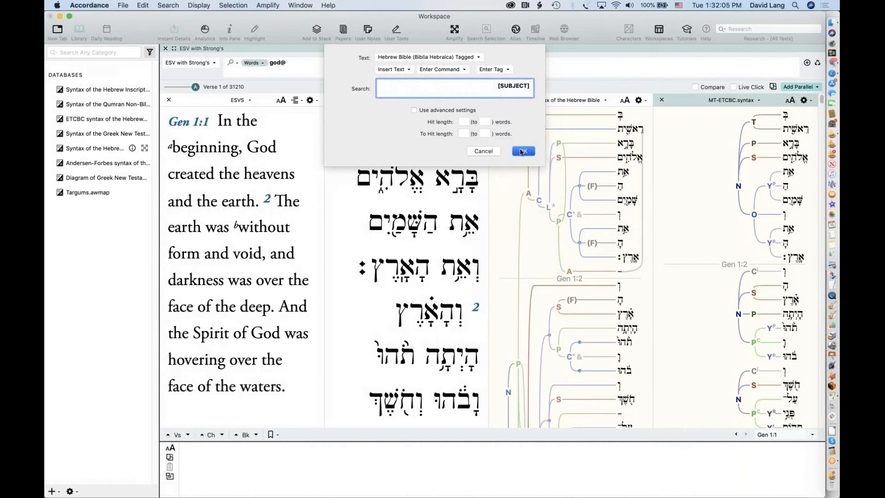
pyautogui.click(523, 152)
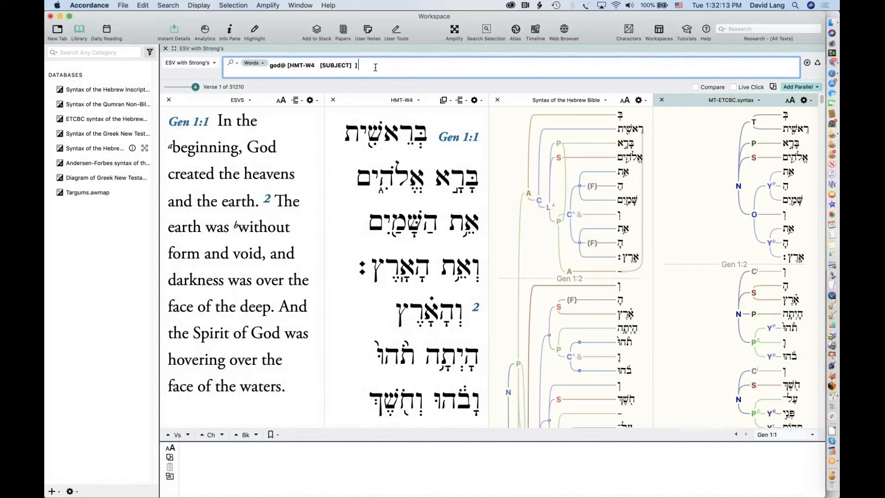
pyautogui.press('Return')
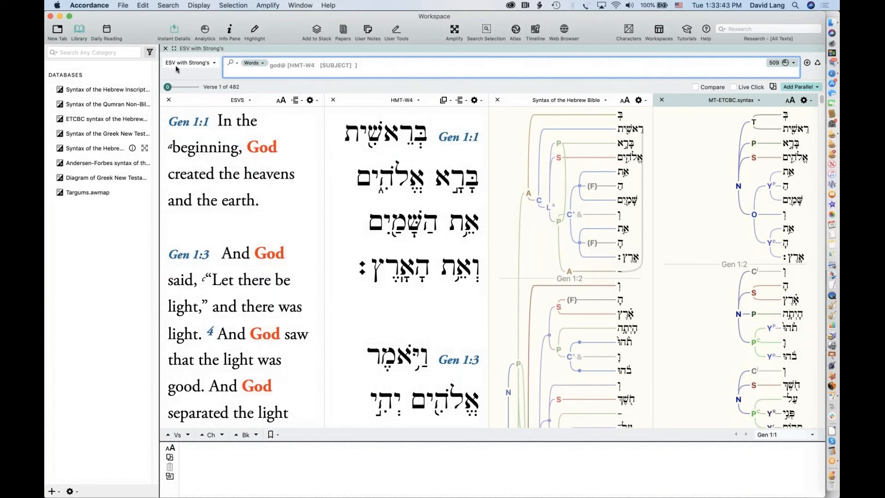
# Review the 509 hits in 482 verses, then go to pick a different search text
pyautogui.click(188, 63)
# Switch the search to Biblia Hebraica Tagged and search for the verb מות
pyautogui.moveTo(200, 81)
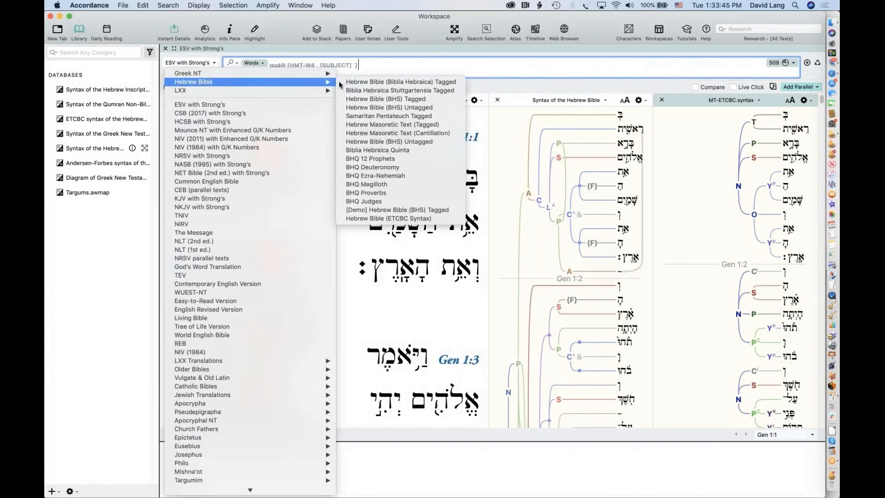
pyautogui.click(369, 82)
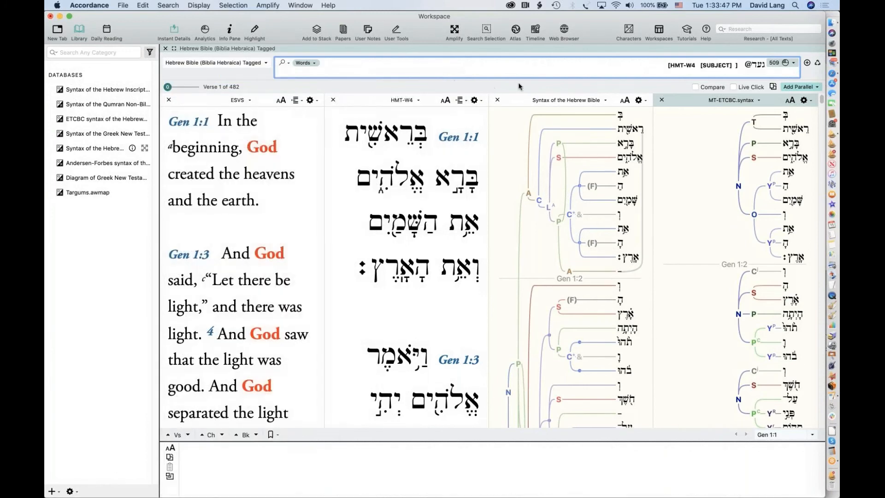
pyautogui.moveTo(656, 66); pyautogui.dragTo(773, 63)
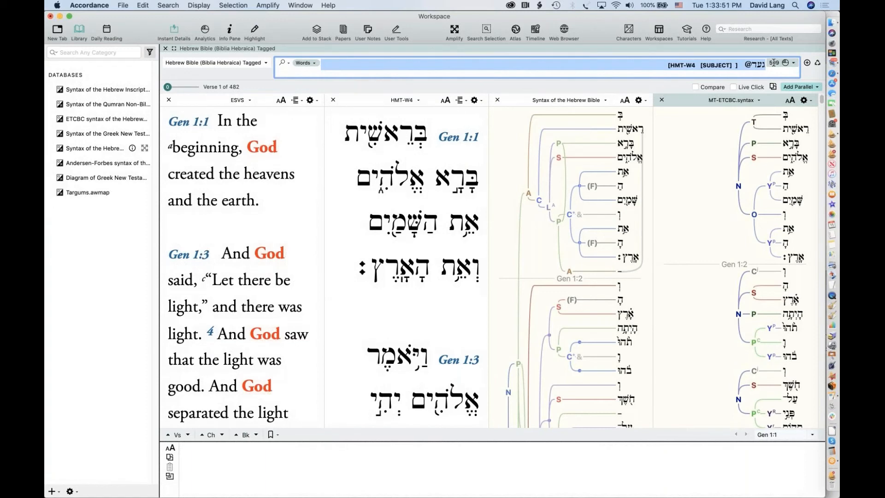
pyautogui.write('מות')
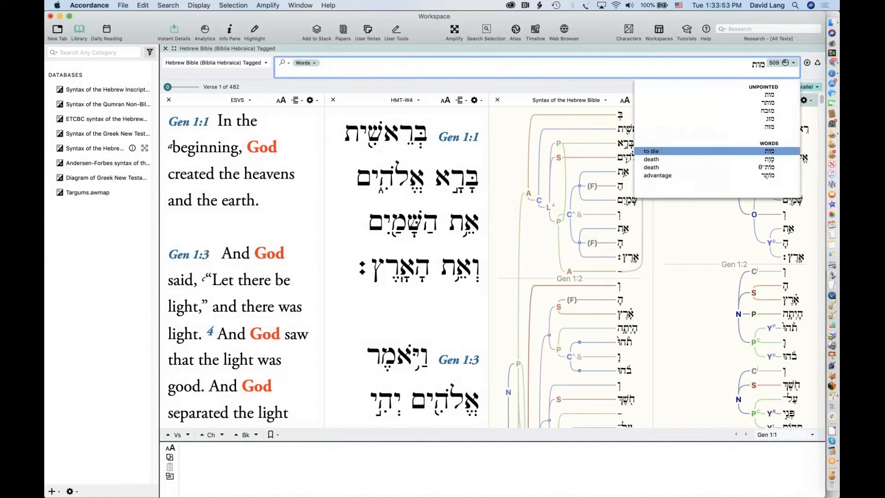
pyautogui.press('Return')
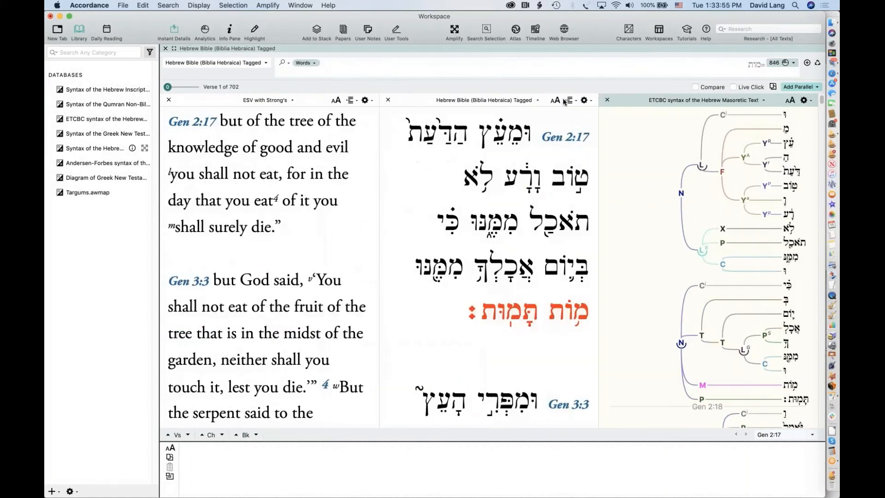
# Close the ETCBC pane and select 'surely die' with מות תמות in Gen 2:17
pyautogui.click(607, 99)
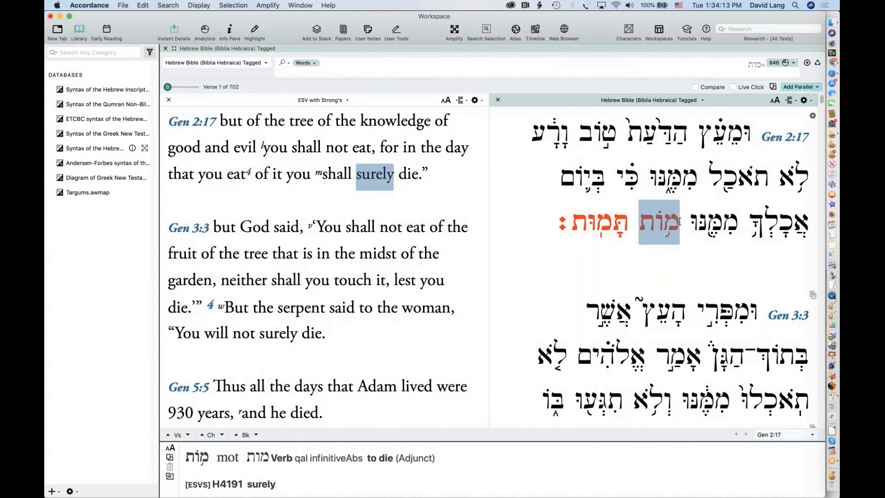
pyautogui.click(599, 220)
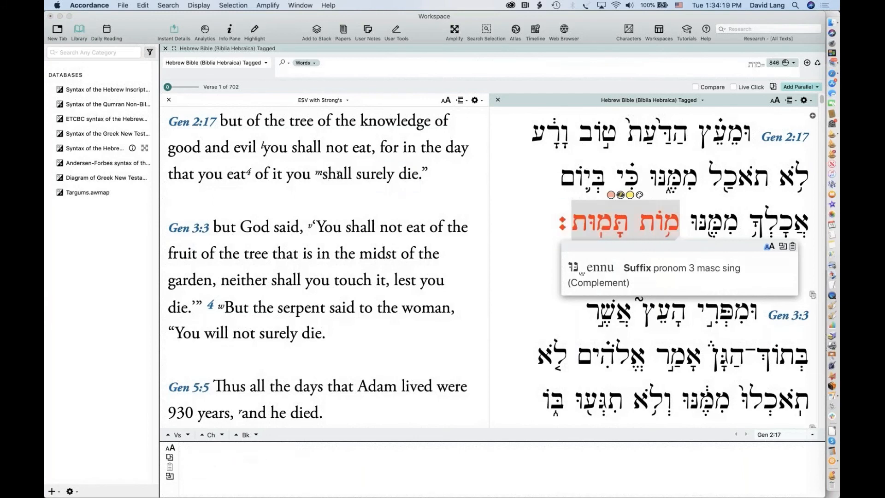
pyautogui.click(408, 175)
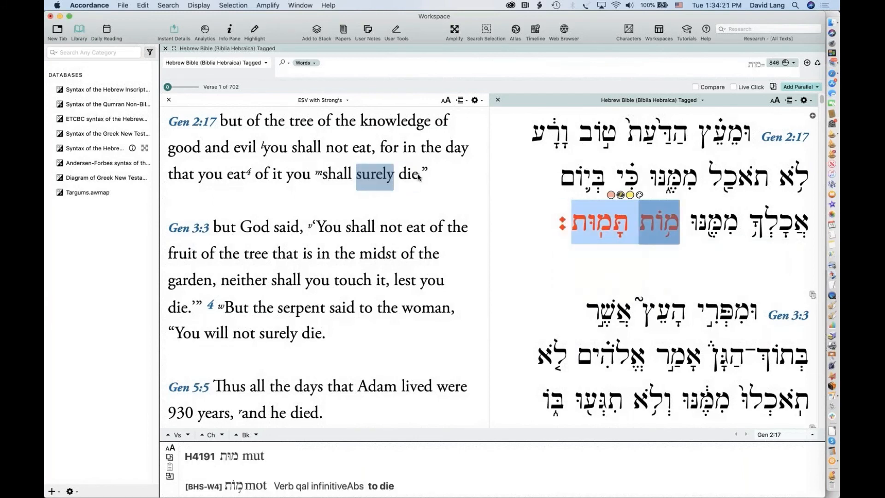
pyautogui.moveTo(418, 177); pyautogui.dragTo(355, 177)
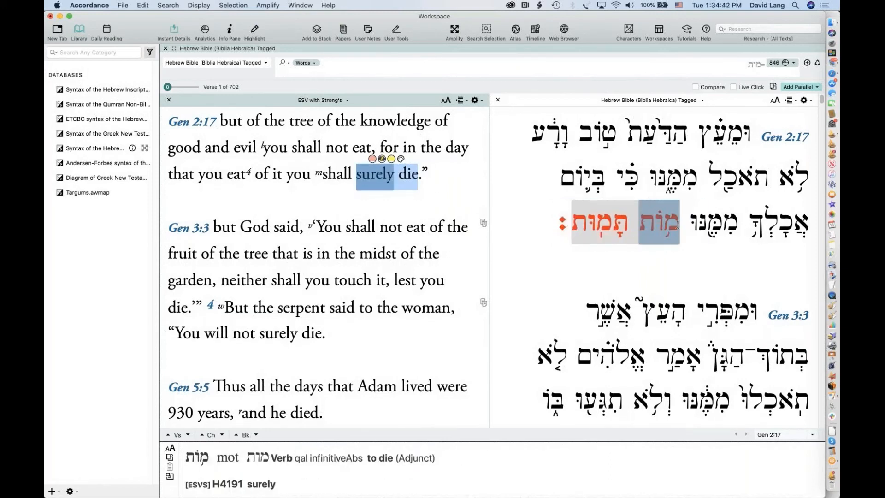
pyautogui.moveTo(677, 225); pyautogui.dragTo(569, 218)
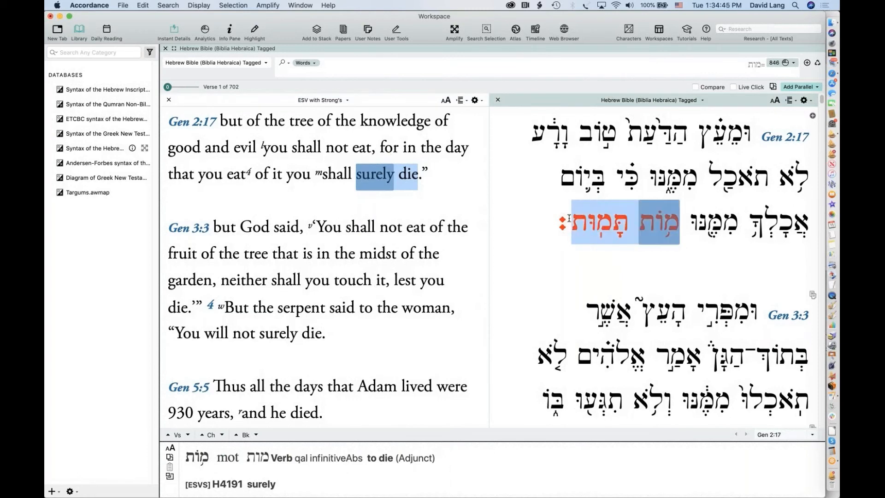
pyautogui.click(454, 30)
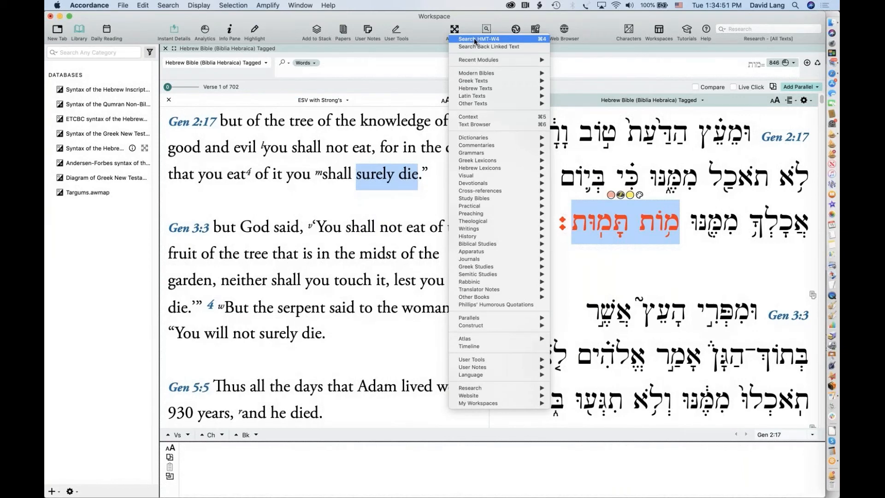
# Amplify the selection into a Hebrew search for מות תמות and scroll its 56 hits
pyautogui.click(475, 39)
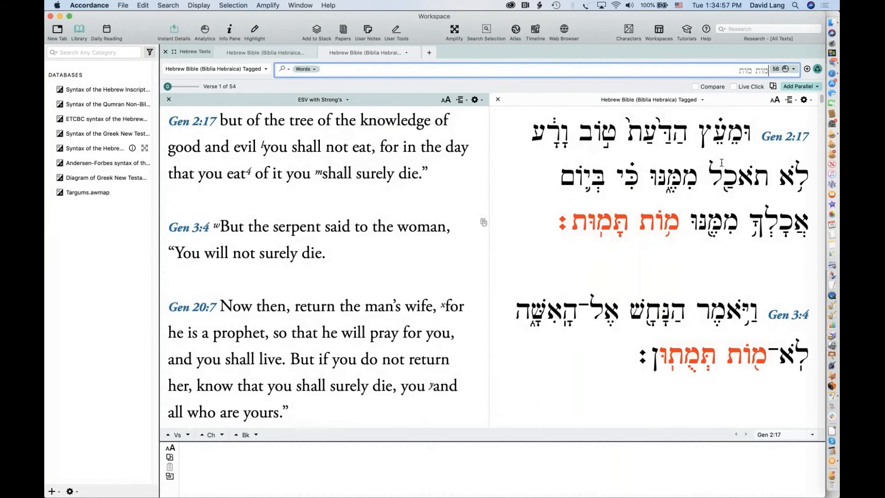
pyautogui.scroll(-10, 686, 353)
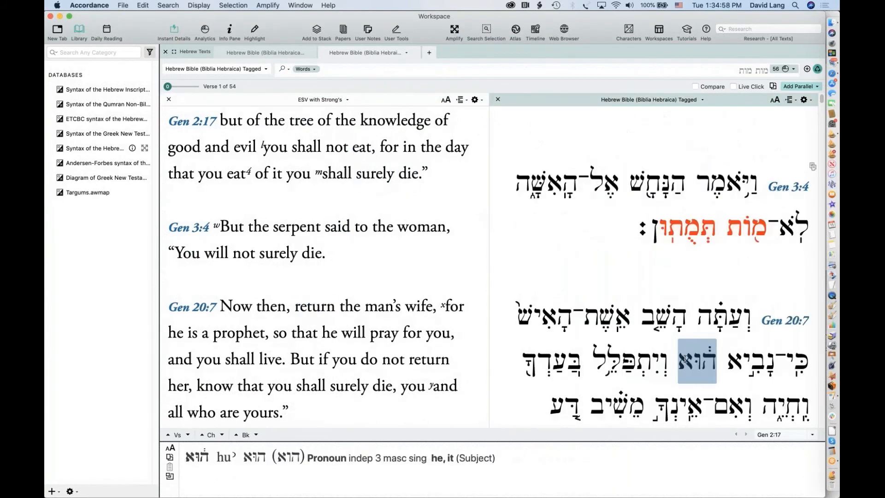
pyautogui.scroll(-8, 685, 359)
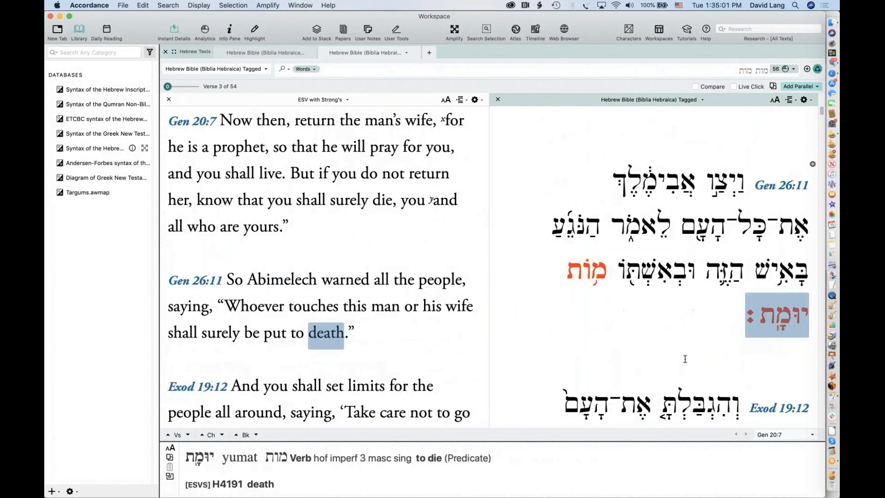
pyautogui.scroll(10, 684, 358)
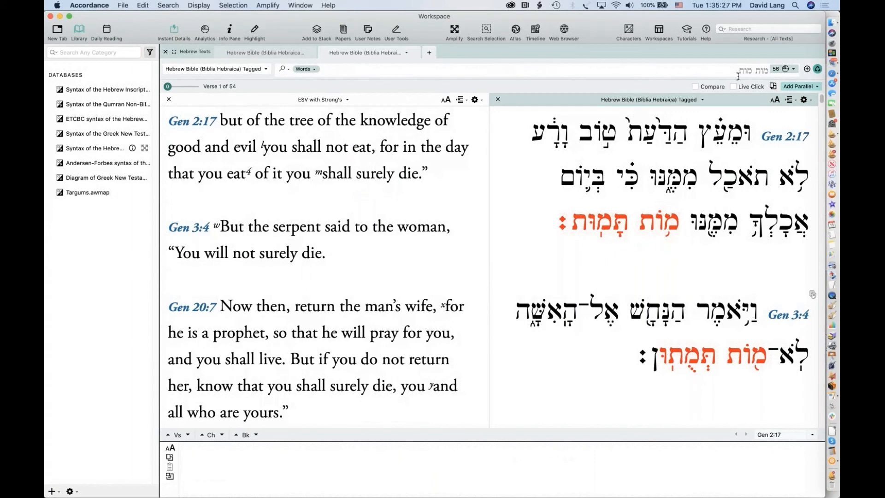
# Return to the מות search tab and delete מות from the Words search field
pyautogui.click(325, 52)
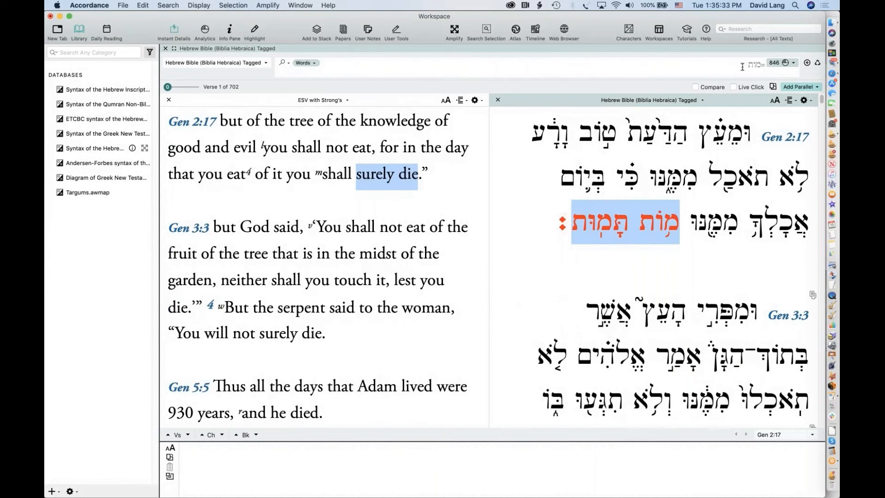
pyautogui.click(764, 65)
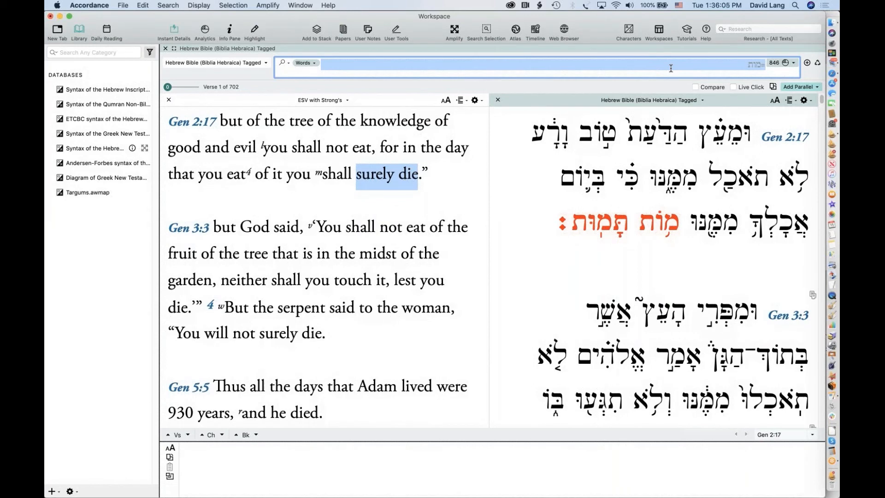
pyautogui.click(417, 251)
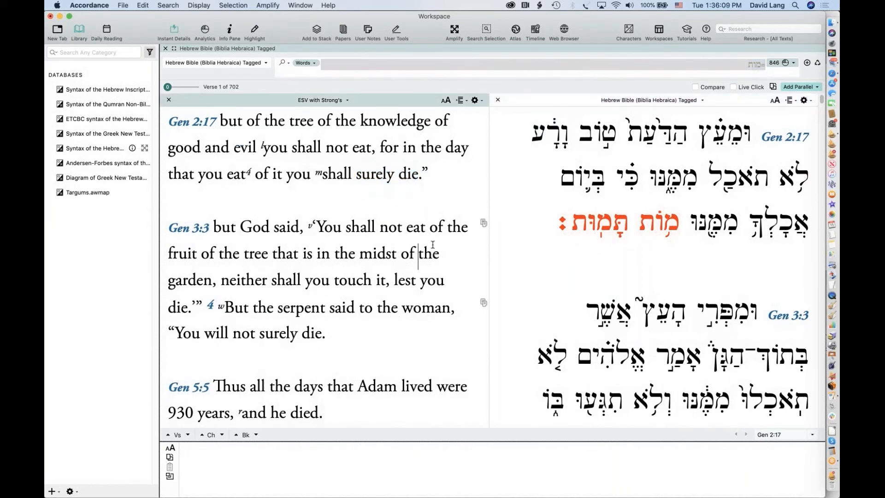
pyautogui.click(696, 70)
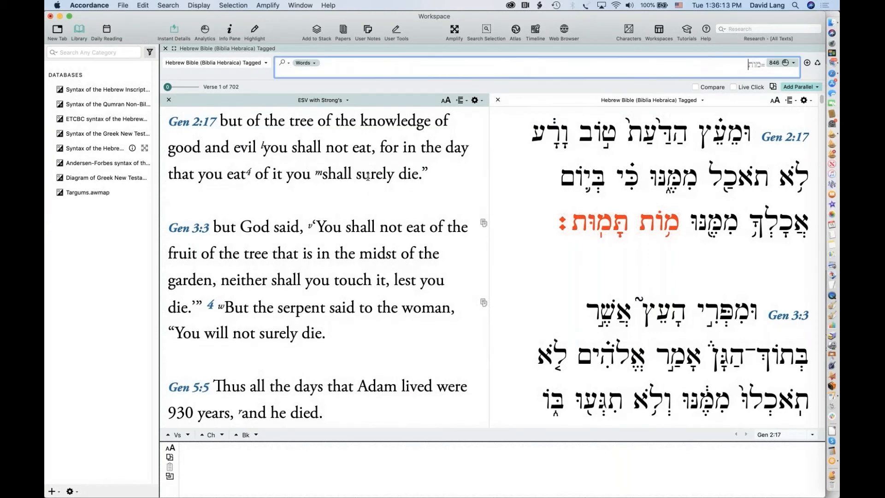
pyautogui.click(406, 230)
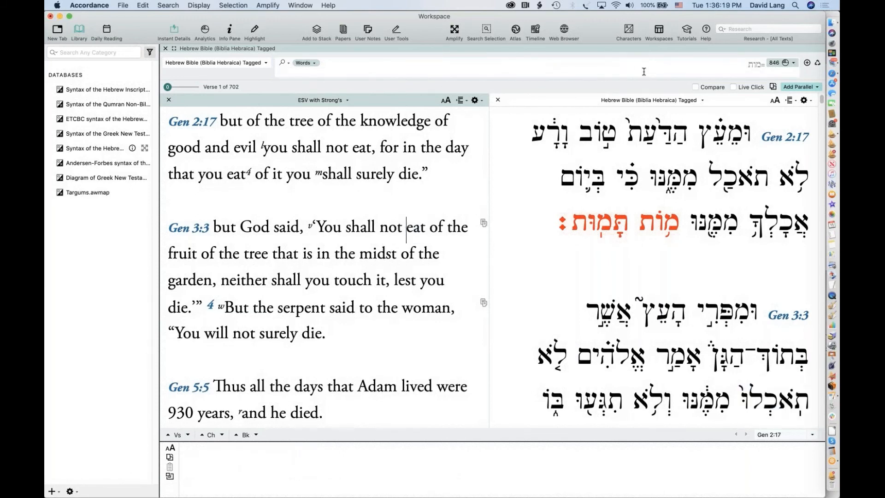
pyautogui.click(681, 64)
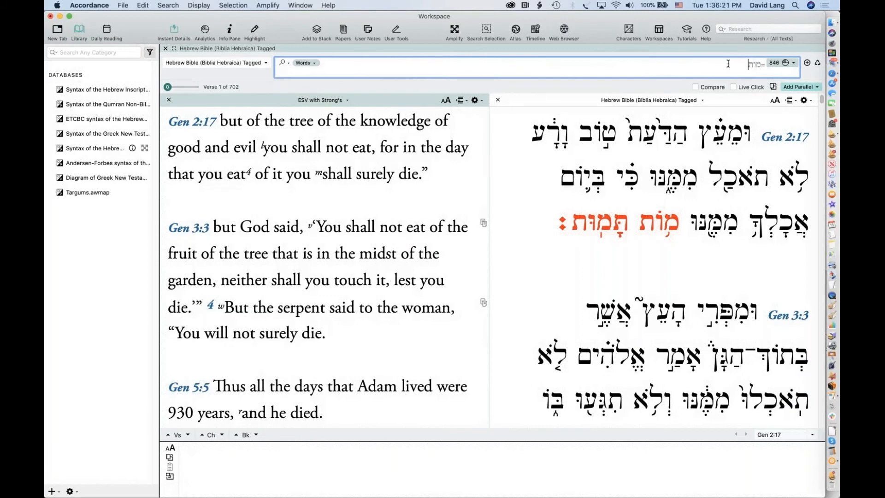
pyautogui.press('super+a')
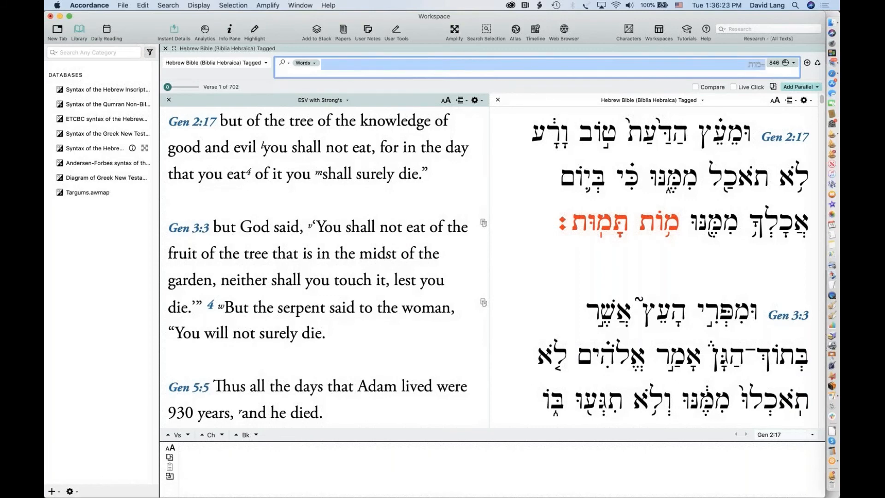
pyautogui.press('BackSpace')
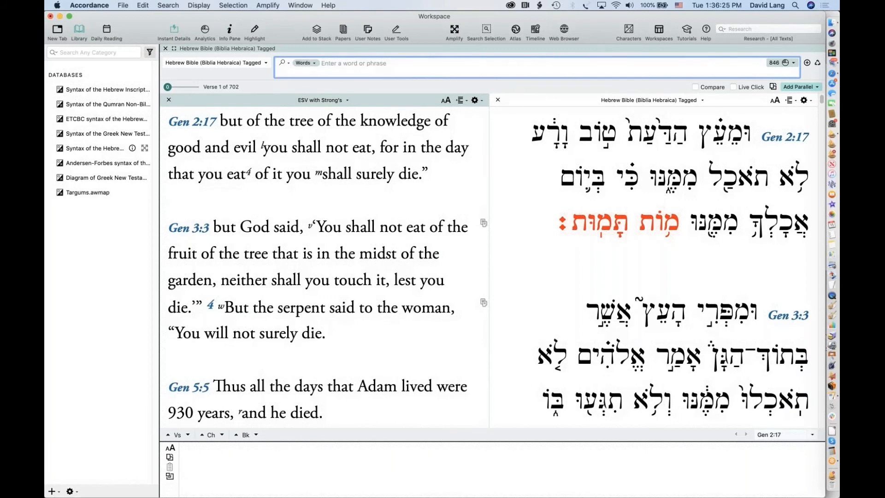
# Search for ערב, try סוס, then search ערב again for evening hits from Gen 1:5
pyautogui.write('ערב')
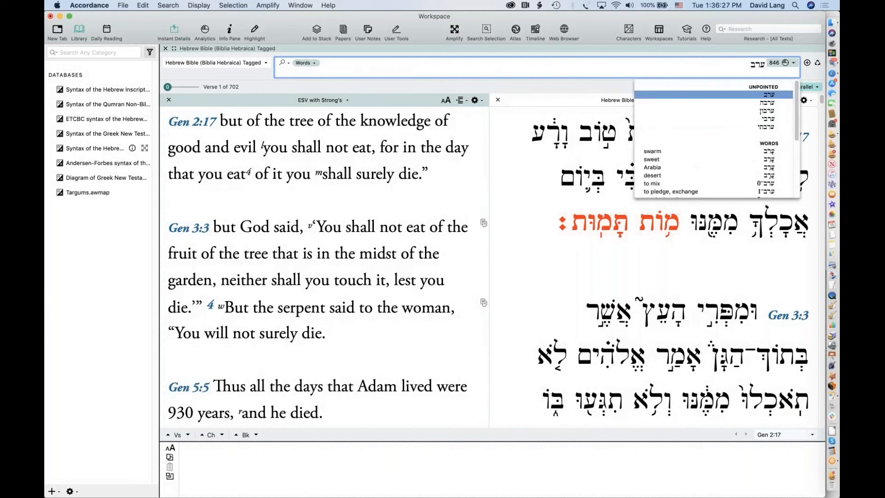
pyautogui.press('Return')
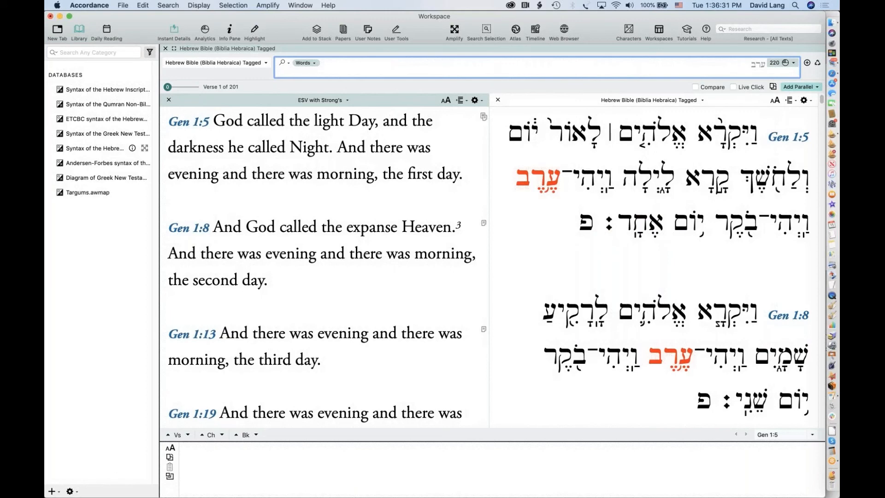
pyautogui.press('super+a')
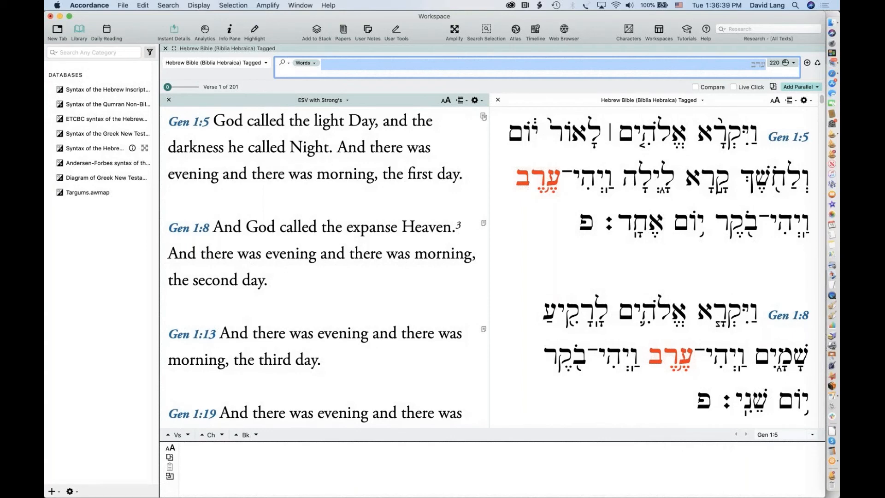
pyautogui.write('סוס')
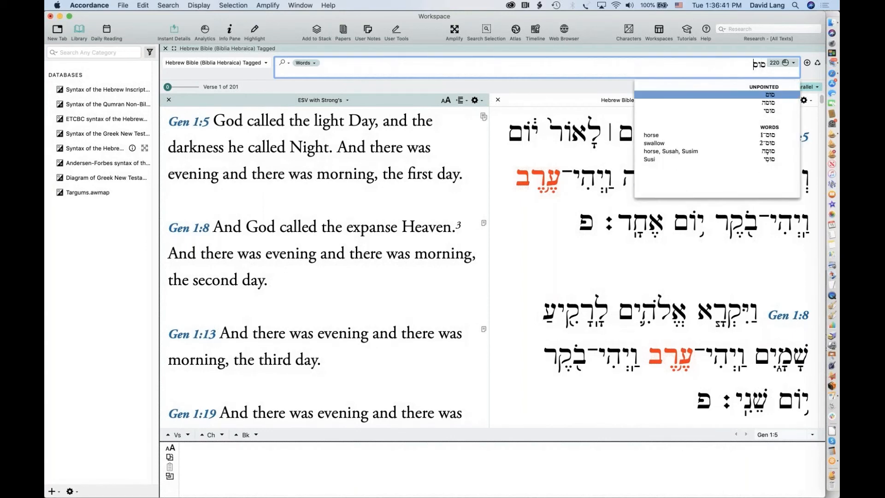
pyautogui.press('Return')
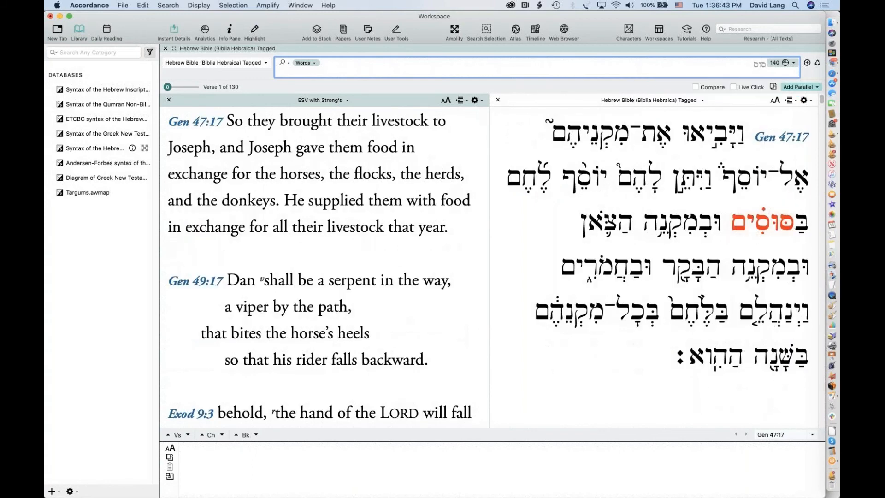
pyautogui.press('super+a')
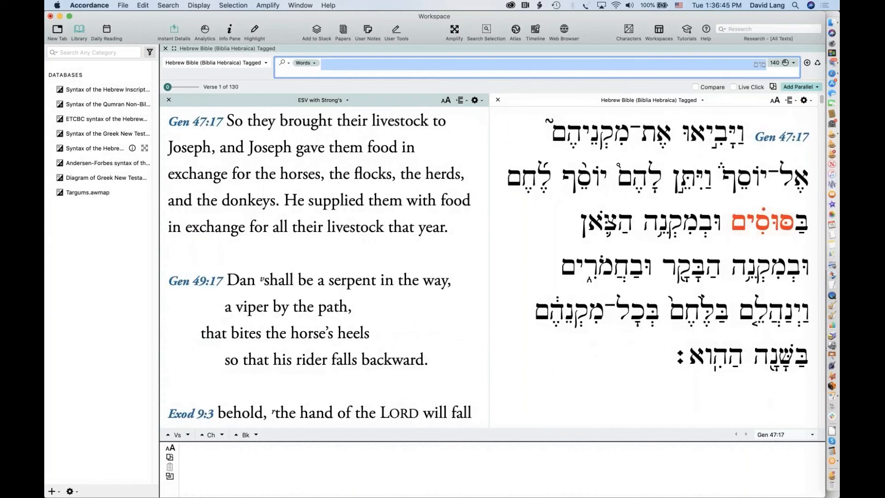
pyautogui.write('ערב')
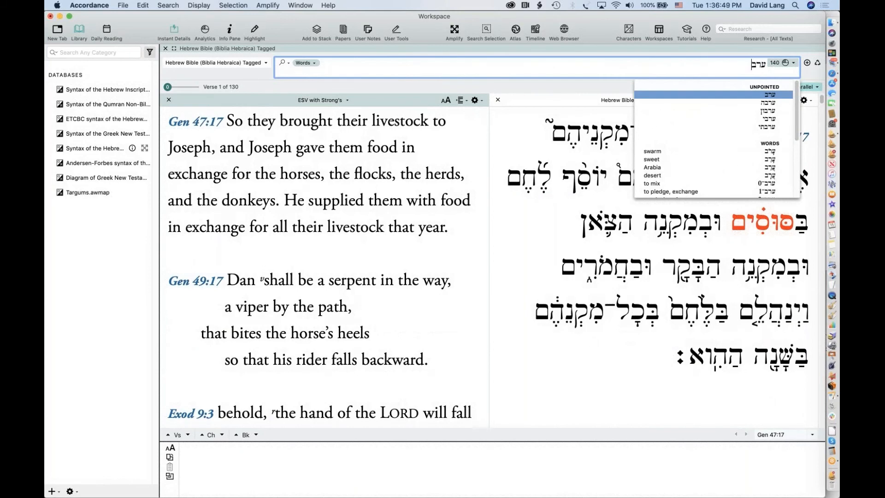
pyautogui.press('Return')
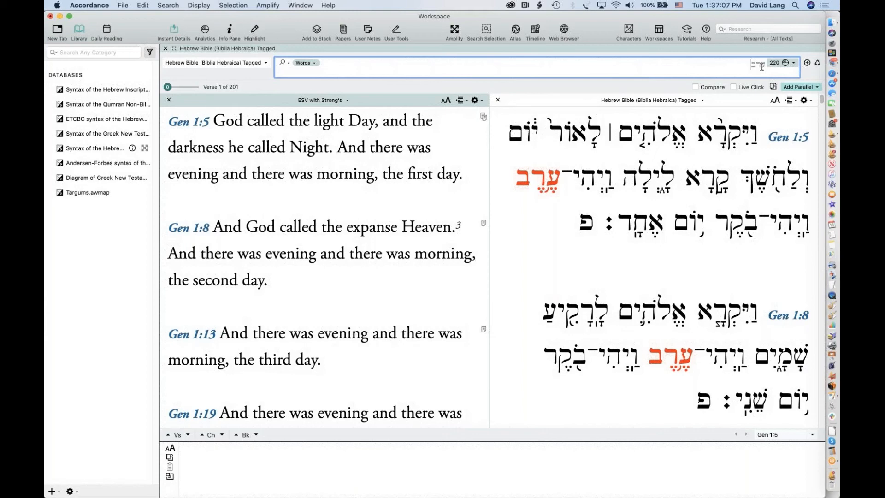
pyautogui.press('super+a')
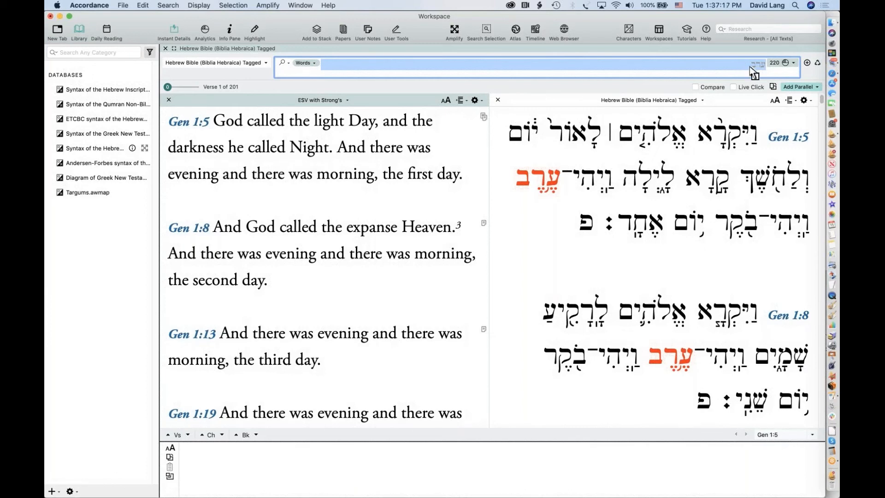
# Open a blank Hebrew Construct tab linked to the Biblia Hebraica Tagged search
pyautogui.click(122, 5)
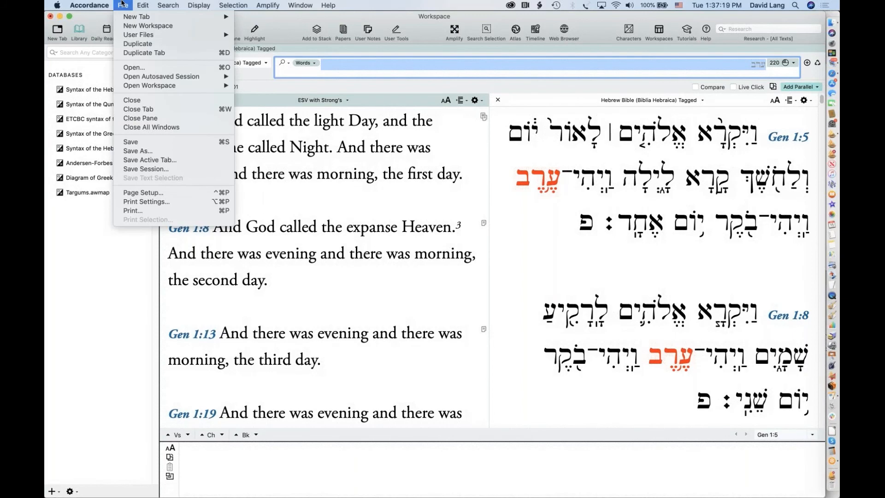
pyautogui.moveTo(121, 18)
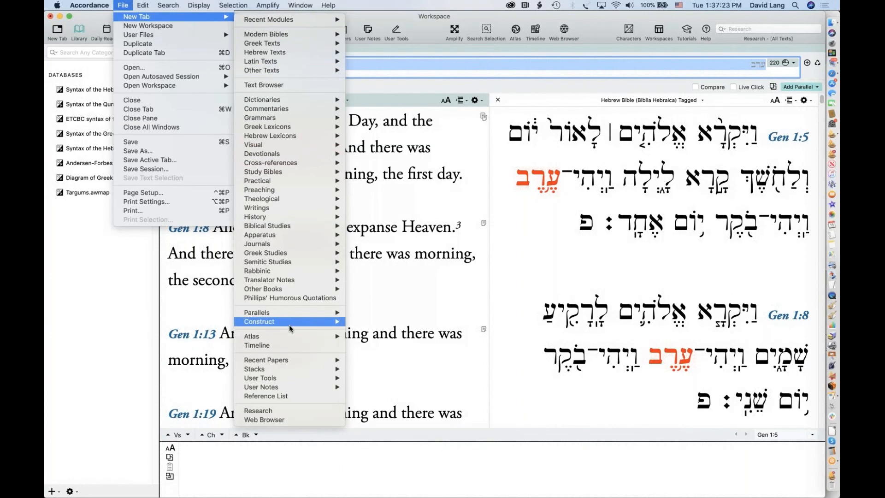
pyautogui.moveTo(292, 327)
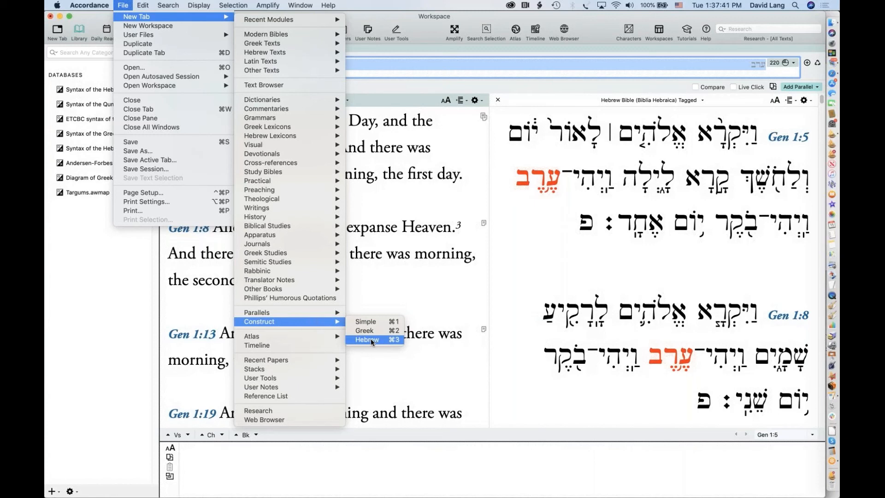
pyautogui.click(371, 340)
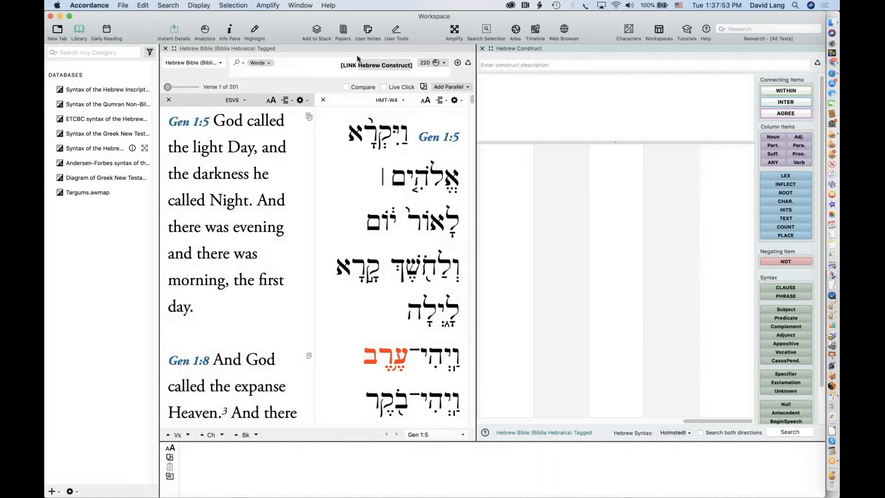
pyautogui.click(336, 62)
pyautogui.press('super+a')
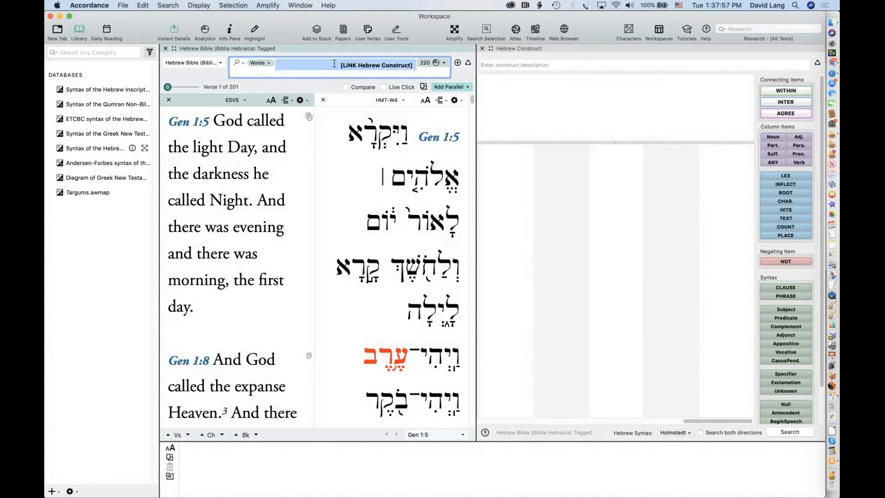
pyautogui.moveTo(348, 65)
pyautogui.mouseDown()
pyautogui.moveTo(357, 70)
pyautogui.moveTo(338, 68)
pyautogui.mouseUp()
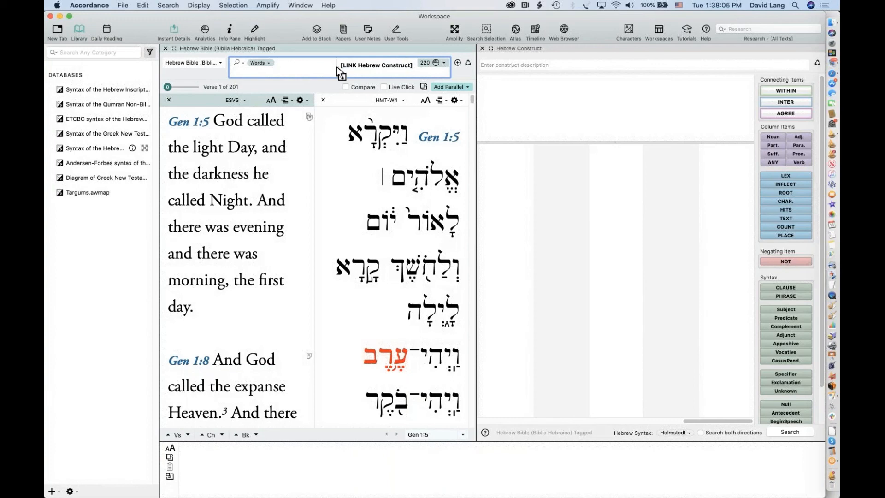
pyautogui.moveTo(337, 67); pyautogui.dragTo(337, 68)
pyautogui.moveTo(426, 222)
pyautogui.scroll(-10, 277, 344)
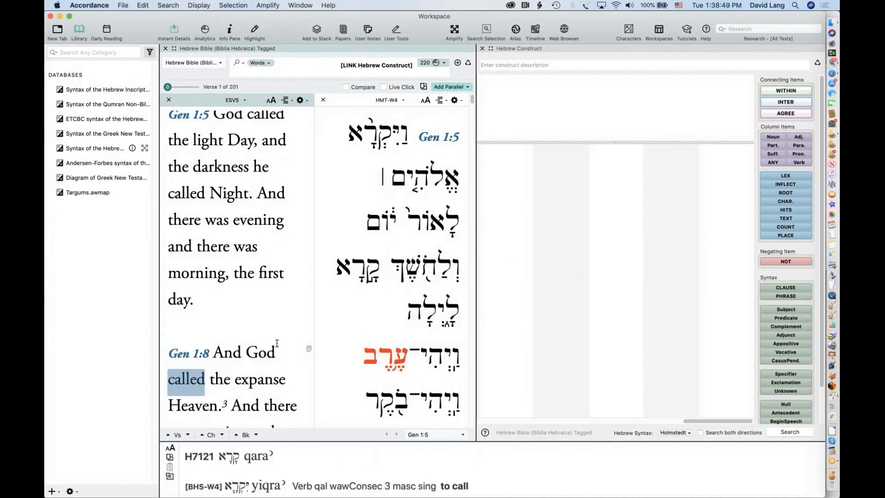
pyautogui.scroll(-2, 277, 343)
pyautogui.scroll(10, 277, 343)
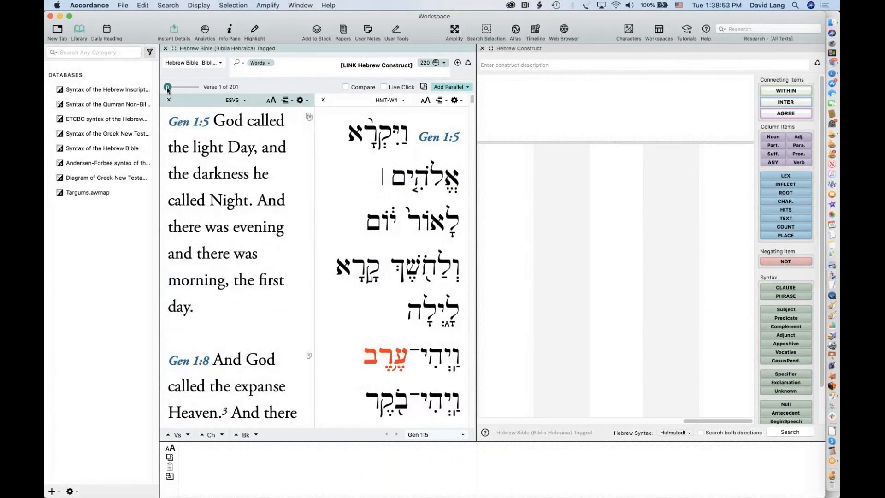
pyautogui.moveTo(168, 87); pyautogui.dragTo(286, 85)
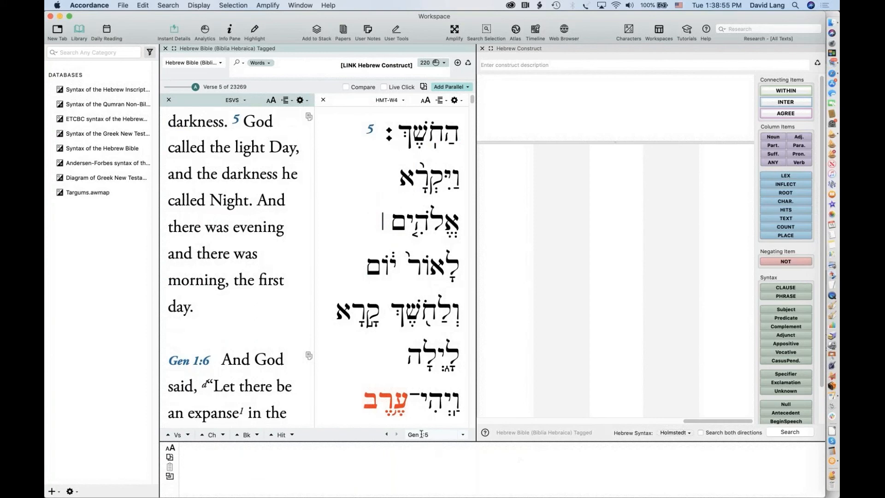
pyautogui.click(434, 435)
pyautogui.doubleClick(435, 435)
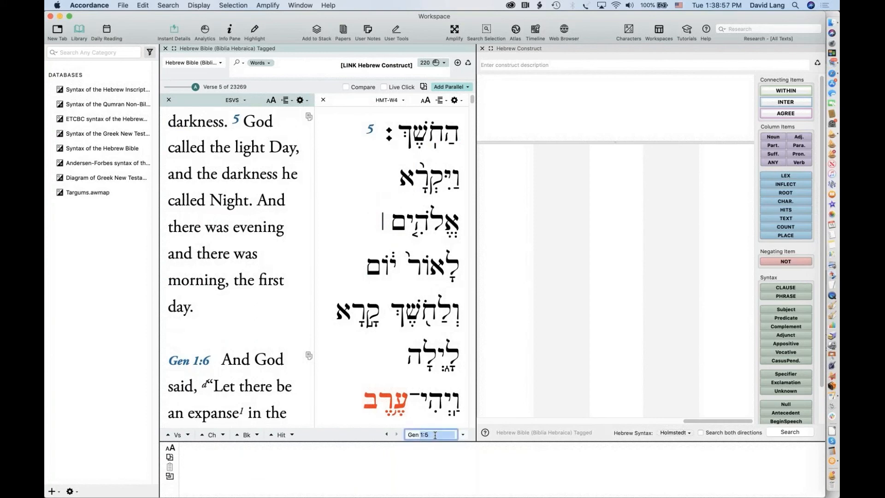
pyautogui.write('2.18')
pyautogui.press('Return')
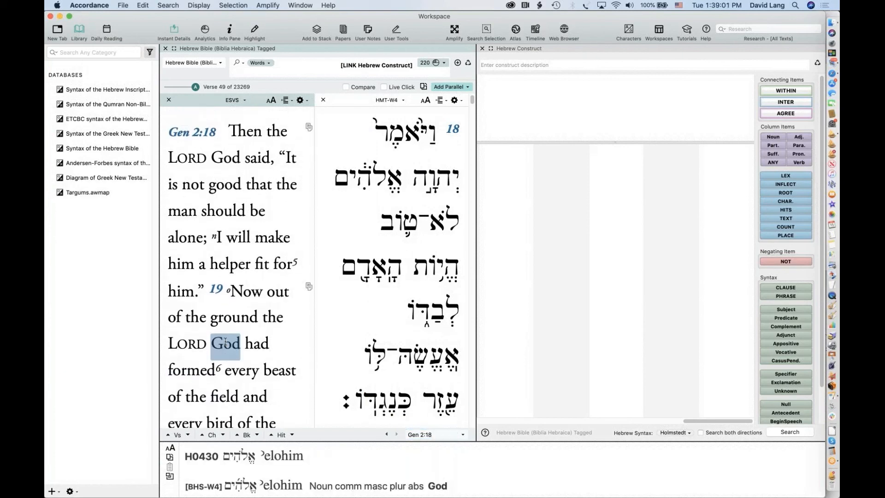
pyautogui.scroll(-5, 225, 339)
pyautogui.scroll(10, 225, 341)
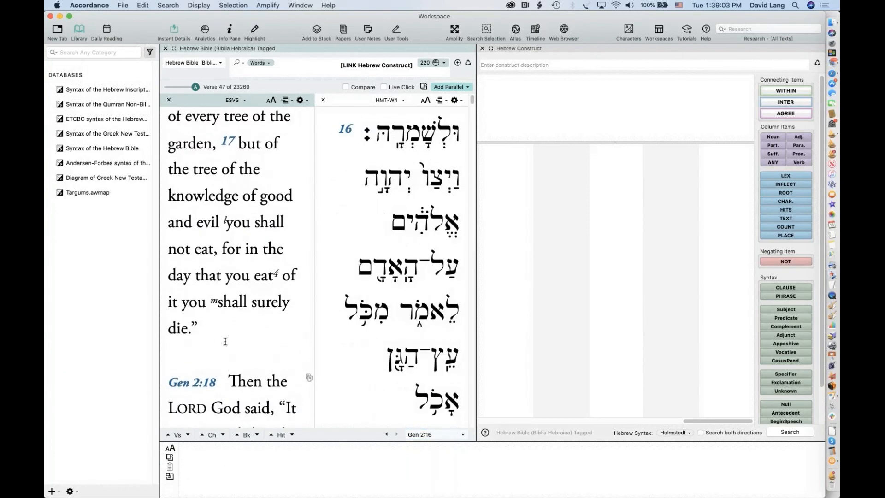
pyautogui.moveTo(270, 311)
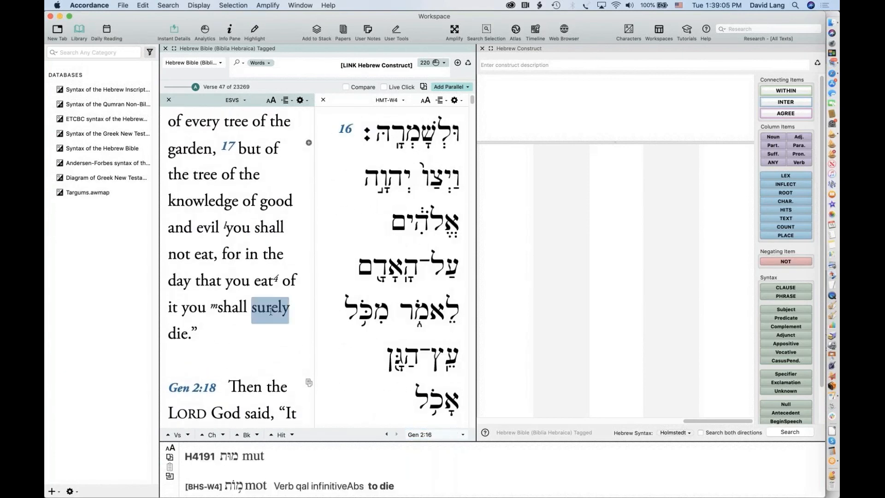
pyautogui.scroll(-2, 270, 311)
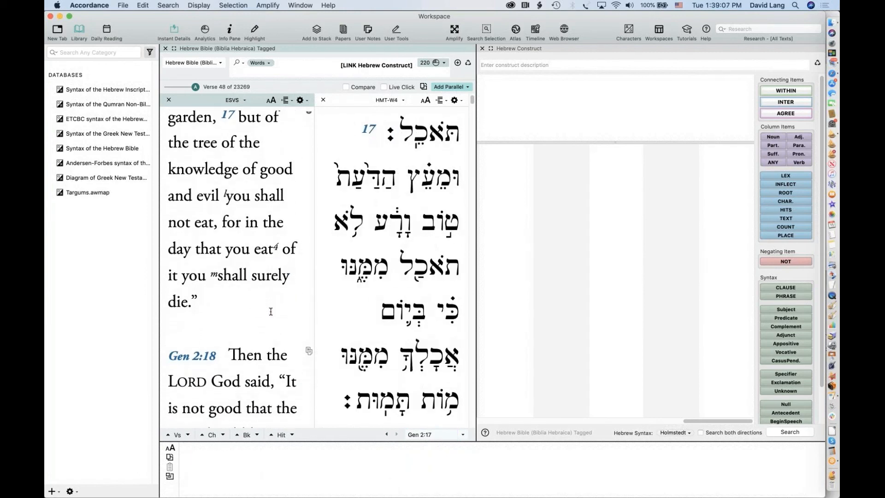
pyautogui.moveTo(399, 293)
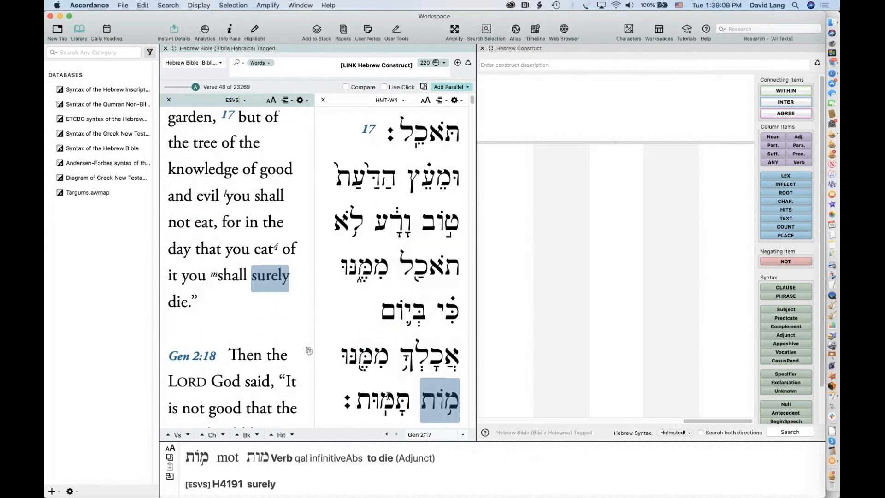
pyautogui.moveTo(388, 395)
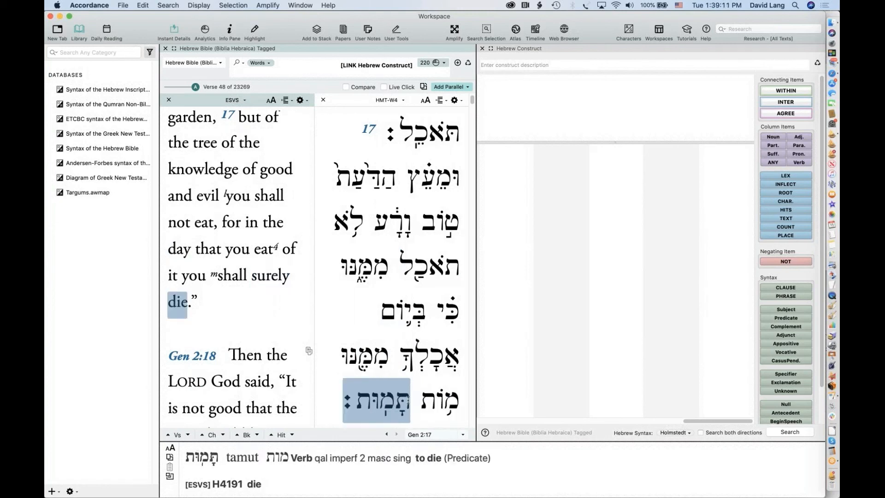
pyautogui.moveTo(434, 399)
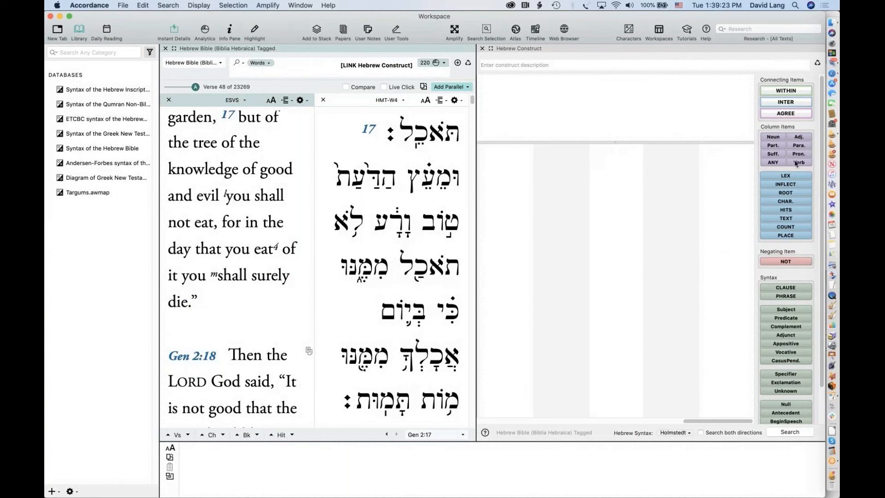
# Place a verb item tagged infinitive absolute in the rightmost construct column
pyautogui.moveTo(802, 165); pyautogui.dragTo(727, 163)
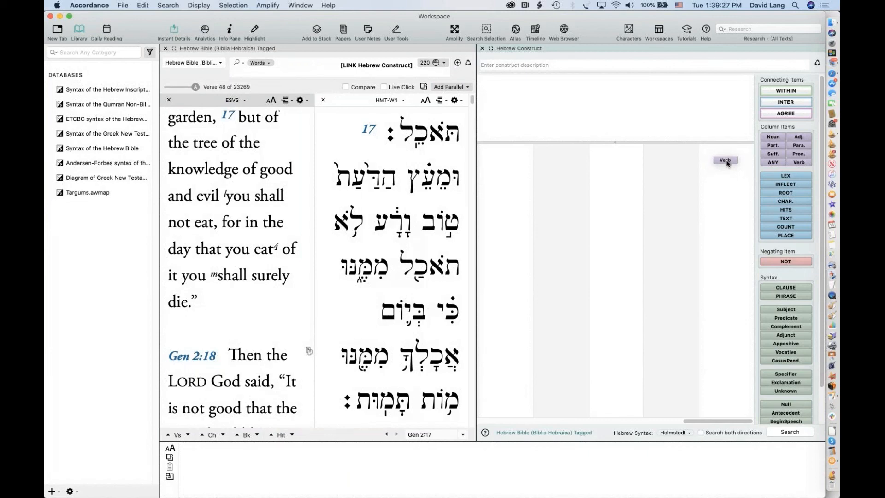
pyautogui.moveTo(727, 163); pyautogui.dragTo(727, 163)
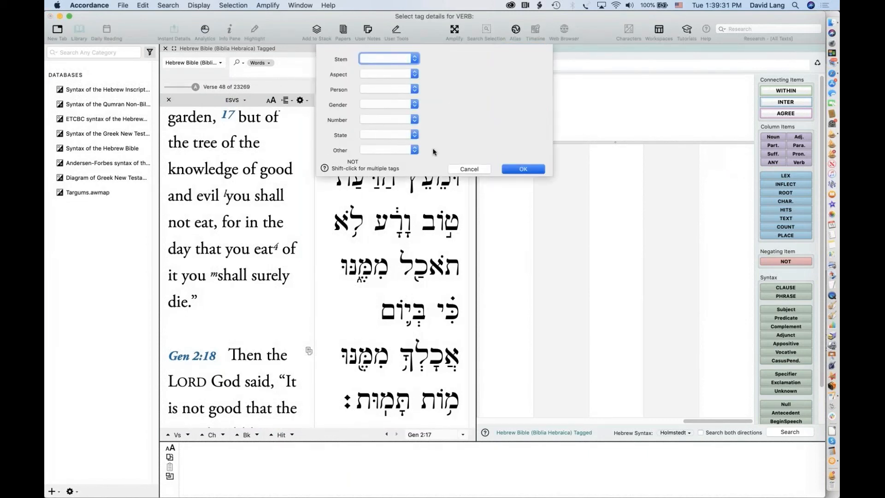
pyautogui.click(385, 73)
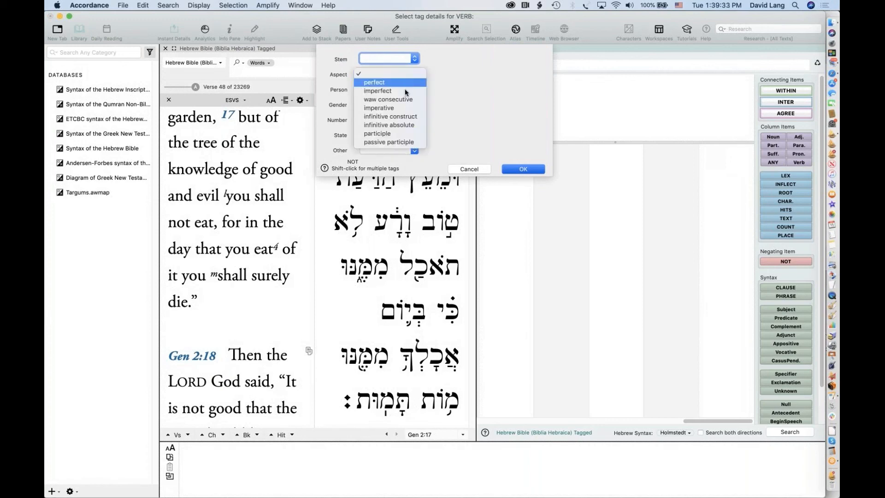
pyautogui.click(394, 124)
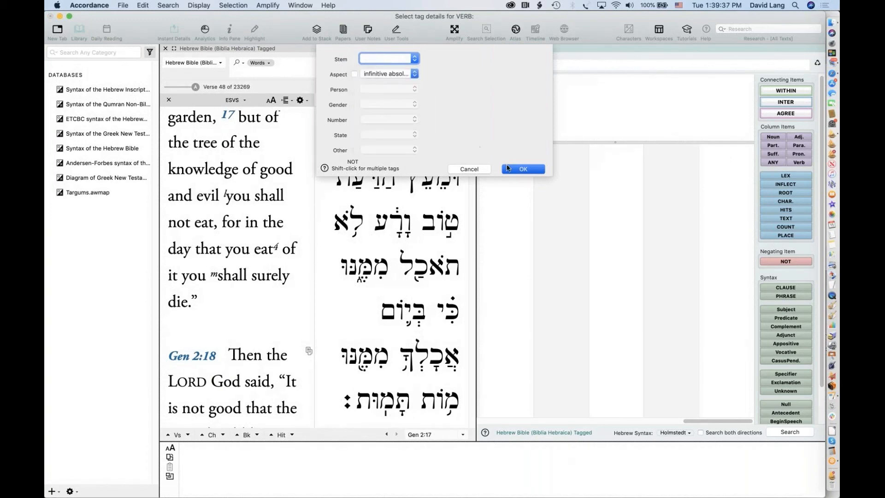
pyautogui.click(523, 169)
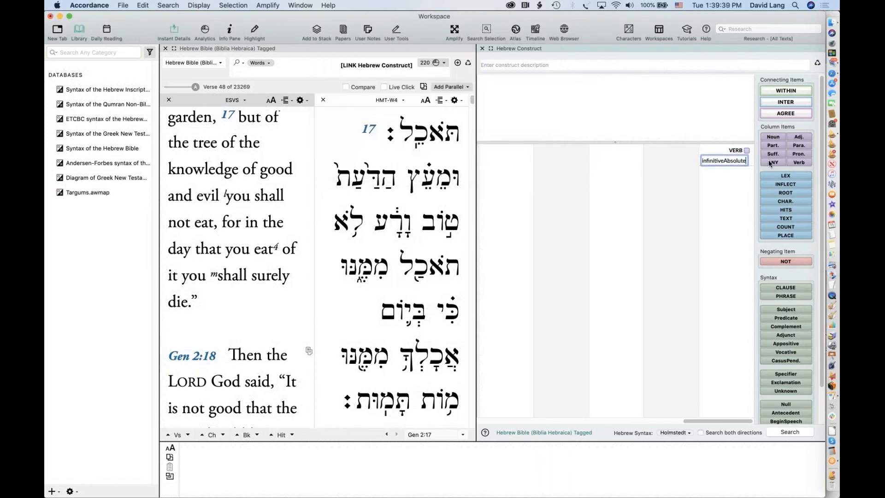
# Add a second verb item beside it tagged as imperfect
pyautogui.moveTo(376, 399)
pyautogui.moveTo(798, 162); pyautogui.dragTo(657, 155)
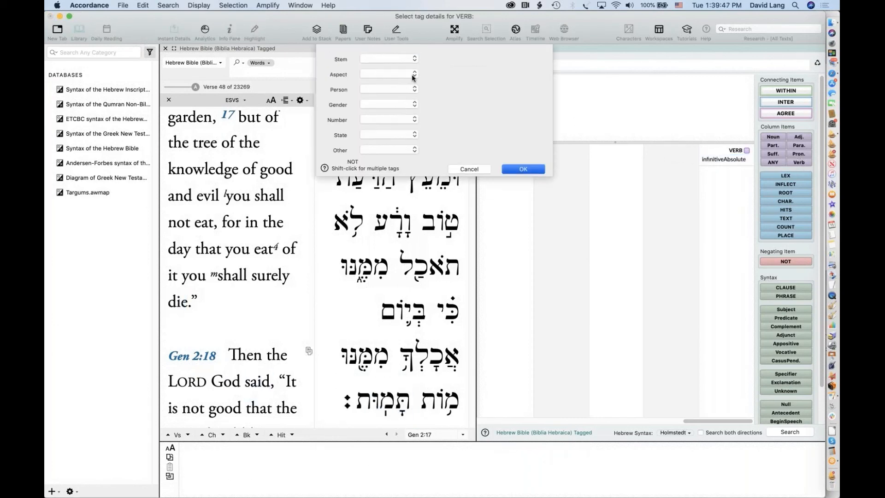
pyautogui.click(377, 74)
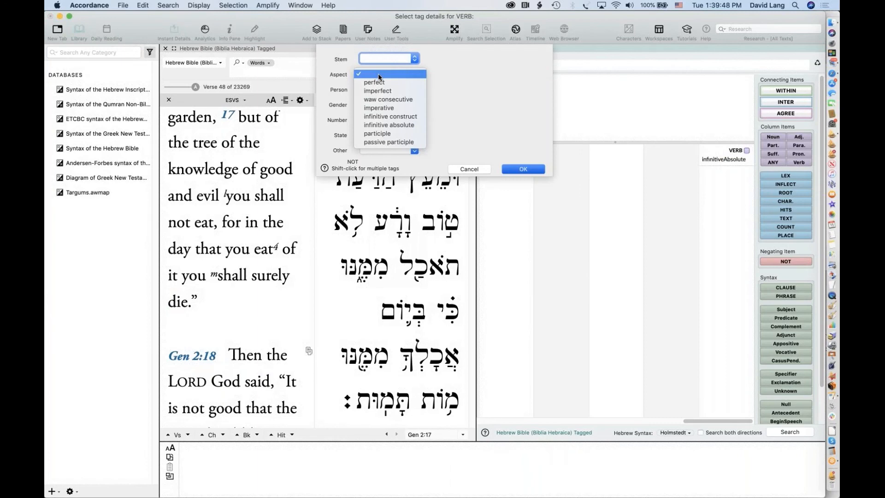
pyautogui.click(395, 91)
pyautogui.click(512, 169)
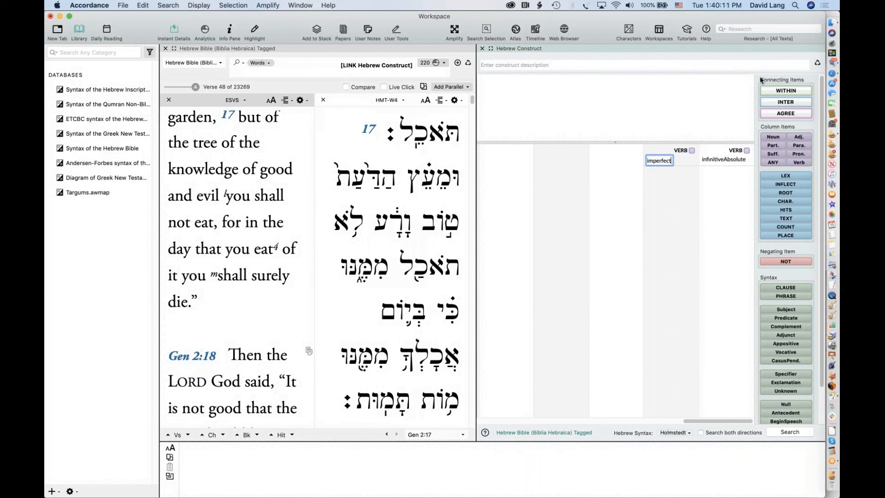
# Link the two verbs with a WITHIN 5 words connector and drop in an AGREE item
pyautogui.moveTo(775, 92); pyautogui.dragTo(685, 85)
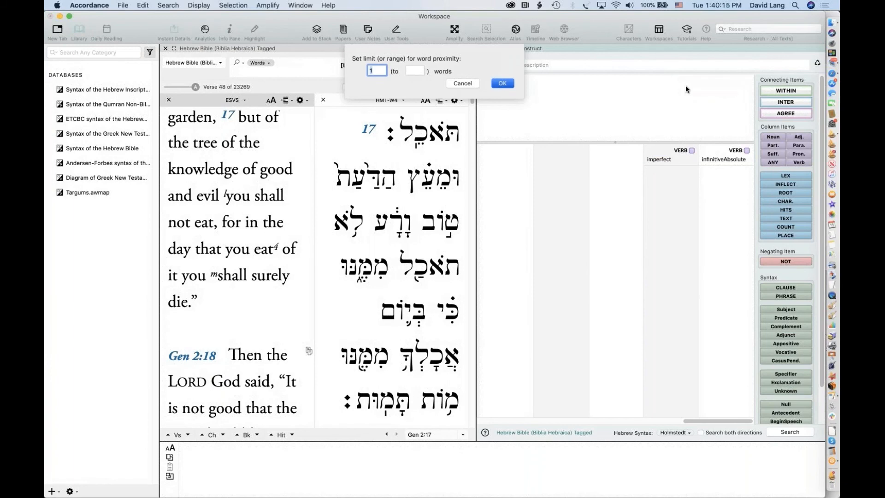
pyautogui.write('6')
pyautogui.click(502, 84)
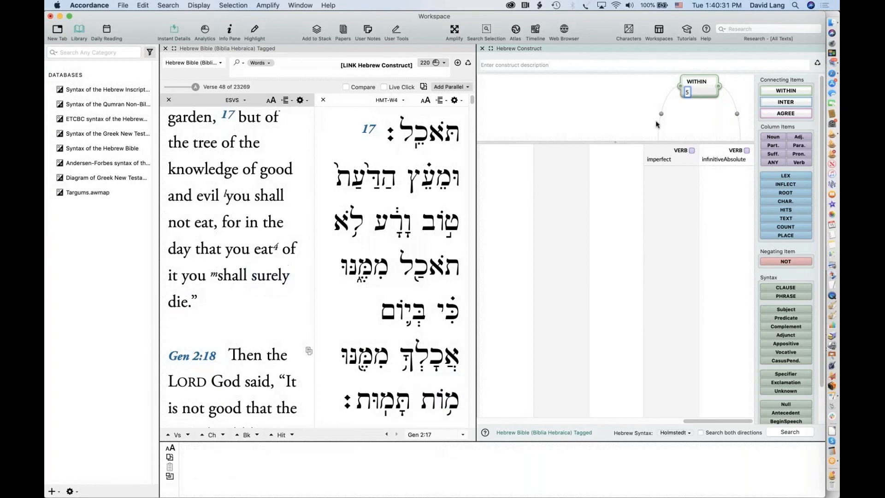
pyautogui.press('Return')
pyautogui.moveTo(770, 113); pyautogui.dragTo(679, 116)
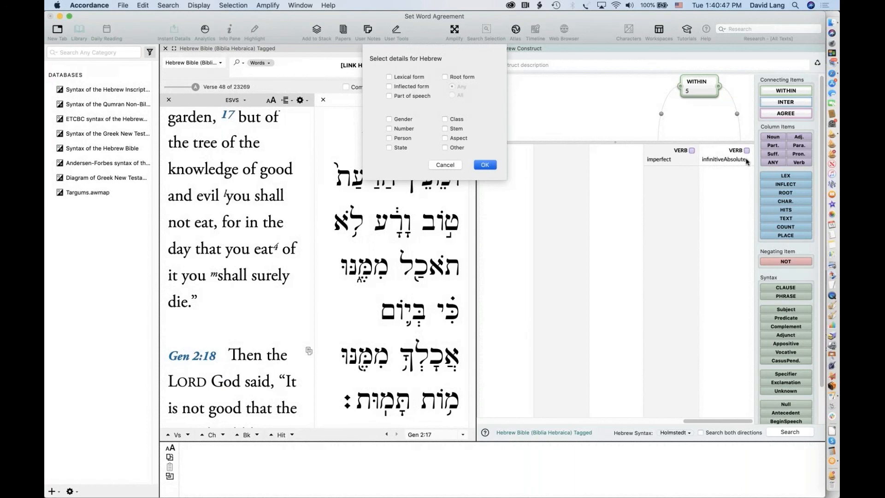
# Check Lexical form and Stem in Set Word Agreement and commit the AGREE connector
pyautogui.click(388, 77)
pyautogui.click(453, 130)
pyautogui.click(484, 164)
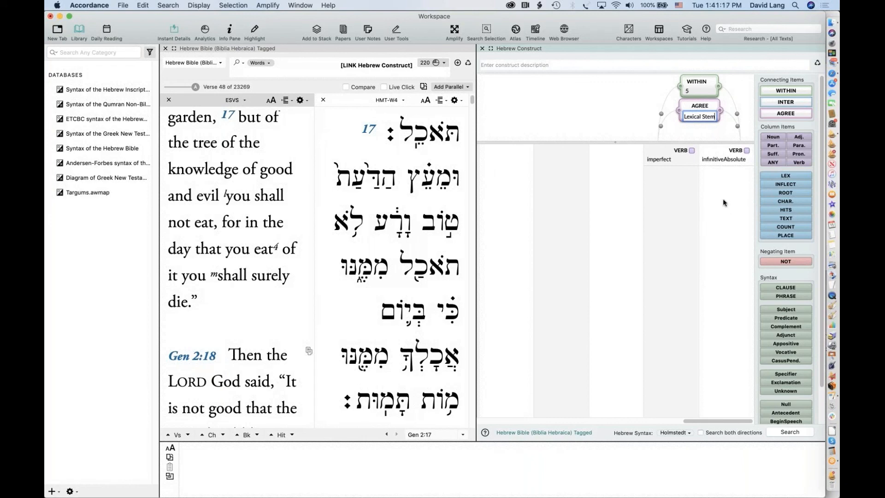
pyautogui.press('Return')
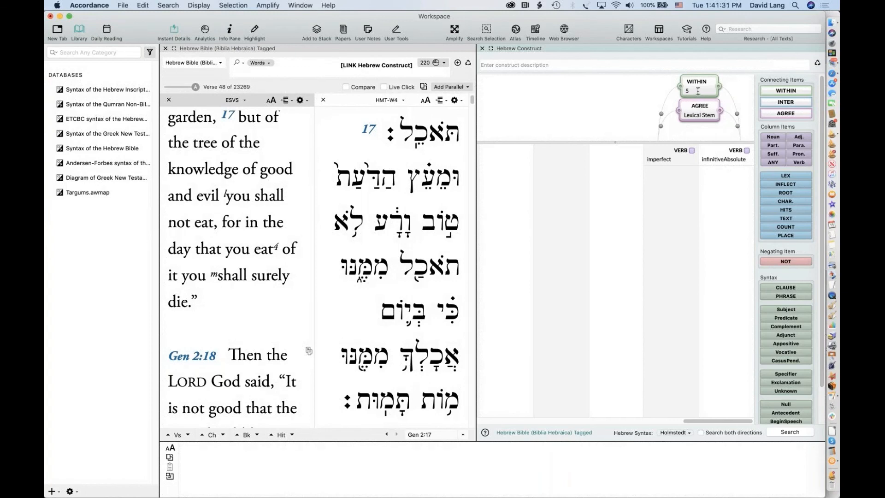
# Run the construct search and hide the Library sidebar to widen the text
pyautogui.click(700, 115)
pyautogui.click(703, 121)
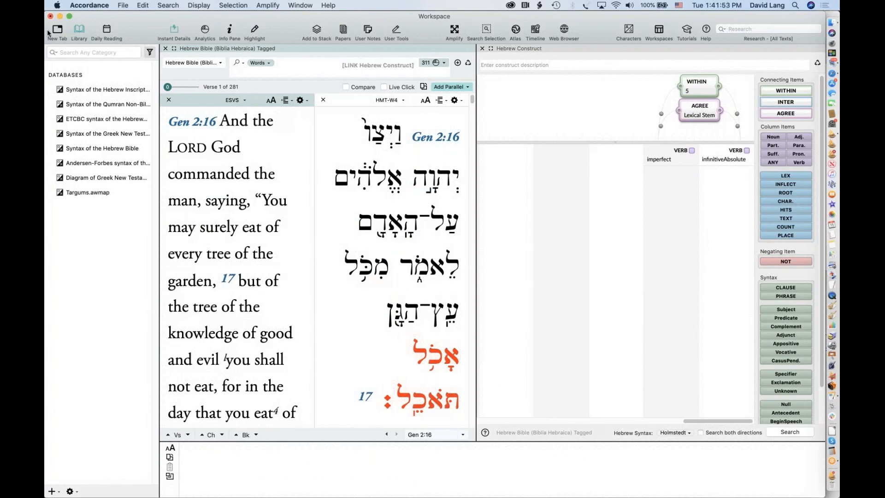
pyautogui.click(80, 30)
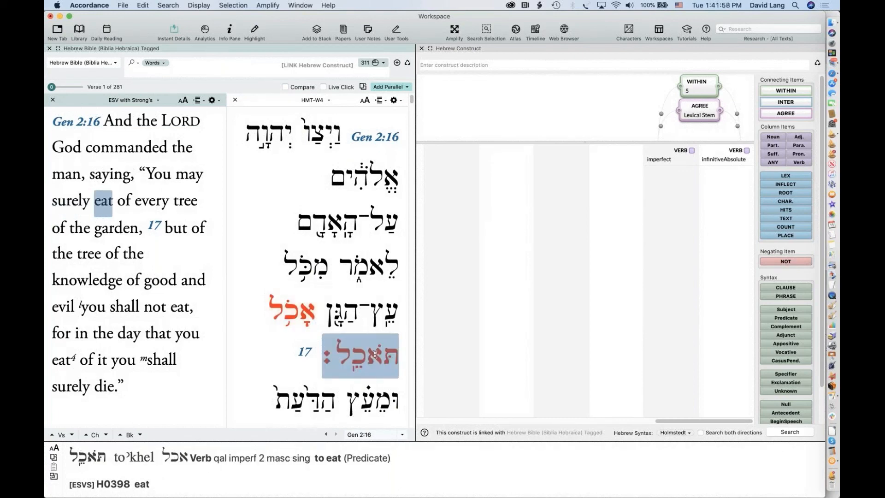
# Browse the 281 matching verses and bring up the options for the 311 hits
pyautogui.scroll(-5, 374, 354)
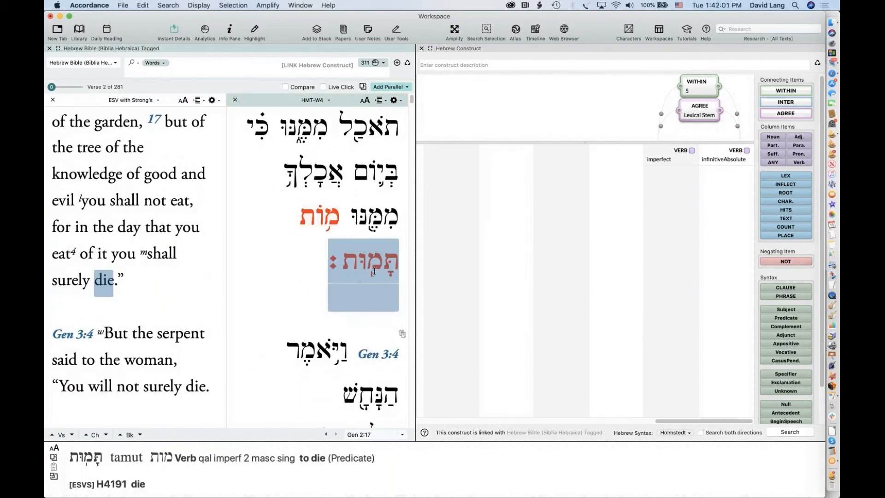
pyautogui.scroll(-6, 374, 272)
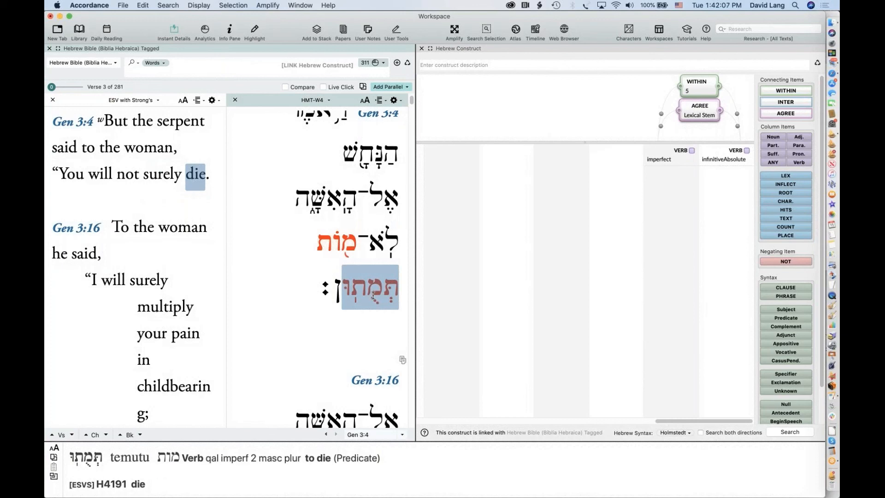
pyautogui.scroll(-5, 373, 296)
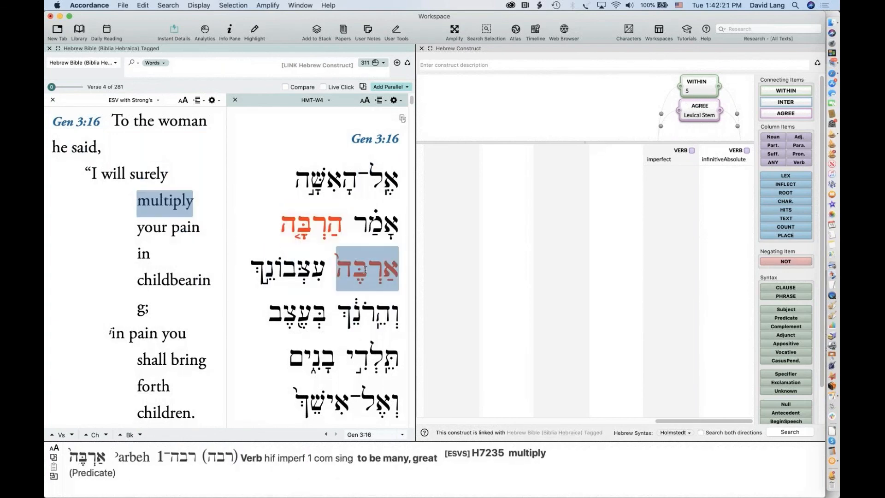
pyautogui.click(378, 62)
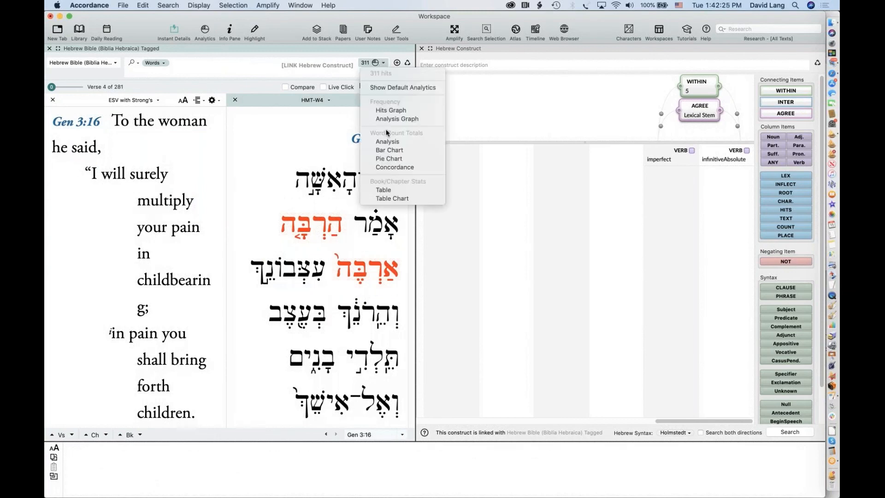
# Show the hits' word-form Analysis sorted by Count down, led by to die = 24
pyautogui.click(394, 143)
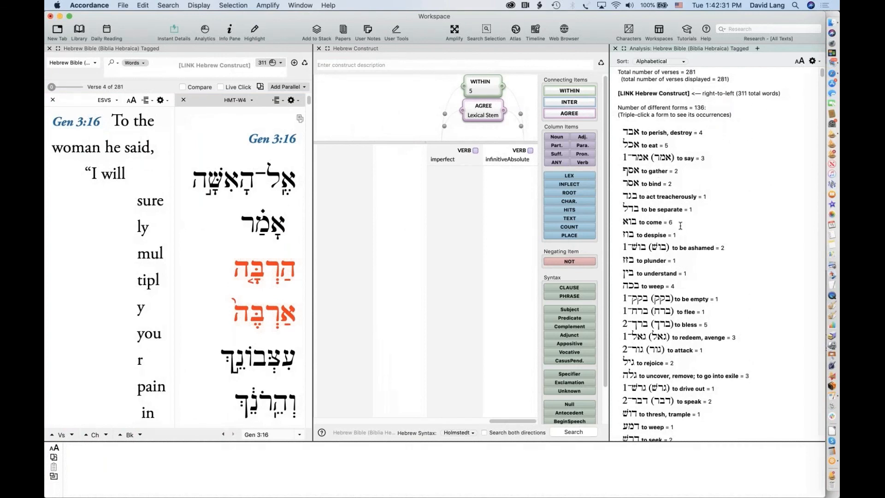
pyautogui.click(651, 62)
pyautogui.click(659, 71)
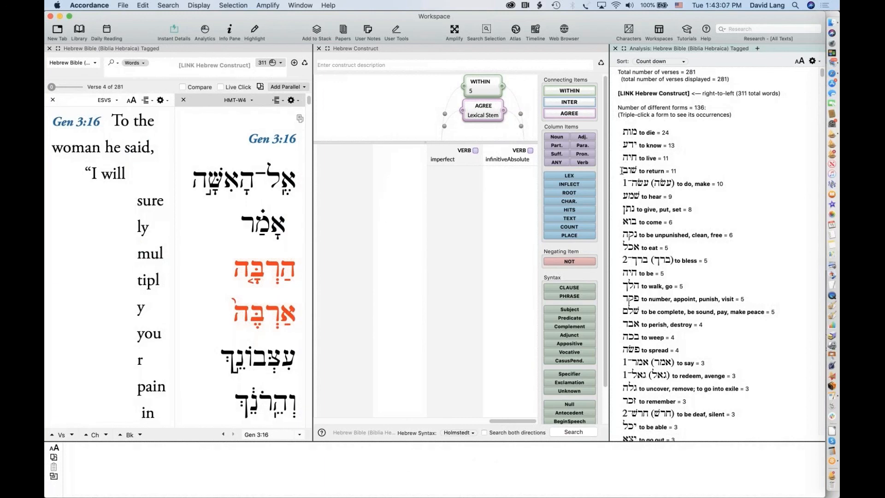
pyautogui.moveTo(621, 171); pyautogui.dragTo(684, 170)
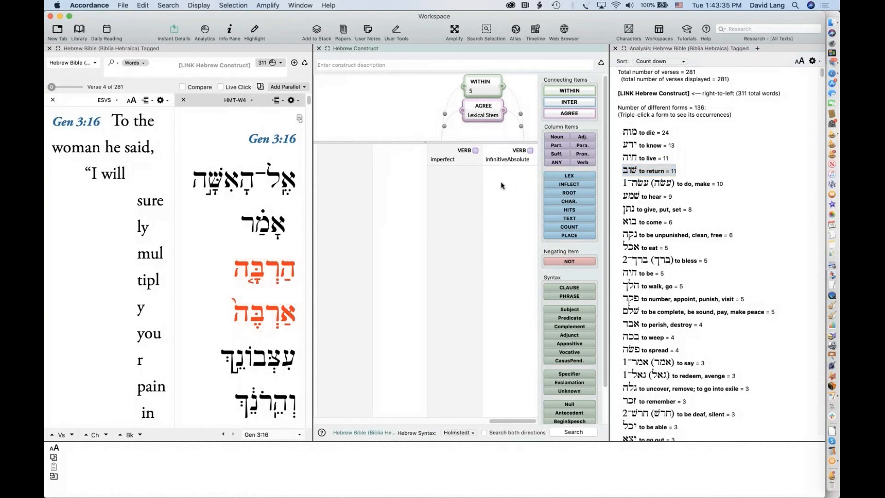
# Add a LEX condition שוב to the infinitive absolute and rerun, giving 11 hits
pyautogui.moveTo(558, 176); pyautogui.dragTo(494, 182)
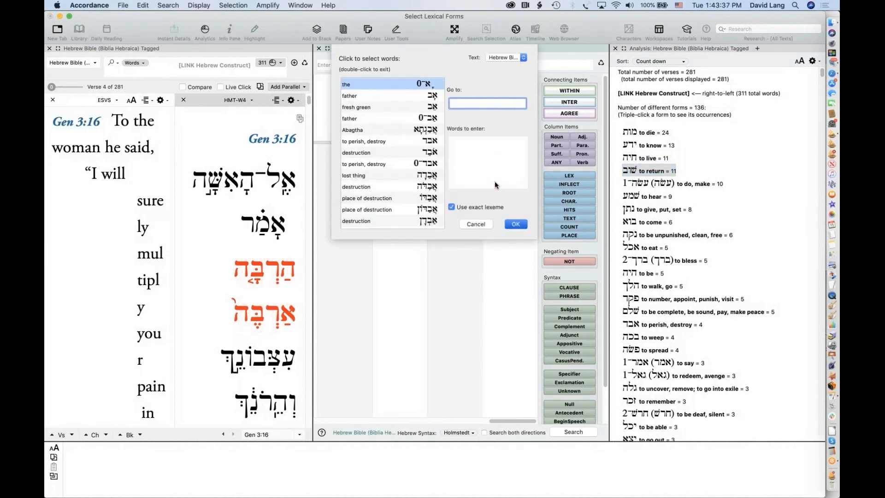
pyautogui.write('שוב')
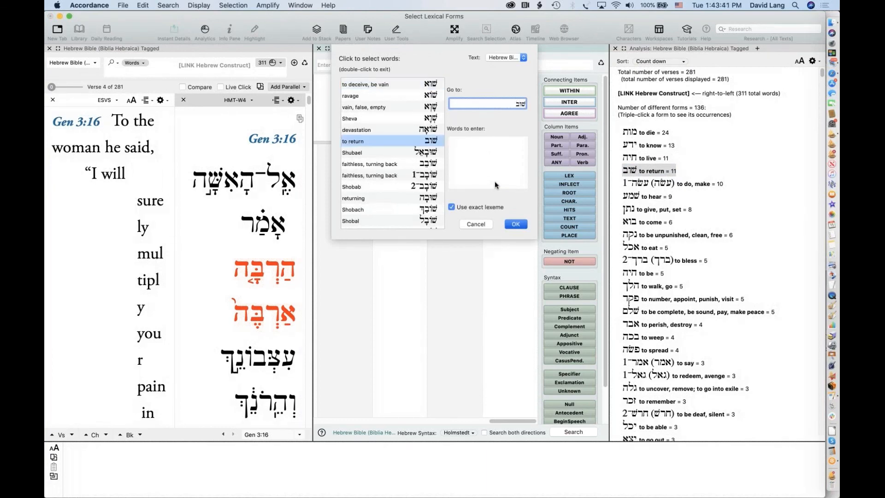
pyautogui.press('Return')
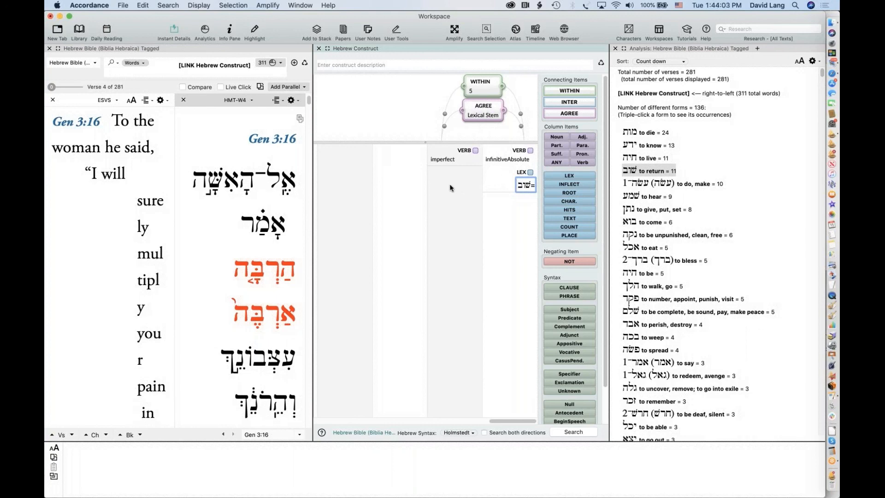
pyautogui.press('Return')
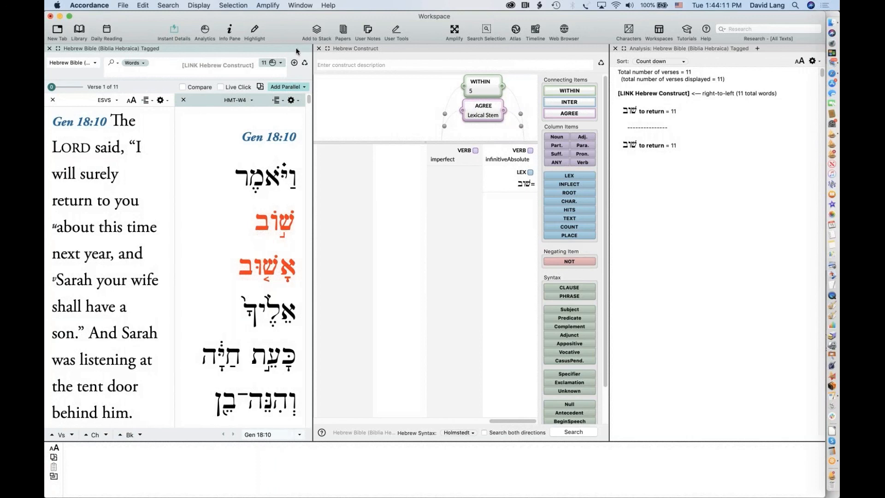
# Read the 11 שוב hits in the ESV and Hebrew panes, then close the Analysis pane
pyautogui.moveTo(271, 239)
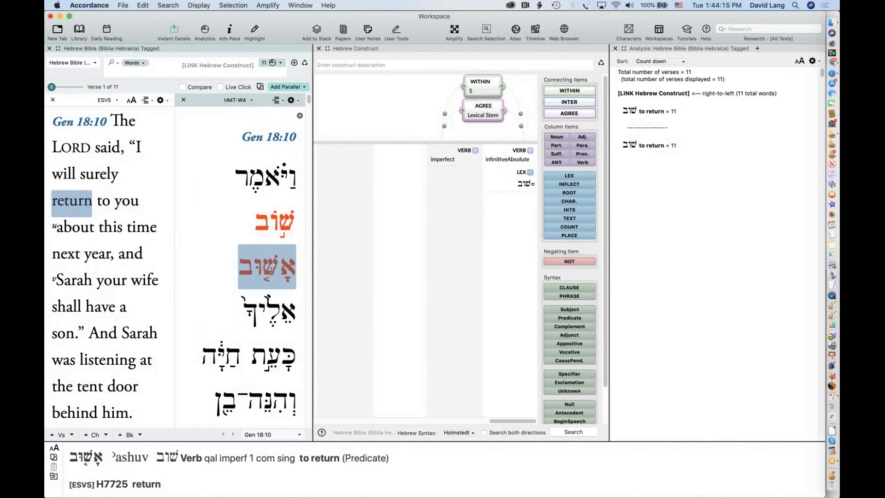
pyautogui.scroll(-1, 271, 271)
pyautogui.scroll(-5, 271, 271)
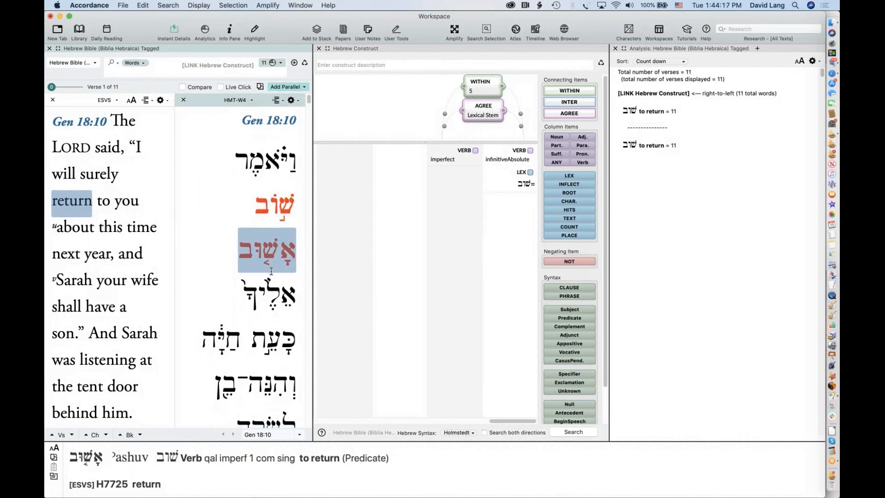
pyautogui.scroll(-15, 271, 270)
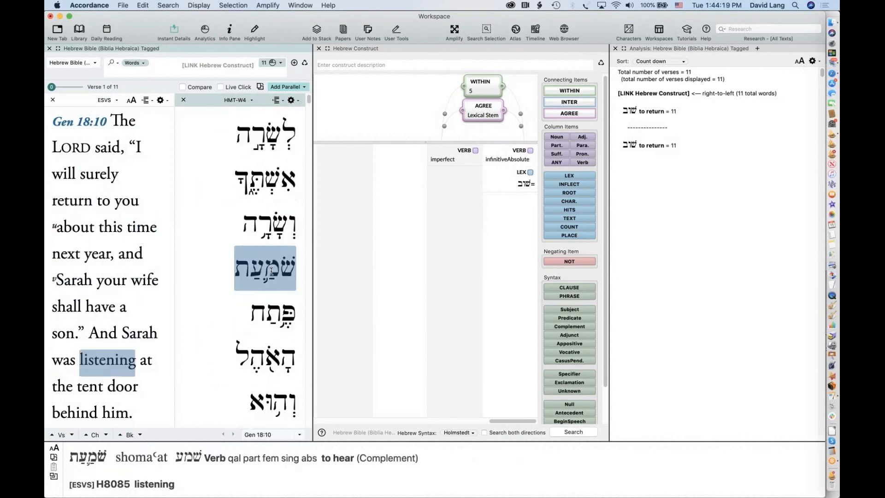
pyautogui.scroll(-8, 271, 270)
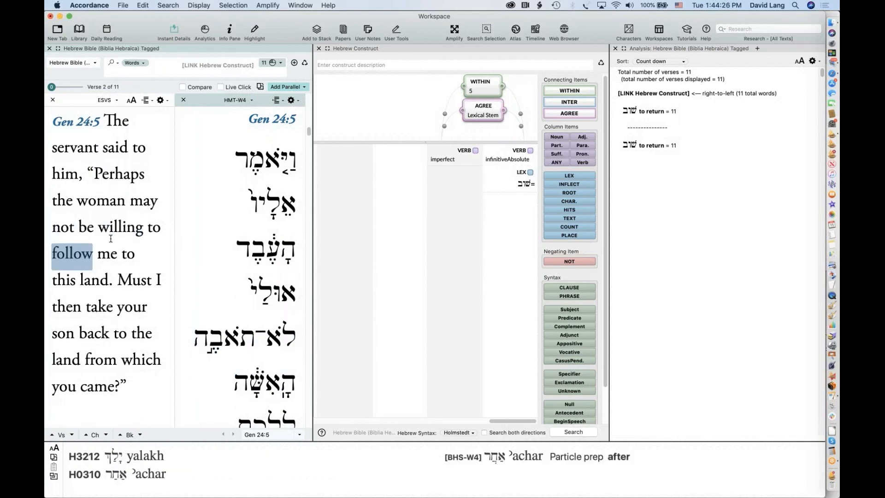
pyautogui.scroll(-3, 229, 332)
pyautogui.scroll(-5, 228, 332)
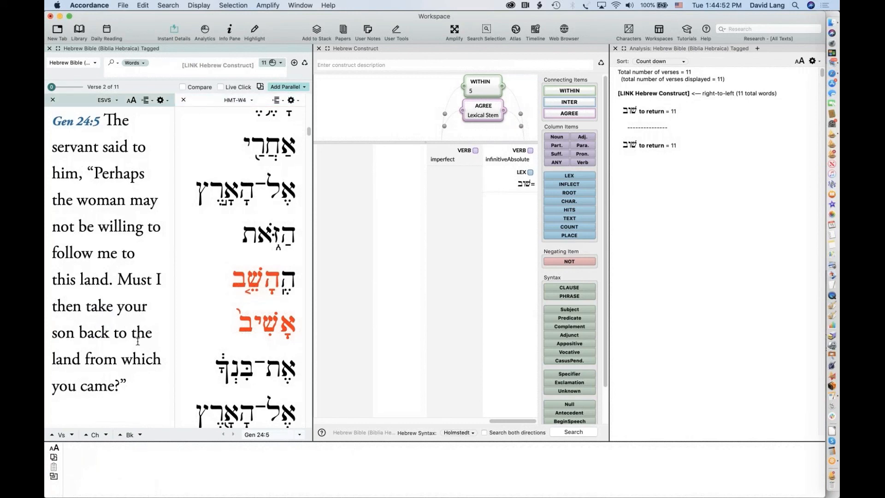
pyautogui.scroll(-10, 137, 341)
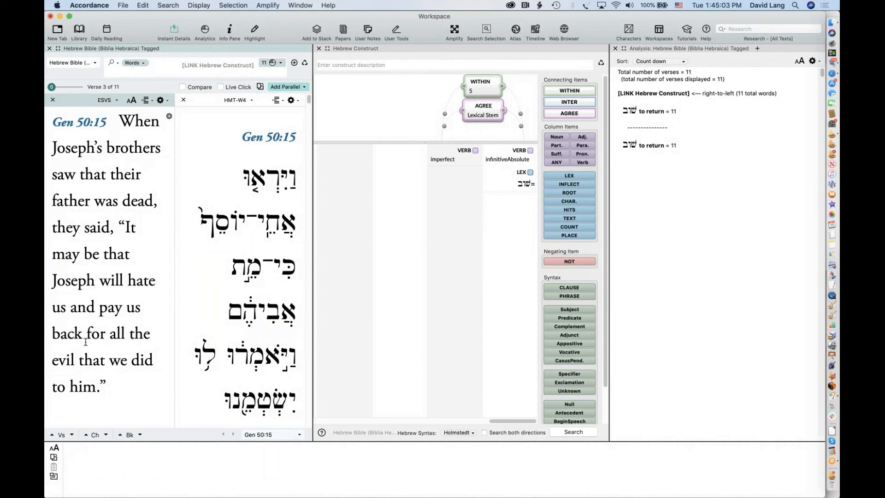
pyautogui.scroll(-8, 86, 342)
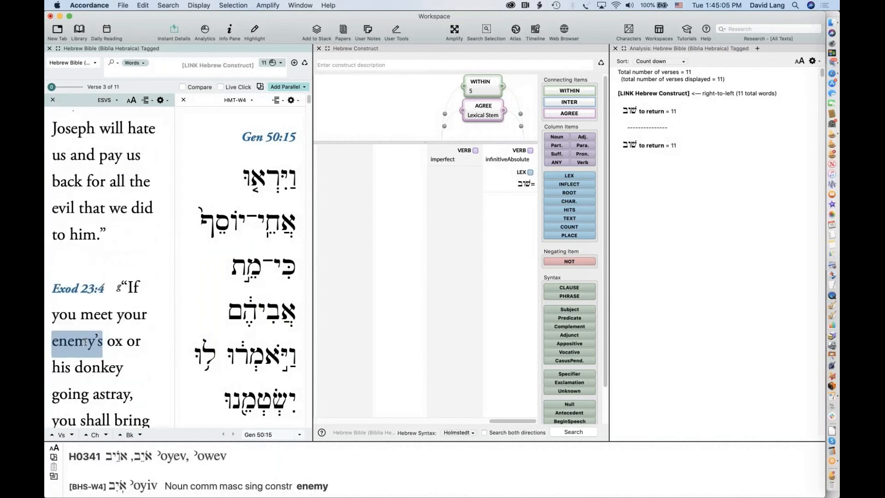
pyautogui.scroll(-4, 86, 341)
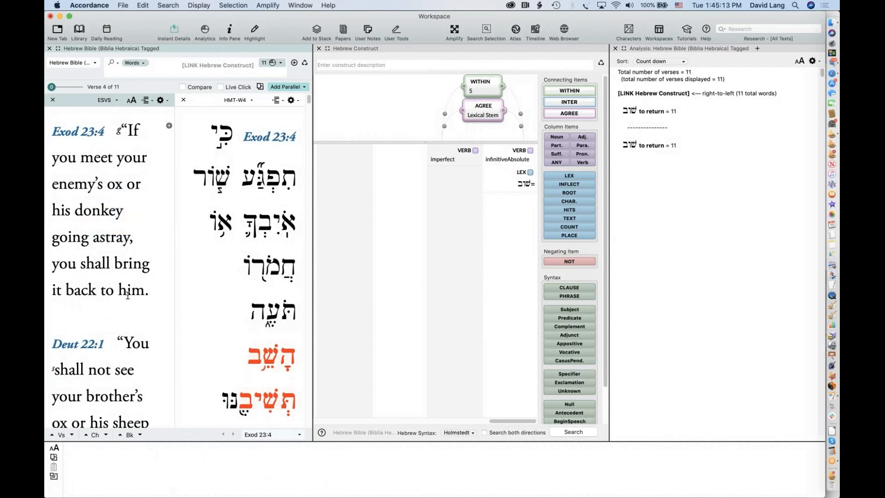
pyautogui.scroll(-2, 128, 295)
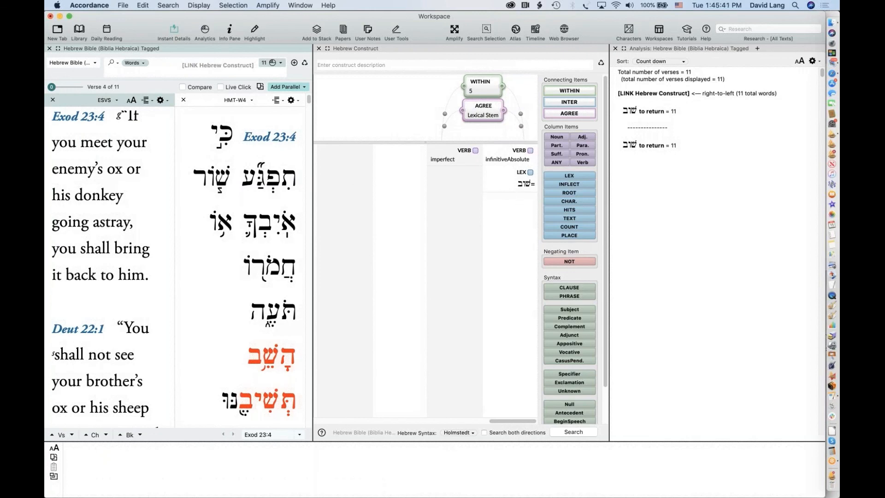
pyautogui.click(614, 49)
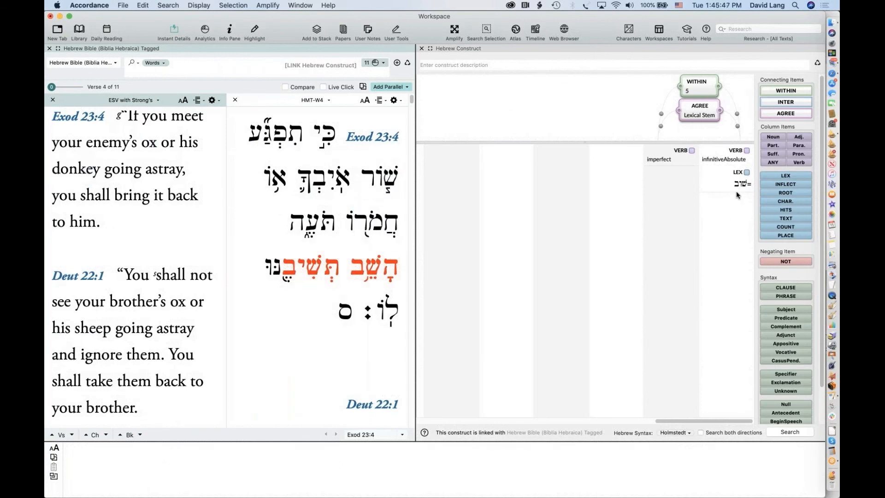
# Delete the שוב LEX restriction and make the AGREE item require lexical form only, not Stem
pyautogui.click(732, 174)
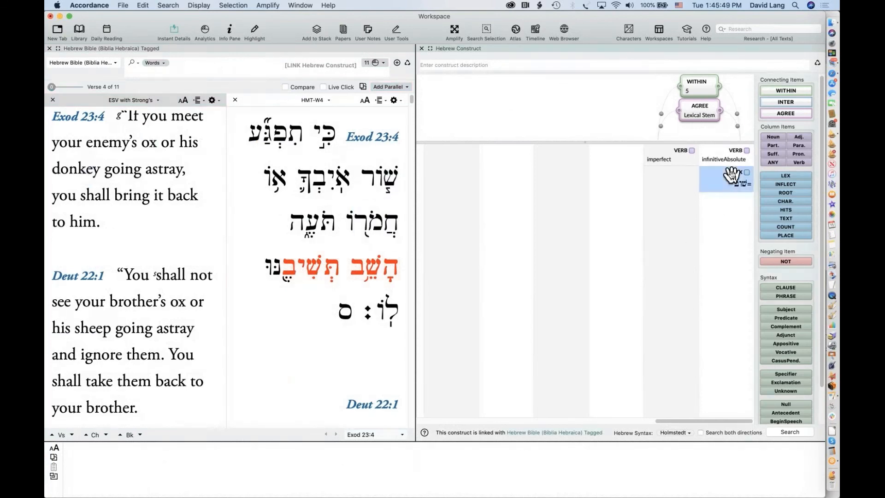
pyautogui.press('BackSpace')
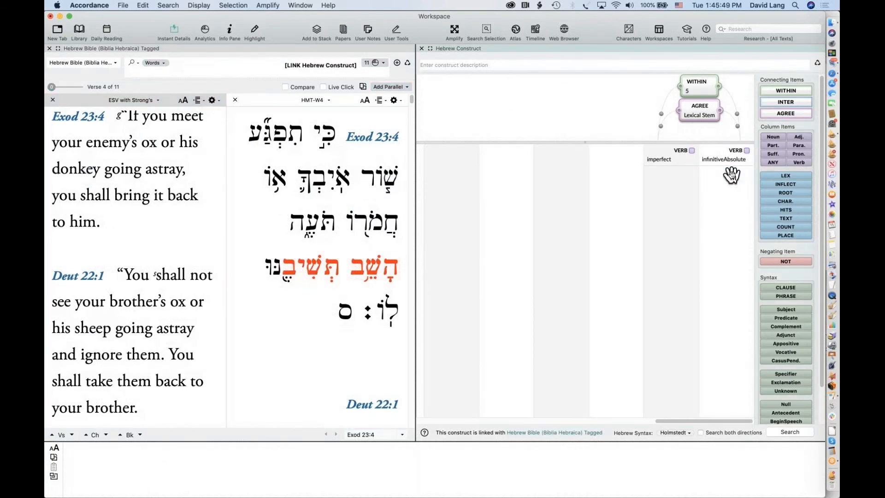
pyautogui.doubleClick(717, 114)
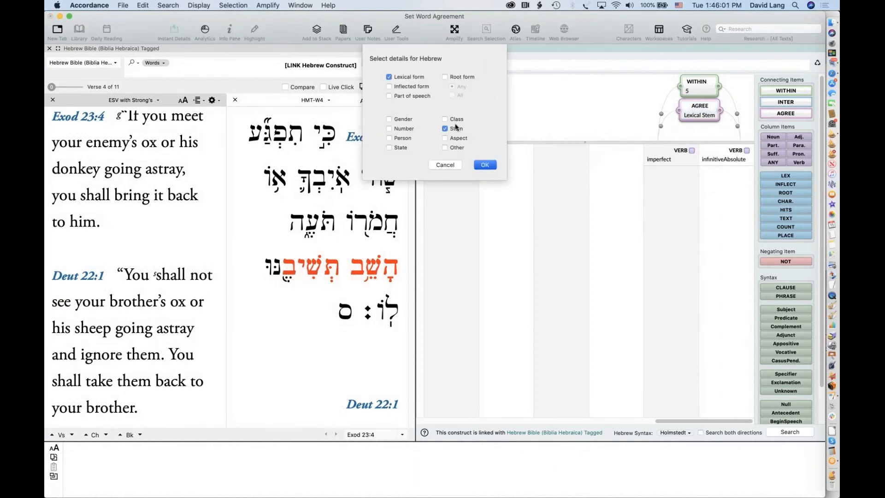
pyautogui.click(445, 129)
pyautogui.click(484, 164)
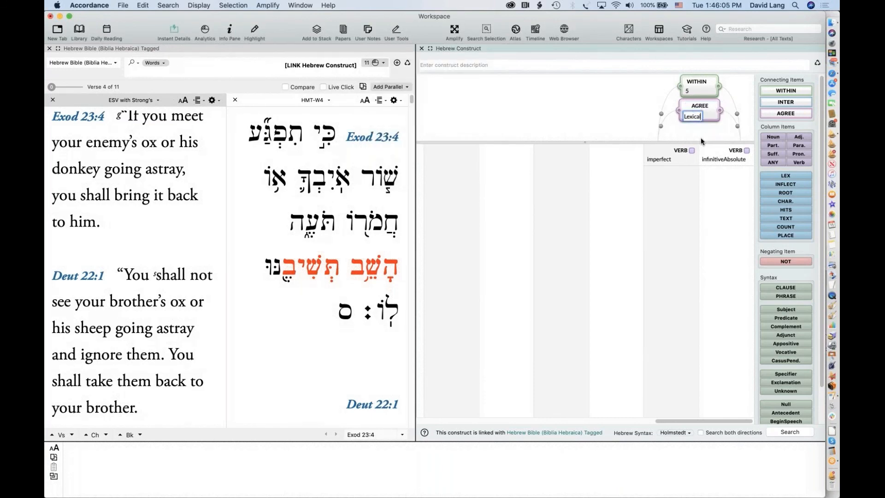
# Add a second AGREE on Stem and negate it with NOT so the stems differ
pyautogui.moveTo(700, 141); pyautogui.dragTo(701, 169)
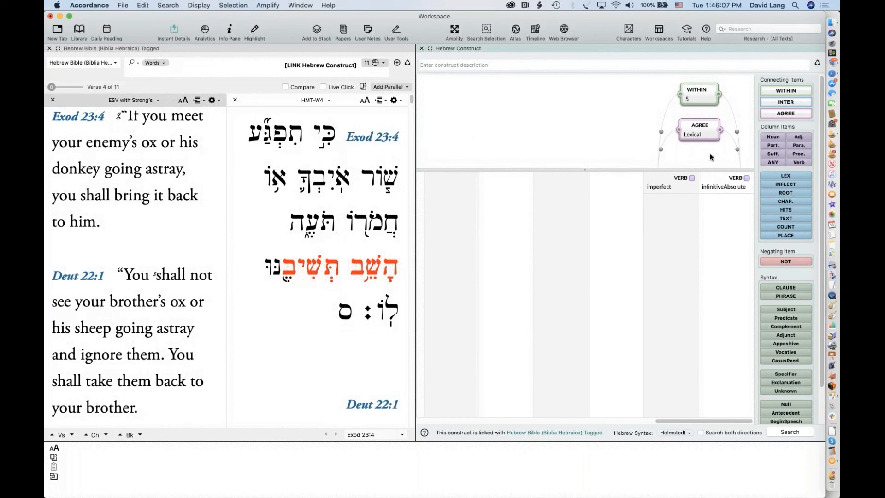
pyautogui.moveTo(785, 114); pyautogui.dragTo(695, 155)
pyautogui.click(445, 128)
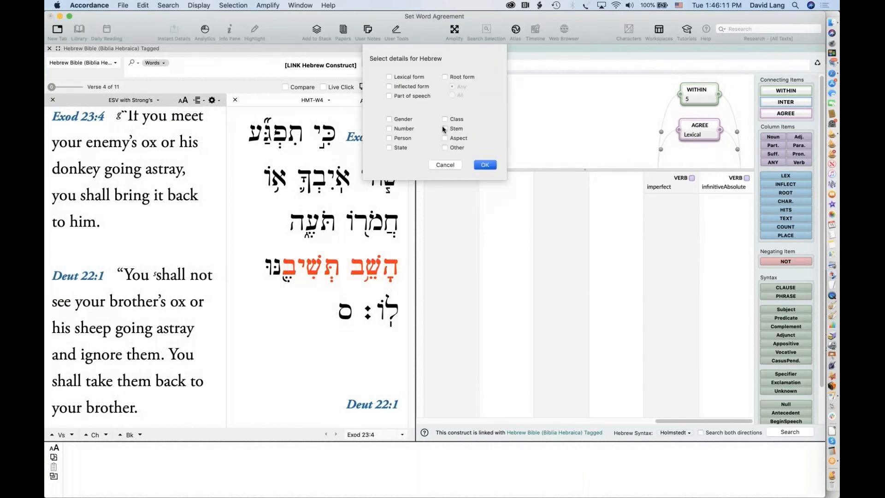
pyautogui.click(483, 164)
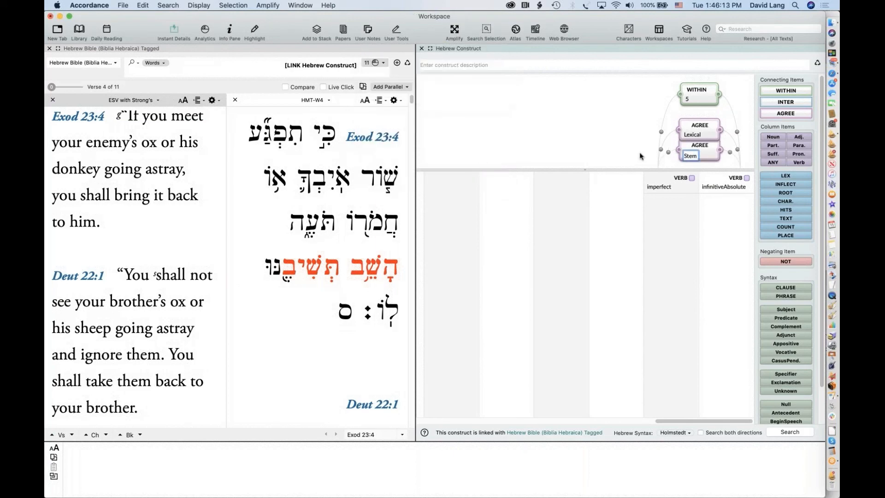
pyautogui.moveTo(772, 261); pyautogui.dragTo(688, 150)
# Run the revised search for 47 hits and show the word Analysis of the hits
pyautogui.press('Return')
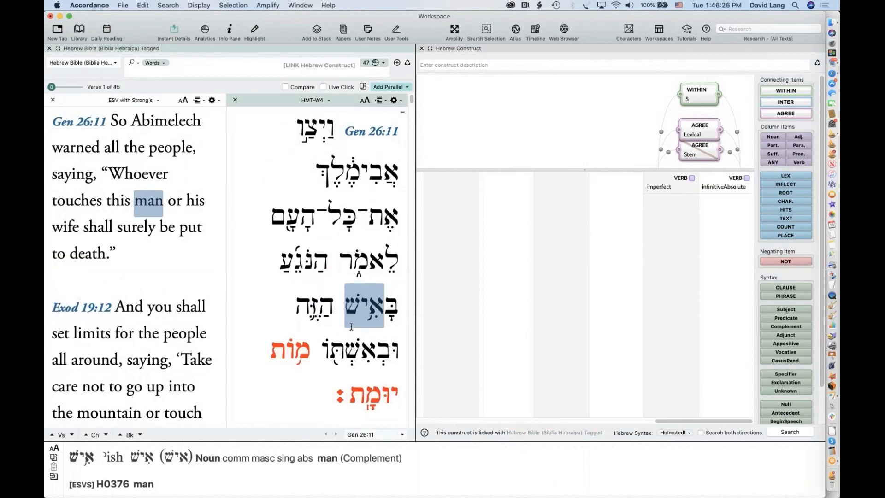
pyautogui.scroll(-5, 351, 326)
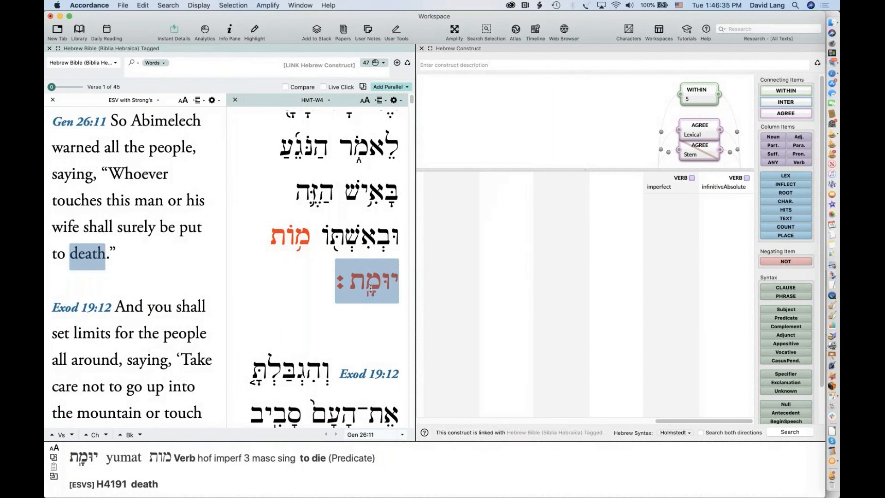
pyautogui.click(384, 63)
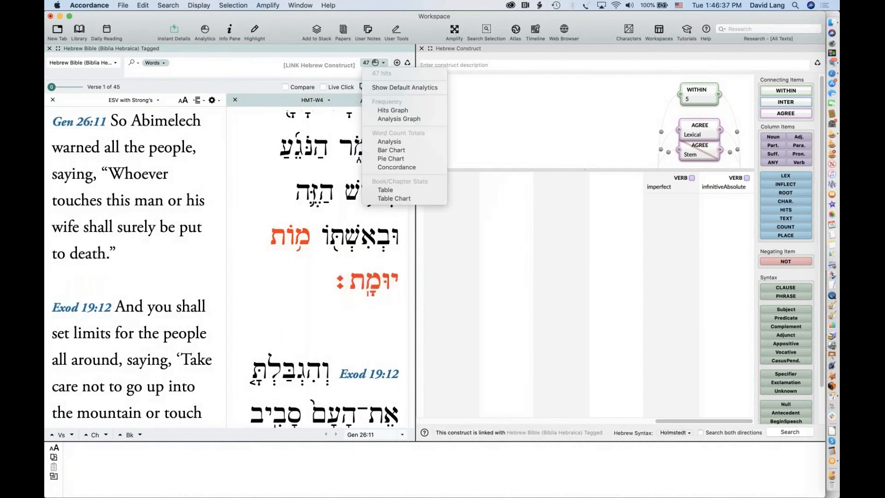
pyautogui.click(391, 143)
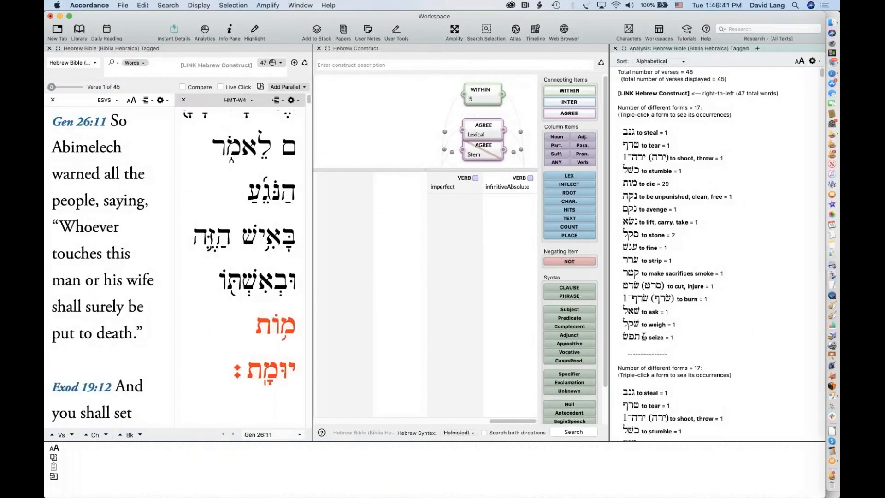
# Customize the Analysis display to group the first verb's results by Stem
pyautogui.click(812, 62)
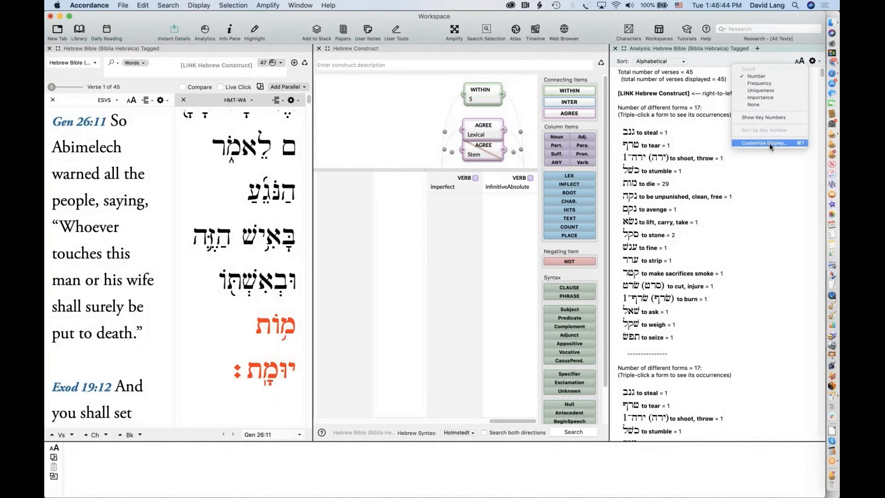
pyautogui.click(769, 142)
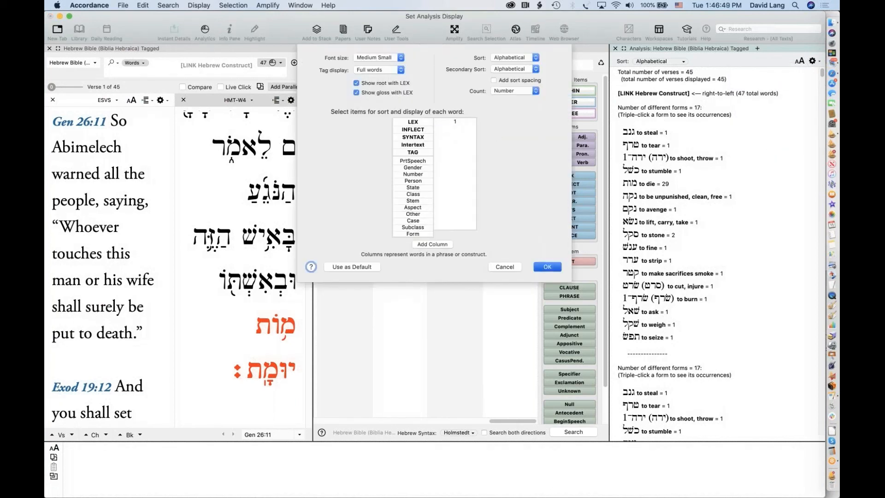
pyautogui.moveTo(413, 200); pyautogui.dragTo(455, 129)
pyautogui.click(547, 266)
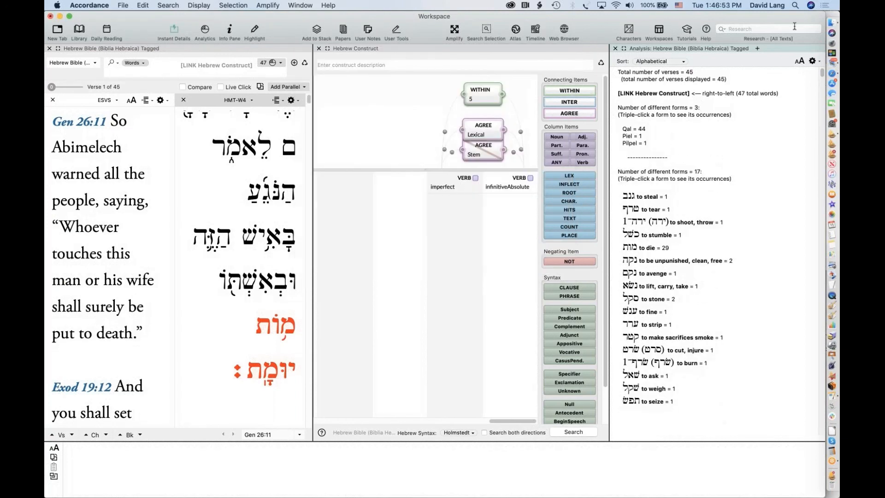
# Replace LEX with Stem for the second verb's column, showing Hofal 29 and Nifal 15
pyautogui.click(813, 61)
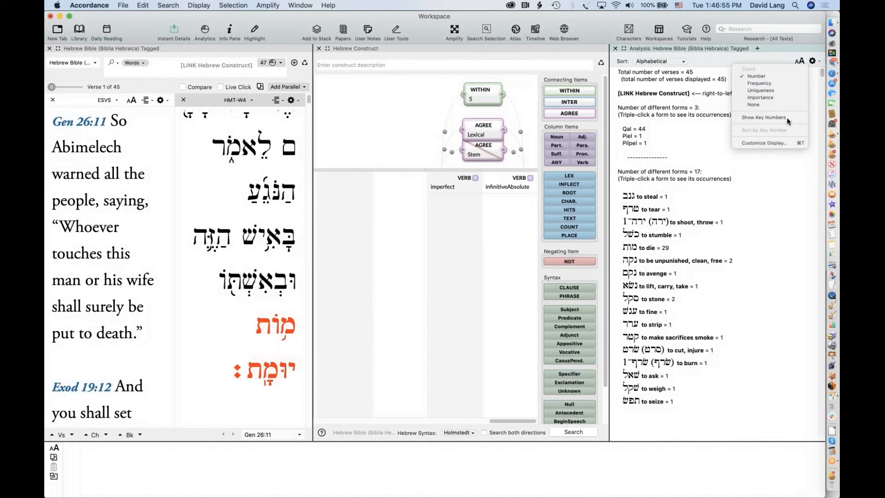
pyautogui.click(775, 141)
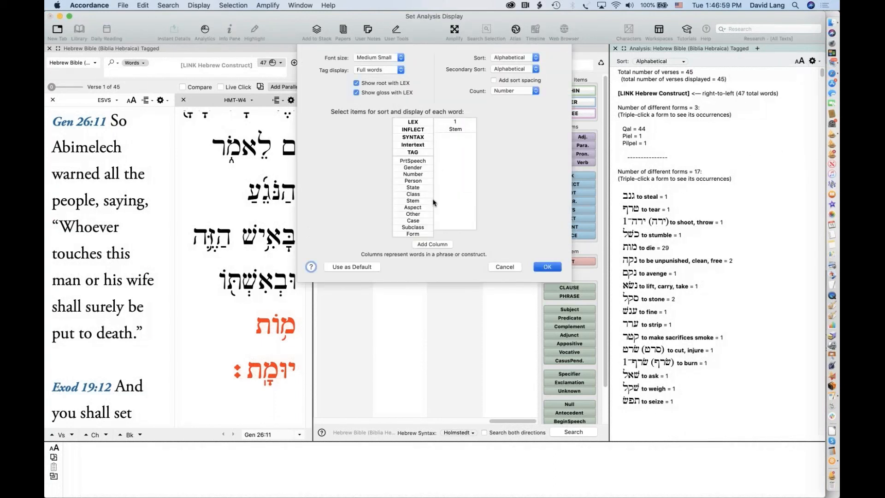
pyautogui.click(432, 245)
pyautogui.click(469, 130)
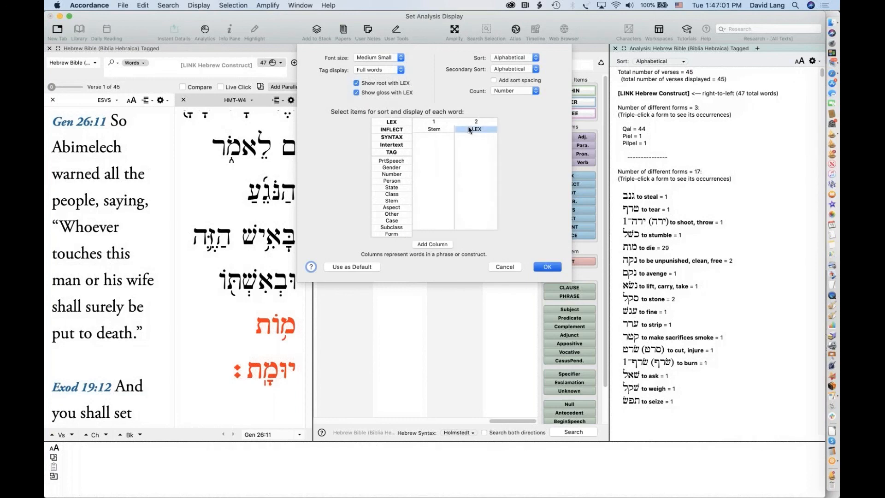
pyautogui.press('BackSpace')
pyautogui.moveTo(392, 202); pyautogui.dragTo(480, 155)
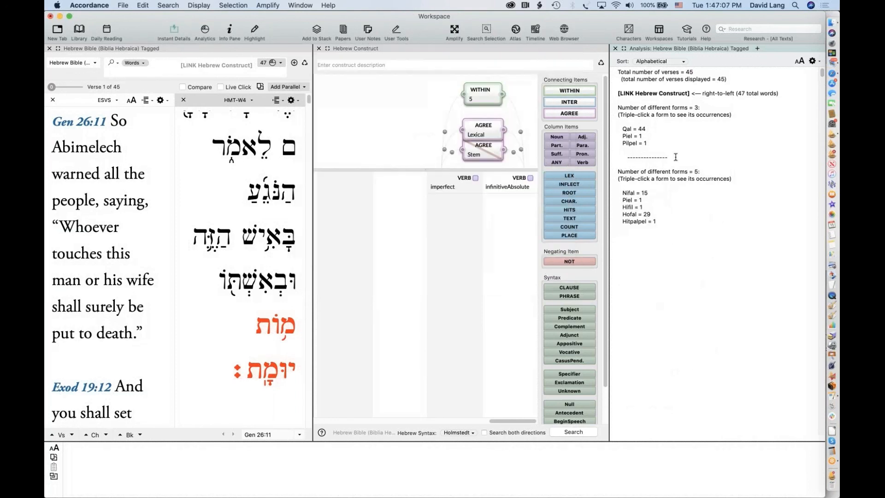
pyautogui.click(544, 266)
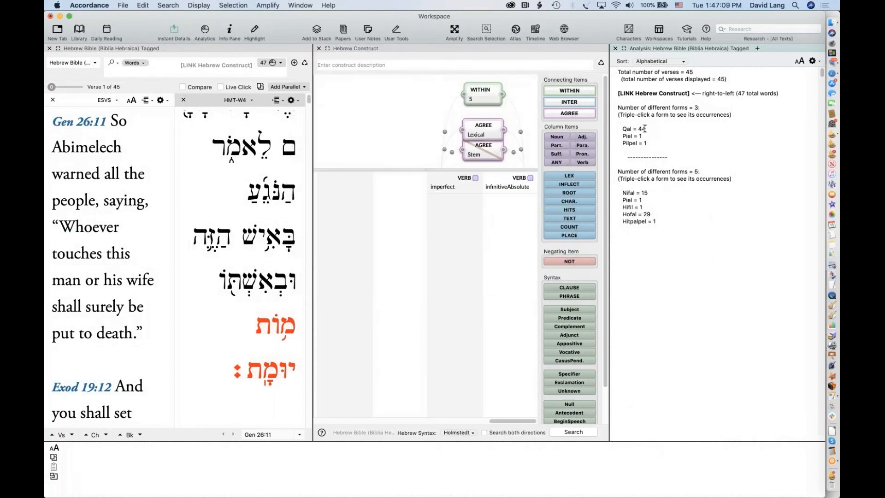